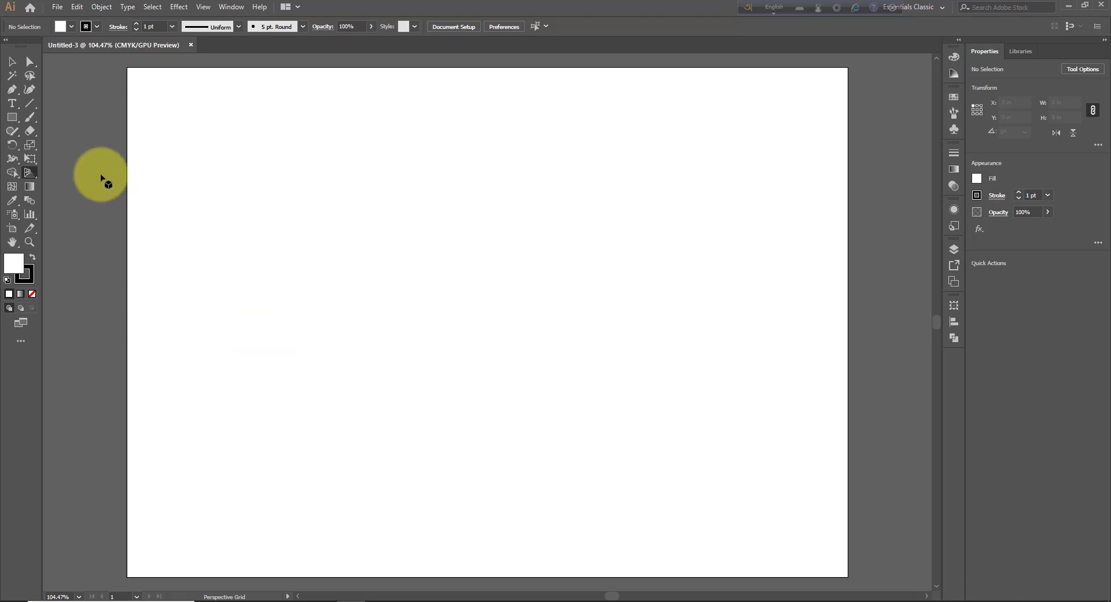
Step: Pick the Perspective Selection Tool from the perspective tools flyout to show the two-point grid
{"action": "left_click", "coordinate": [35, 178]}
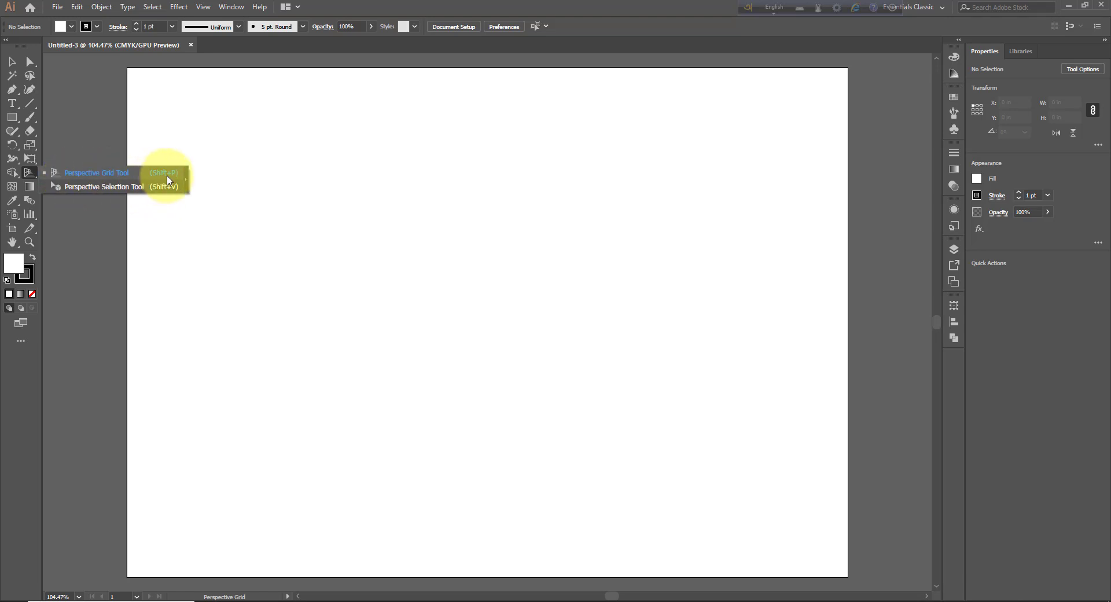
{"action": "left_click", "coordinate": [96, 185]}
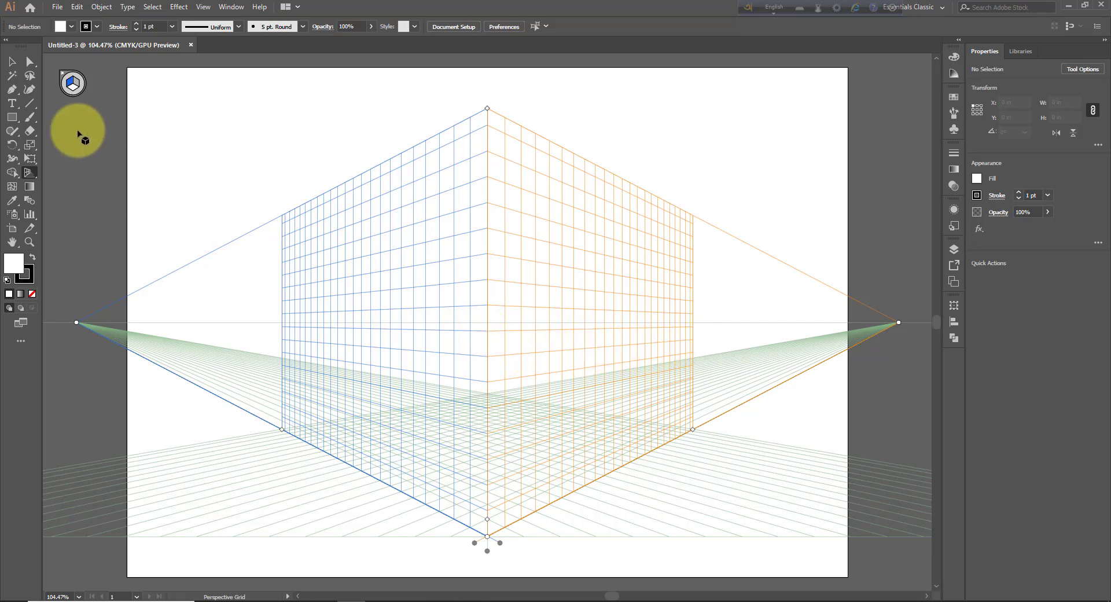
Step: Try the no-plane, left and ground options on the plane-switching widget, toggling grid editing (Shift+P)
{"action": "left_click", "coordinate": [29, 173]}
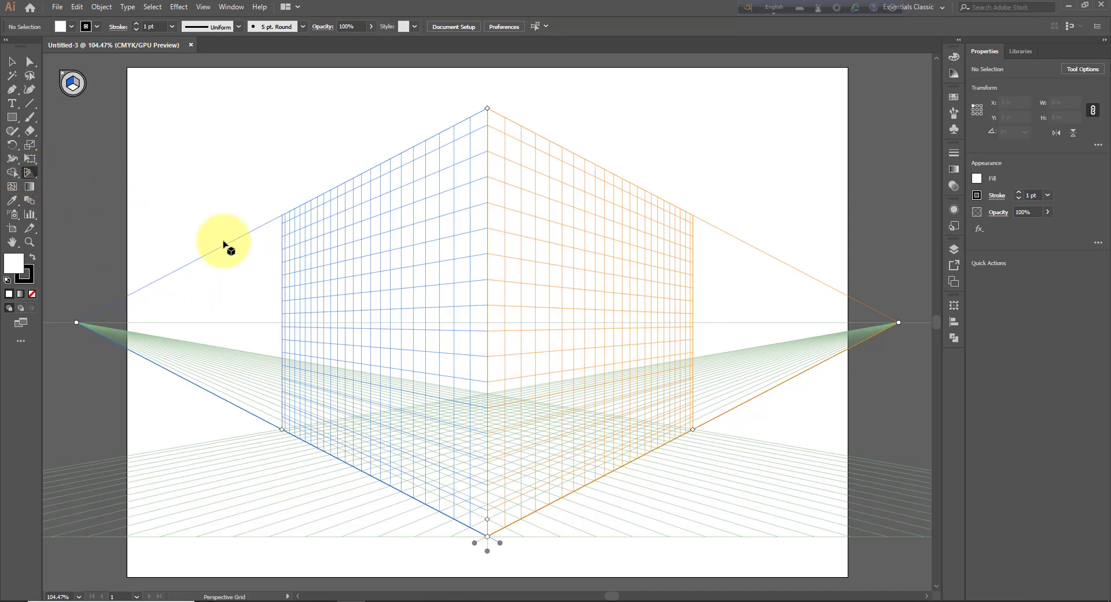
{"action": "left_click", "coordinate": [72, 79]}
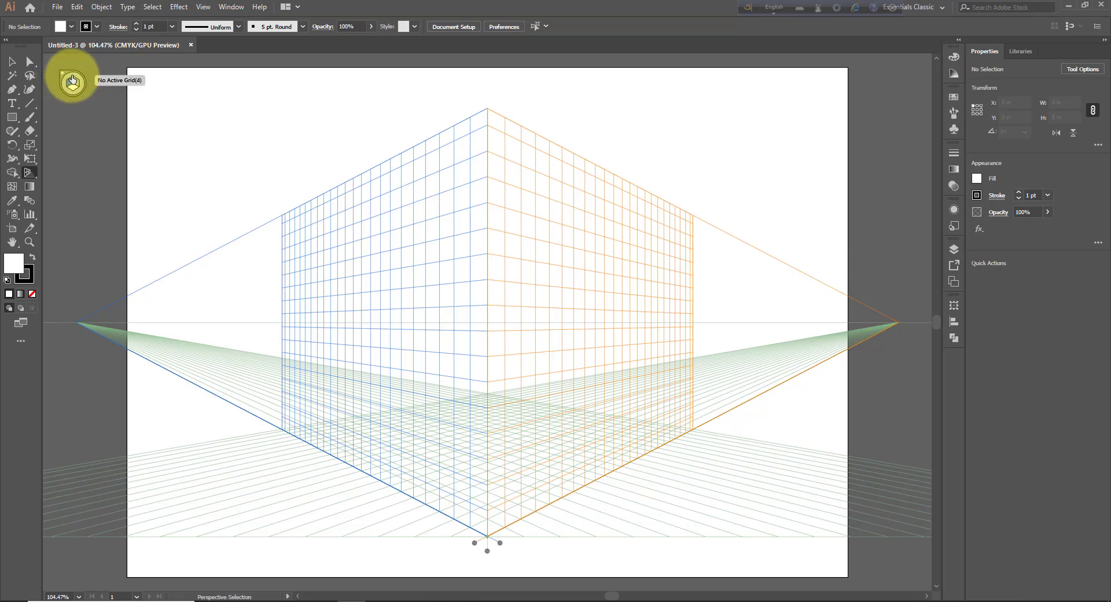
{"action": "left_click", "coordinate": [70, 85]}
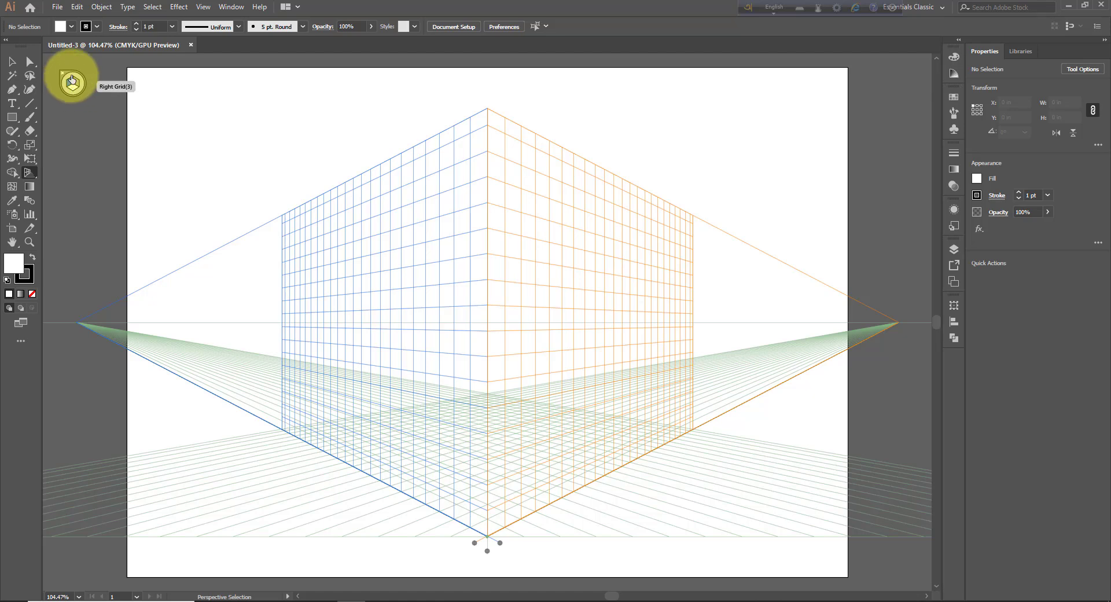
{"action": "left_click", "coordinate": [67, 92]}
{"action": "left_click", "coordinate": [70, 83]}
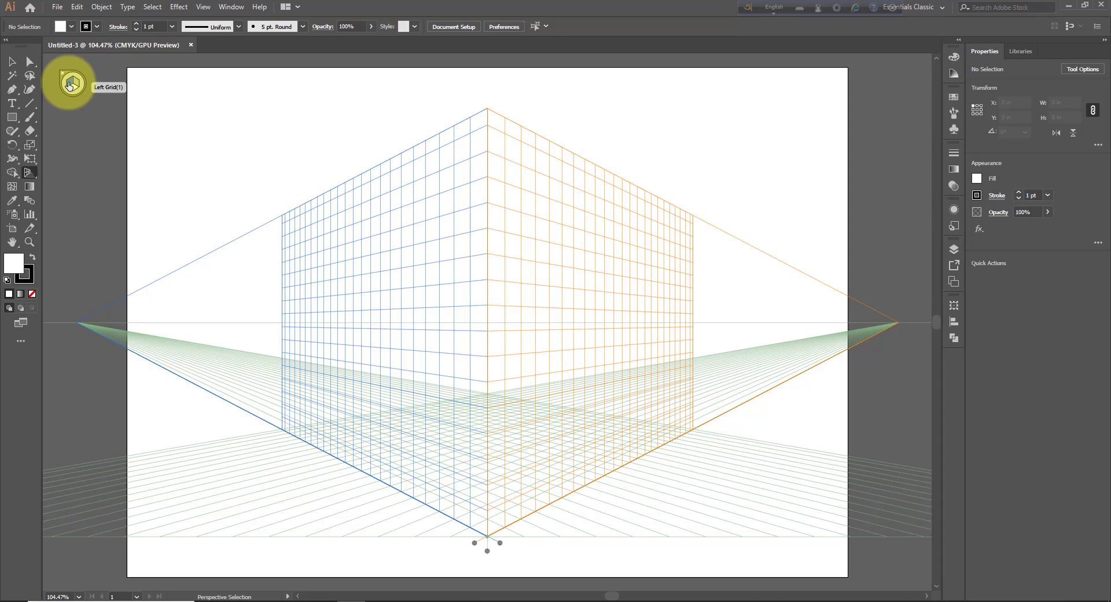
{"action": "key", "text": "shift+p"}
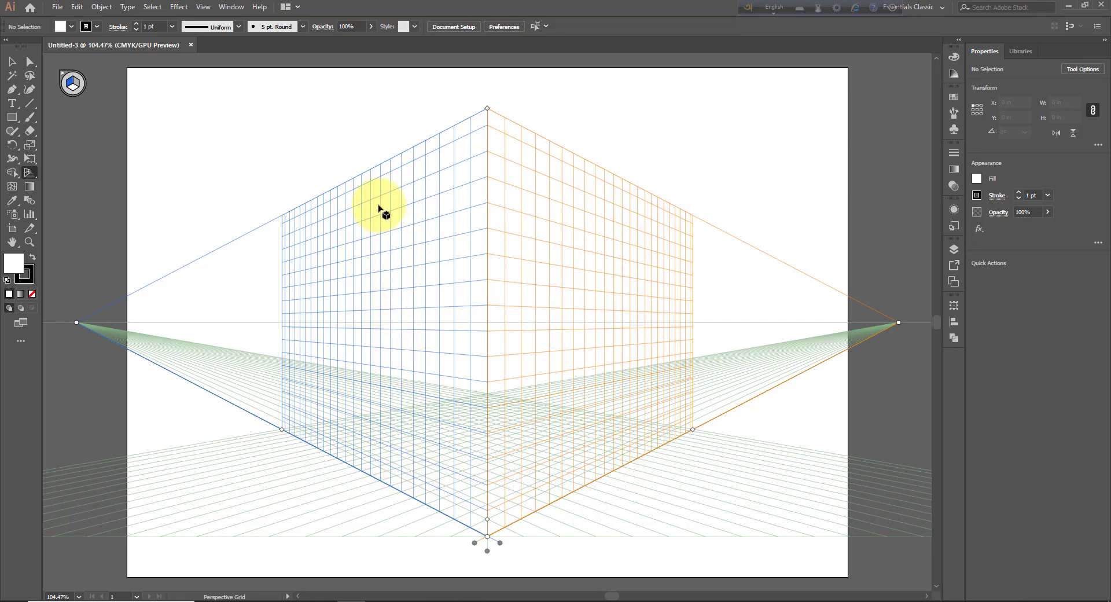
{"action": "left_click", "coordinate": [70, 86]}
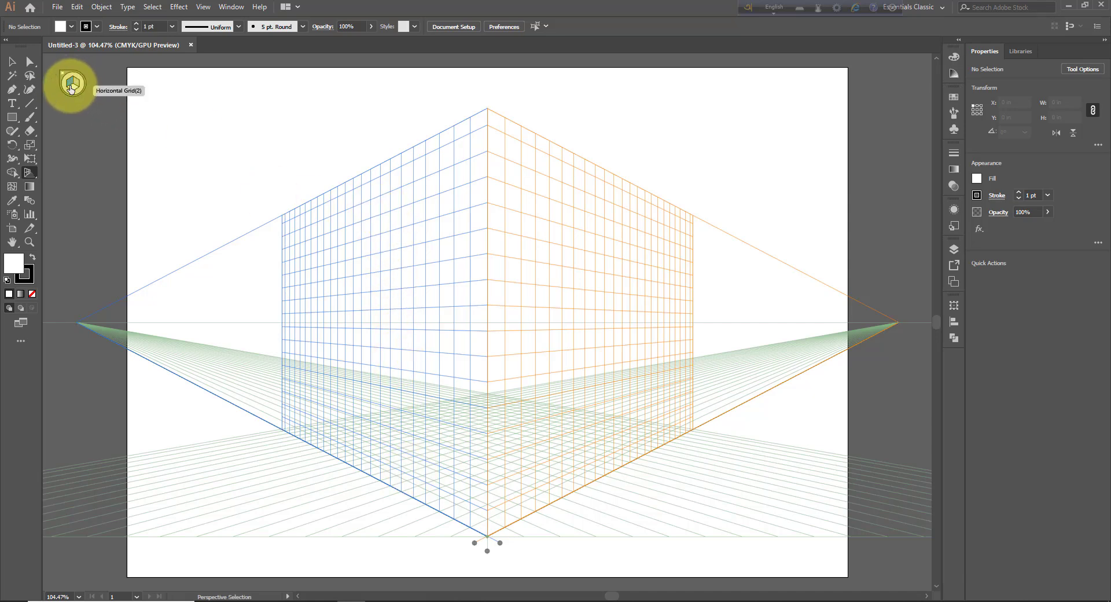
Step: Activate the right plane, then settle on the horizontal ground plane as the active plane
{"action": "key", "text": "shift+p"}
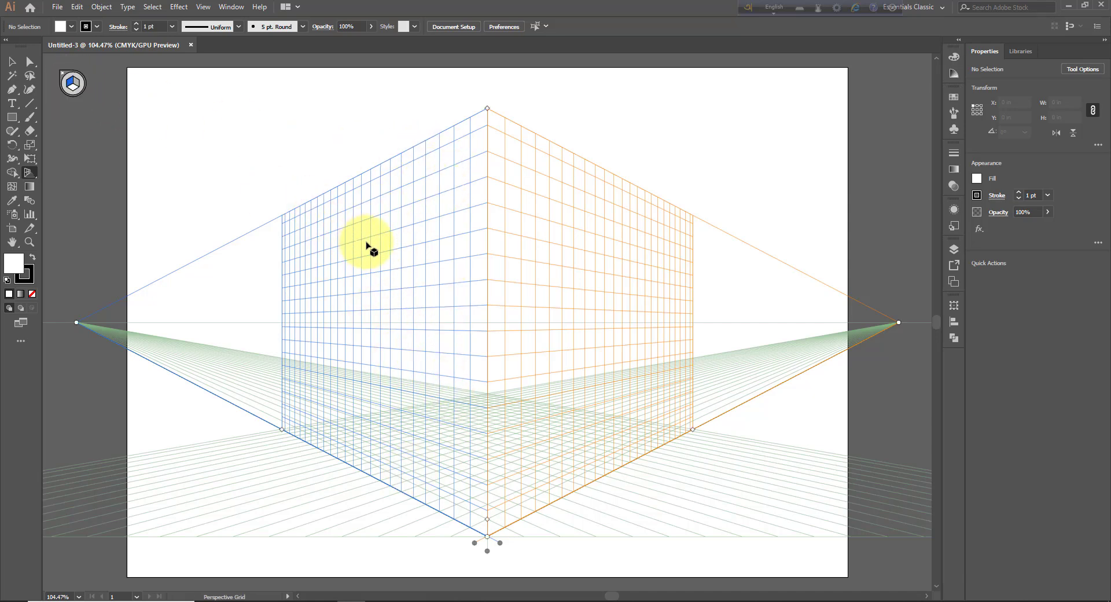
{"action": "left_click", "coordinate": [76, 85]}
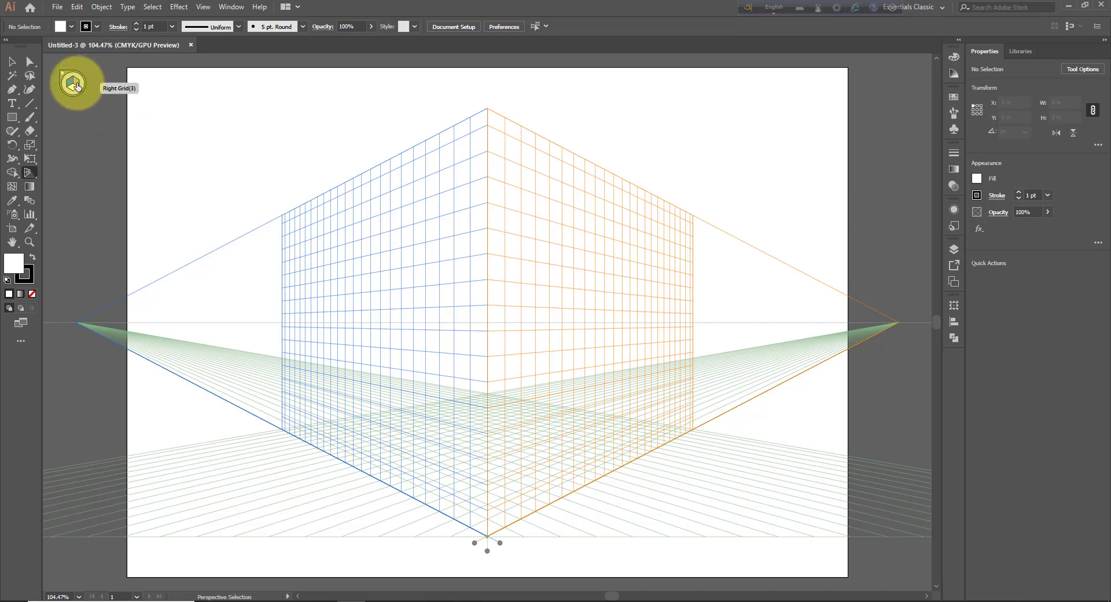
{"action": "key", "text": "shift+p"}
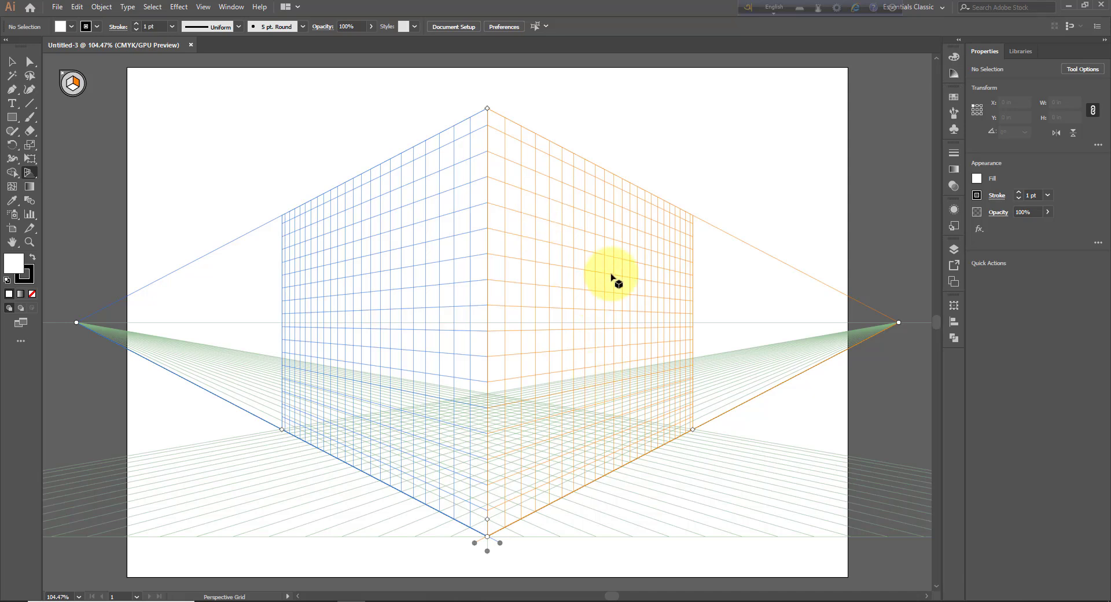
{"action": "left_click", "coordinate": [76, 88]}
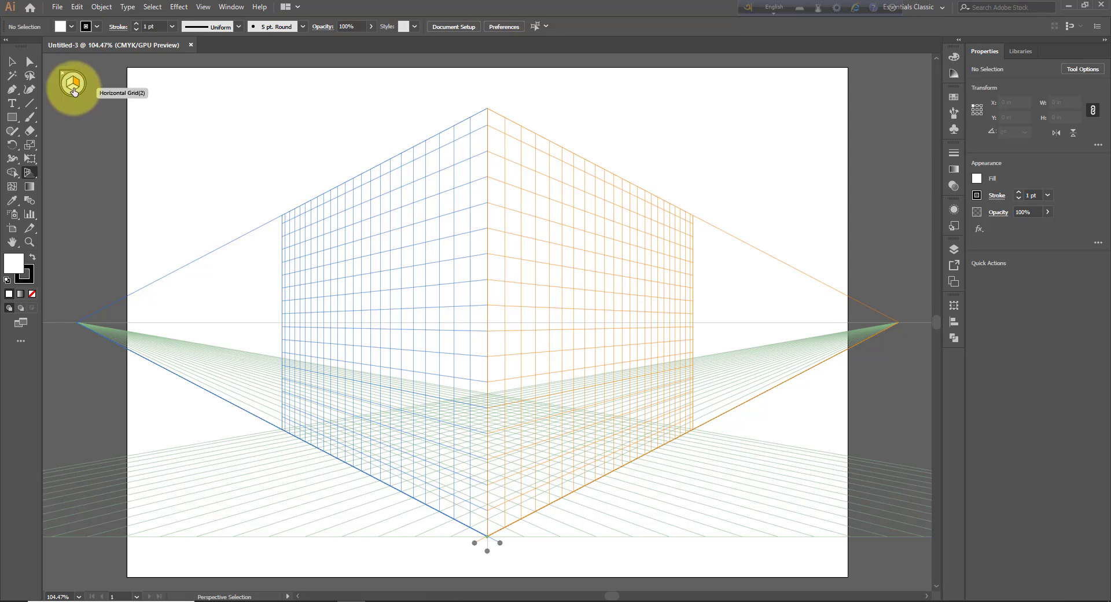
{"action": "left_click", "coordinate": [74, 90]}
{"action": "key", "text": "shift+p"}
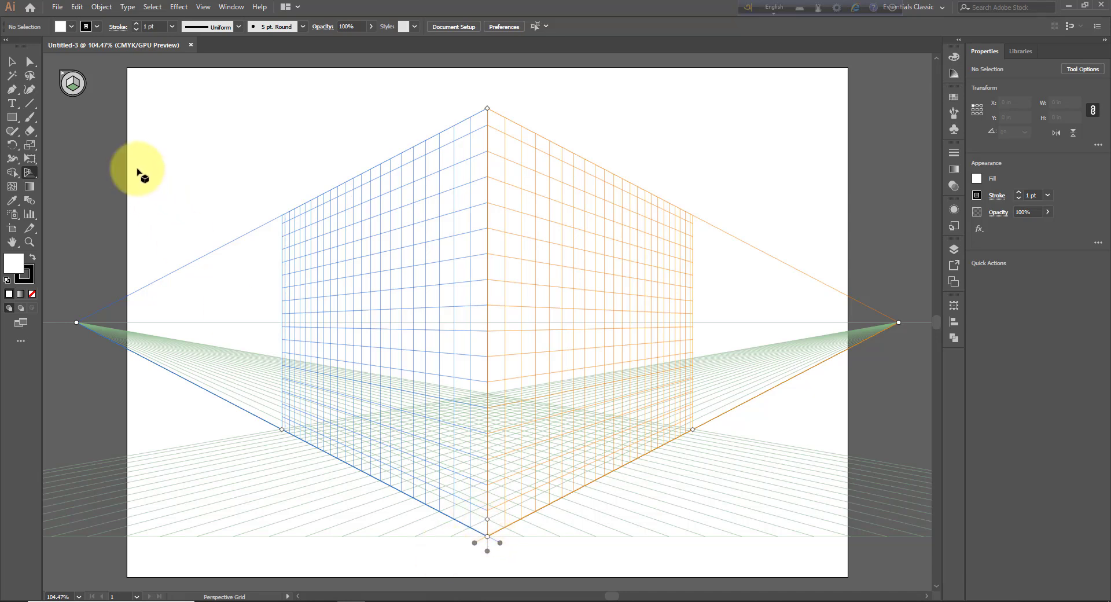
{"action": "left_click", "coordinate": [62, 76]}
{"action": "key", "text": "shift+p"}
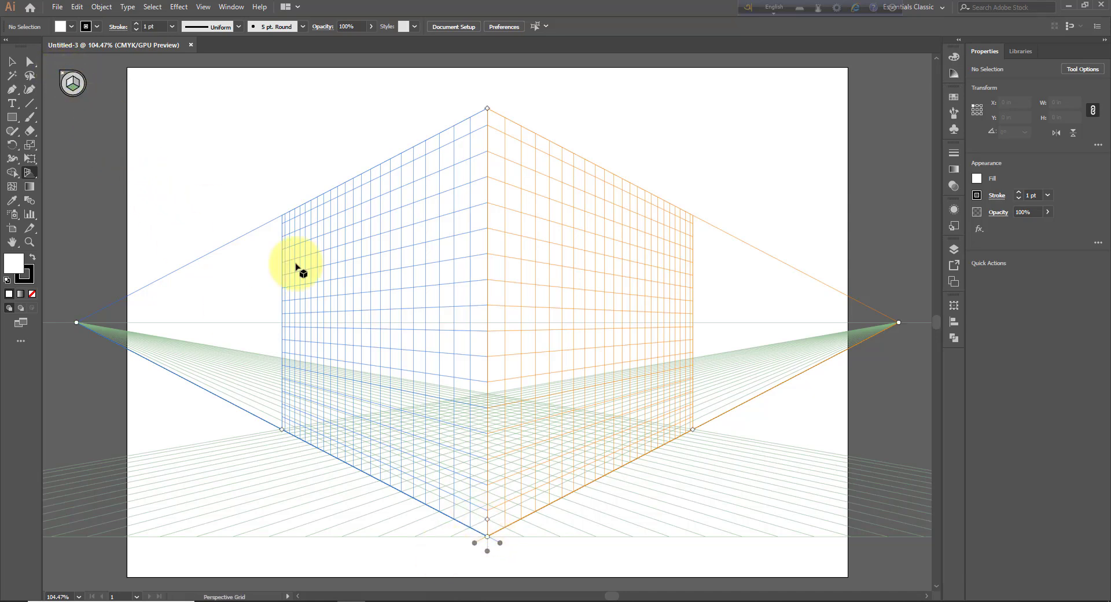
{"action": "left_click", "coordinate": [76, 86]}
{"action": "key", "text": "shift+p"}
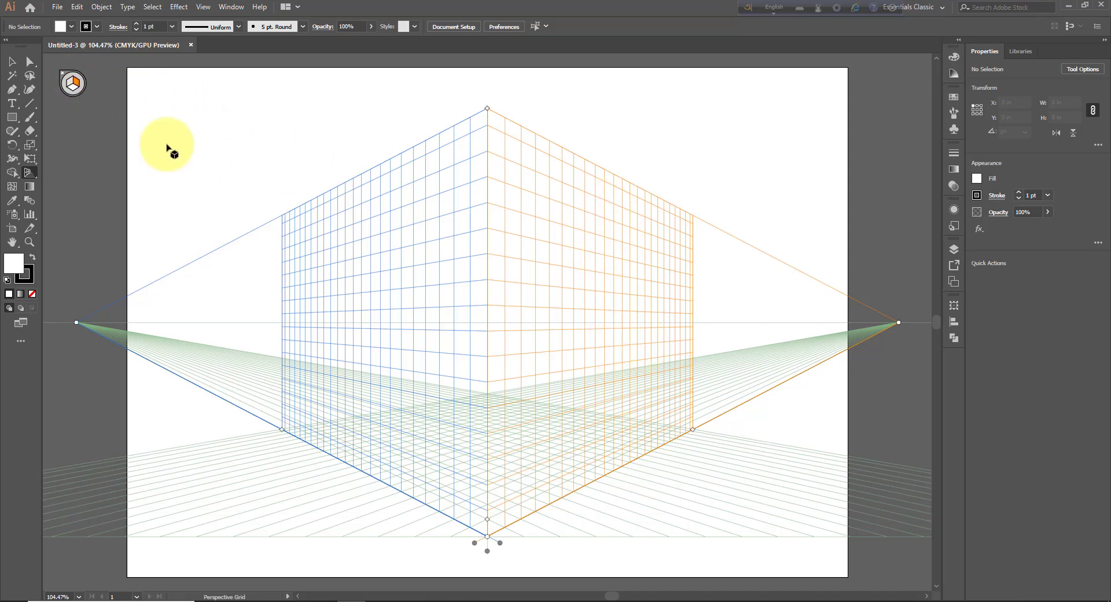
{"action": "key", "text": "shift+p"}
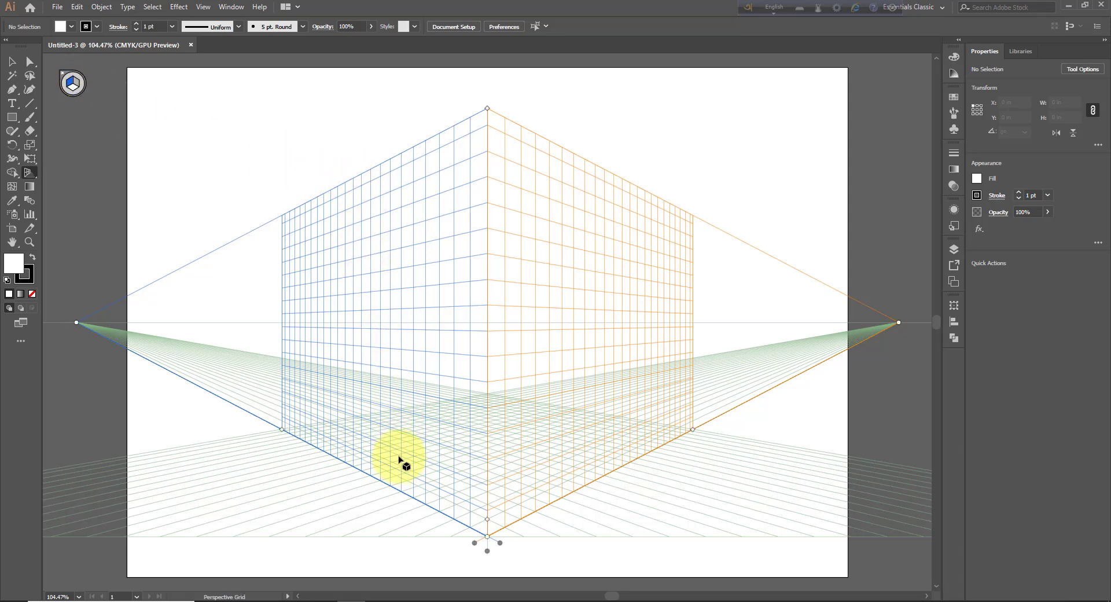
{"action": "key", "text": "shift+v"}
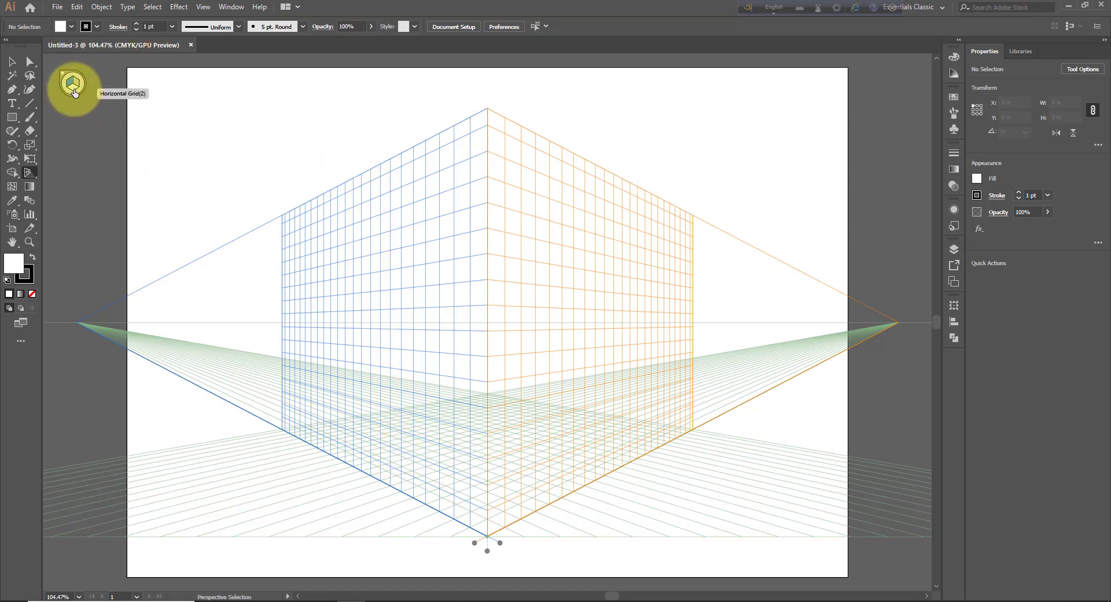
{"action": "left_click", "coordinate": [74, 92]}
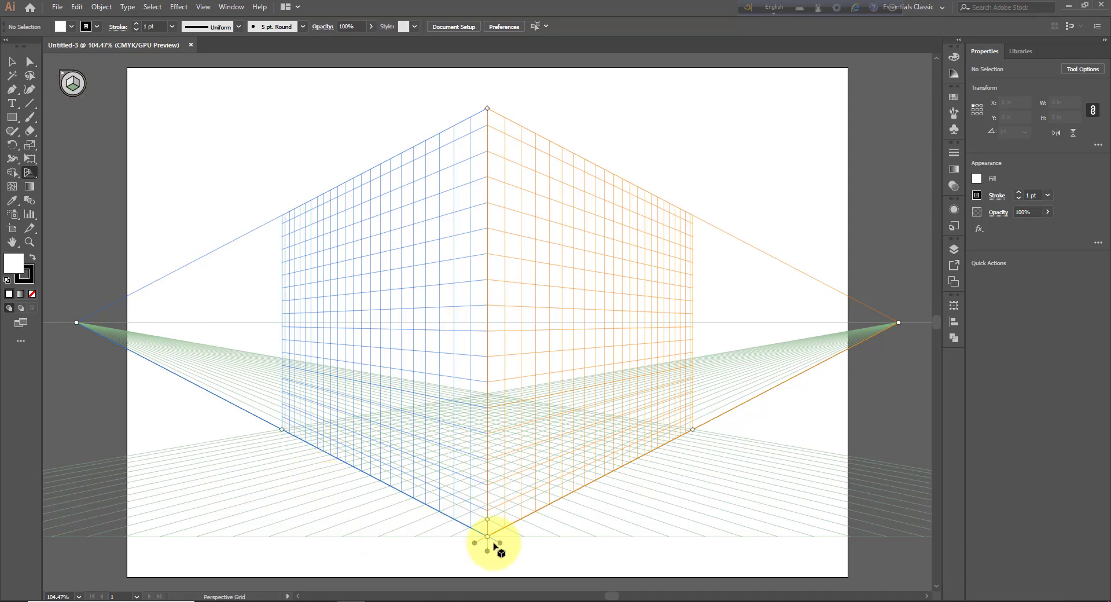
{"action": "key", "text": "shift+p"}
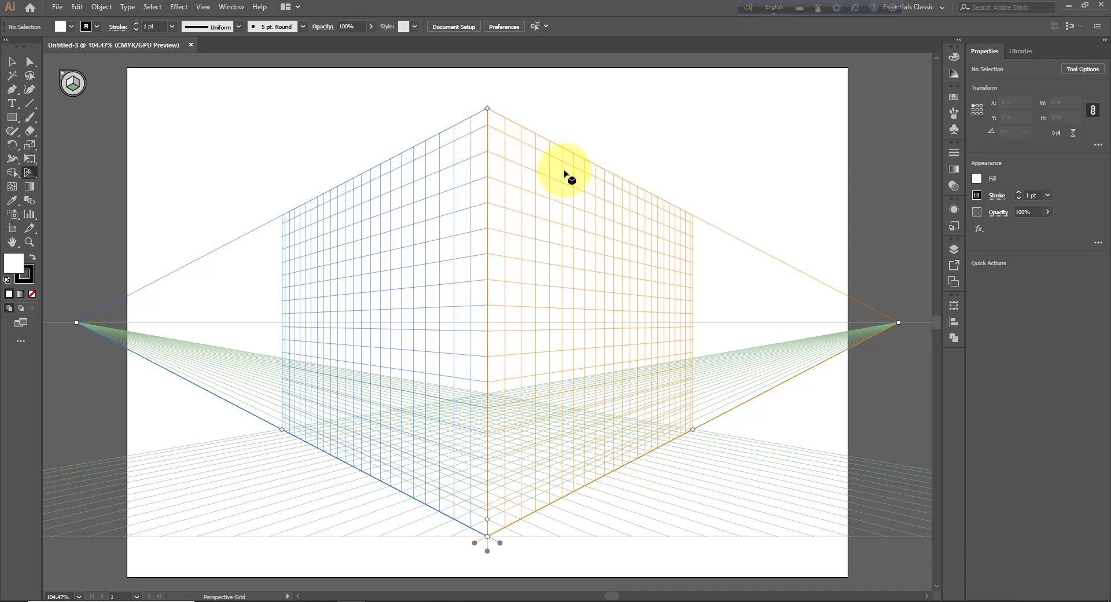
{"action": "key", "text": "shift+v"}
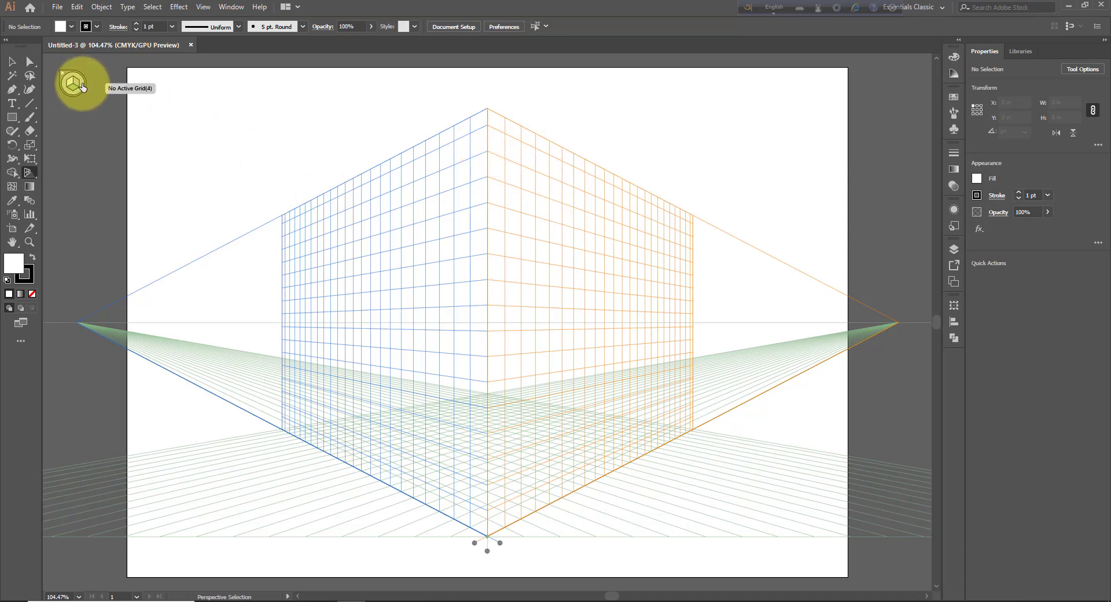
{"action": "key", "text": "shift+p"}
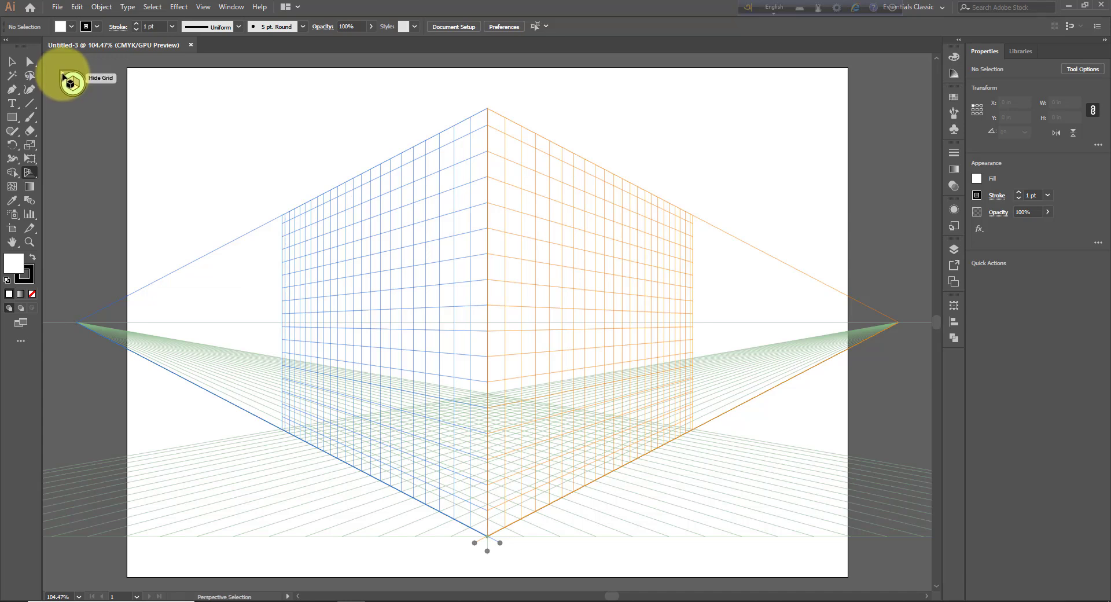
{"action": "left_click", "coordinate": [63, 76]}
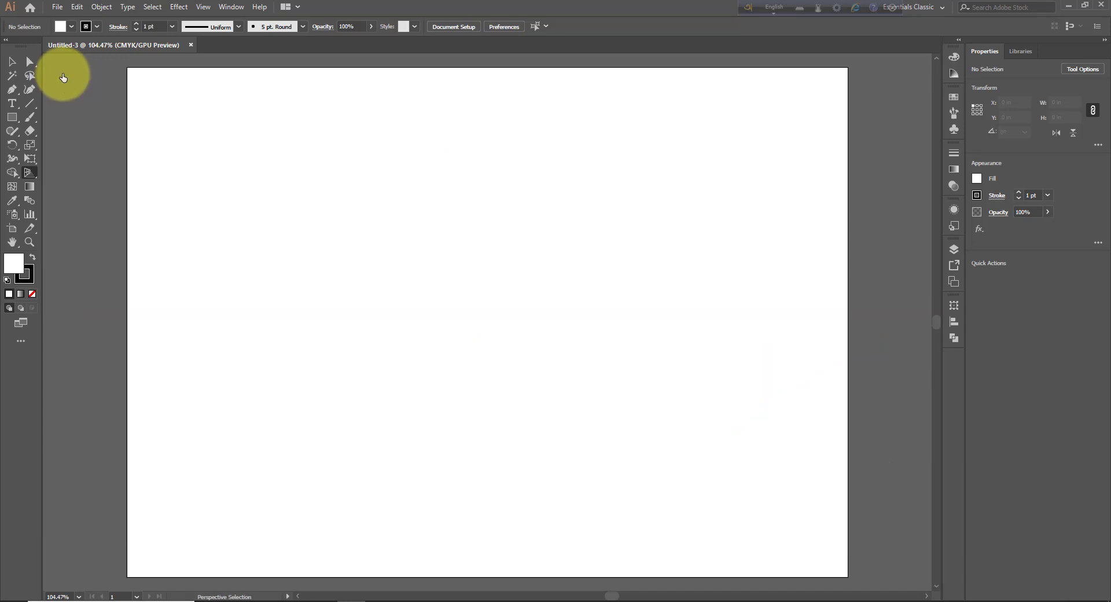
{"action": "left_click", "coordinate": [31, 175]}
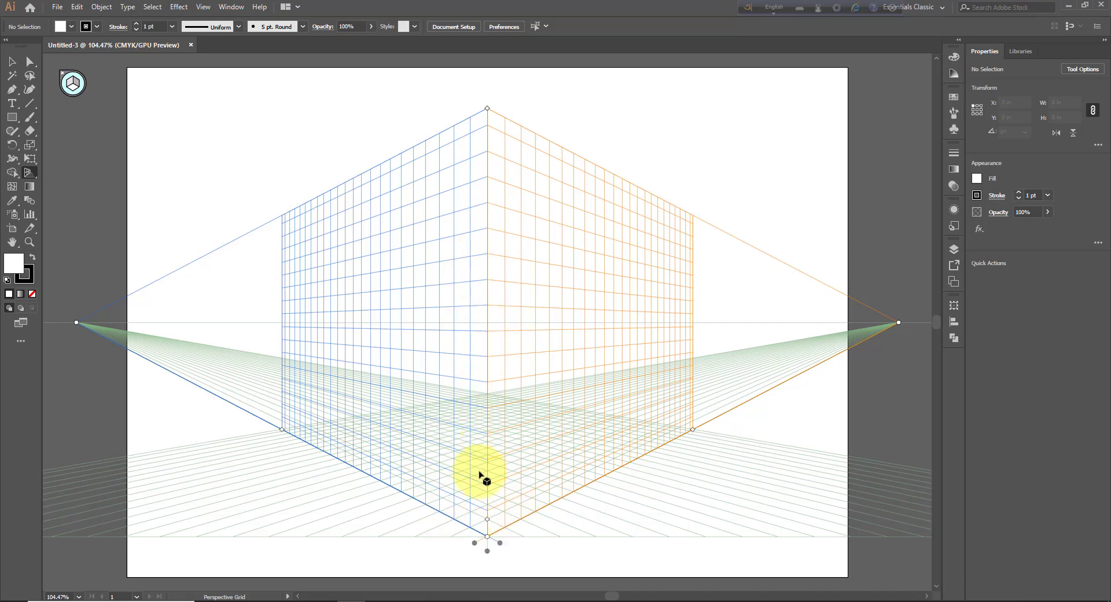
Step: Shift the perspective grid upward and resize its cells smaller, larger, then smaller again
{"action": "left_click_drag", "start_coordinate": [489, 518], "coordinate": [493, 428]}
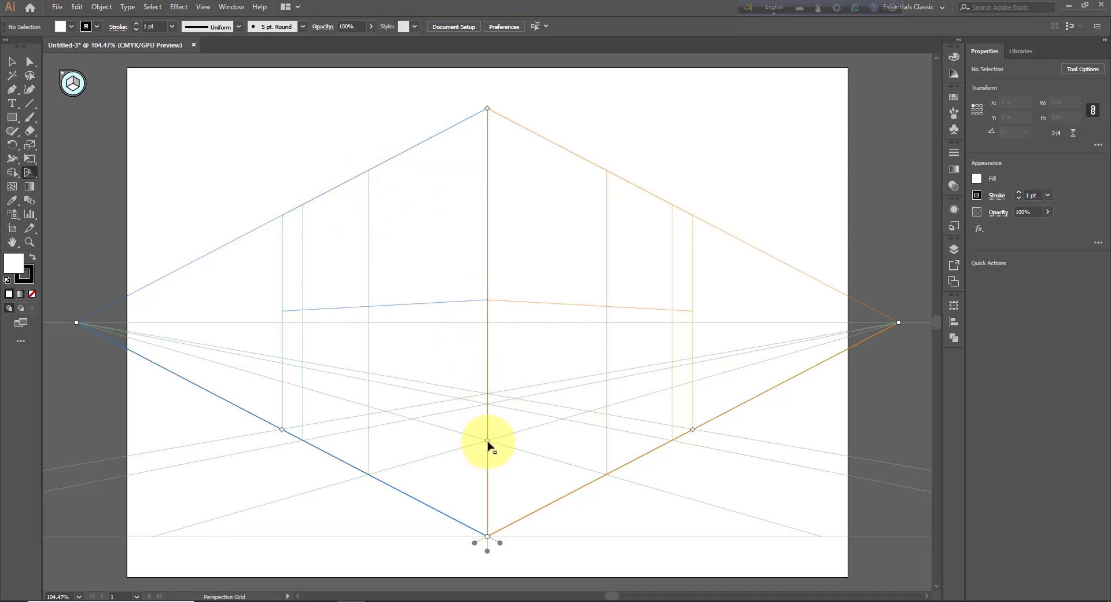
{"action": "left_click_drag", "start_coordinate": [488, 441], "coordinate": [488, 515]}
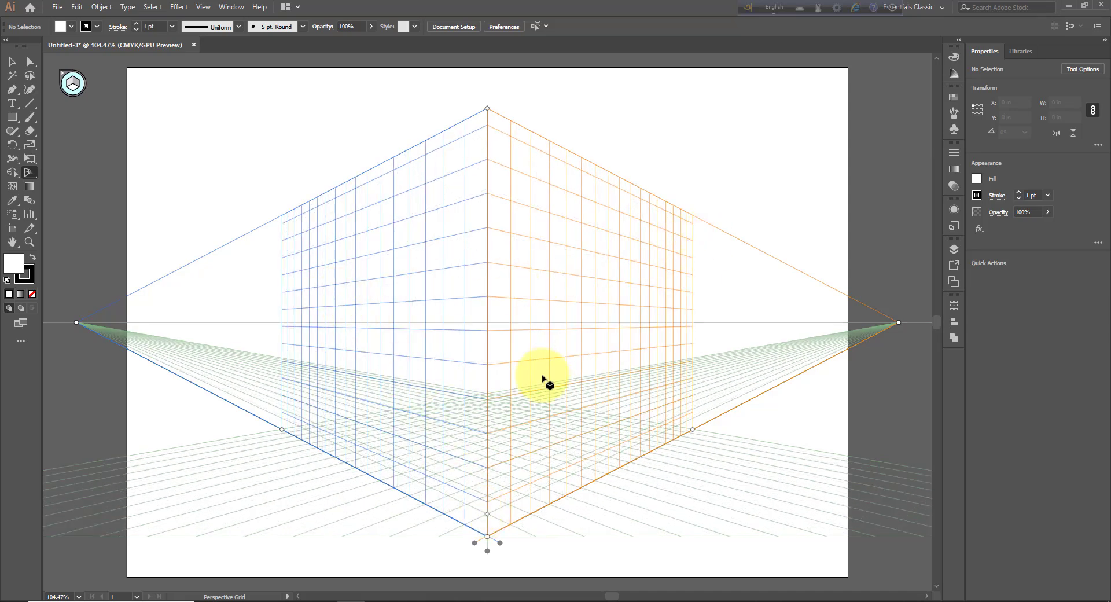
{"action": "left_click_drag", "start_coordinate": [487, 515], "coordinate": [476, 355]}
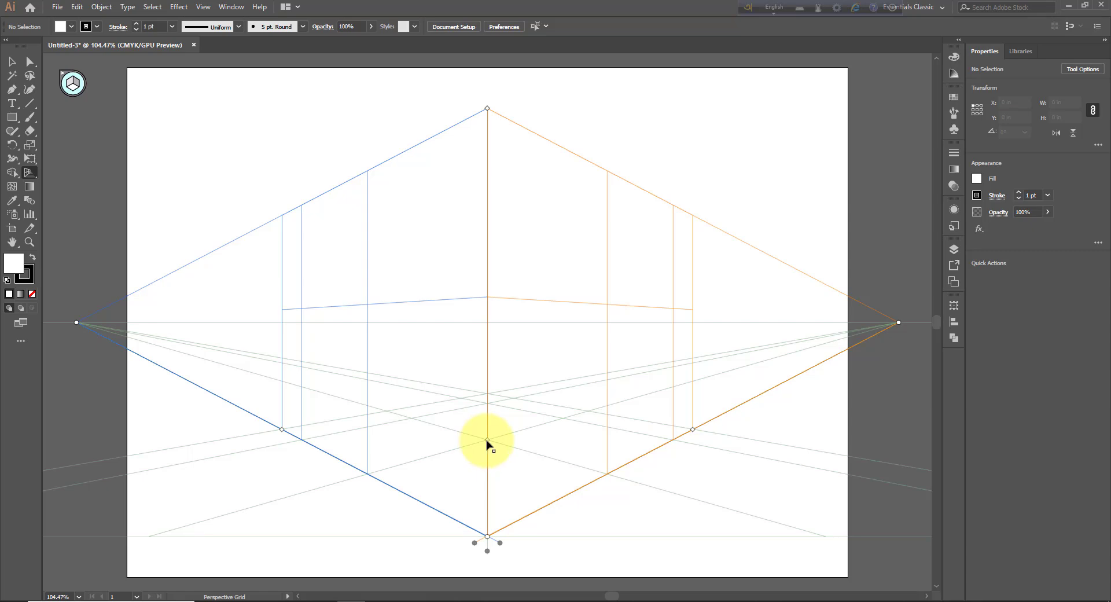
{"action": "left_click_drag", "start_coordinate": [487, 441], "coordinate": [493, 515]}
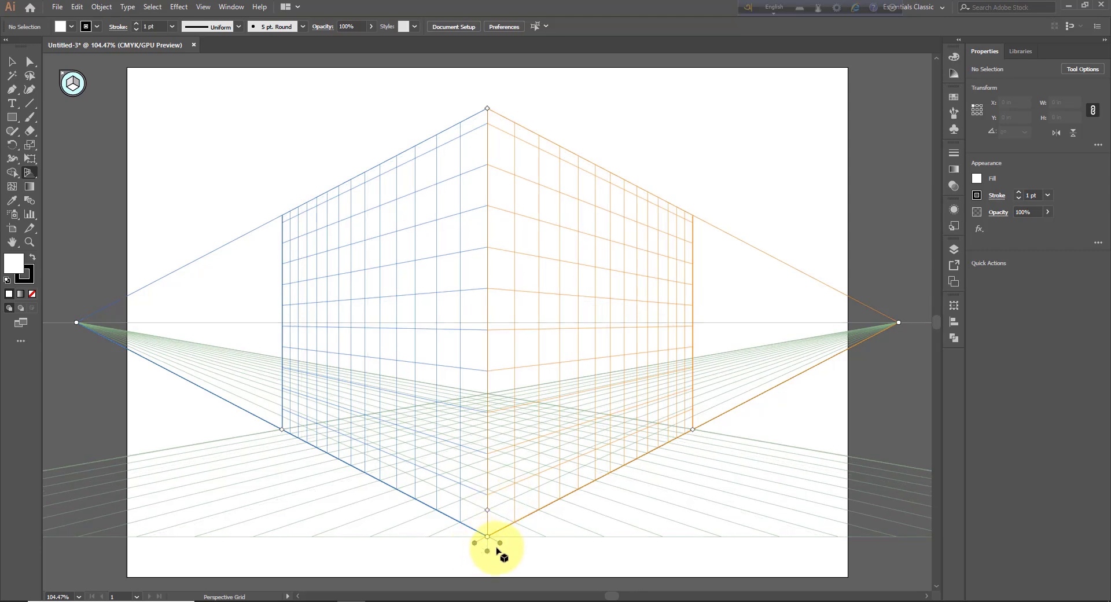
Step: Slide the left grid plane far left, then drag it back to meet the right plane
{"action": "left_click_drag", "start_coordinate": [501, 547], "coordinate": [431, 561]}
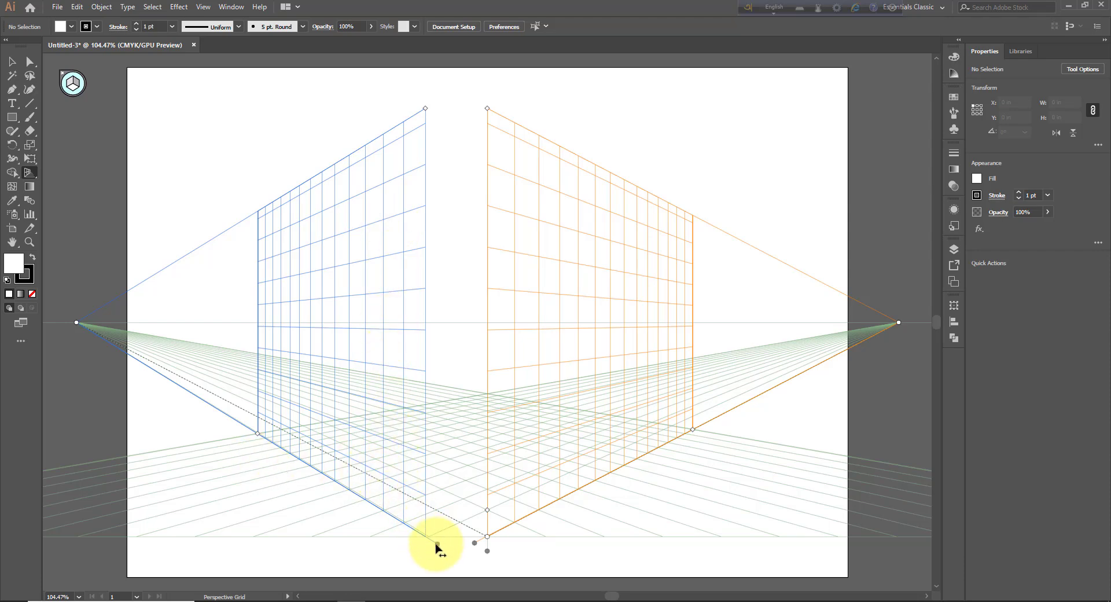
{"action": "left_click_drag", "start_coordinate": [438, 544], "coordinate": [280, 565]}
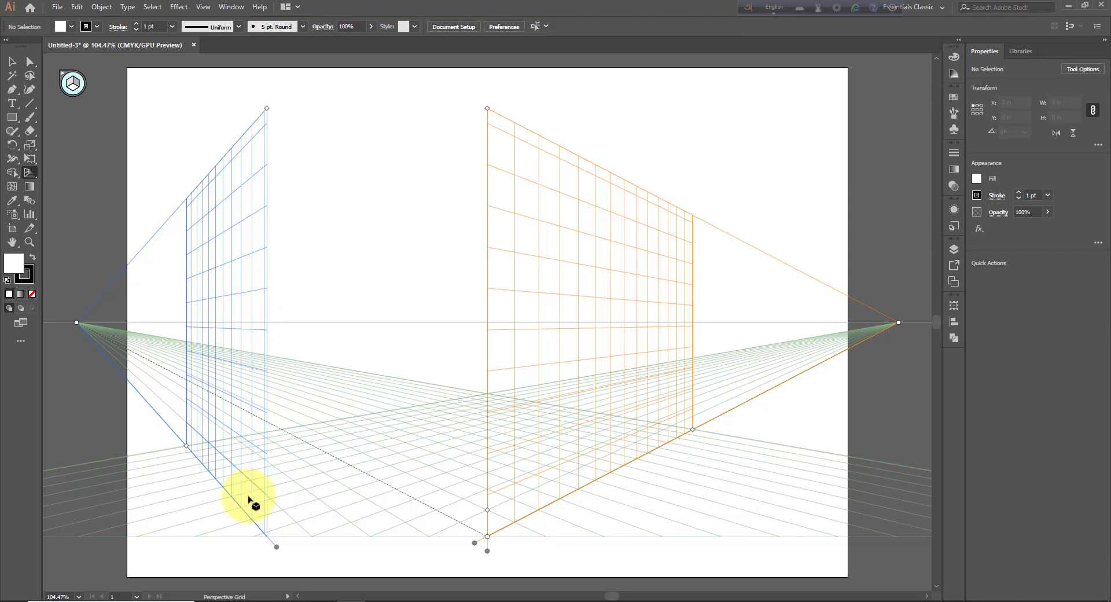
{"action": "left_click_drag", "start_coordinate": [276, 547], "coordinate": [496, 571]}
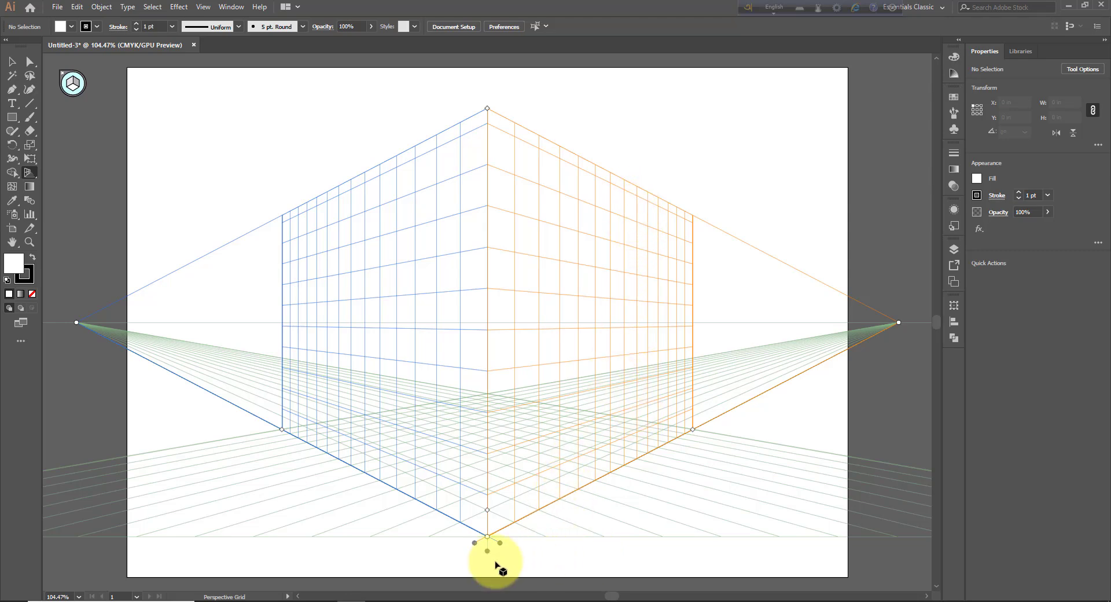
Step: Adjust the ground level and drag the right and left wall plane extents outward
{"action": "mouse_move", "coordinate": [475, 546]}
{"action": "left_mouse_down"}
{"action": "mouse_move", "coordinate": [503, 543]}
{"action": "mouse_move", "coordinate": [571, 575]}
{"action": "mouse_move", "coordinate": [648, 581]}
{"action": "mouse_move", "coordinate": [634, 549]}
{"action": "mouse_move", "coordinate": [442, 548]}
{"action": "mouse_move", "coordinate": [360, 519]}
{"action": "mouse_move", "coordinate": [471, 533]}
{"action": "mouse_move", "coordinate": [509, 525]}
{"action": "mouse_move", "coordinate": [479, 550]}
{"action": "left_mouse_up"}
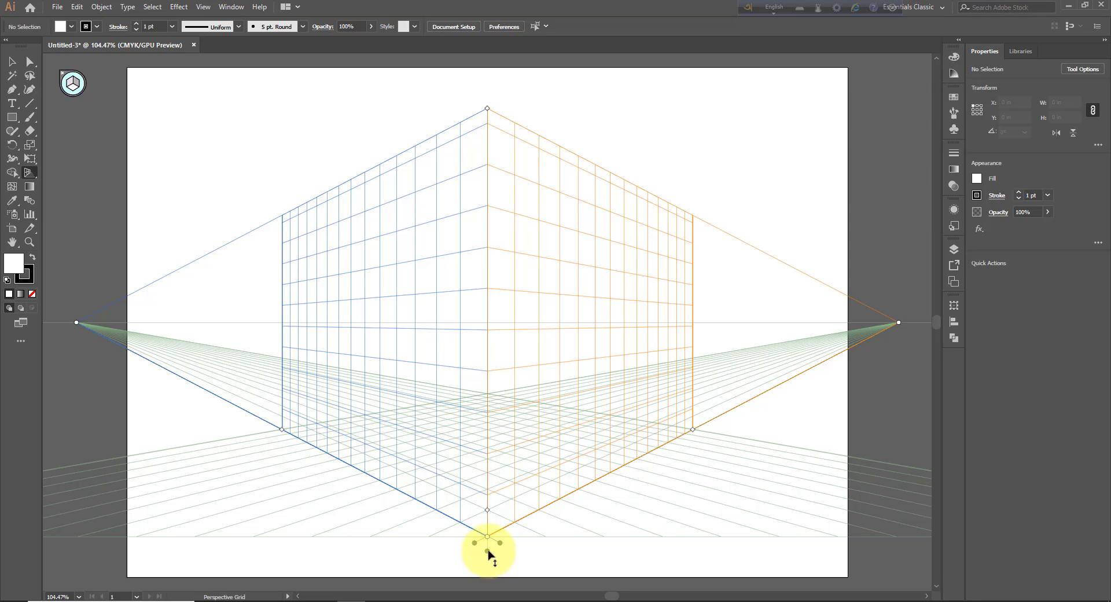
{"action": "left_click_drag", "start_coordinate": [487, 556], "coordinate": [519, 553]}
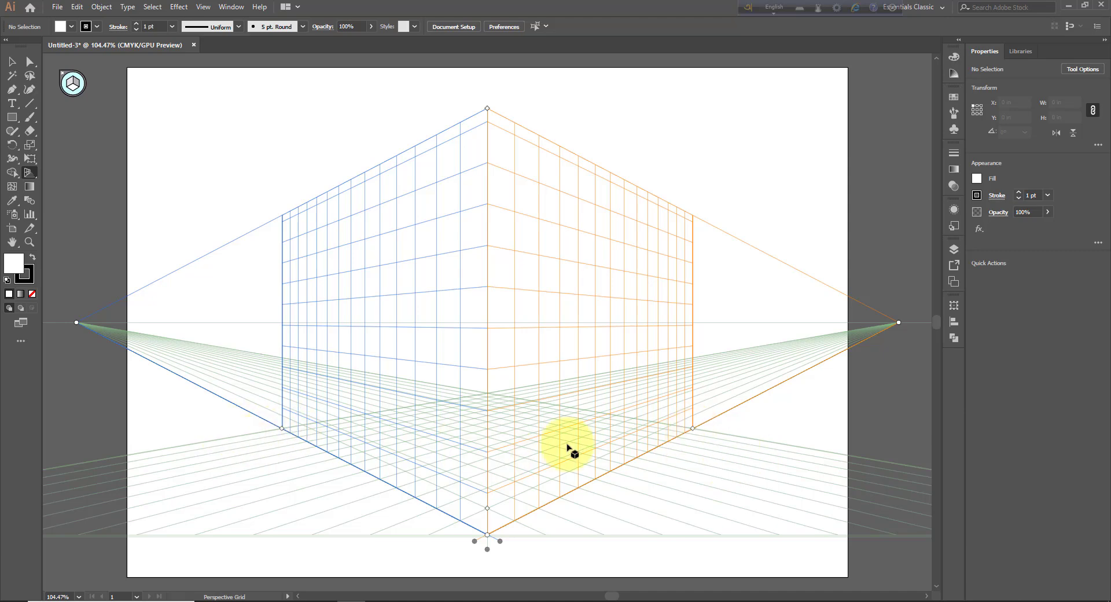
{"action": "left_click_drag", "start_coordinate": [694, 429], "coordinate": [723, 424]}
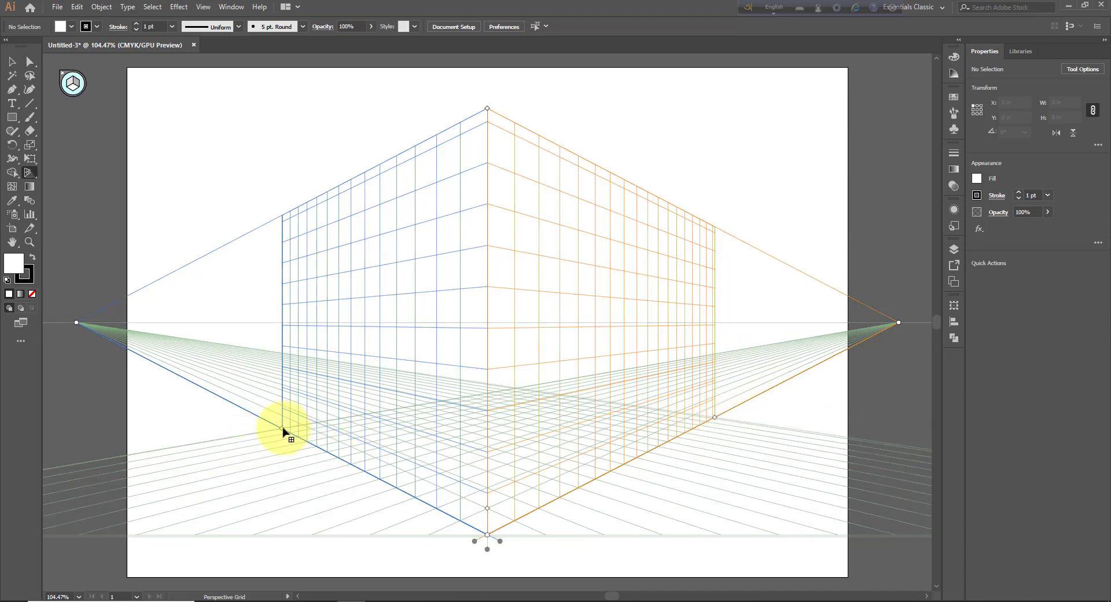
{"action": "mouse_move", "coordinate": [283, 431]}
{"action": "left_mouse_down"}
{"action": "mouse_move", "coordinate": [373, 466]}
{"action": "mouse_move", "coordinate": [265, 426]}
{"action": "mouse_move", "coordinate": [202, 383]}
{"action": "mouse_move", "coordinate": [300, 426]}
{"action": "mouse_move", "coordinate": [274, 413]}
{"action": "left_mouse_up"}
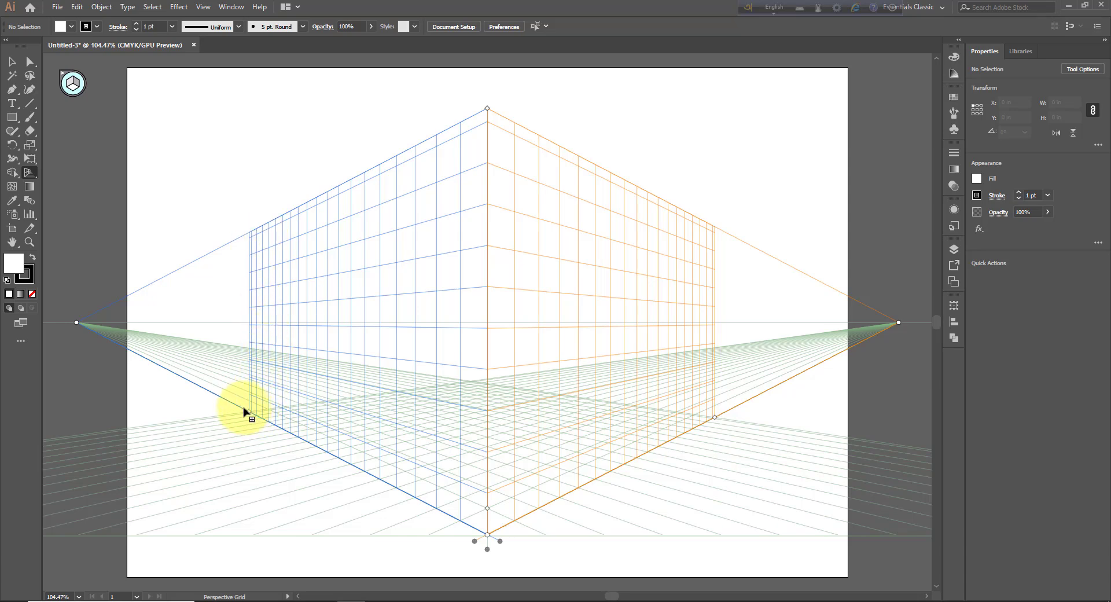
{"action": "left_click_drag", "start_coordinate": [244, 409], "coordinate": [235, 404]}
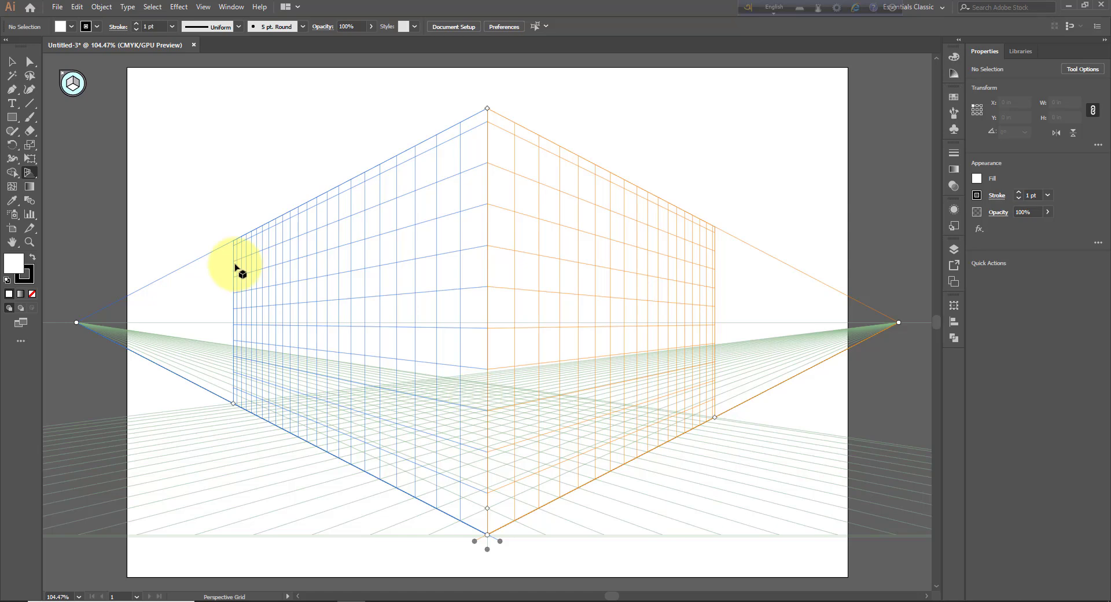
Step: Try the Top-Right widget position in the Perspective Grid Options
{"action": "double_click", "coordinate": [30, 174]}
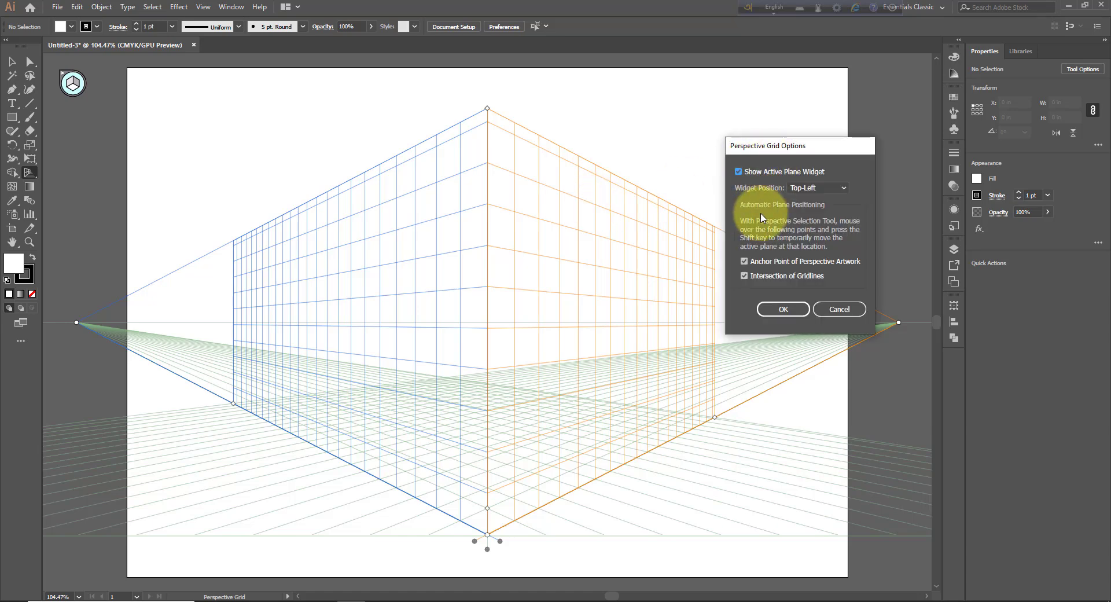
{"action": "left_click_drag", "start_coordinate": [821, 144], "coordinate": [837, 115]}
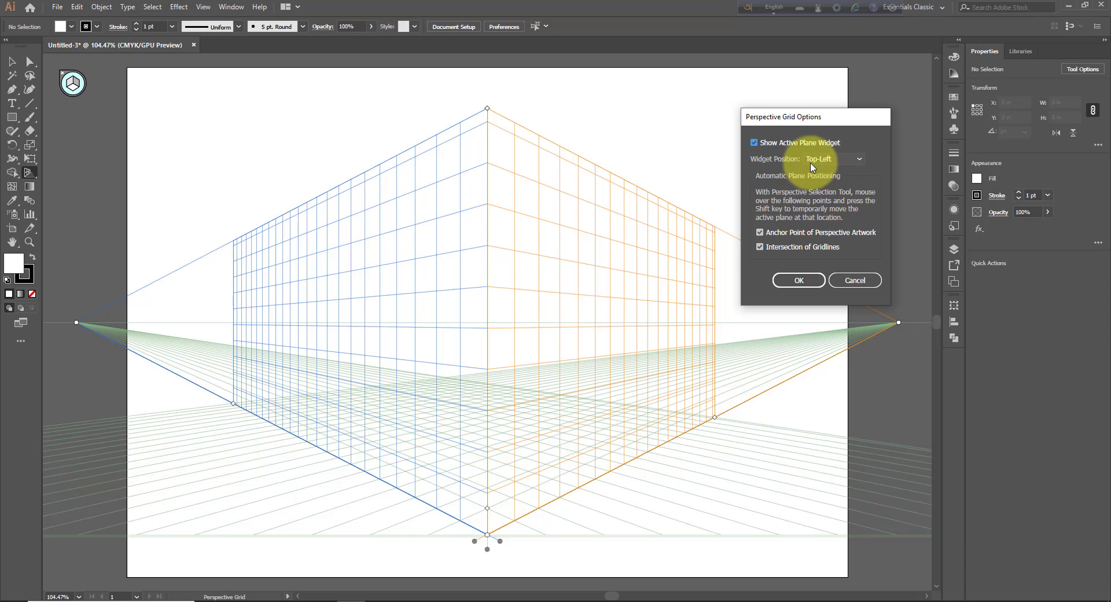
{"action": "left_click", "coordinate": [856, 158]}
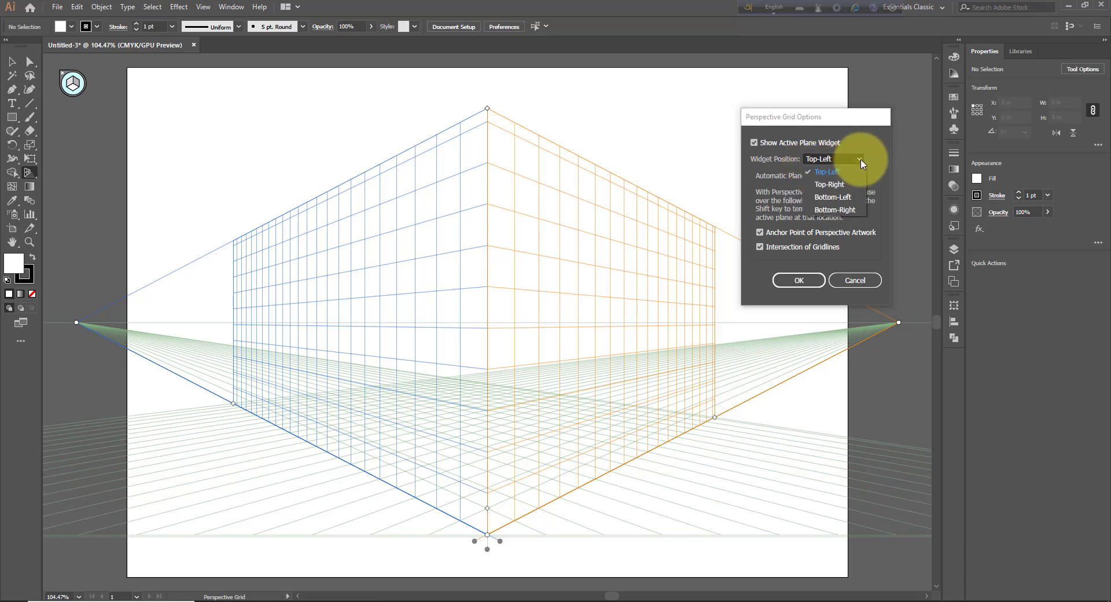
{"action": "left_click", "coordinate": [831, 185]}
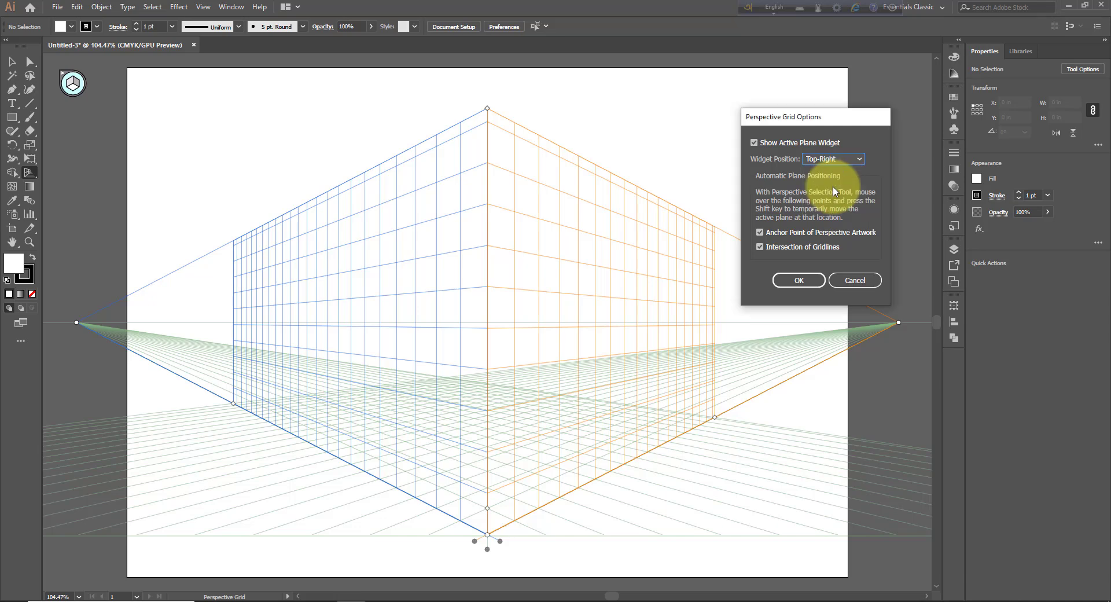
{"action": "left_click", "coordinate": [791, 280]}
{"action": "left_click_drag", "start_coordinate": [67, 89], "coordinate": [900, 93]}
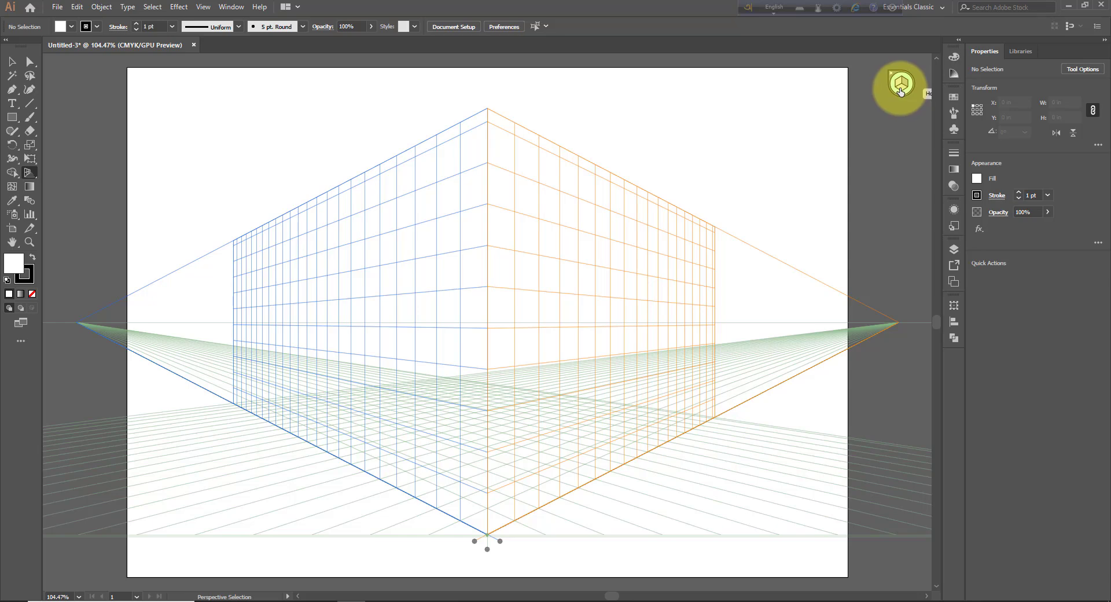
{"action": "key", "text": "shift+p"}
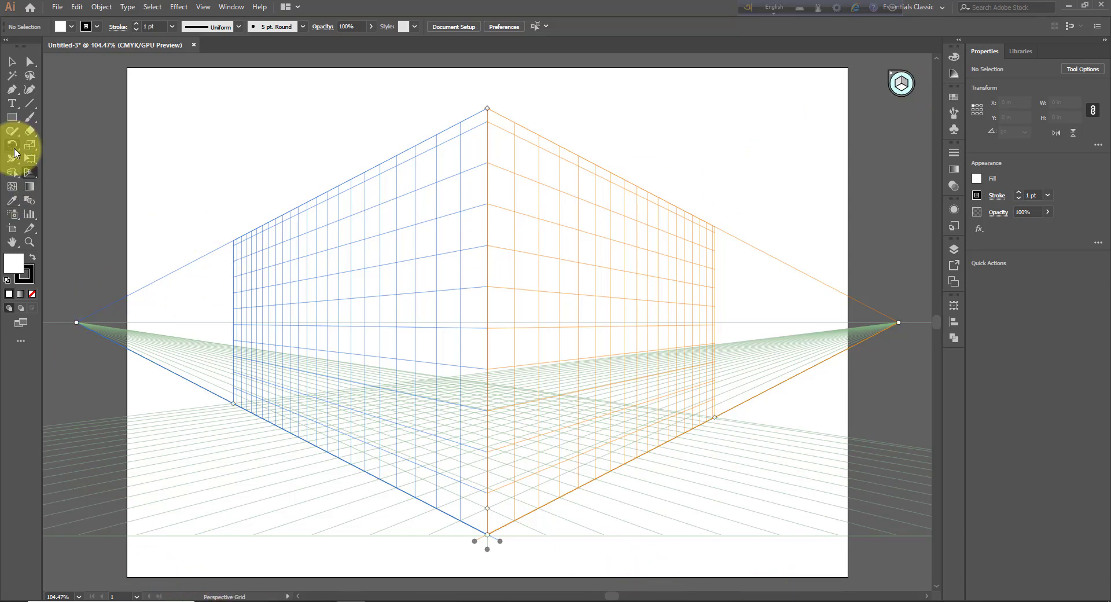
Step: Try the Bottom-Left and then Bottom-Right widget positions
{"action": "double_click", "coordinate": [34, 177]}
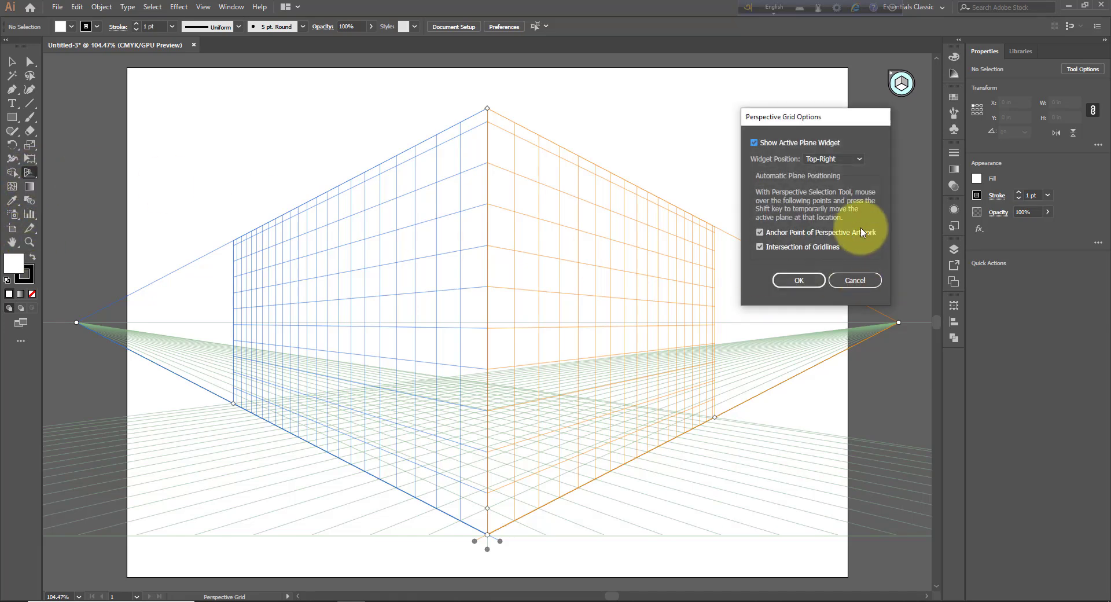
{"action": "left_click", "coordinate": [857, 160]}
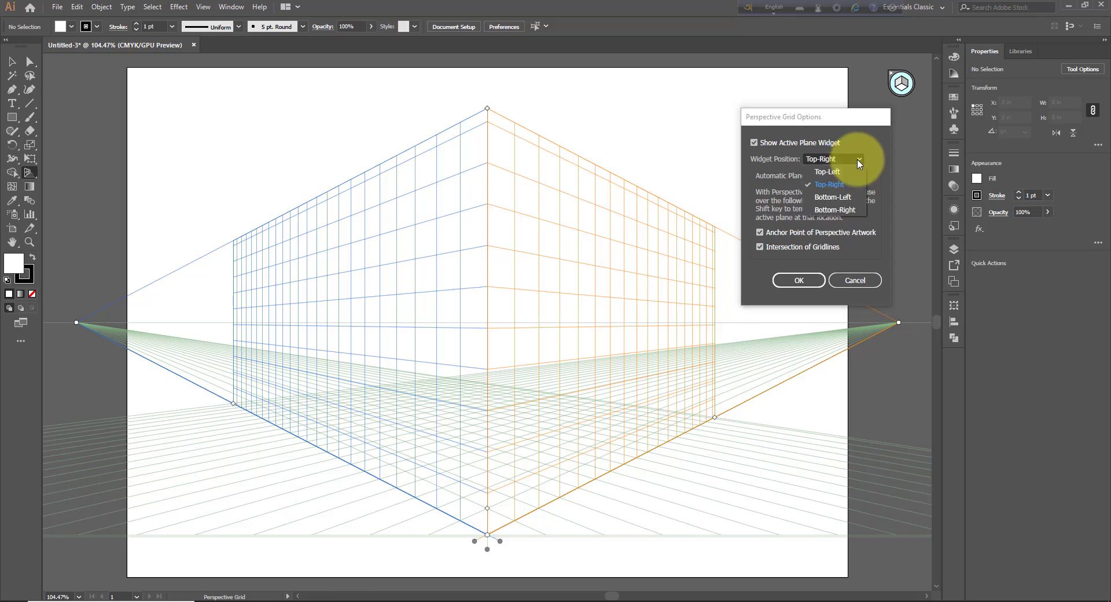
{"action": "left_click", "coordinate": [833, 198]}
{"action": "left_click", "coordinate": [799, 280]}
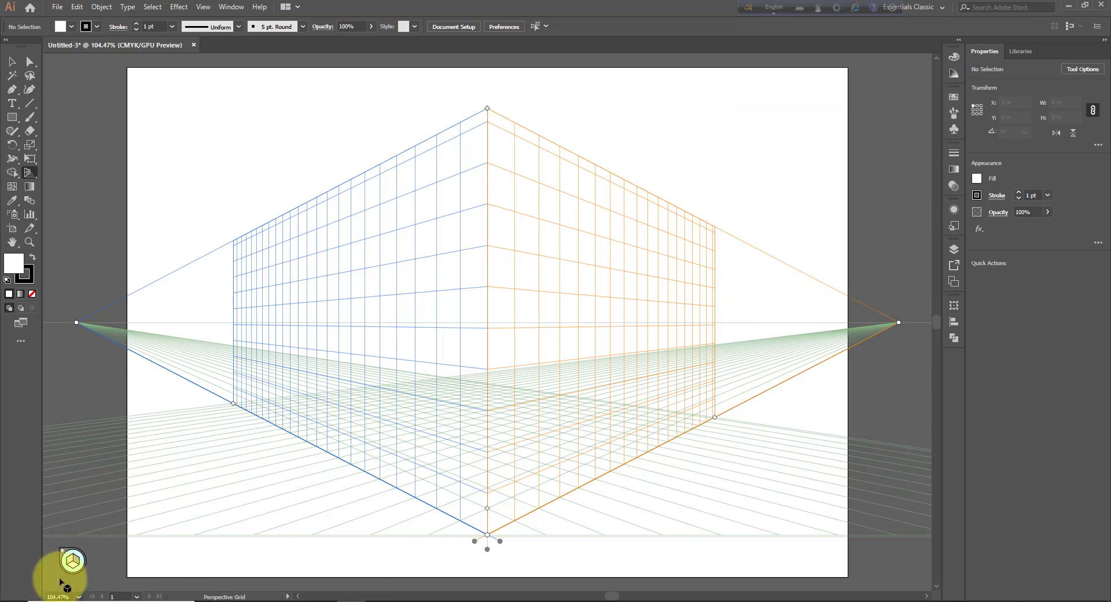
{"action": "key", "text": "shift+v"}
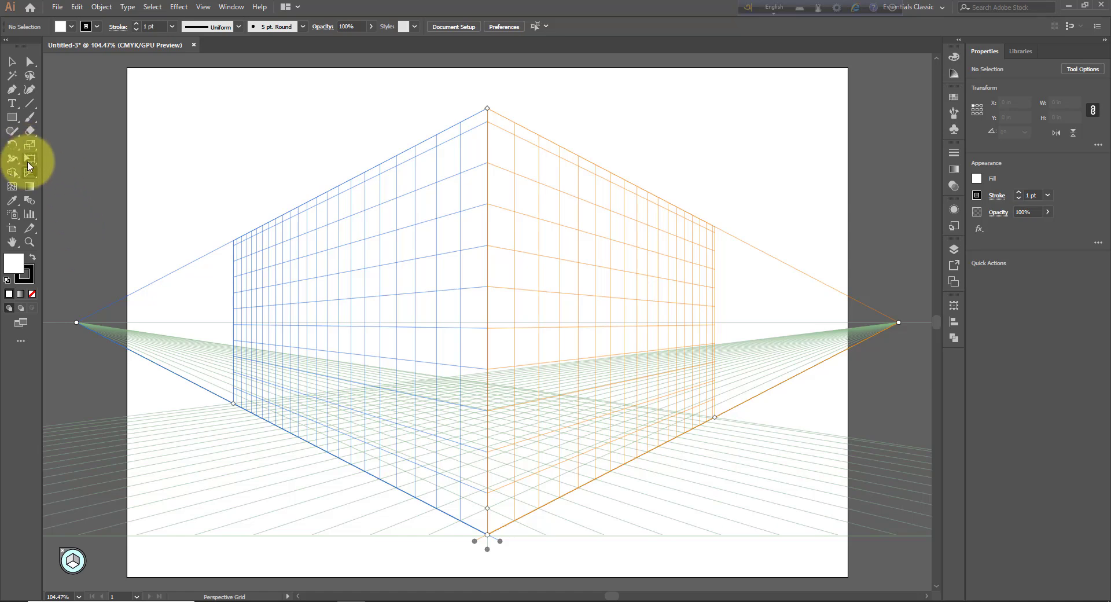
{"action": "double_click", "coordinate": [29, 173]}
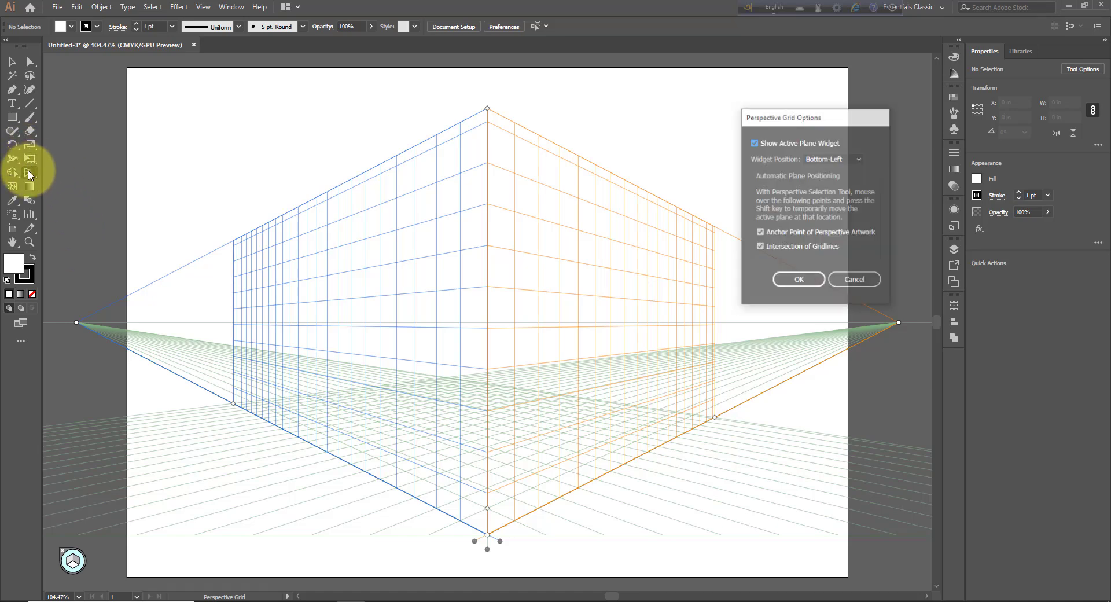
{"action": "left_click", "coordinate": [859, 164]}
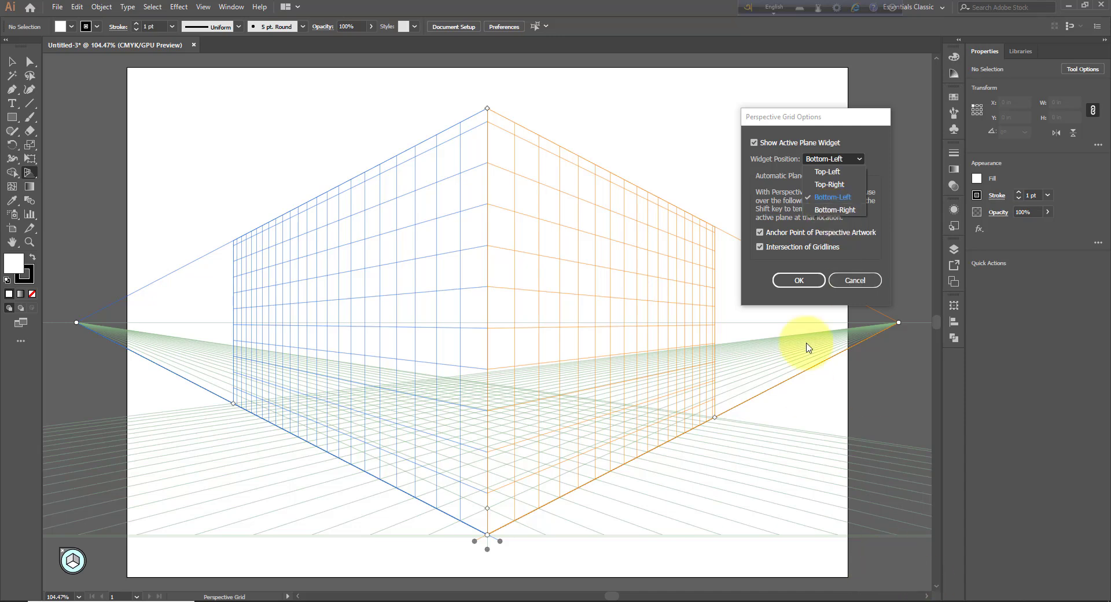
{"action": "left_click", "coordinate": [830, 211]}
{"action": "left_click", "coordinate": [793, 280]}
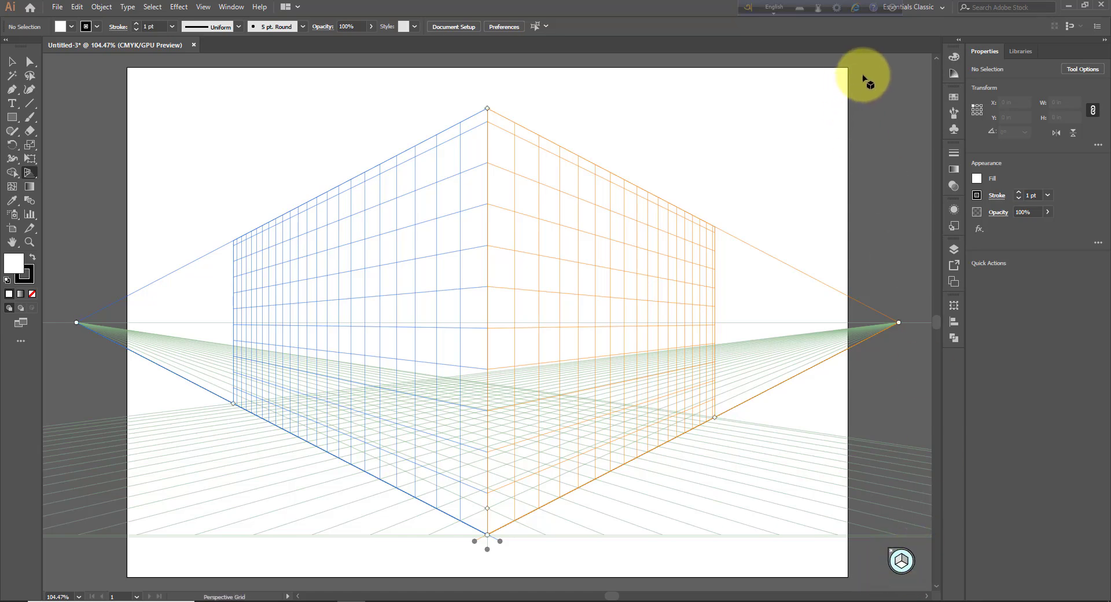
Step: Return the widget to Top-Left, then try hiding the active plane widget
{"action": "double_click", "coordinate": [30, 175]}
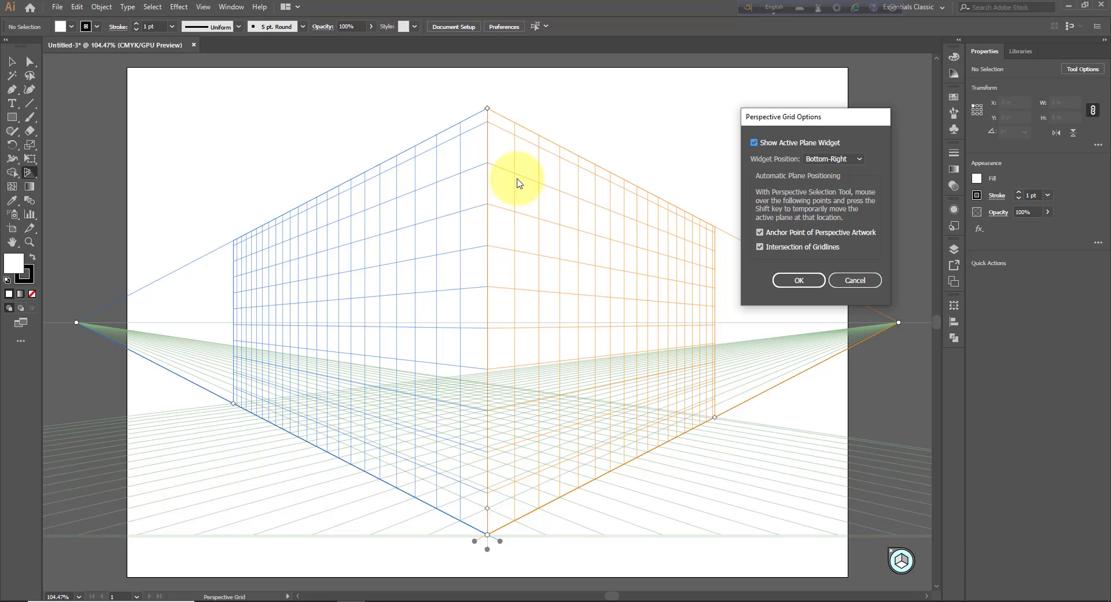
{"action": "left_click", "coordinate": [859, 160]}
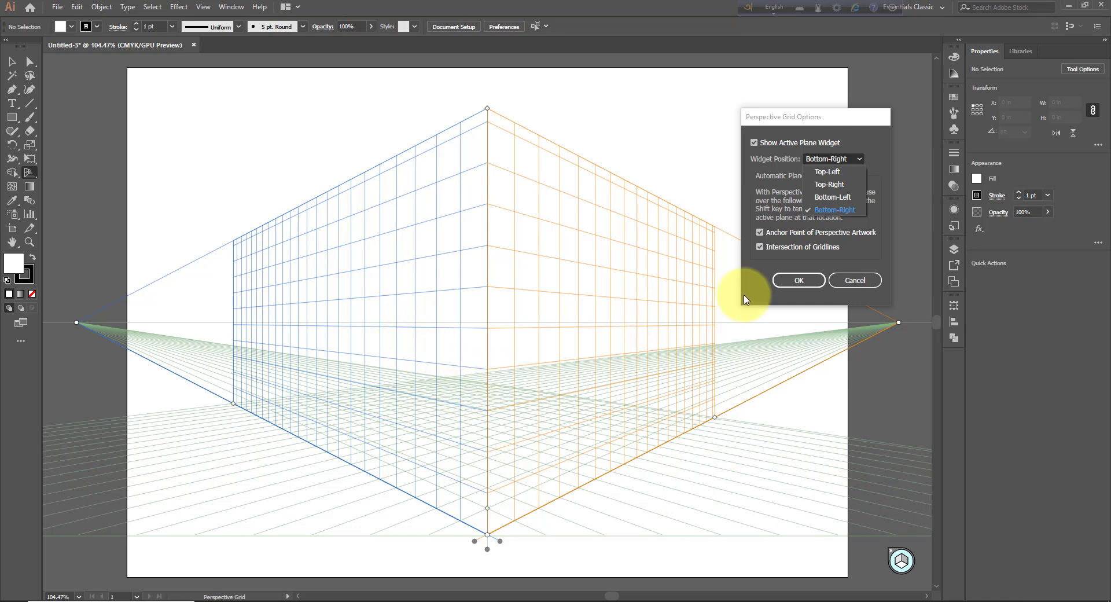
{"action": "left_click", "coordinate": [826, 172]}
{"action": "left_click", "coordinate": [798, 280]}
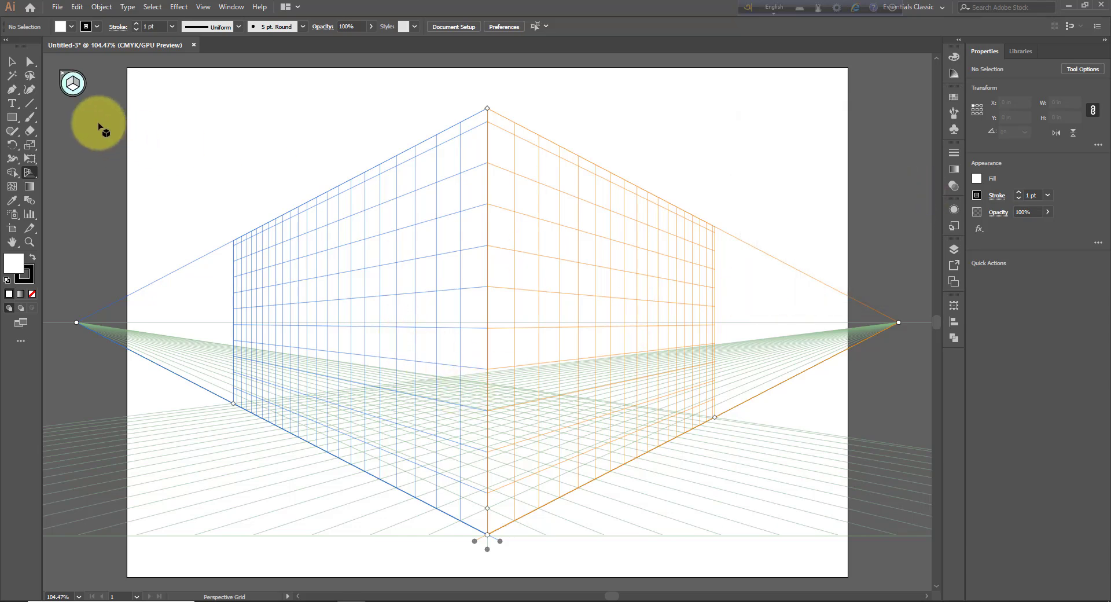
{"action": "double_click", "coordinate": [30, 172]}
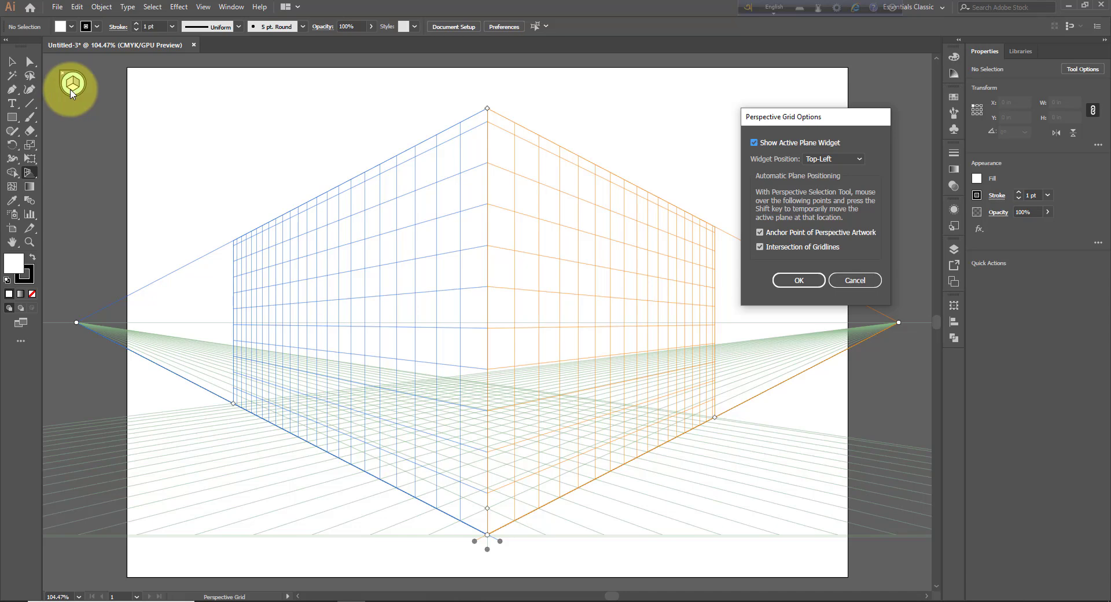
{"action": "left_click", "coordinate": [754, 143]}
{"action": "left_click", "coordinate": [797, 280]}
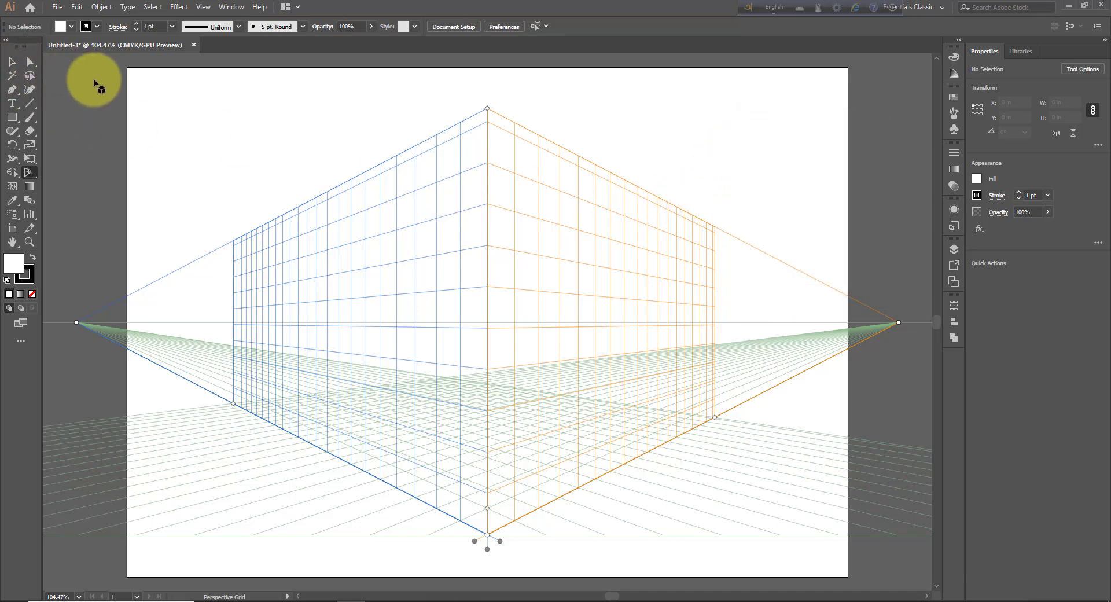
Step: Show the widget again and uncheck Anchor Point and Intersection of Gridlines positioning
{"action": "double_click", "coordinate": [29, 177]}
{"action": "left_click", "coordinate": [754, 142]}
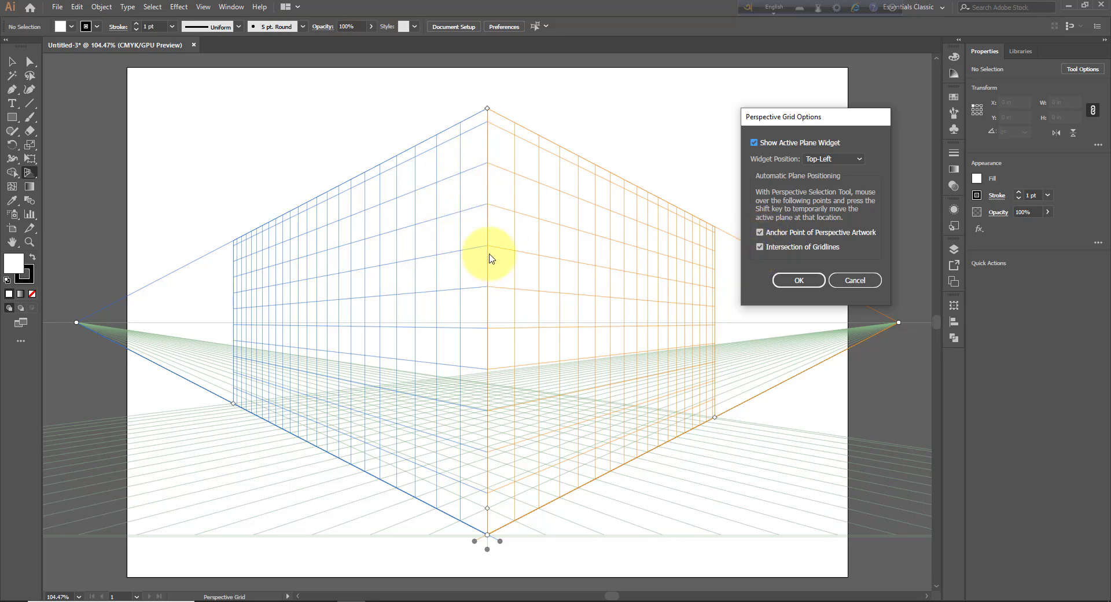
{"action": "left_click", "coordinate": [760, 232]}
{"action": "left_click", "coordinate": [760, 246]}
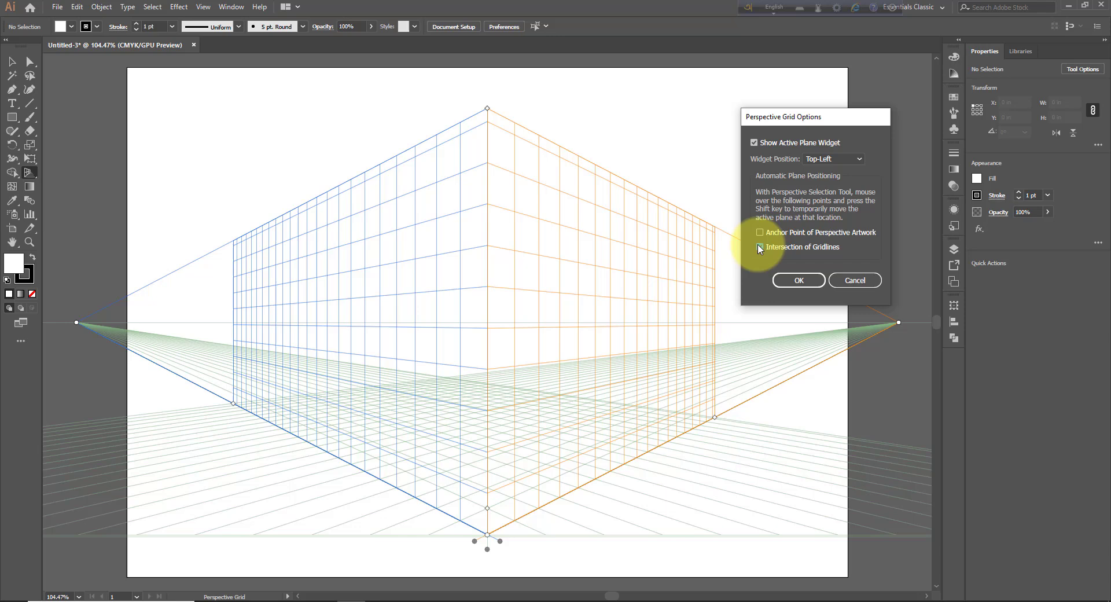
{"action": "left_click", "coordinate": [799, 280]}
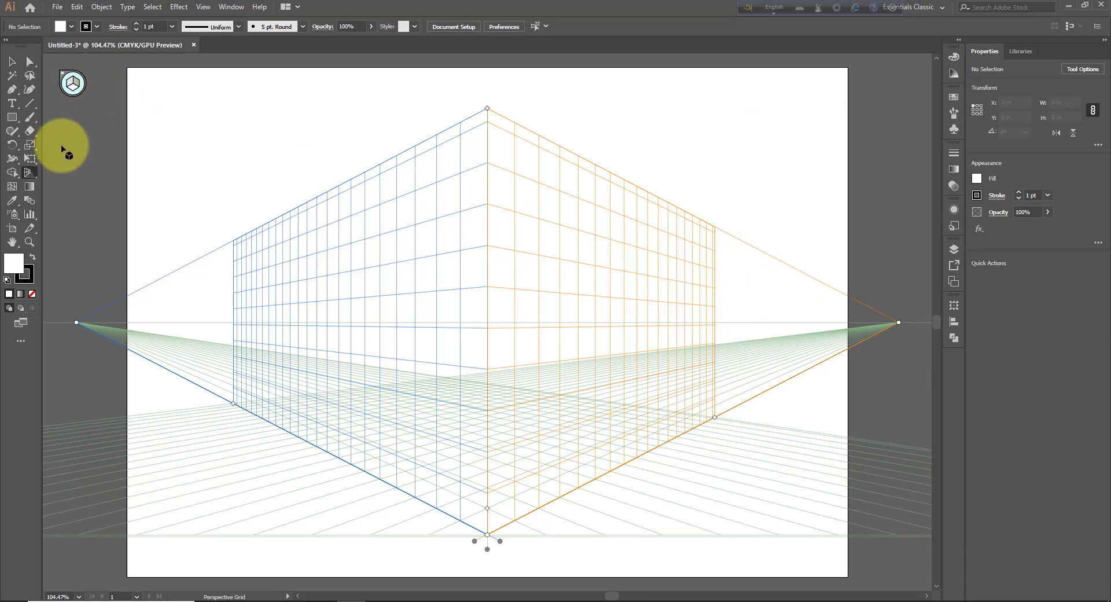
{"action": "double_click", "coordinate": [33, 175]}
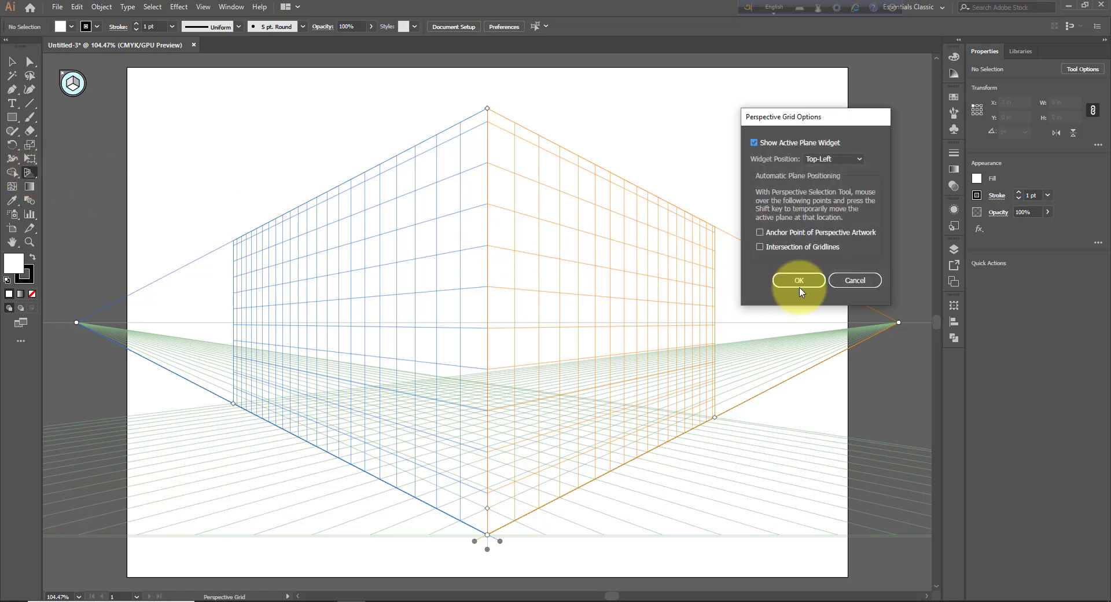
{"action": "left_click", "coordinate": [798, 283]}
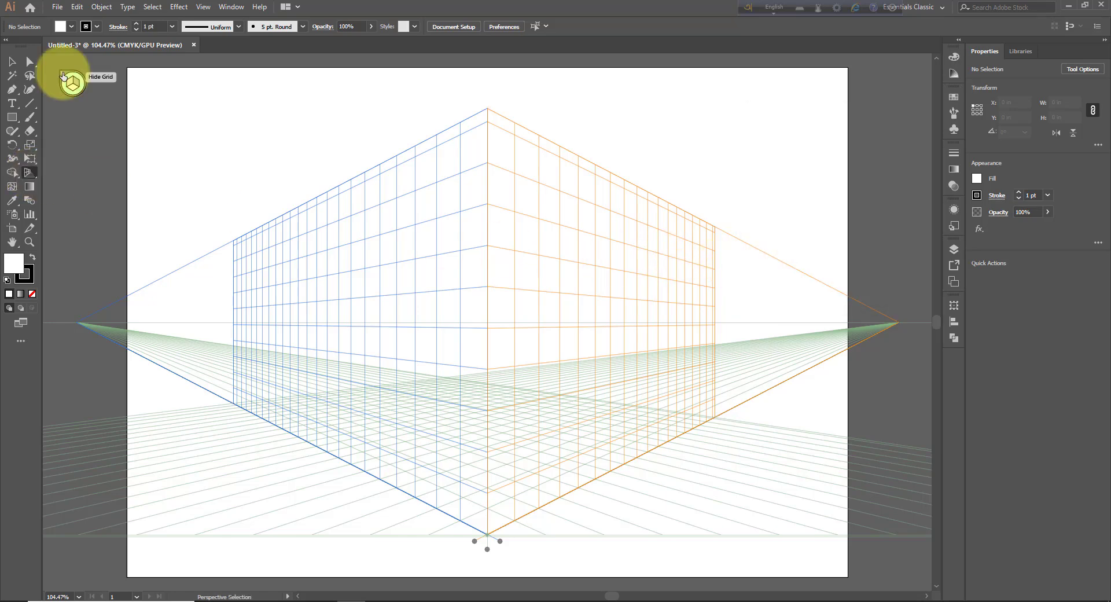
Step: Check Anchor Point and Intersection of Gridlines in grid options, then redisplay the two-point grid
{"action": "left_click", "coordinate": [63, 76]}
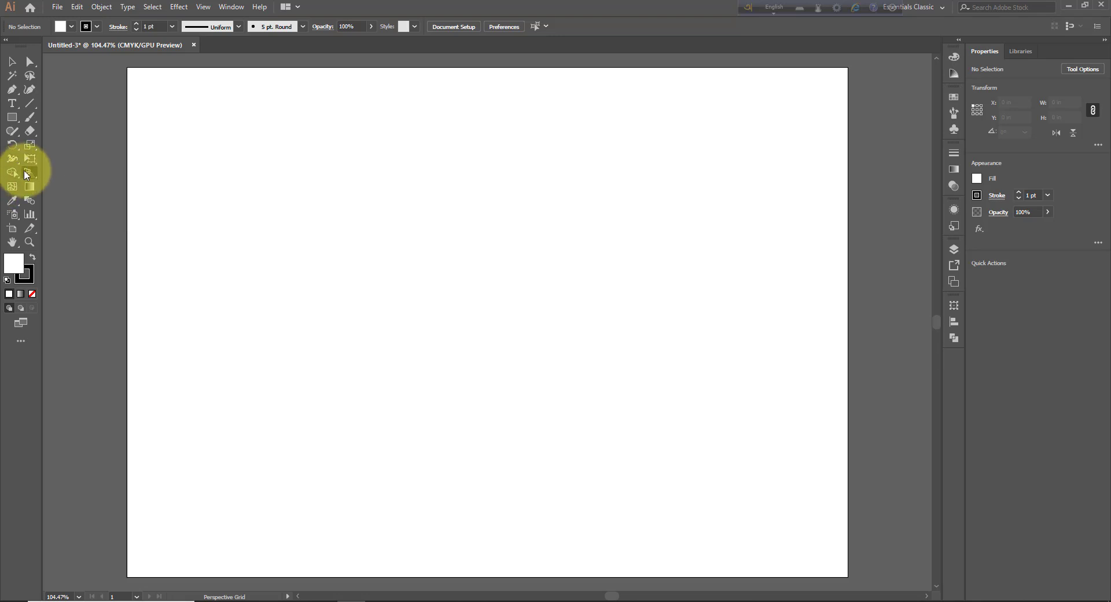
{"action": "left_click_drag", "start_coordinate": [27, 176], "coordinate": [35, 186]}
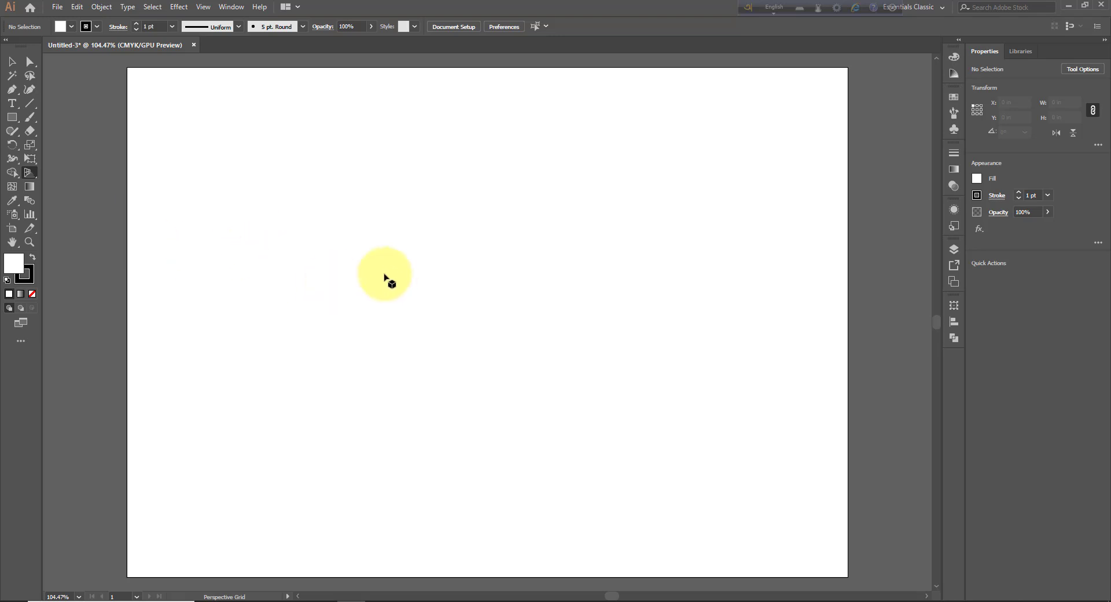
{"action": "double_click", "coordinate": [32, 176]}
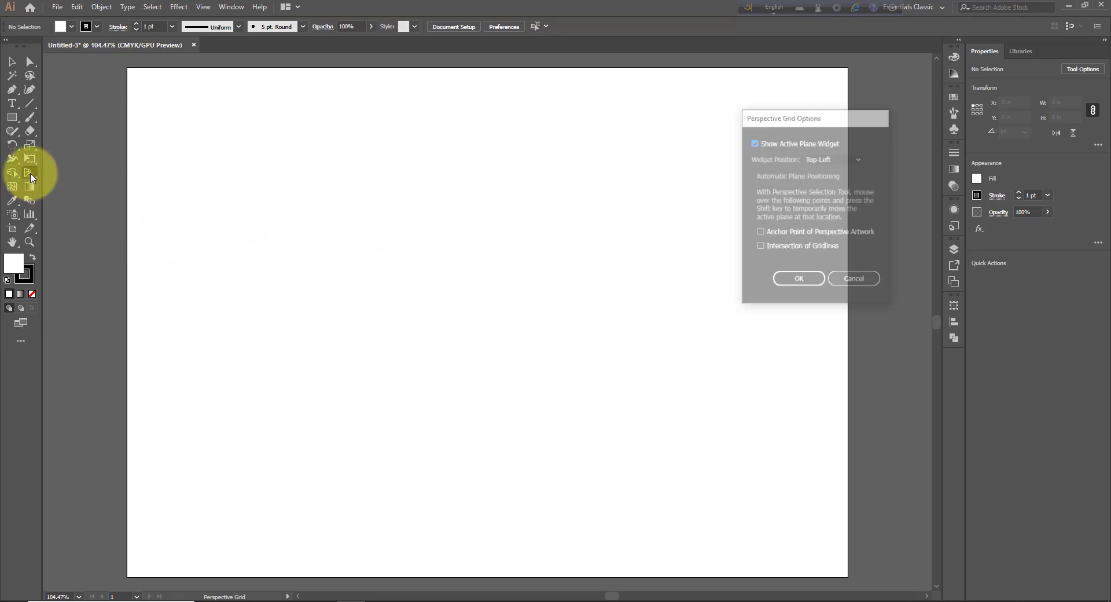
{"action": "left_click", "coordinate": [760, 246]}
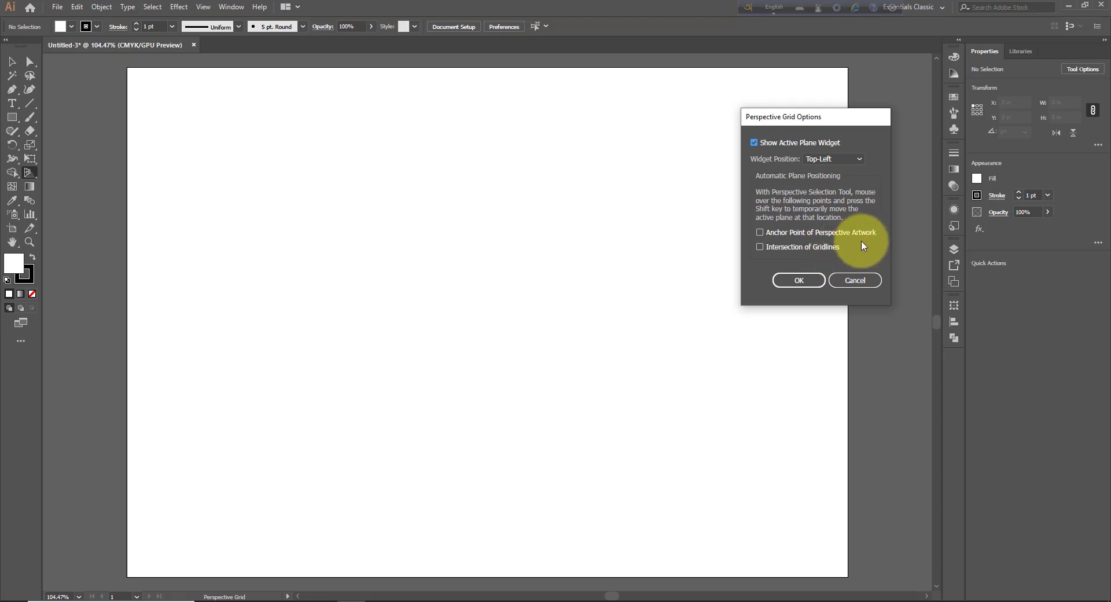
{"action": "left_click", "coordinate": [760, 231]}
{"action": "left_click", "coordinate": [760, 247]}
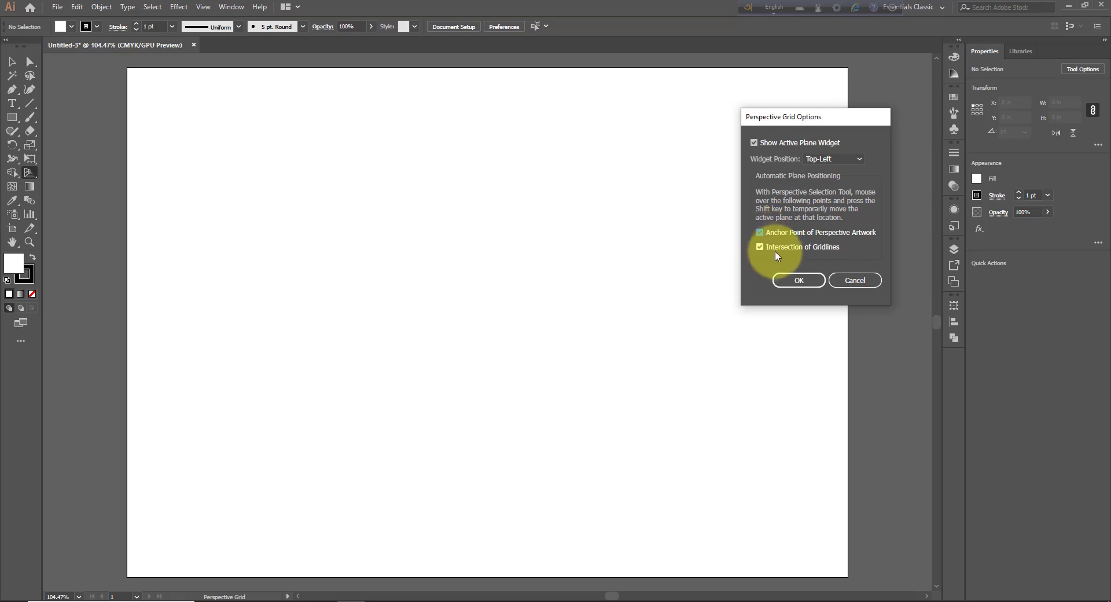
{"action": "left_click", "coordinate": [793, 280]}
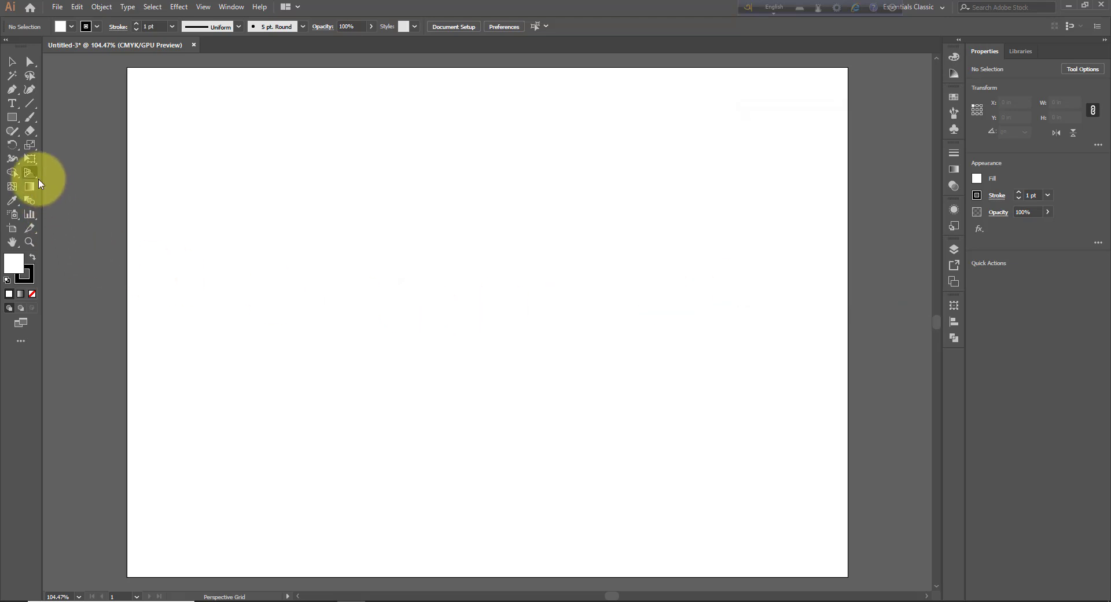
{"action": "left_click_drag", "start_coordinate": [29, 173], "coordinate": [79, 174]}
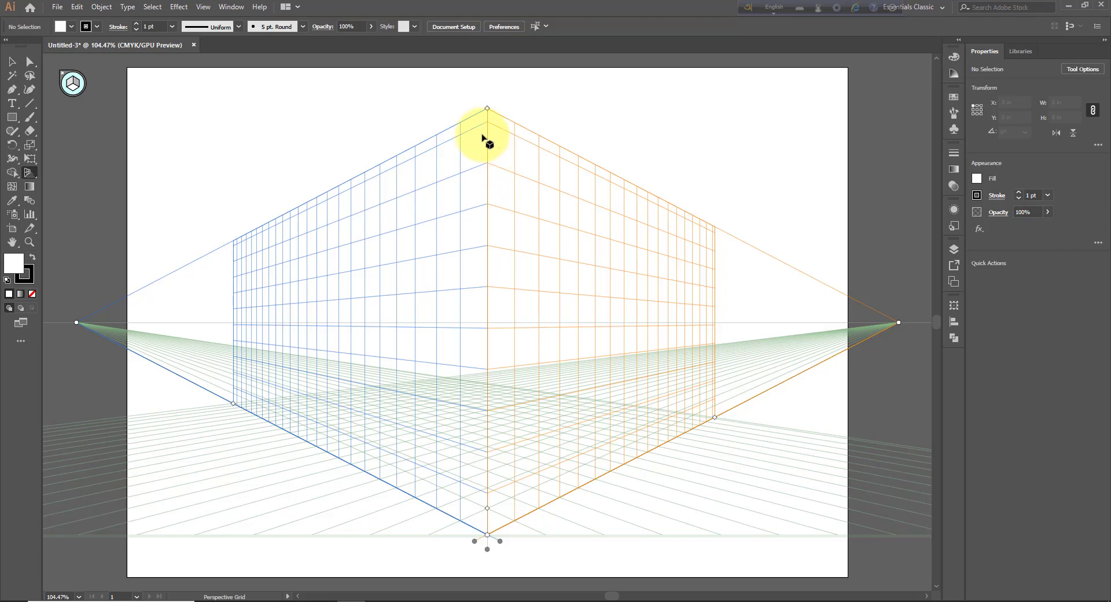
Step: Make the grid cells smaller and draw a rectangle covering the left wall plane
{"action": "mouse_move", "coordinate": [488, 509]}
{"action": "left_mouse_down"}
{"action": "mouse_move", "coordinate": [494, 497]}
{"action": "mouse_move", "coordinate": [498, 507]}
{"action": "left_mouse_up"}
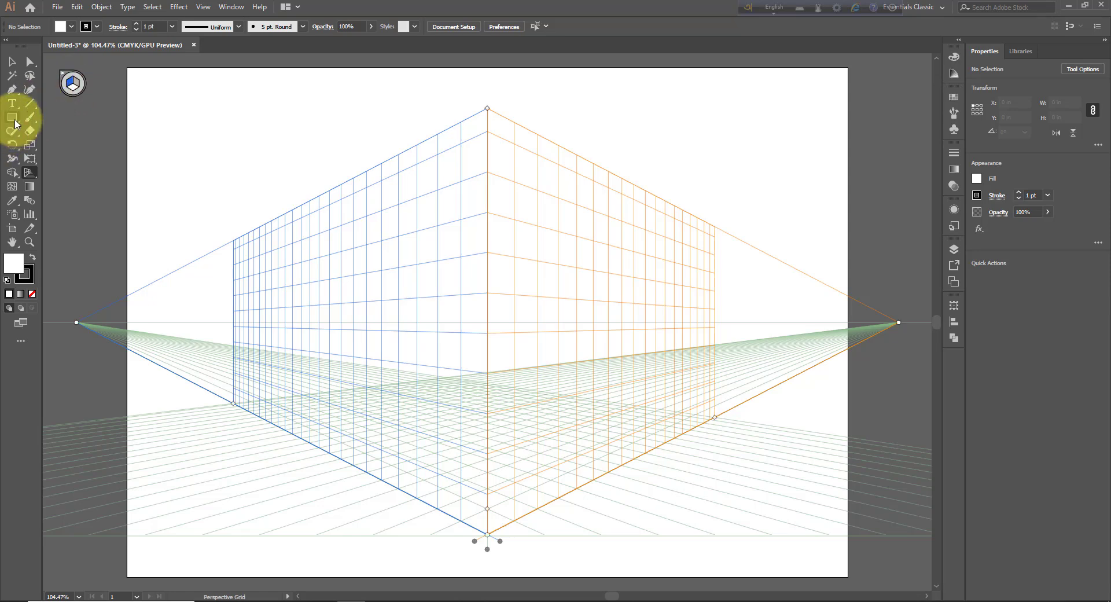
{"action": "left_click_drag", "start_coordinate": [16, 124], "coordinate": [55, 121]}
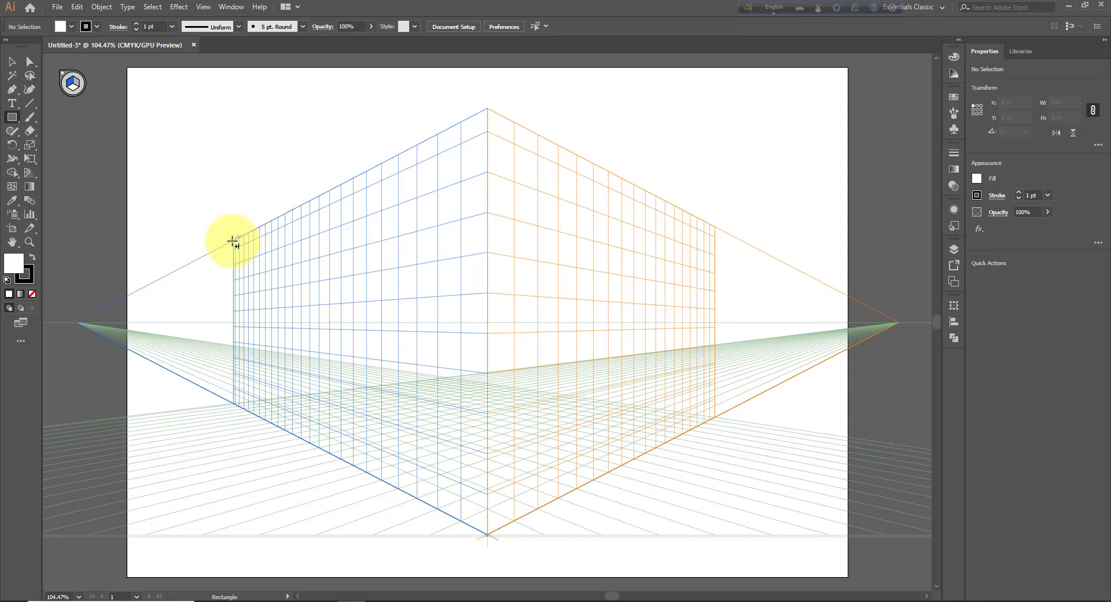
{"action": "mouse_move", "coordinate": [233, 240]}
{"action": "left_mouse_down"}
{"action": "mouse_move", "coordinate": [372, 414]}
{"action": "mouse_move", "coordinate": [471, 484]}
{"action": "mouse_move", "coordinate": [489, 535]}
{"action": "left_mouse_up"}
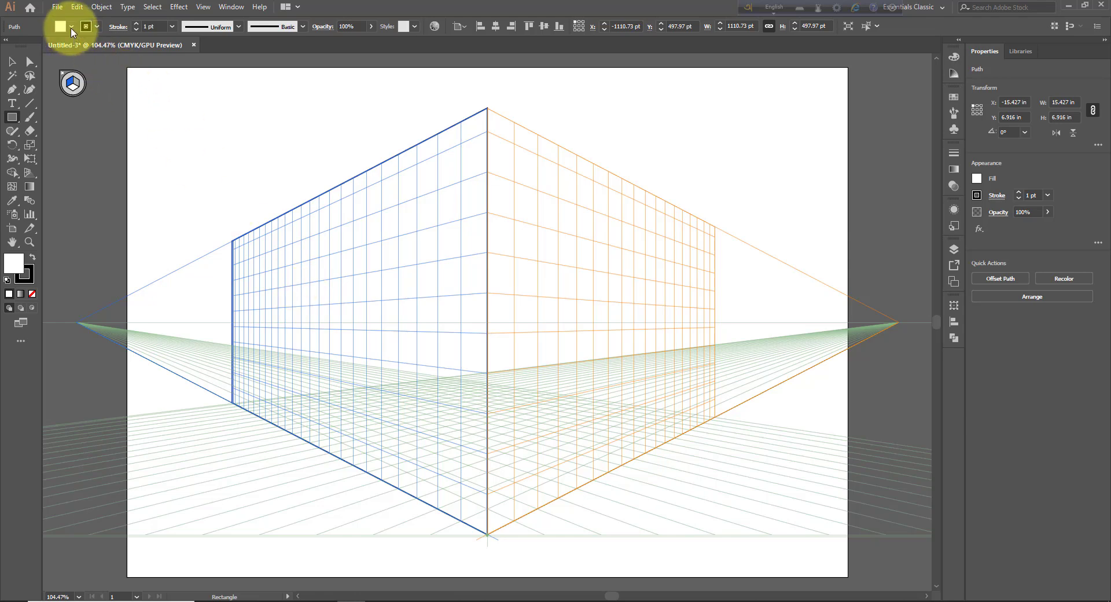
Step: Fill the left wall rectangle with green, leaving the stroke unchanged
{"action": "left_click", "coordinate": [71, 28]}
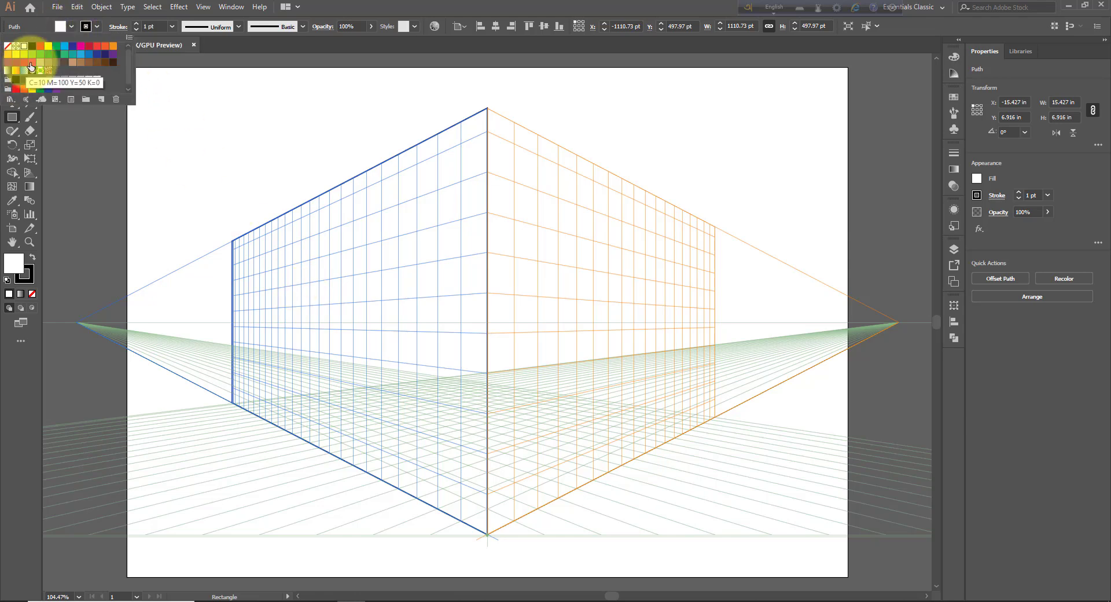
{"action": "left_click", "coordinate": [48, 55]}
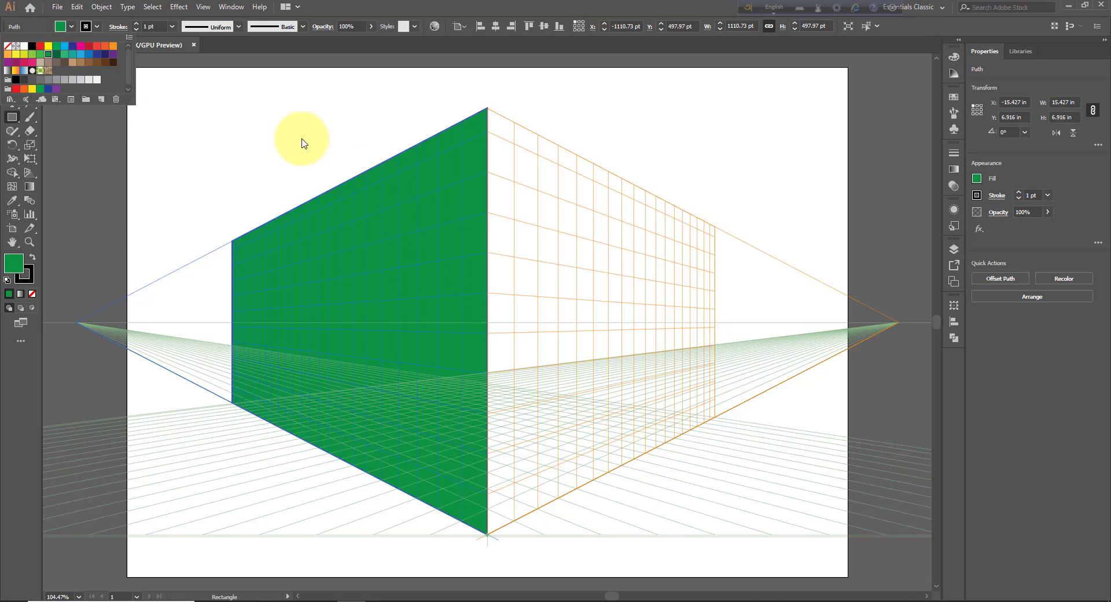
{"action": "left_click", "coordinate": [97, 27]}
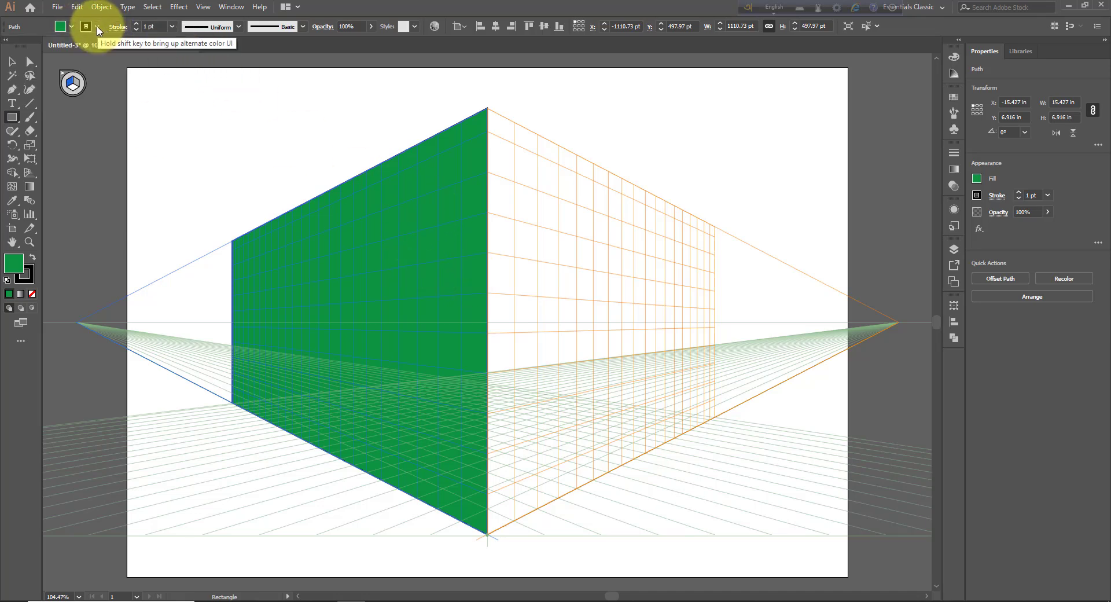
{"action": "left_click", "coordinate": [97, 27]}
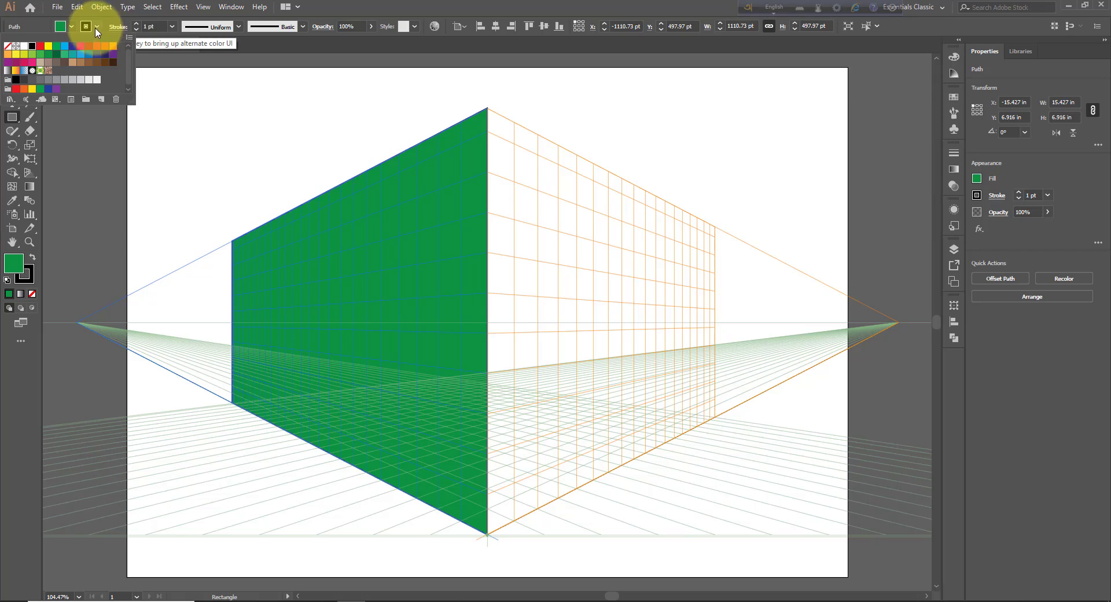
{"action": "left_click", "coordinate": [179, 109]}
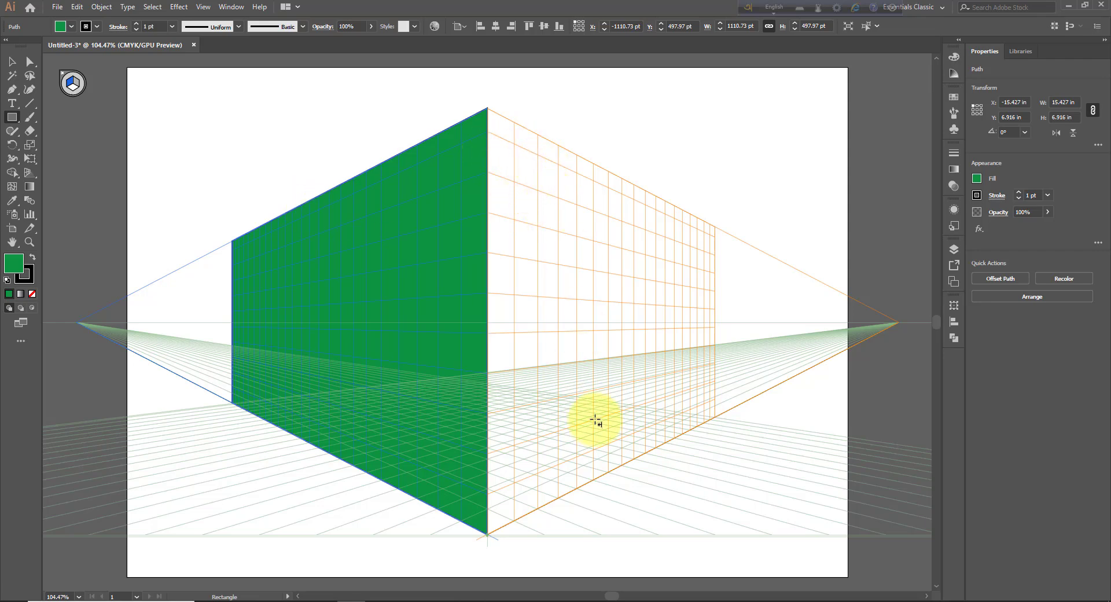
Step: Activate the right plane and draw a yellow-filled rectangle covering the right wall
{"action": "key", "text": "shift+v"}
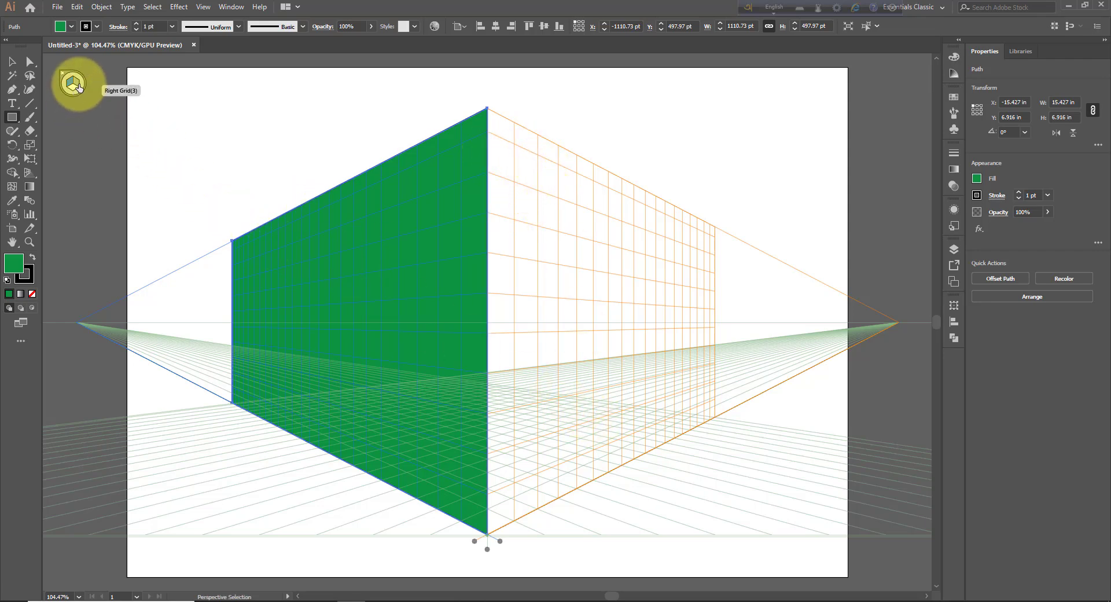
{"action": "left_click", "coordinate": [77, 86]}
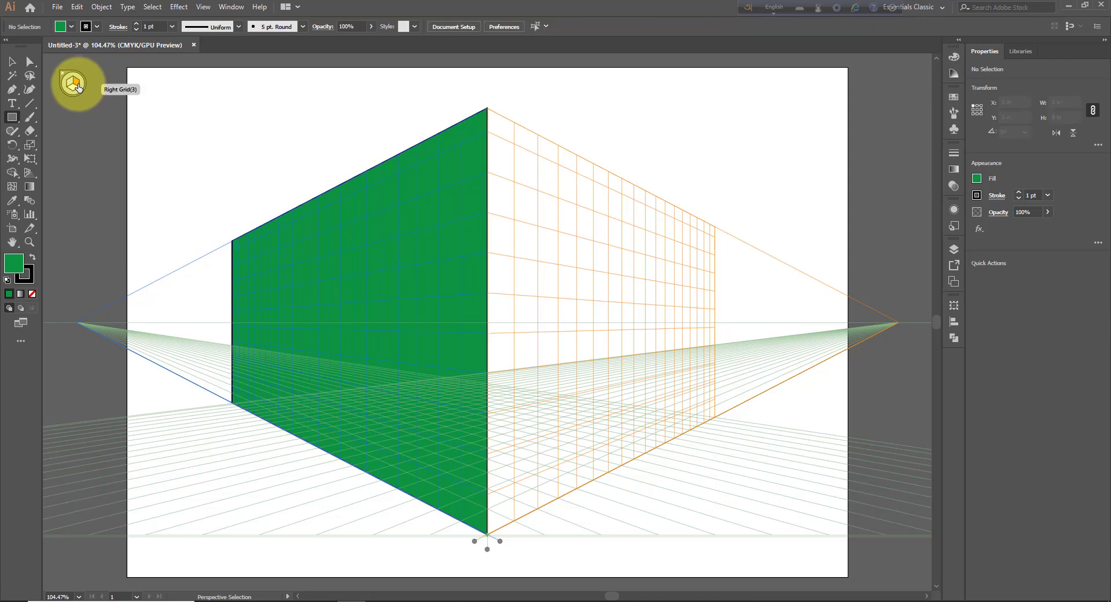
{"action": "key", "text": "m"}
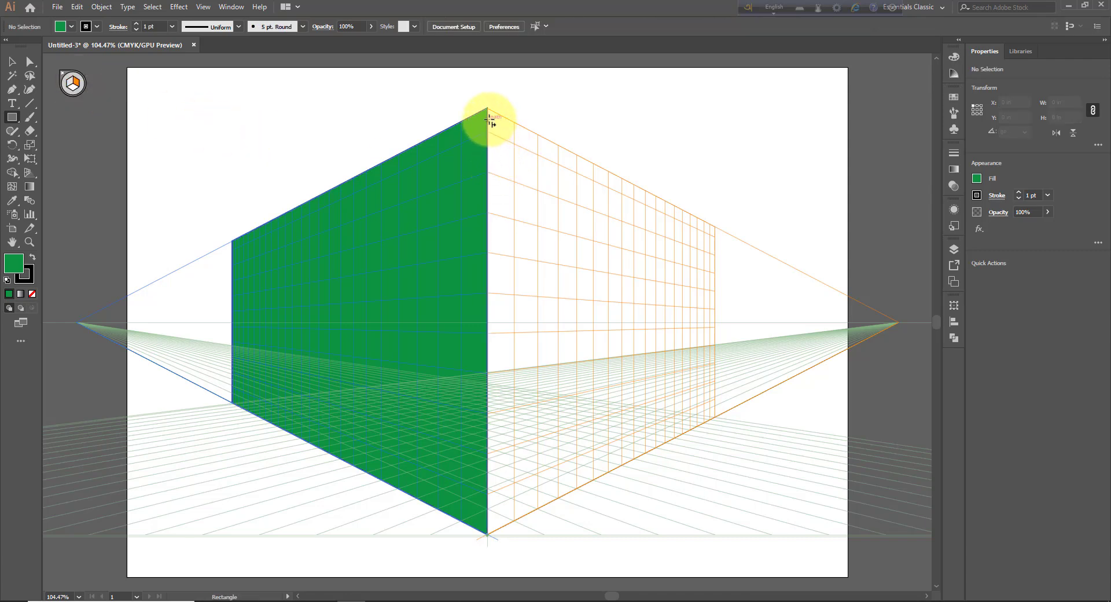
{"action": "left_click_drag", "start_coordinate": [487, 110], "coordinate": [722, 415]}
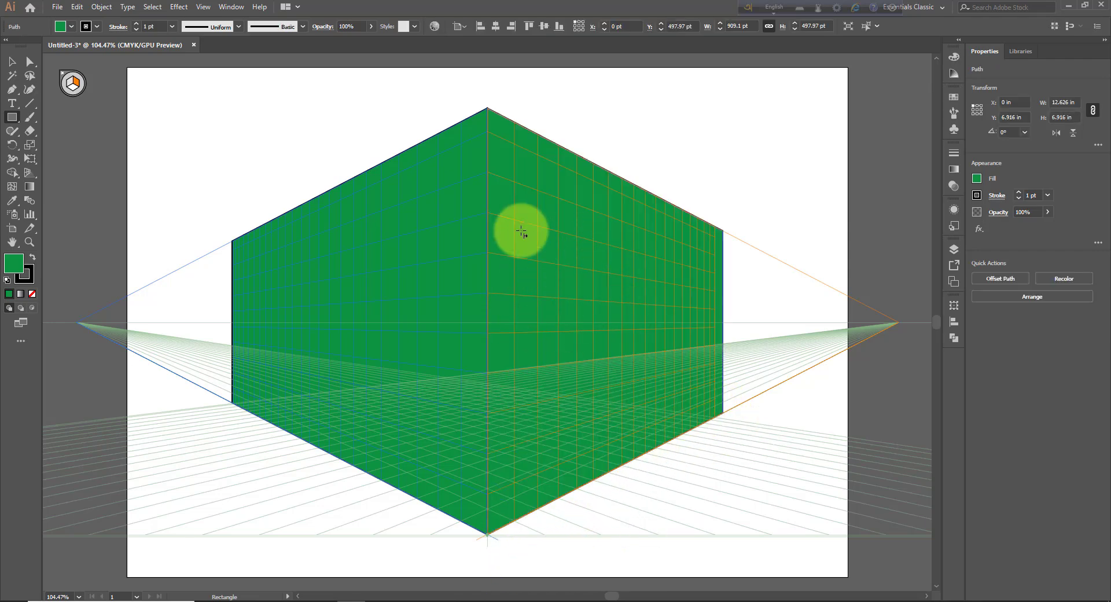
{"action": "left_click", "coordinate": [73, 28]}
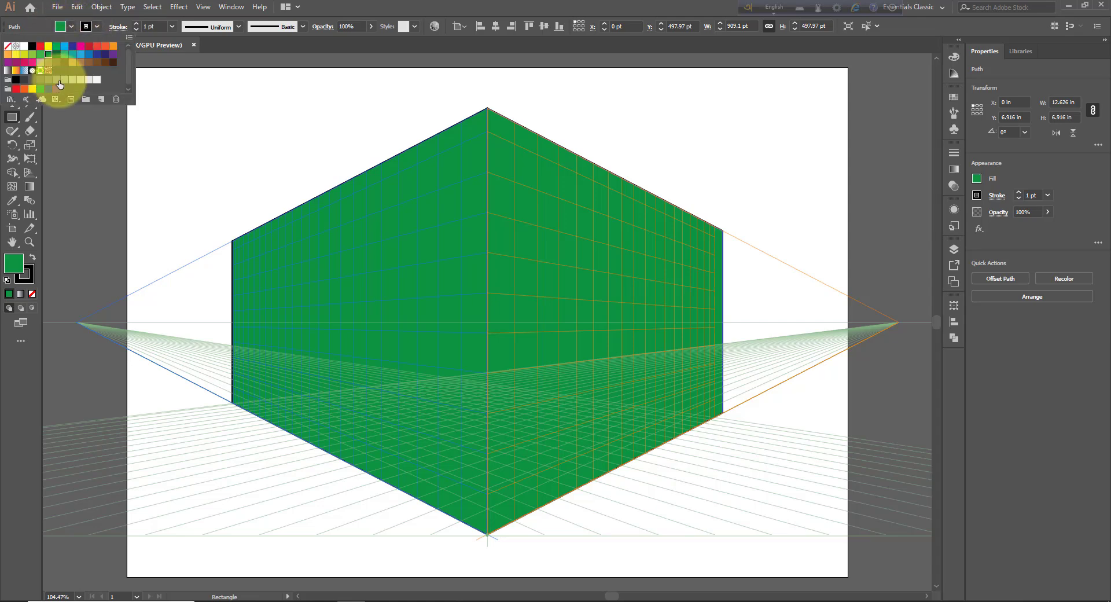
{"action": "left_click", "coordinate": [32, 89]}
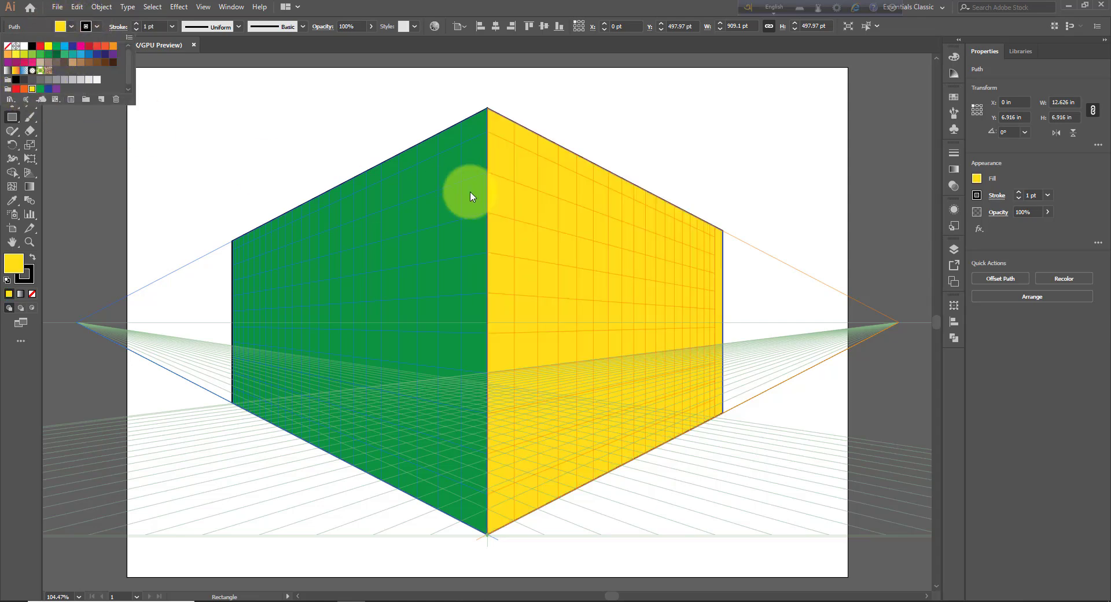
{"action": "key", "text": "shift+v"}
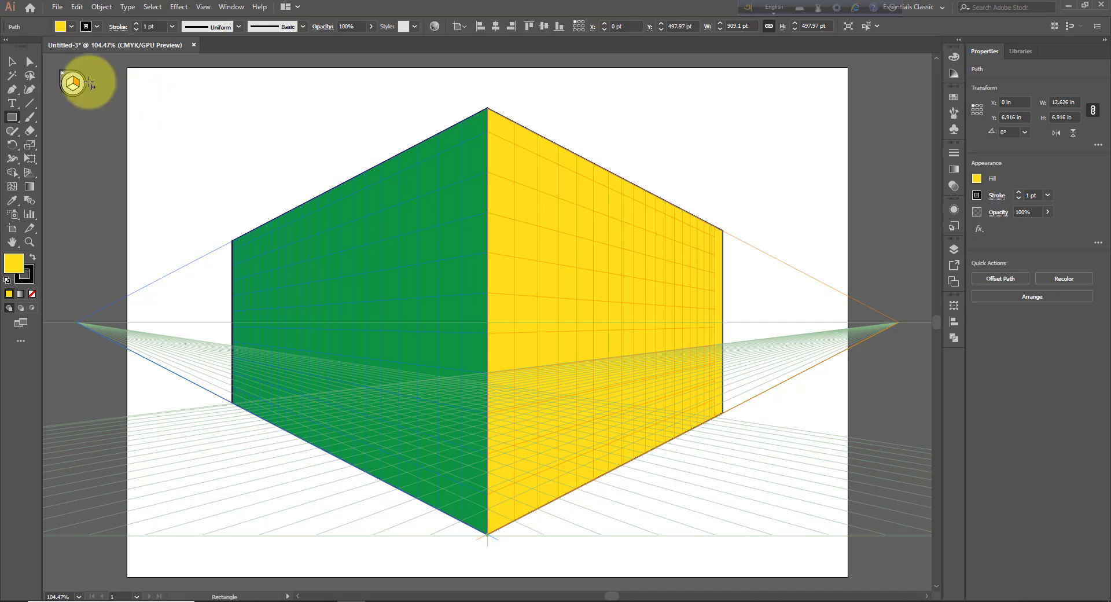
{"action": "key", "text": "m"}
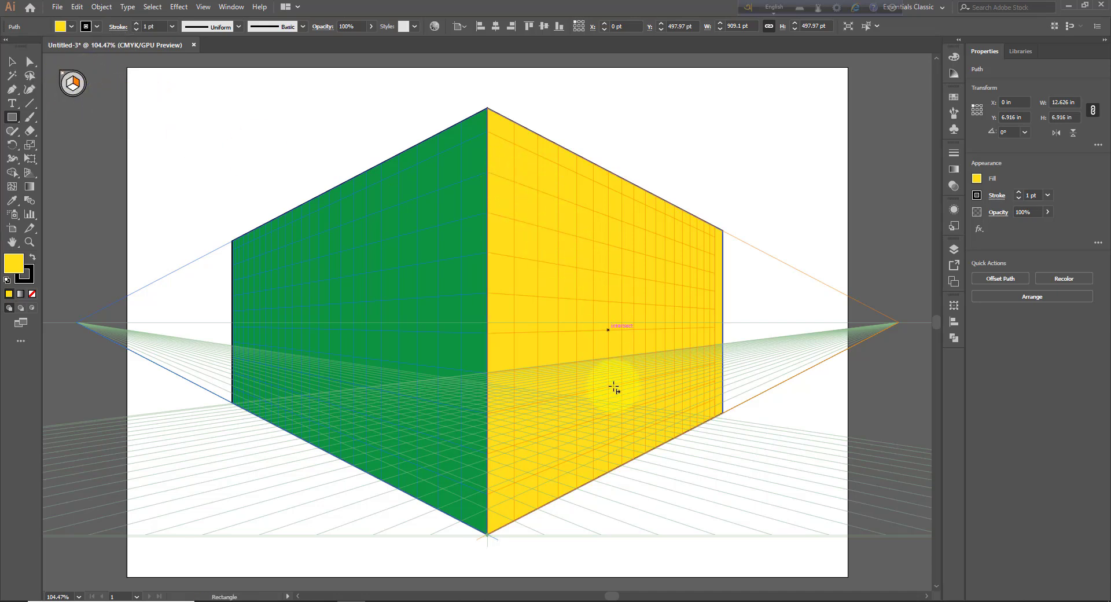
{"action": "key", "text": "shift+v"}
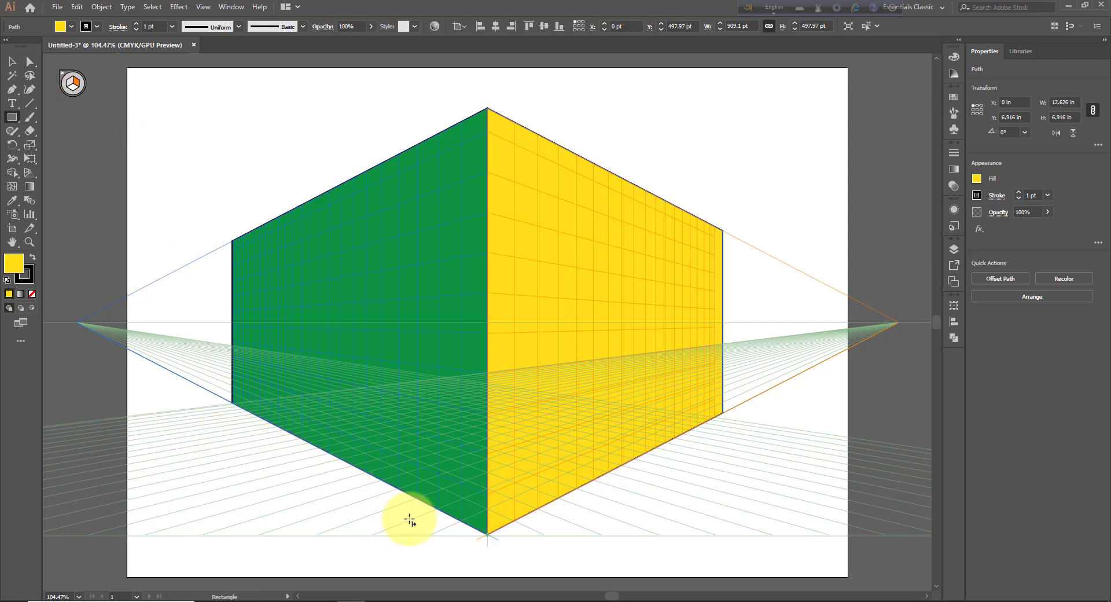
Step: Draw a grey-filled floor rectangle across the ground plane
{"action": "left_click", "coordinate": [74, 90]}
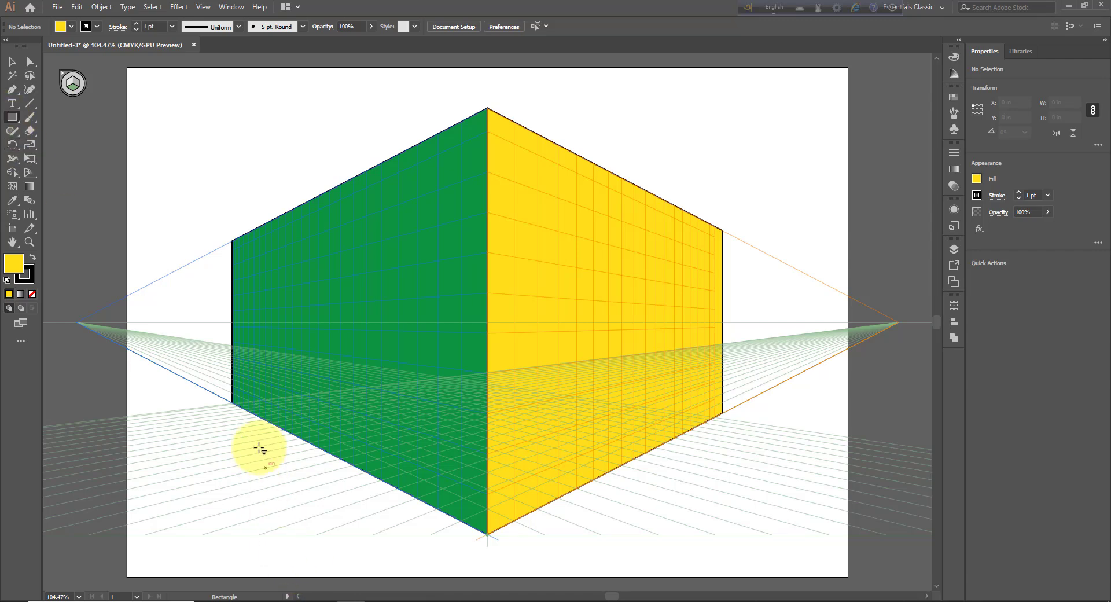
{"action": "left_click_drag", "start_coordinate": [232, 406], "coordinate": [793, 409]}
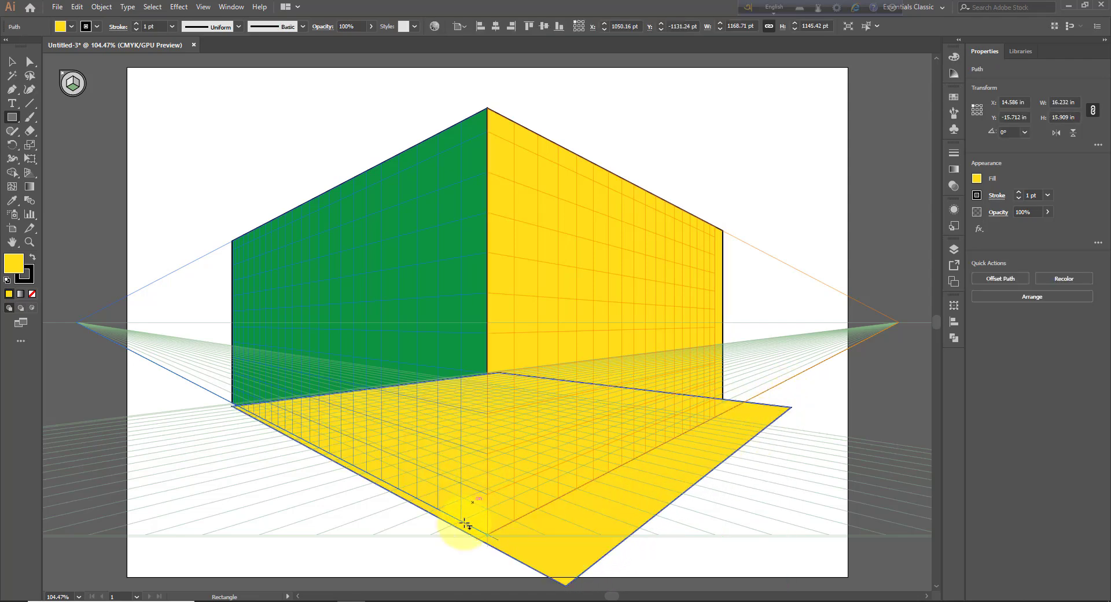
{"action": "left_click", "coordinate": [72, 26]}
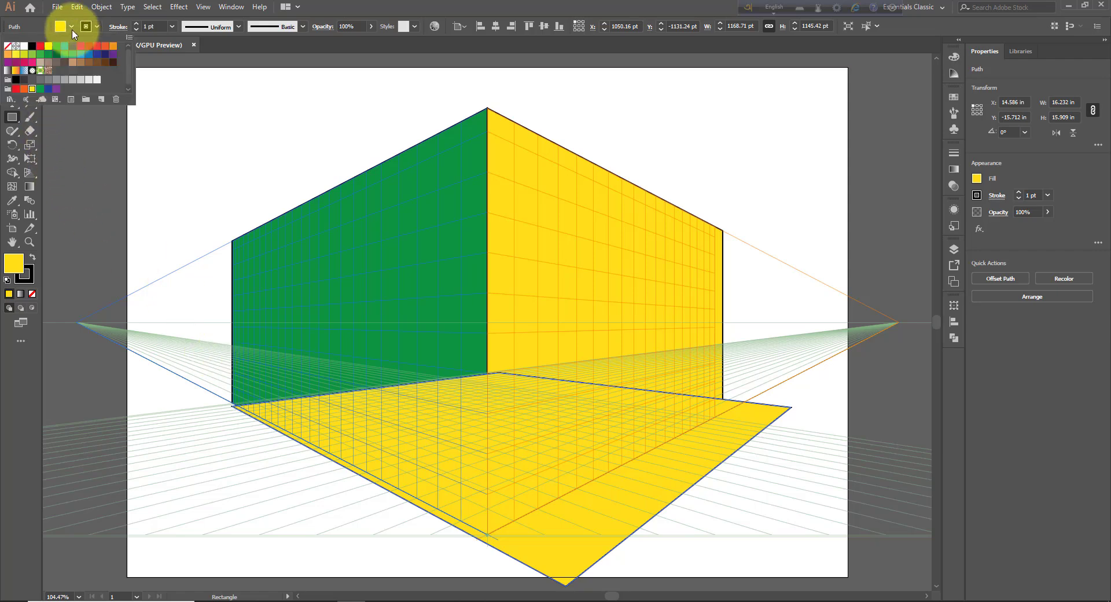
{"action": "left_click", "coordinate": [58, 80]}
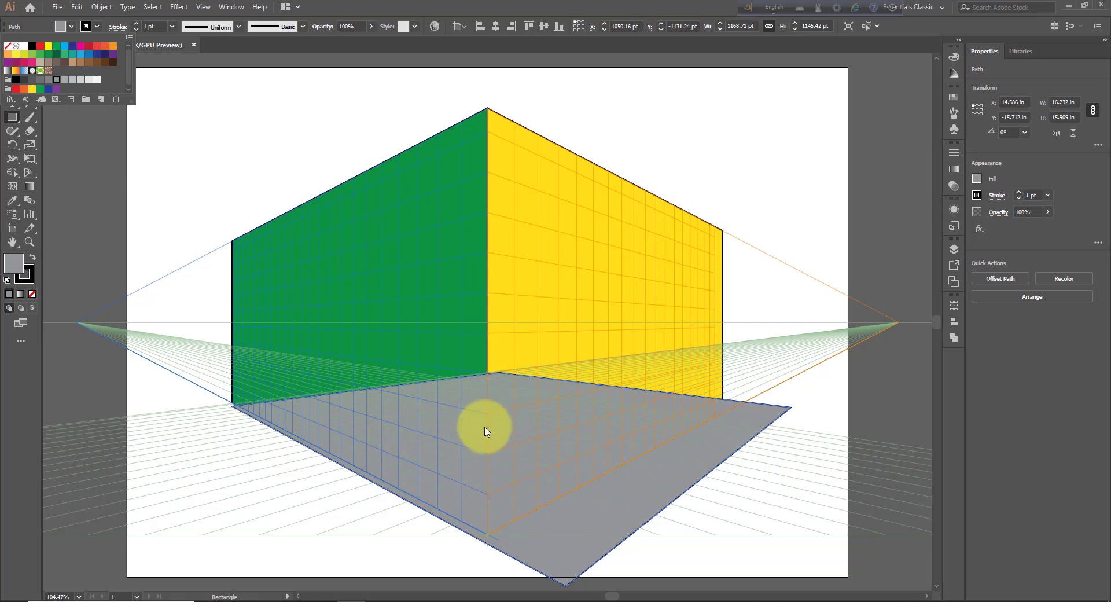
{"action": "left_click", "coordinate": [112, 11]}
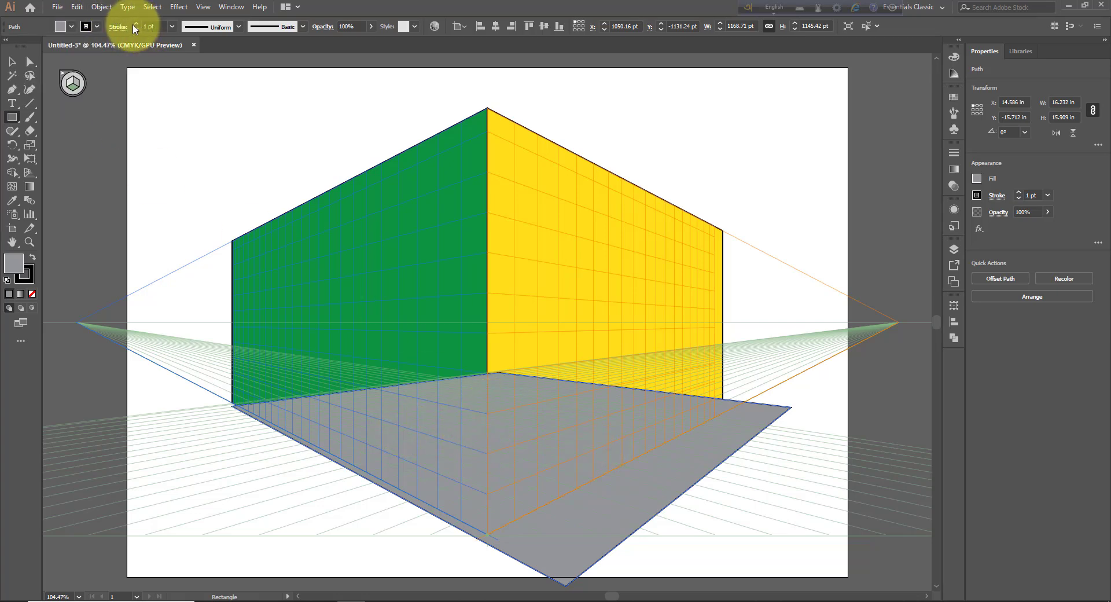
Step: Send the grey floor behind the walls, then delete it
{"action": "left_click", "coordinate": [107, 13]}
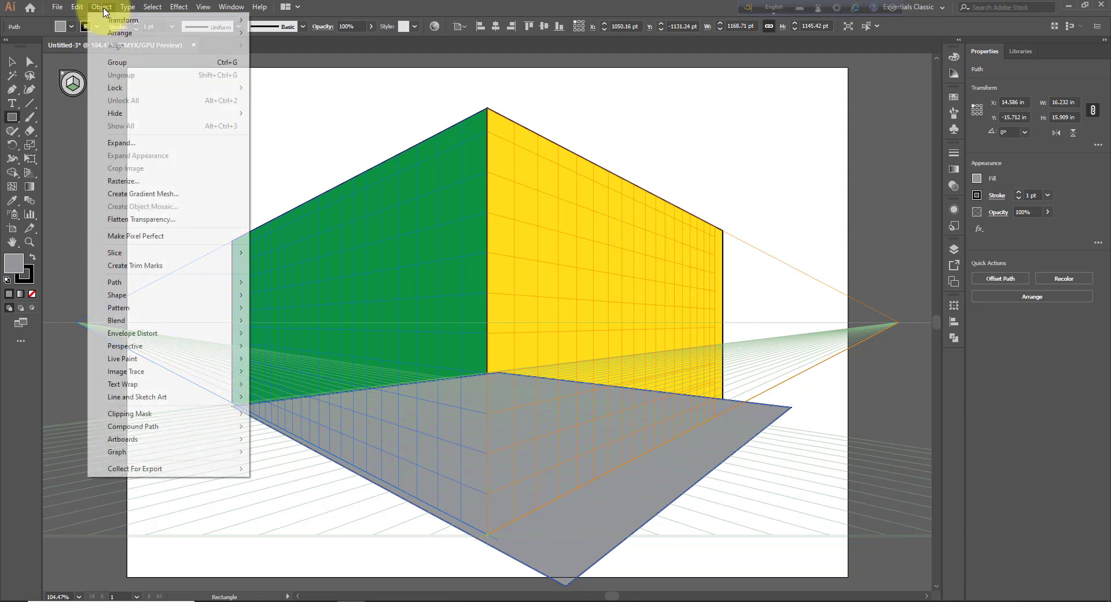
{"action": "mouse_move", "coordinate": [130, 39]}
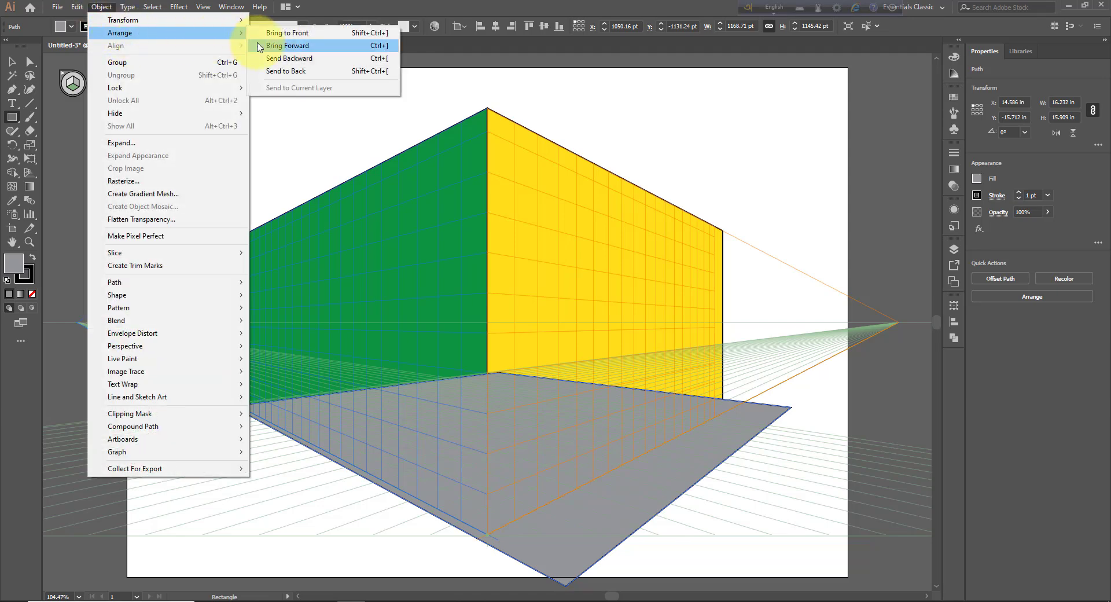
{"action": "left_click", "coordinate": [310, 76]}
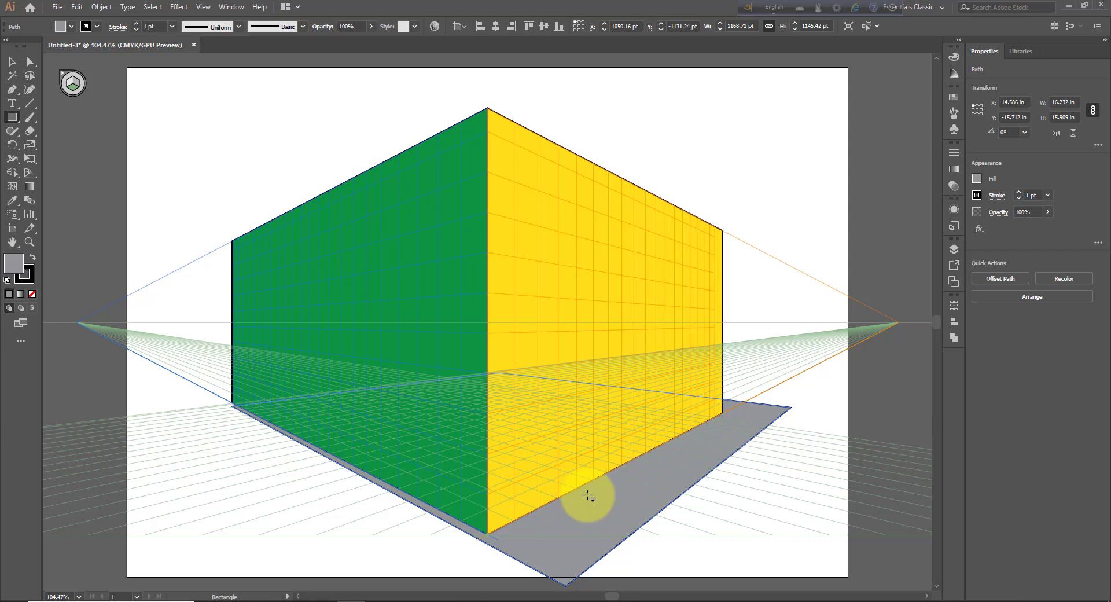
{"action": "key", "text": "Delete"}
Step: Delete the green and yellow wall rectangles
{"action": "left_click", "coordinate": [12, 61]}
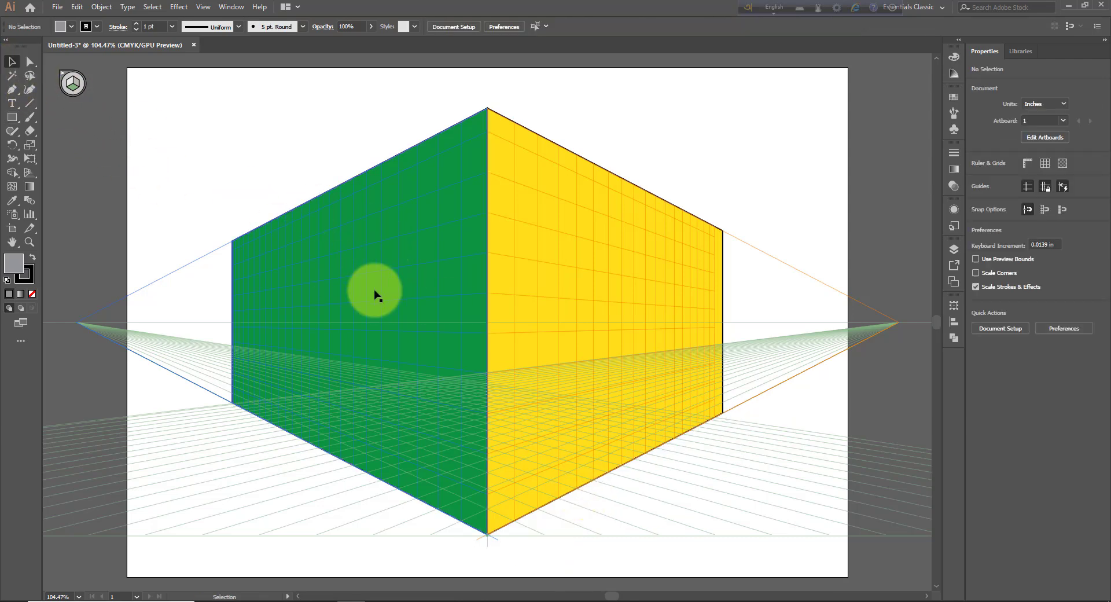
{"action": "left_click", "coordinate": [431, 315]}
{"action": "key", "text": "Delete"}
{"action": "left_click", "coordinate": [625, 355]}
{"action": "key", "text": "Delete"}
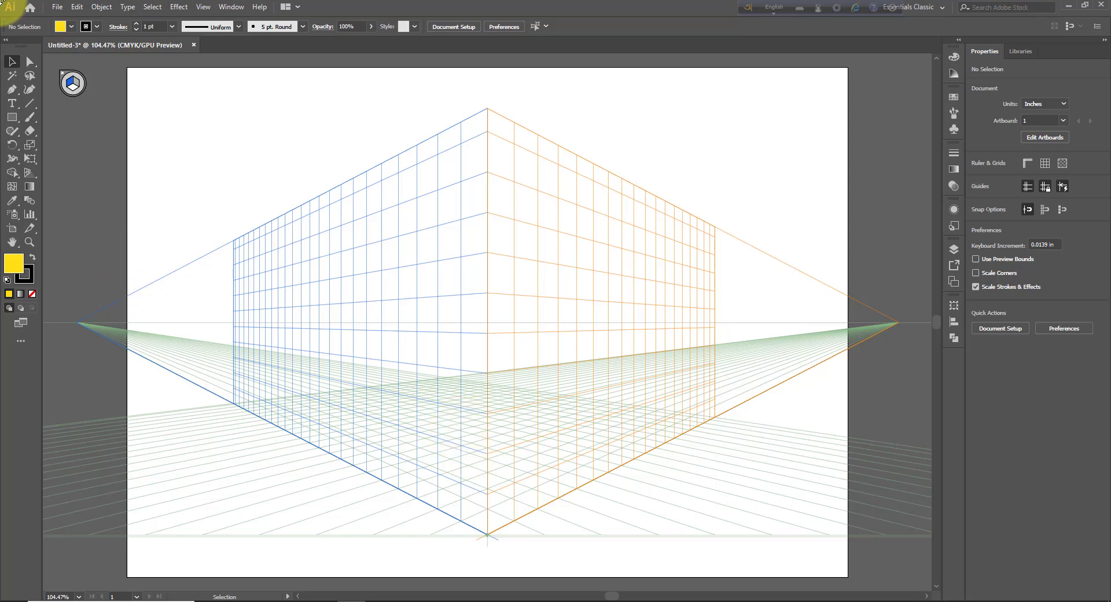
Step: Set the fill colour to the K=70 grey swatch
{"action": "left_click", "coordinate": [72, 29]}
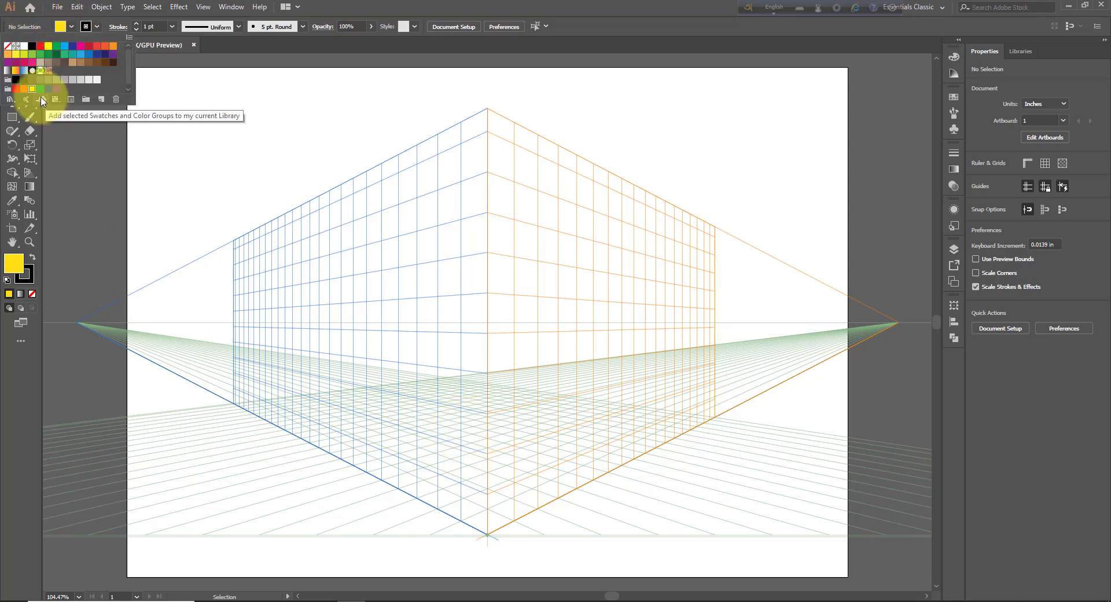
{"action": "left_click", "coordinate": [38, 82]}
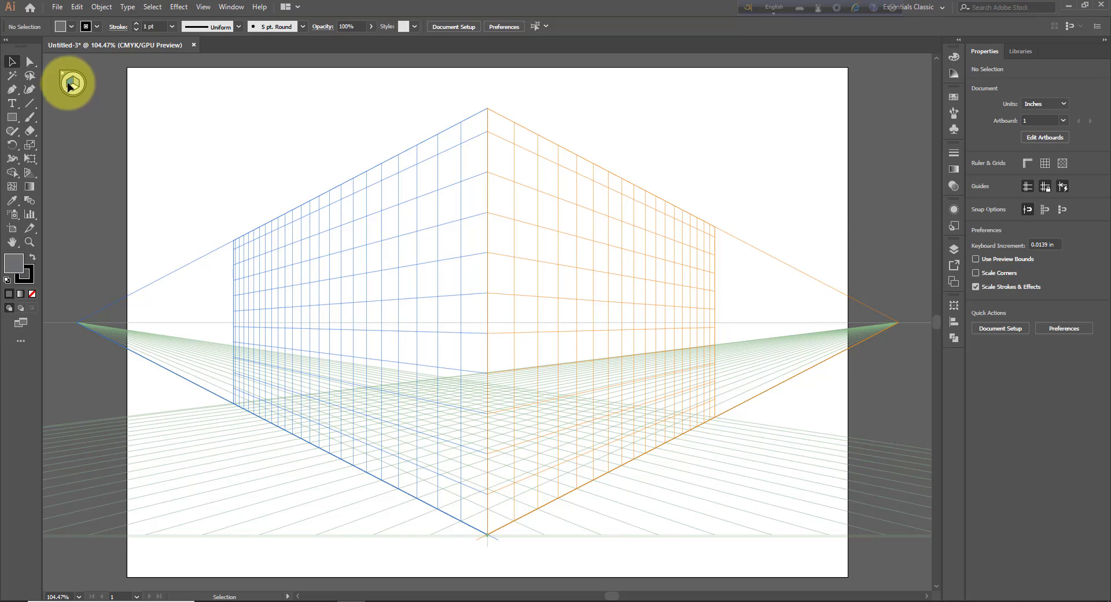
{"action": "left_click", "coordinate": [12, 118]}
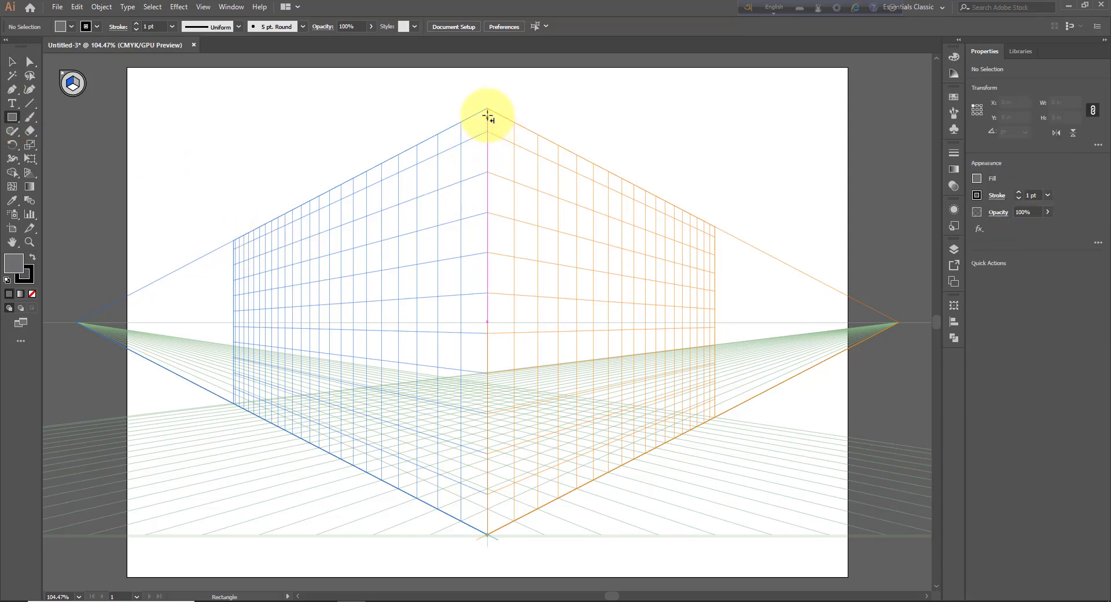
Step: Draw a thin rectangle strip from the grid's top corner along the left plane's top edge
{"action": "left_click", "coordinate": [489, 136]}
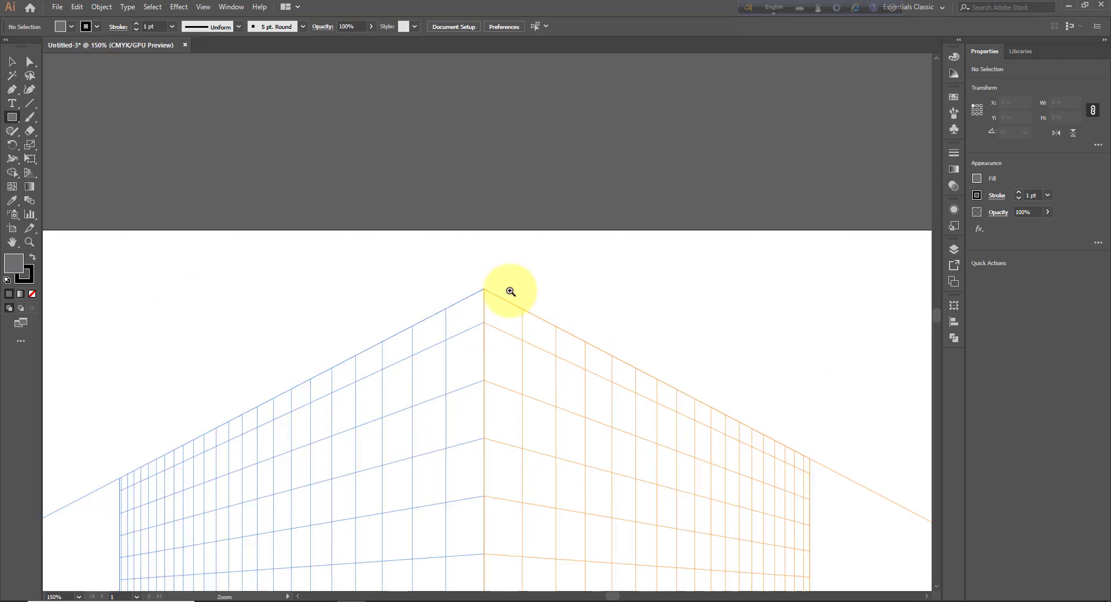
{"action": "left_click", "coordinate": [498, 378], "text": "alt"}
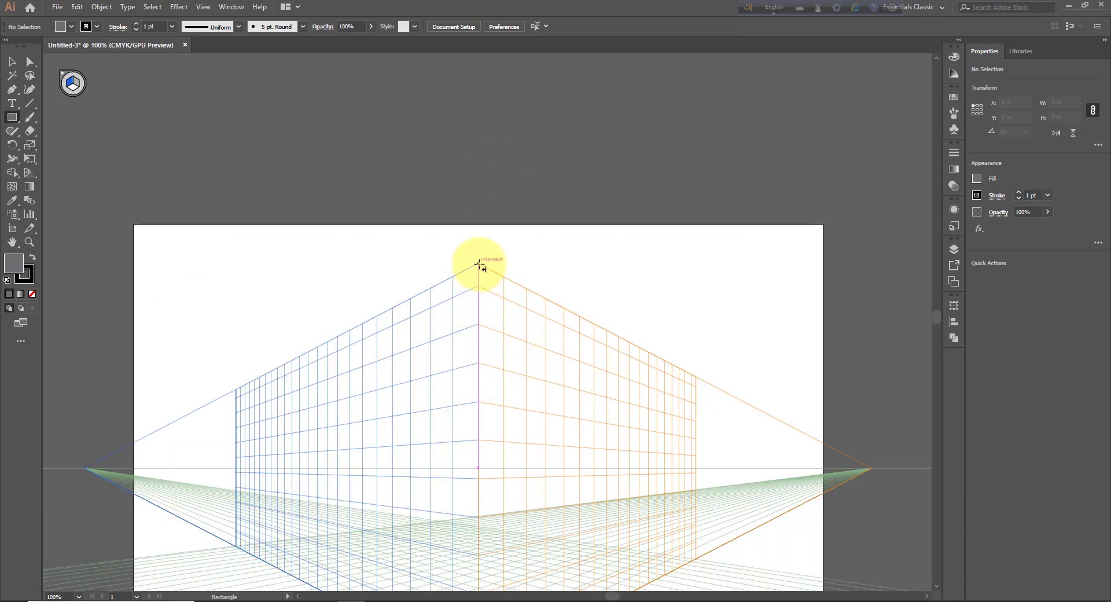
{"action": "left_click_drag", "start_coordinate": [479, 263], "coordinate": [235, 399]}
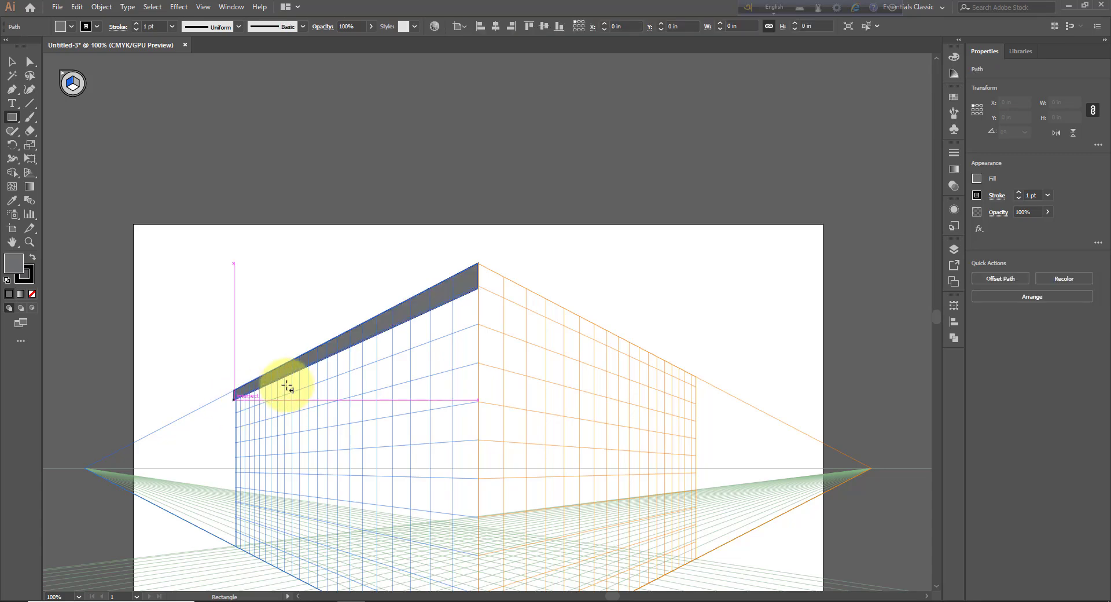
Step: Set the right grid plane active with the Rectangle tool ready
{"action": "key", "text": "shift+v"}
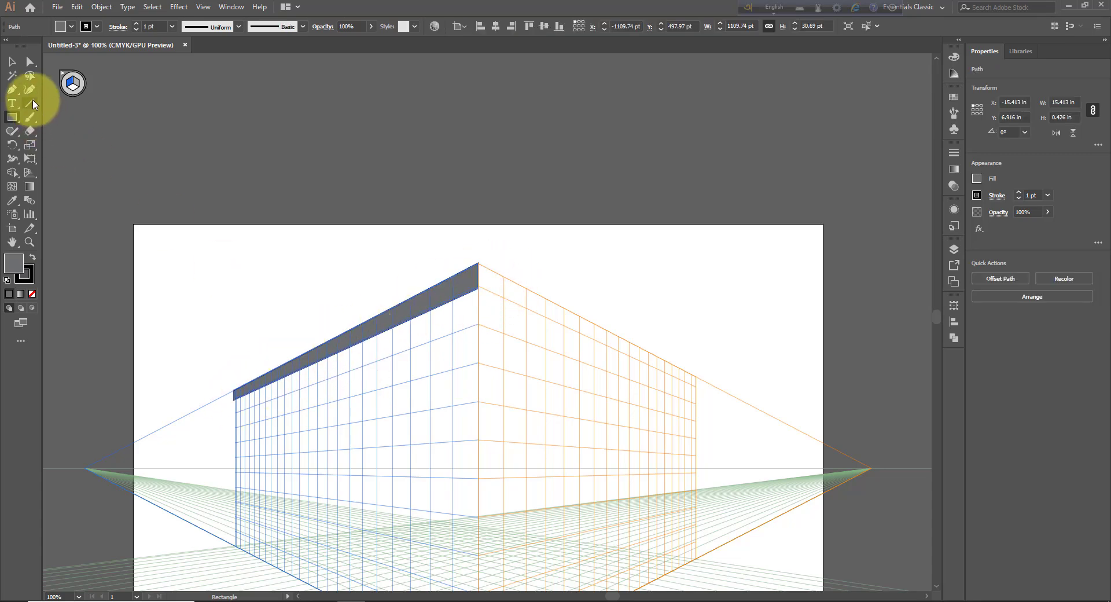
{"action": "left_click", "coordinate": [68, 85]}
{"action": "key", "text": "m"}
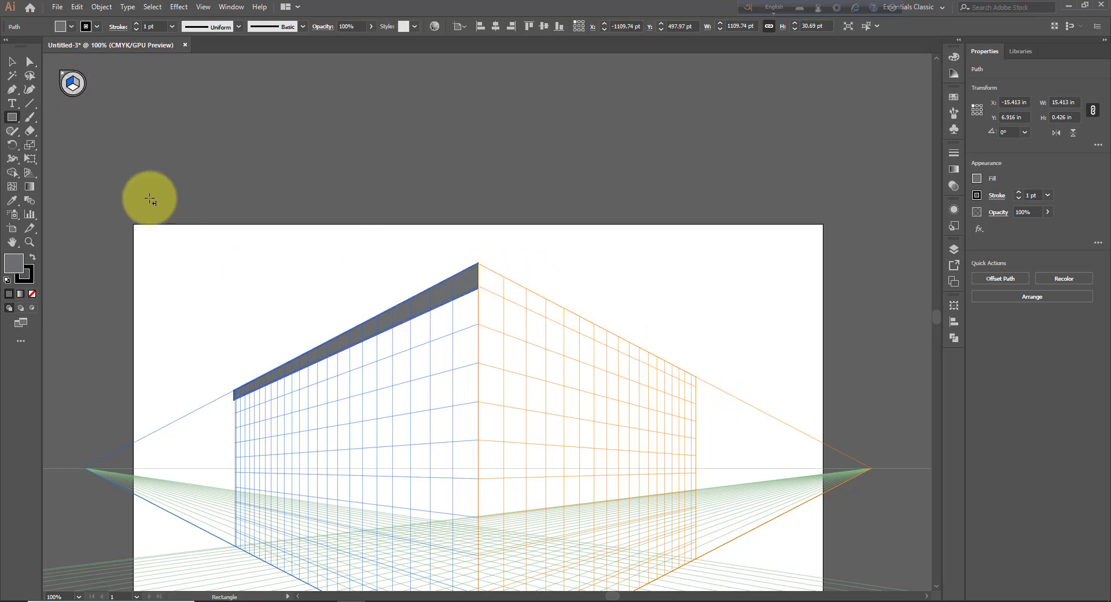
{"action": "left_click", "coordinate": [77, 85]}
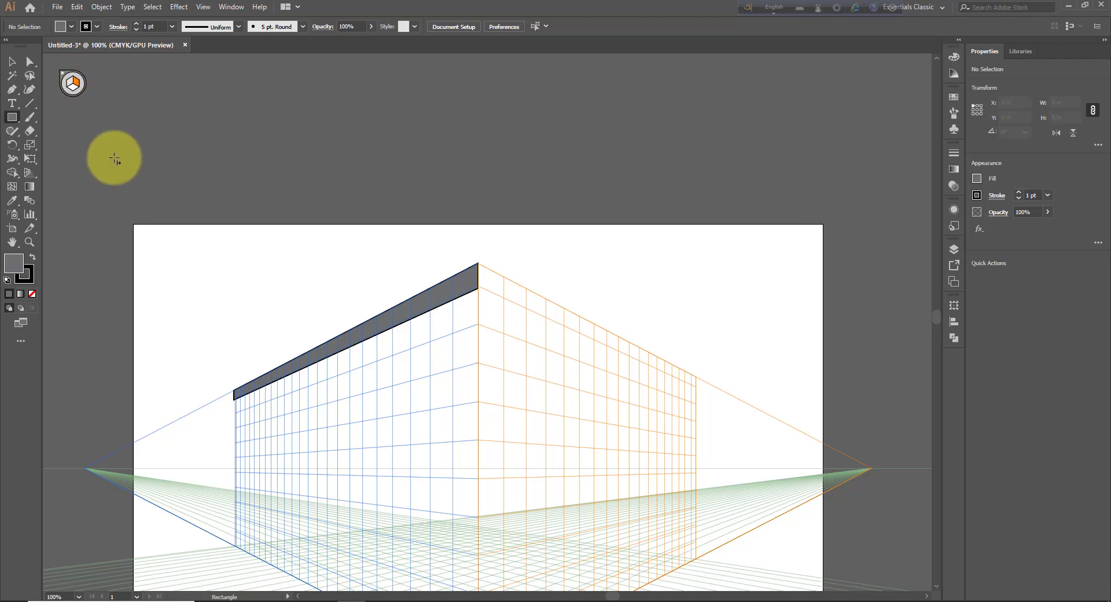
Step: Draw a matching grey roof strip along the right plane's top edge
{"action": "left_click", "coordinate": [12, 118]}
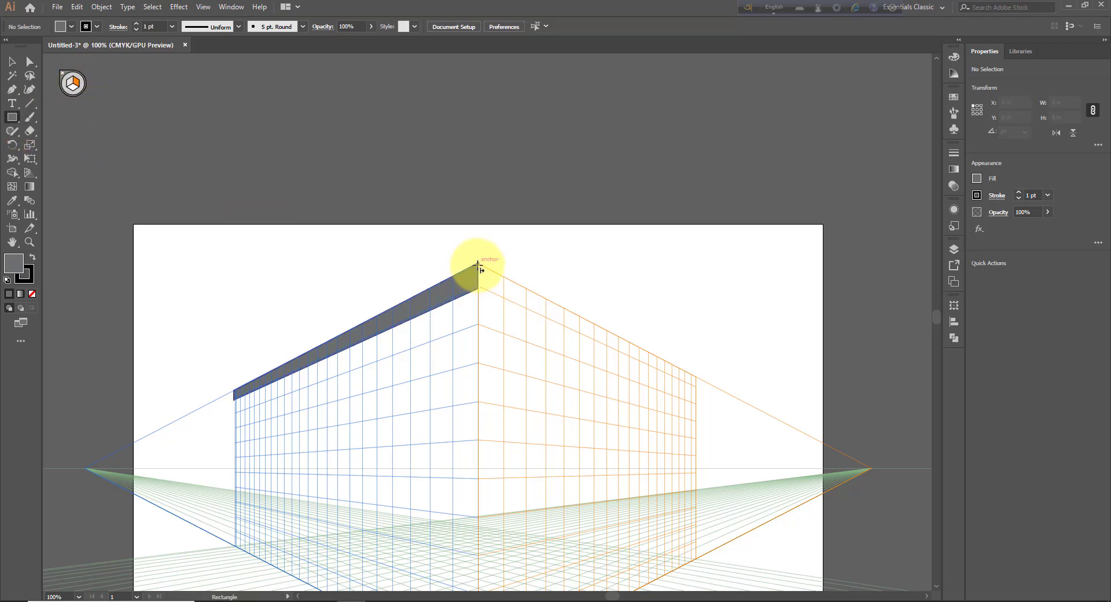
{"action": "left_click_drag", "start_coordinate": [478, 263], "coordinate": [696, 384]}
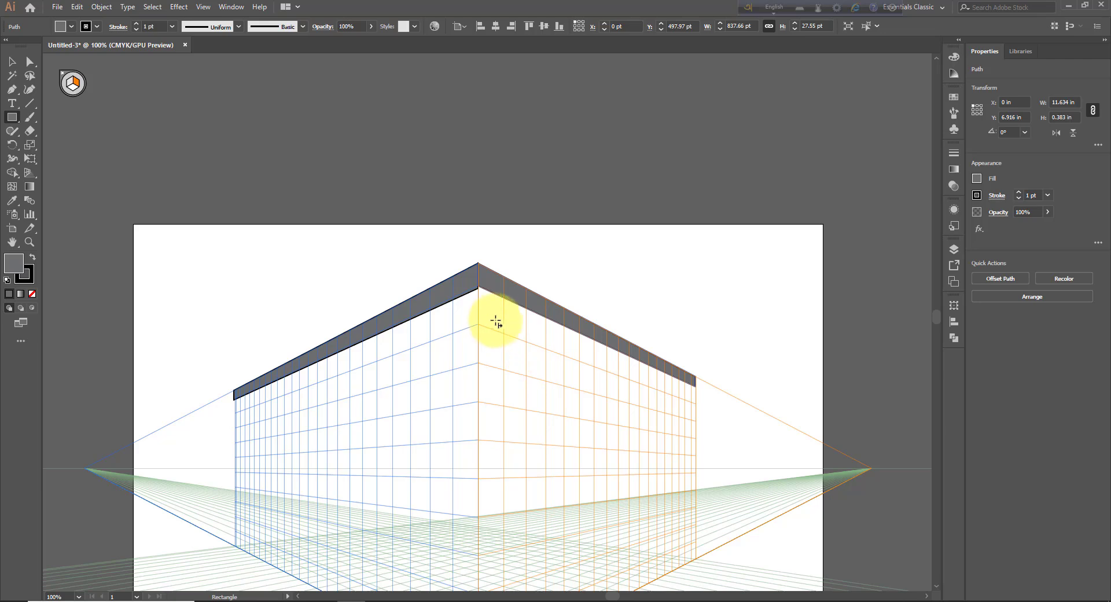
{"action": "key", "text": "ctrl+plus"}
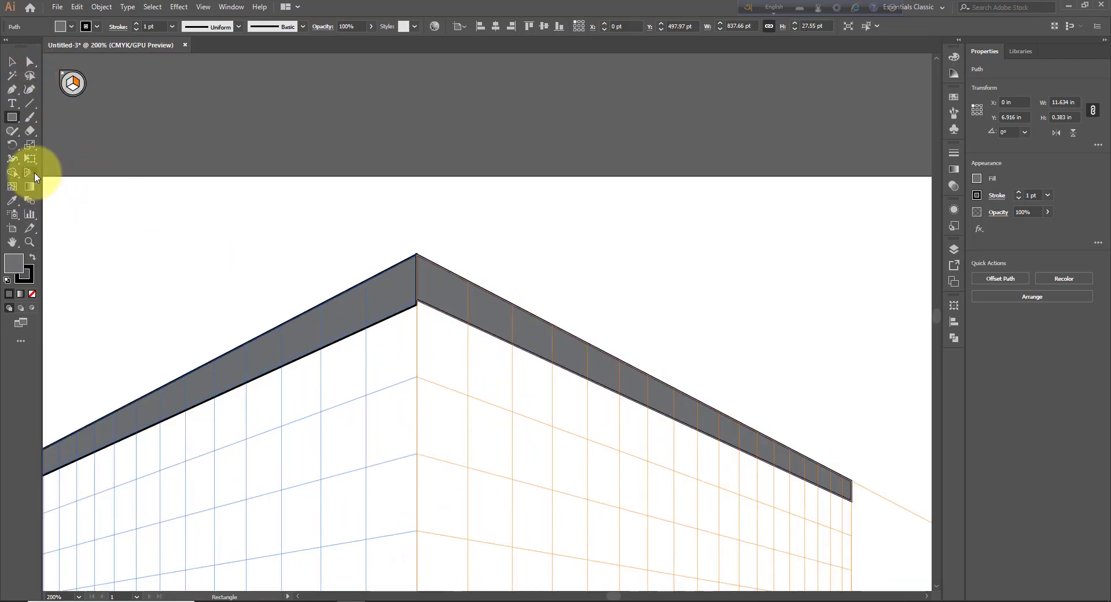
Step: With Perspective Selection, slide the left roof strip up to meet the right one at the corner
{"action": "left_click", "coordinate": [33, 174]}
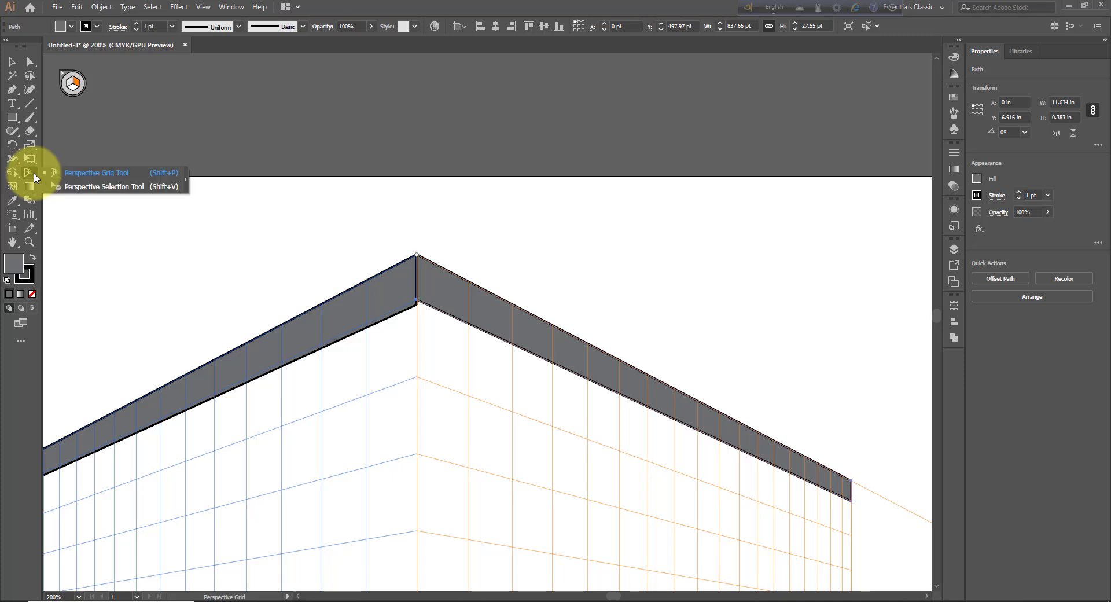
{"action": "left_click", "coordinate": [104, 186]}
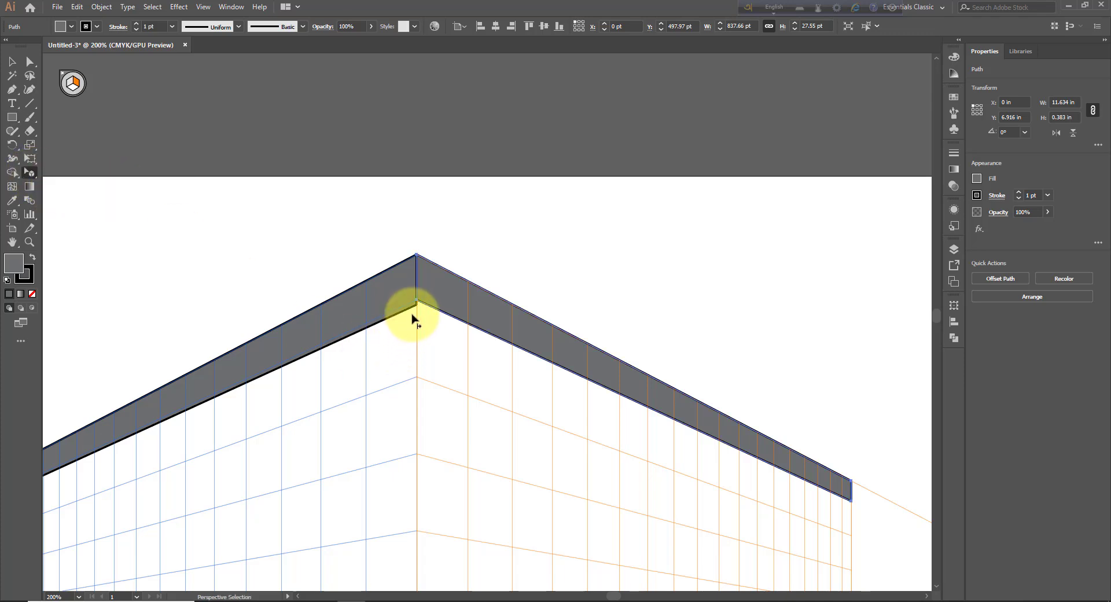
{"action": "left_click_drag", "start_coordinate": [422, 308], "coordinate": [420, 253]}
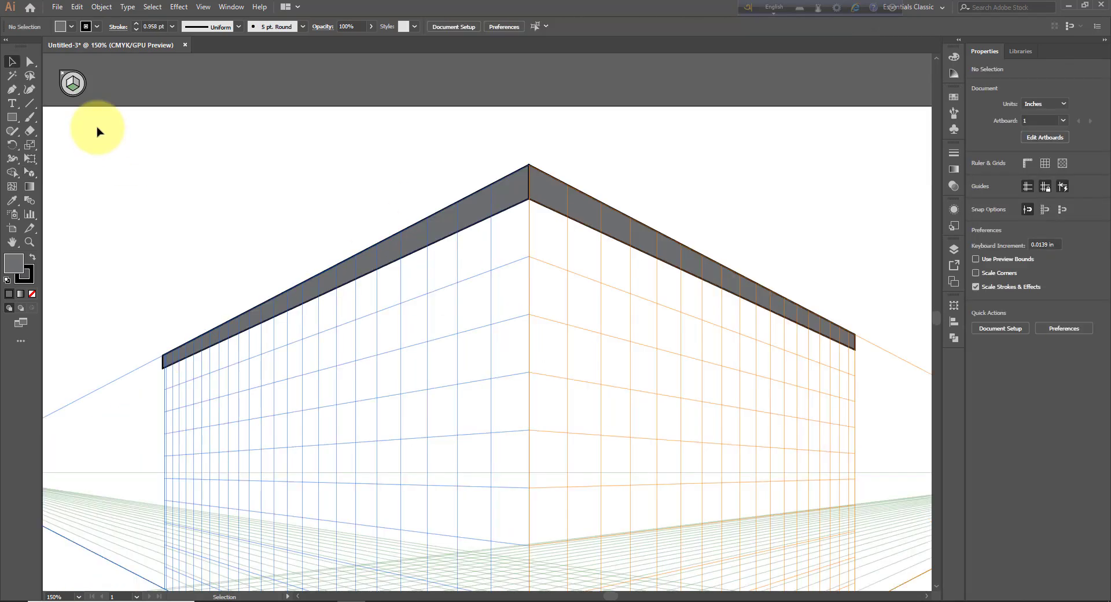
Step: Draw a darker grey roof underside on the horizontal plane between the strip ends
{"action": "left_click", "coordinate": [73, 89]}
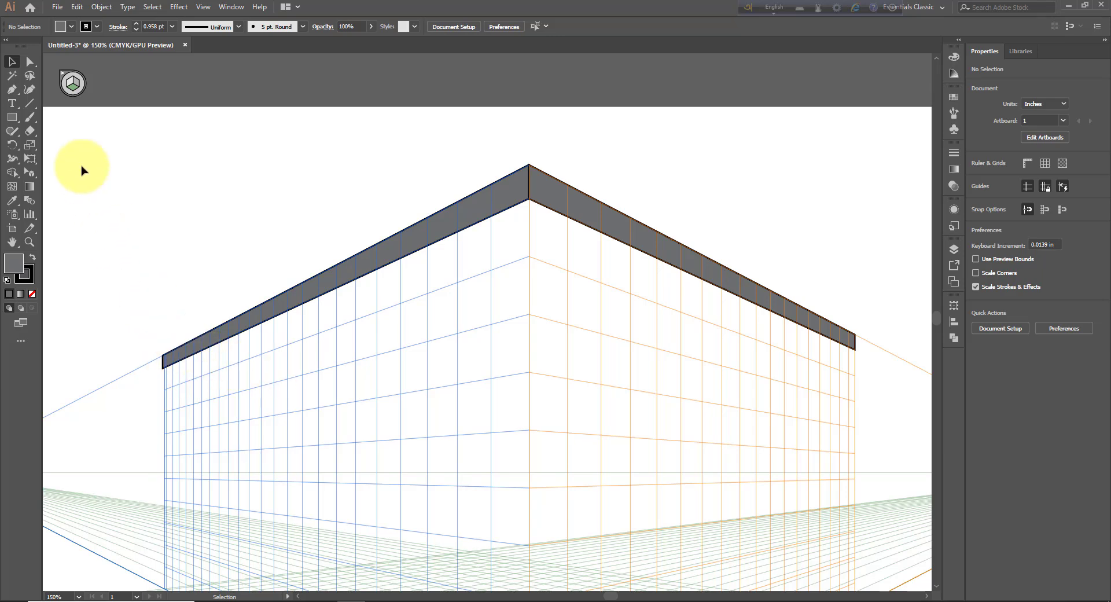
{"action": "left_click", "coordinate": [13, 118]}
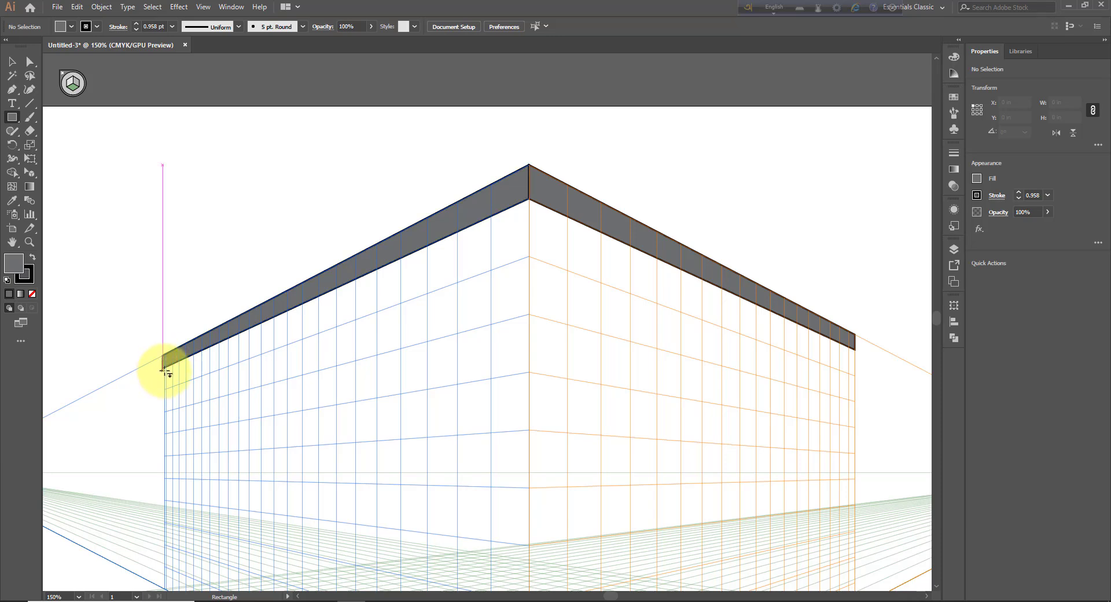
{"action": "left_click_drag", "start_coordinate": [163, 369], "coordinate": [856, 353]}
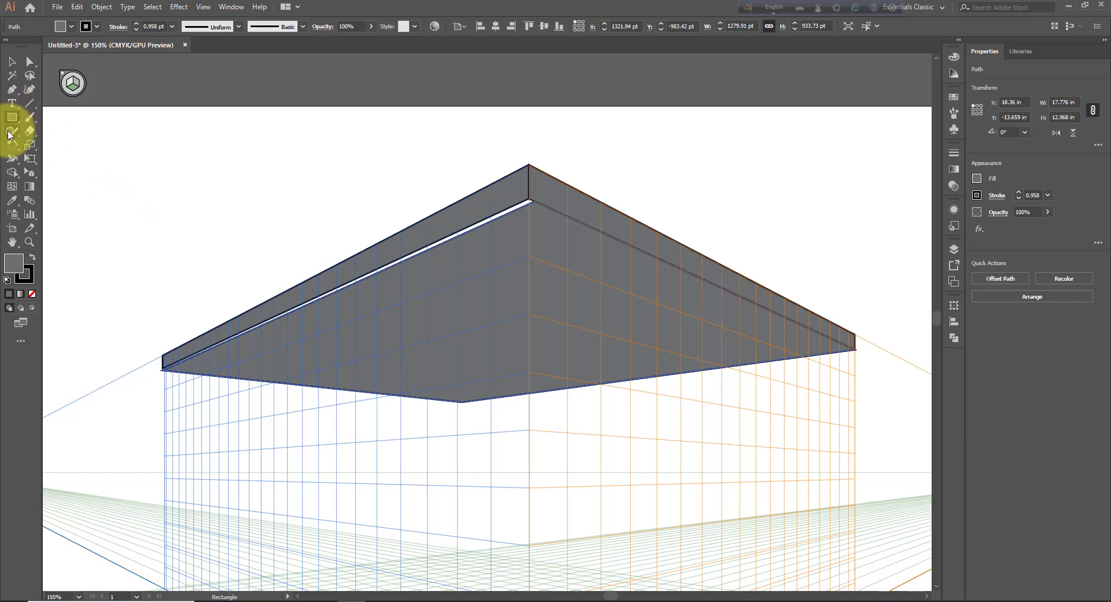
{"action": "left_click", "coordinate": [71, 27]}
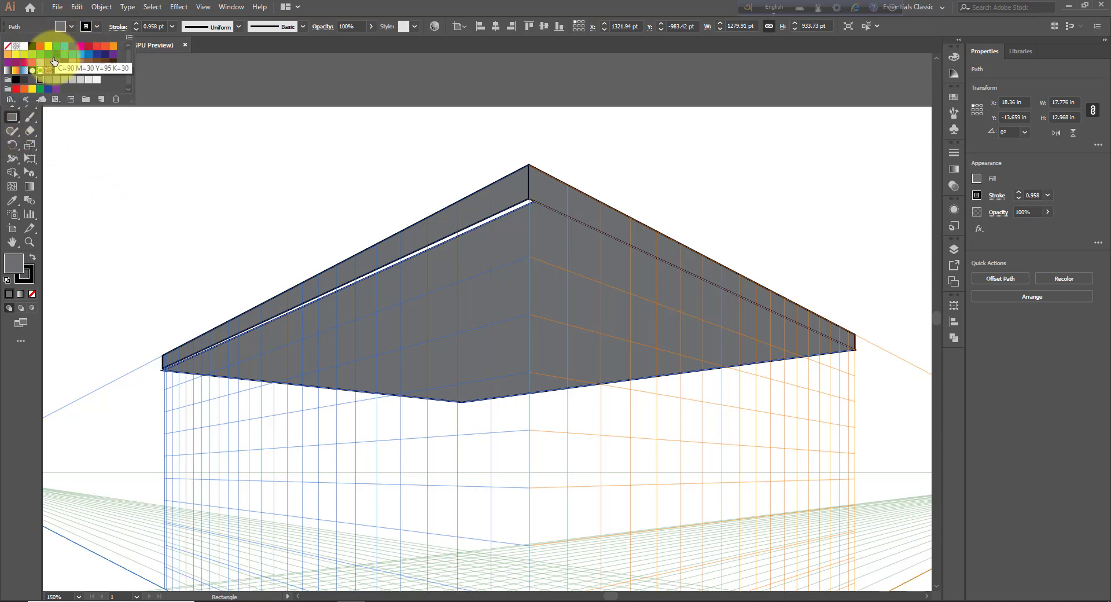
{"action": "left_click", "coordinate": [33, 85]}
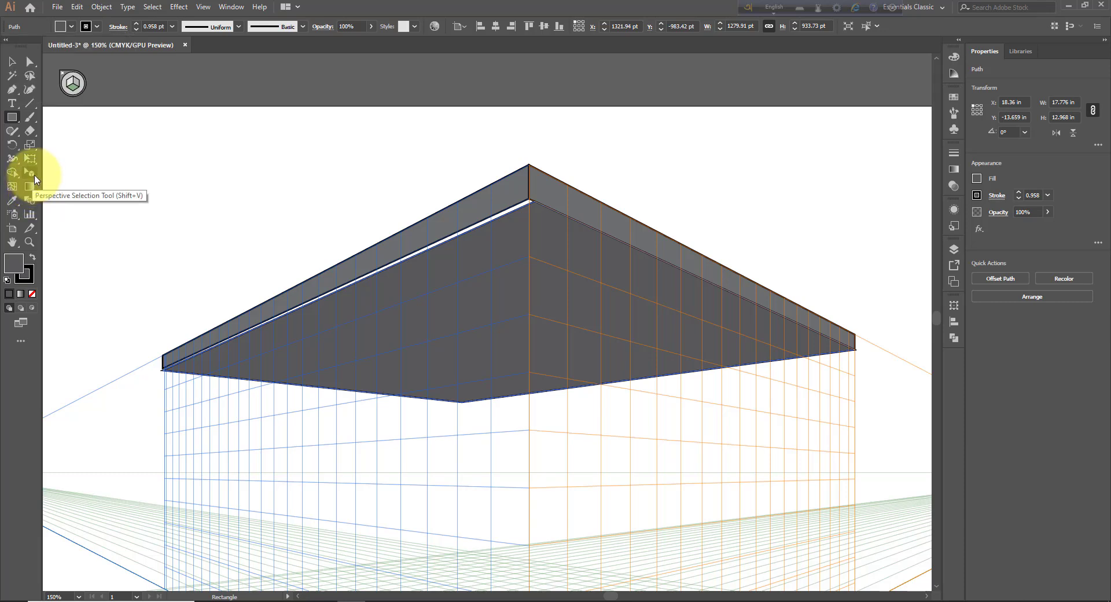
Step: Pull the slab's top corner up to the roof strips with Perspective Selection
{"action": "left_click_drag", "start_coordinate": [36, 180], "coordinate": [78, 189]}
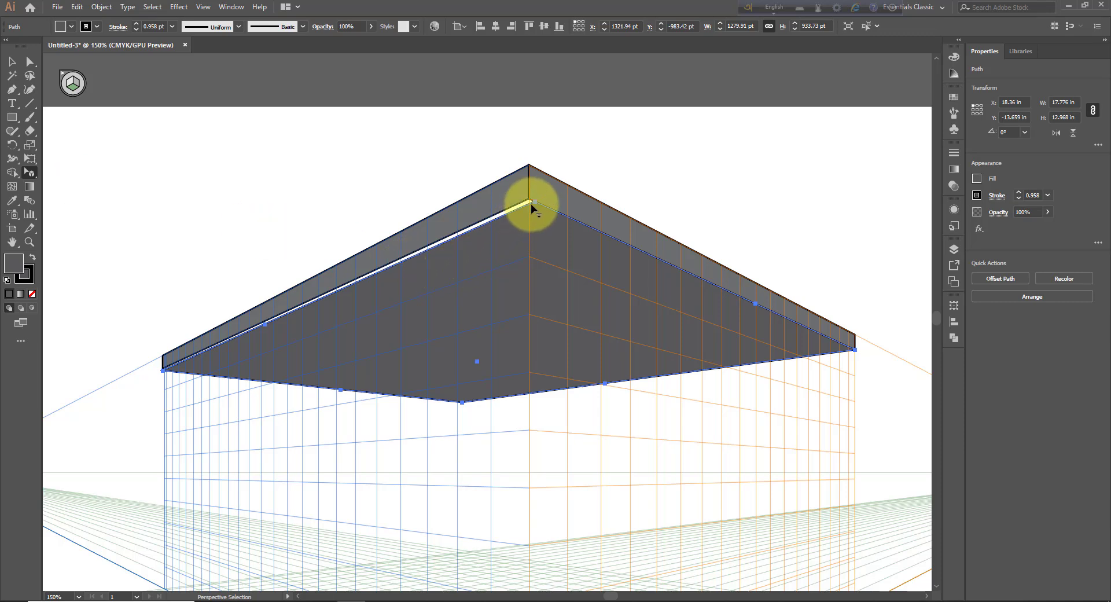
{"action": "left_click_drag", "start_coordinate": [533, 204], "coordinate": [527, 203]}
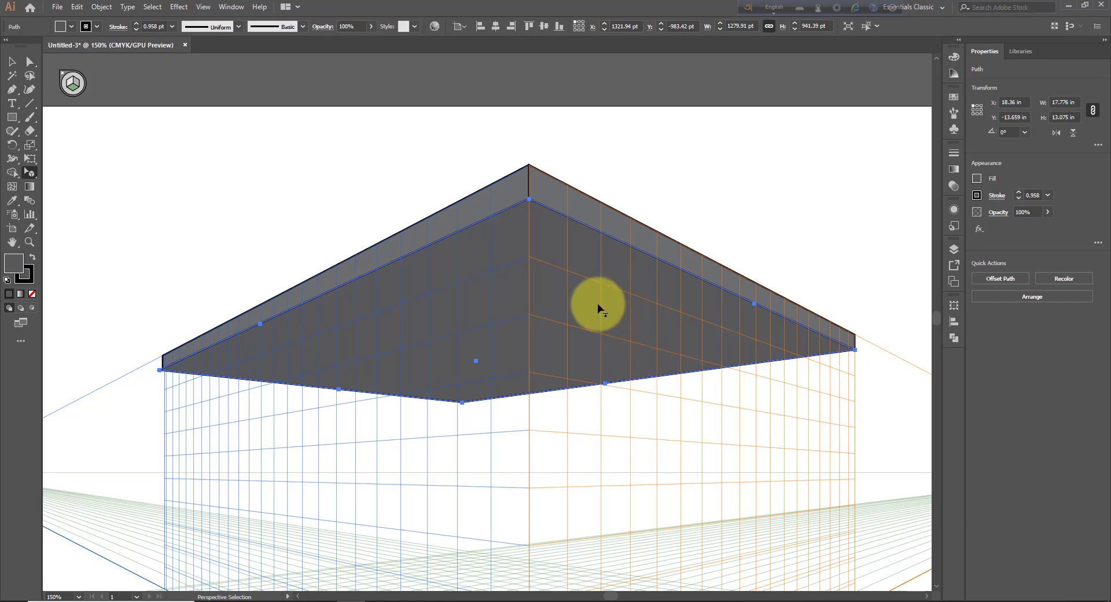
{"action": "key", "text": "ctrl+minus"}
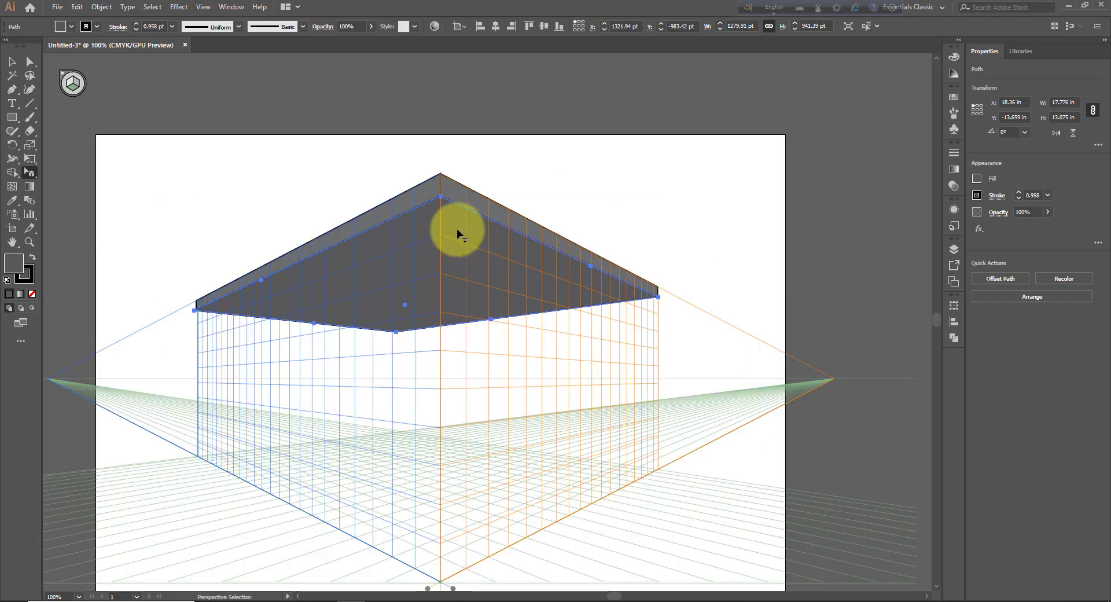
{"action": "left_click", "coordinate": [636, 226]}
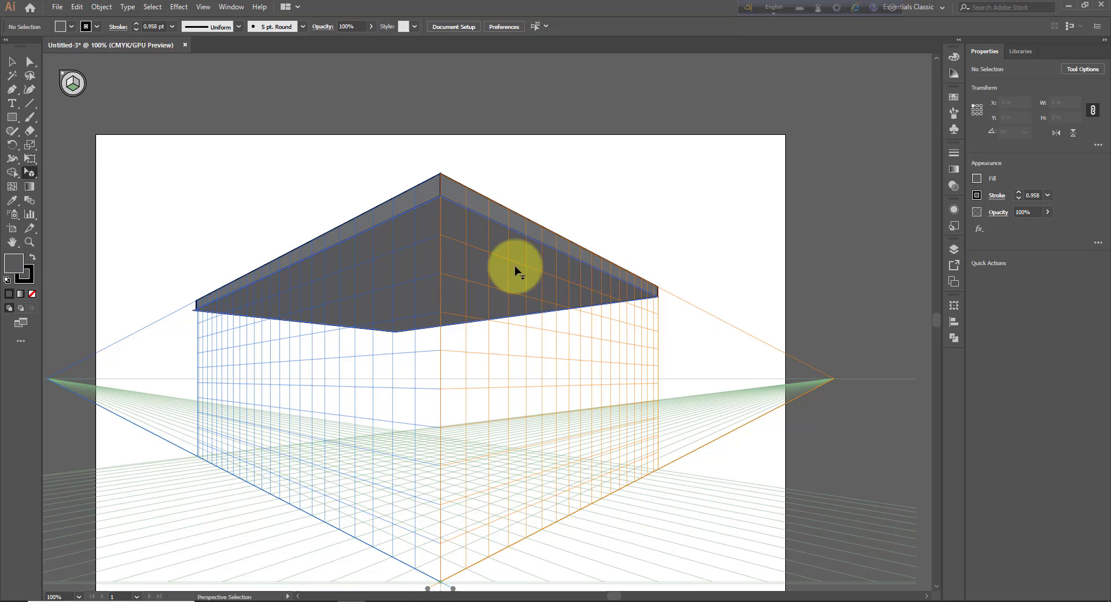
Step: Draw a tall wall panel down from the roof corner on the right plane, filled lighter grey
{"action": "left_click", "coordinate": [75, 91]}
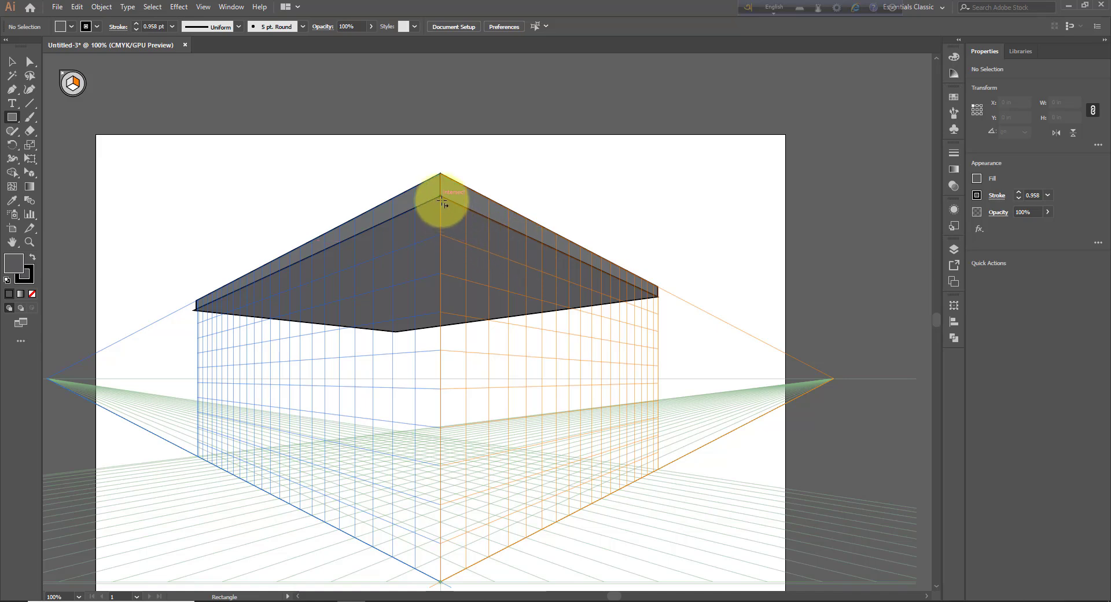
{"action": "left_click_drag", "start_coordinate": [441, 200], "coordinate": [545, 514]}
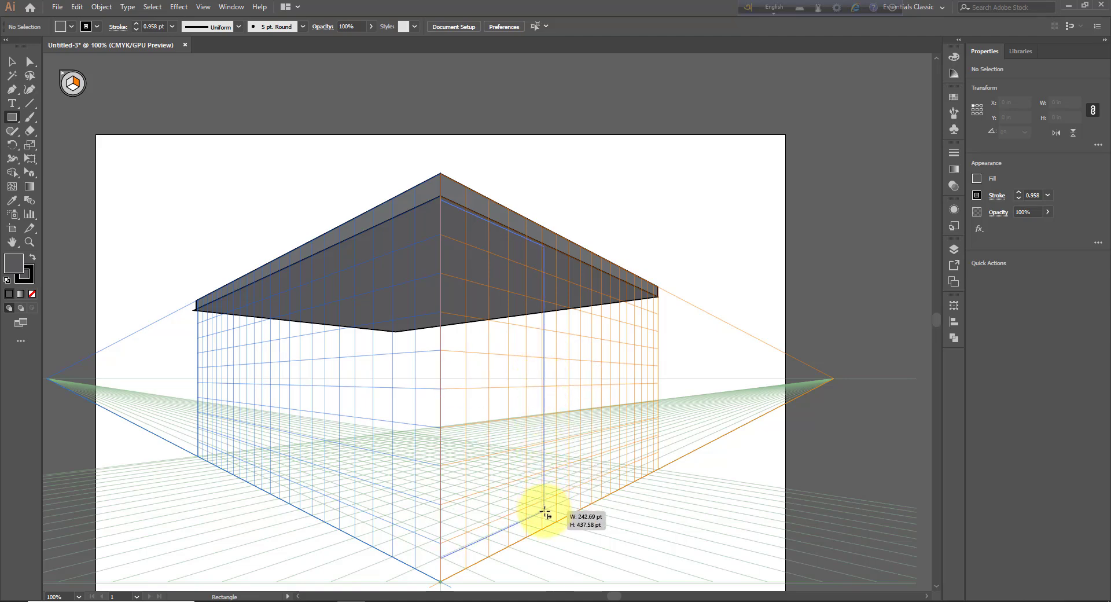
{"action": "left_click_drag", "start_coordinate": [545, 513], "coordinate": [545, 514]}
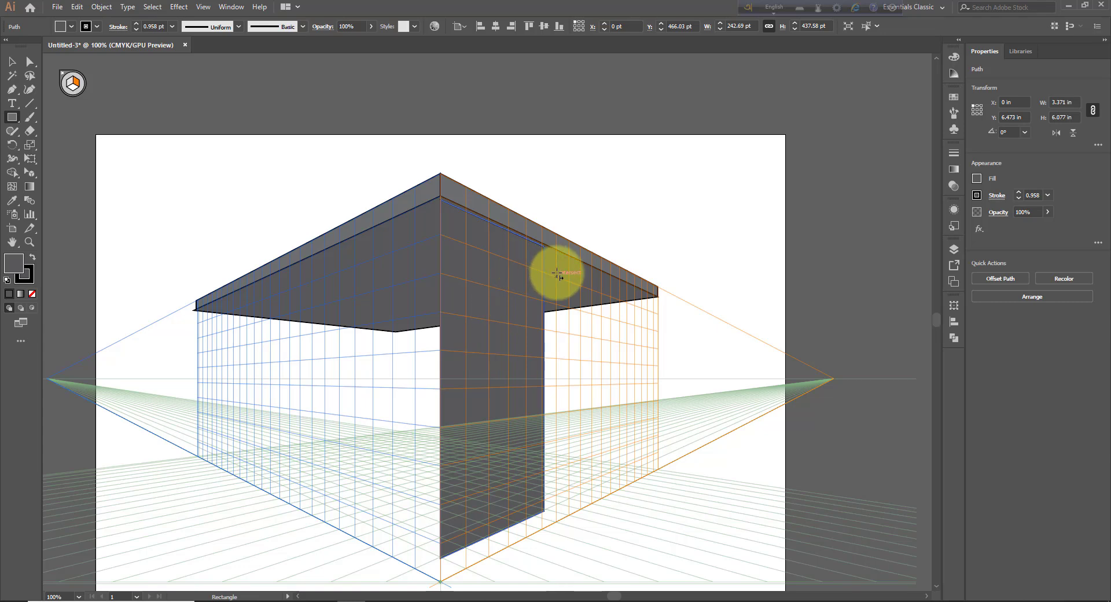
{"action": "left_click", "coordinate": [71, 27]}
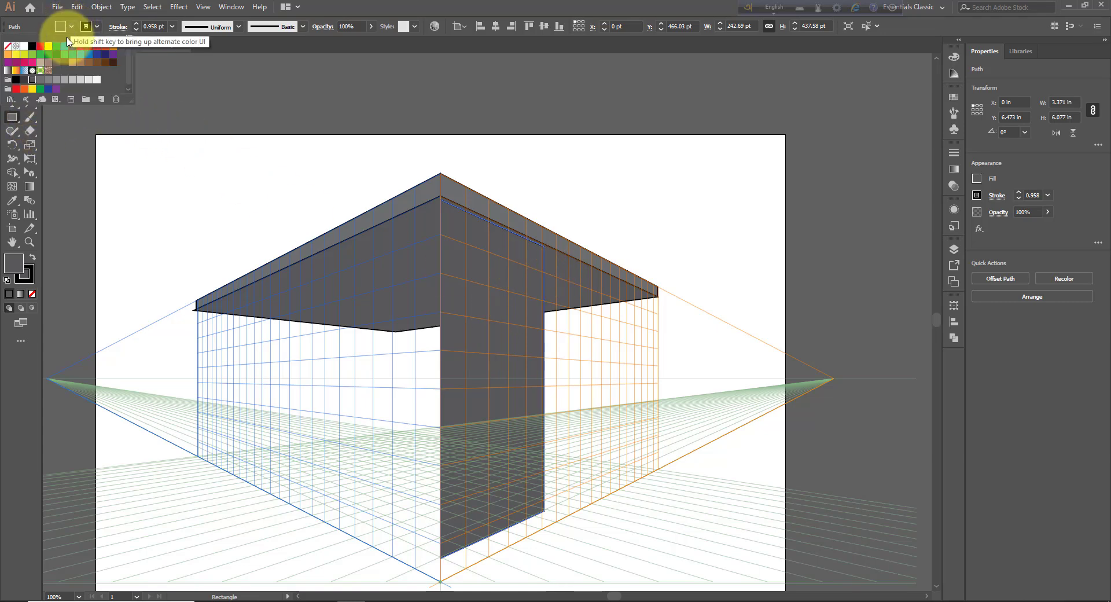
{"action": "left_click", "coordinate": [48, 81]}
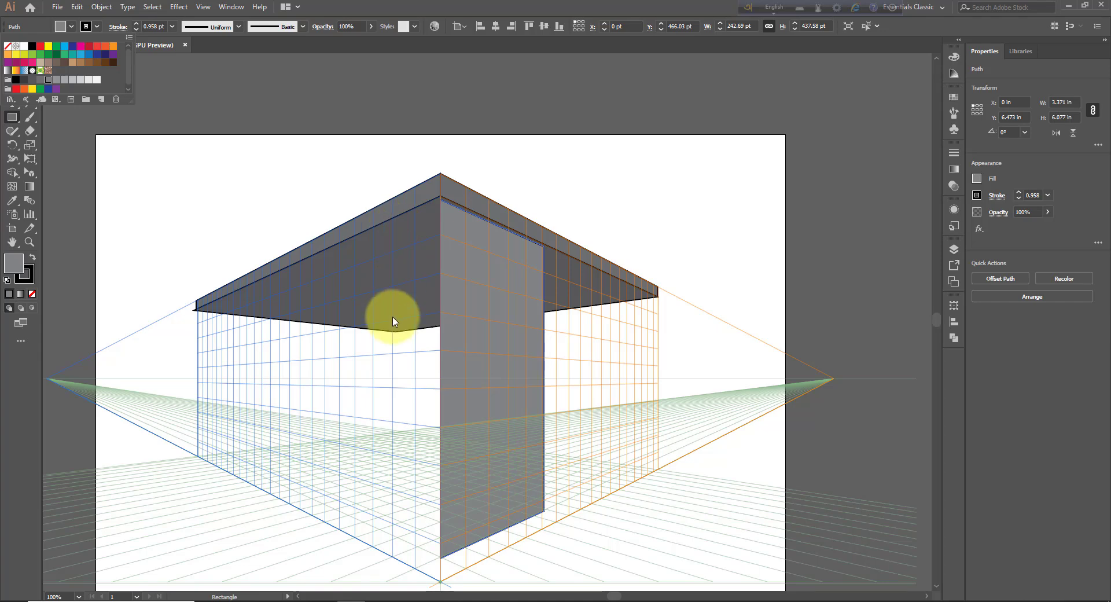
Step: Draw a wall face on the left plane down from the roof corner
{"action": "key", "text": "shift+v"}
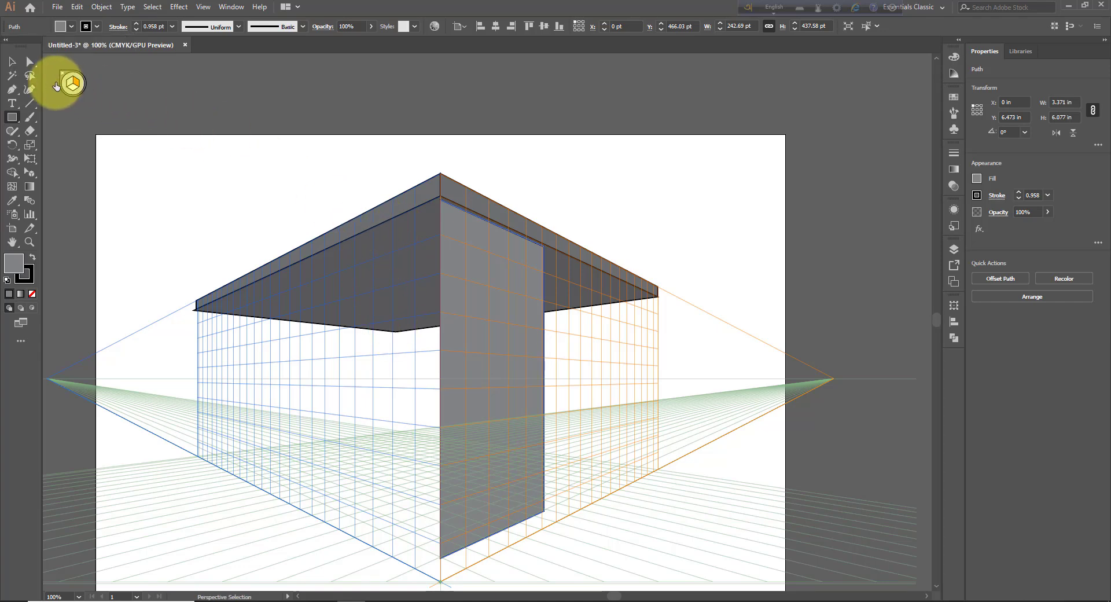
{"action": "key", "text": "ctrl+shift+a"}
{"action": "left_click", "coordinate": [11, 118]}
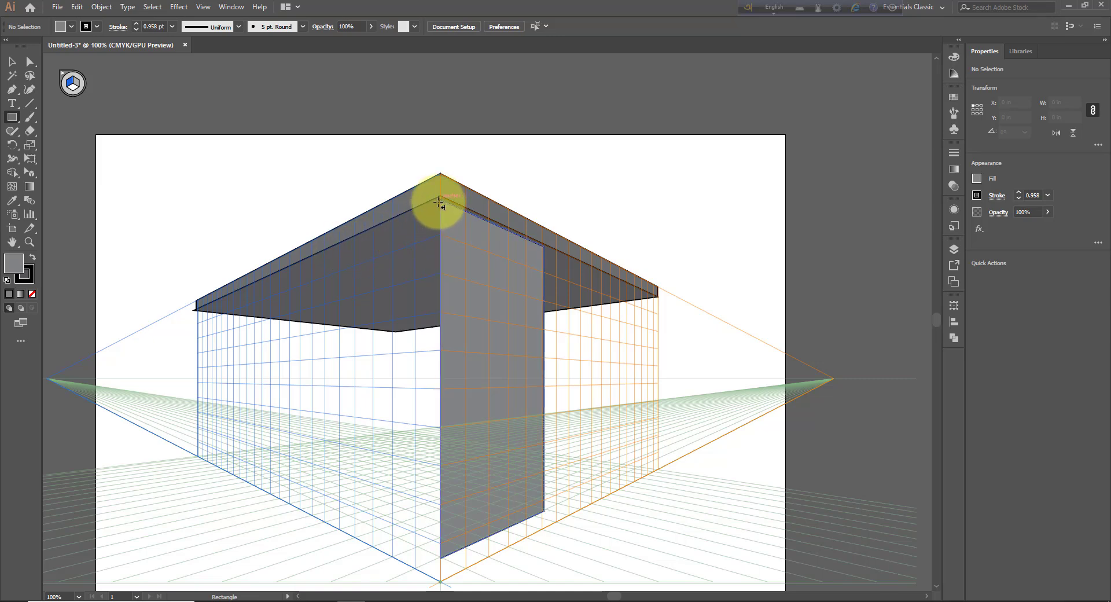
{"action": "left_click_drag", "start_coordinate": [437, 200], "coordinate": [340, 512]}
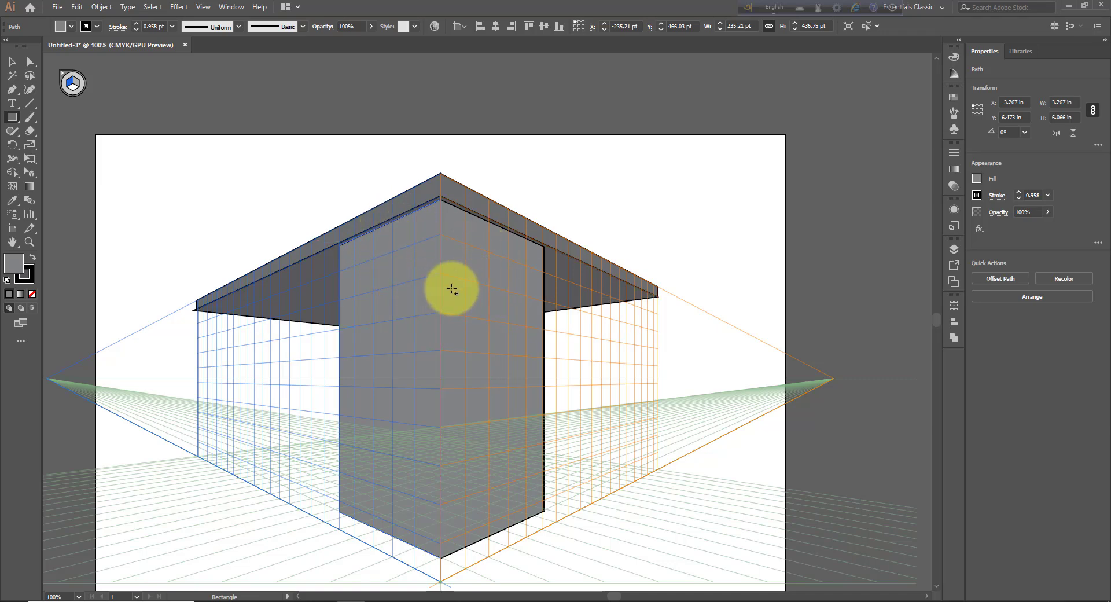
Step: Give the left wall face a darker grey fill through the colour picker
{"action": "left_click", "coordinate": [12, 198]}
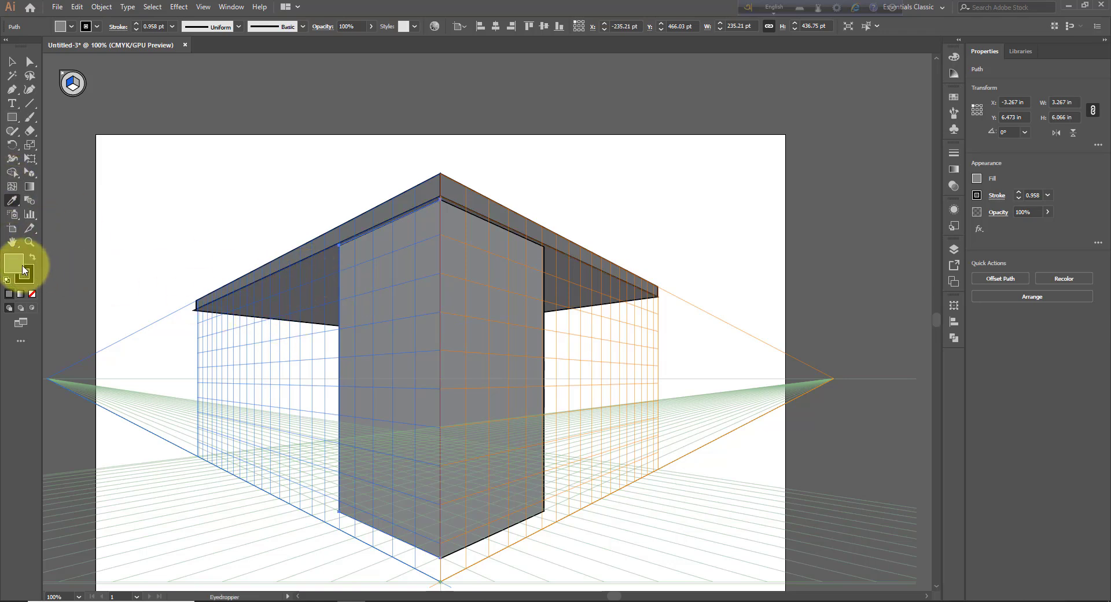
{"action": "double_click", "coordinate": [14, 263]}
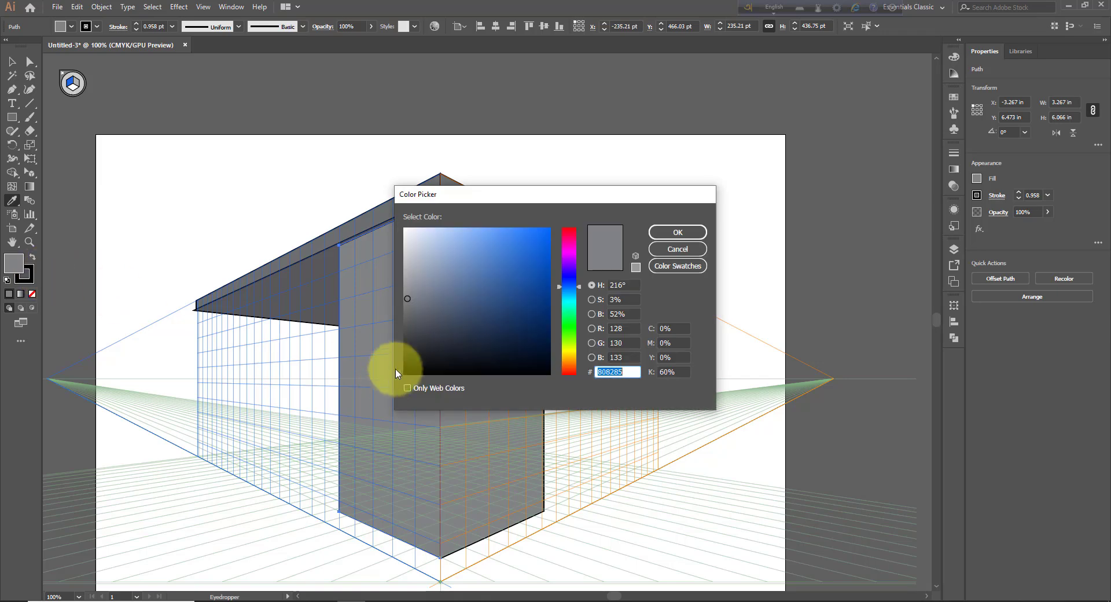
{"action": "left_click", "coordinate": [413, 327]}
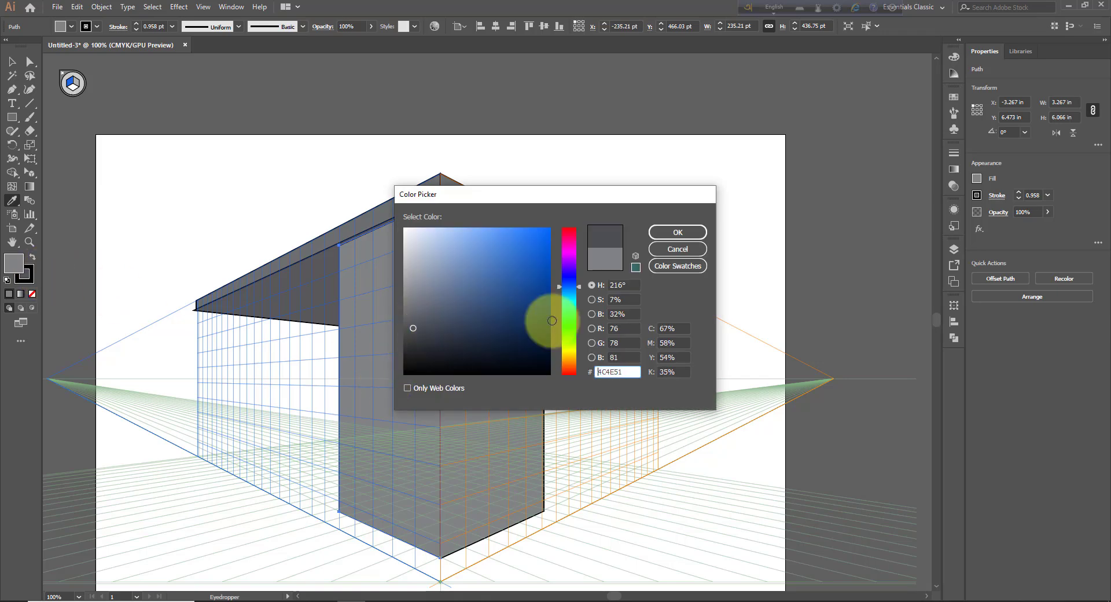
{"action": "left_click", "coordinate": [676, 231]}
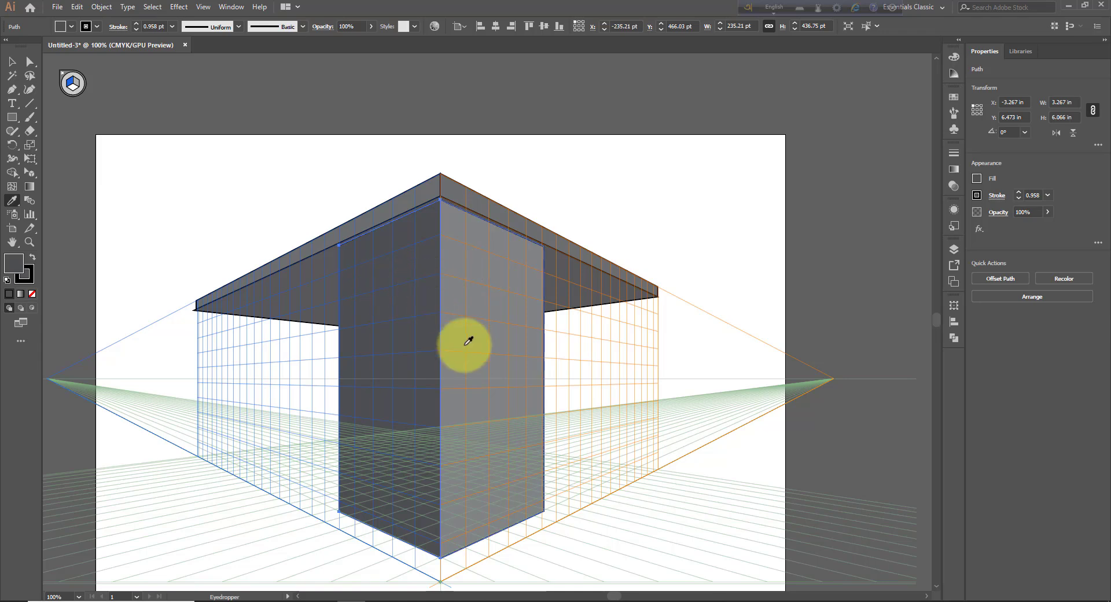
{"action": "left_click", "coordinate": [12, 61]}
{"action": "left_click", "coordinate": [350, 172]}
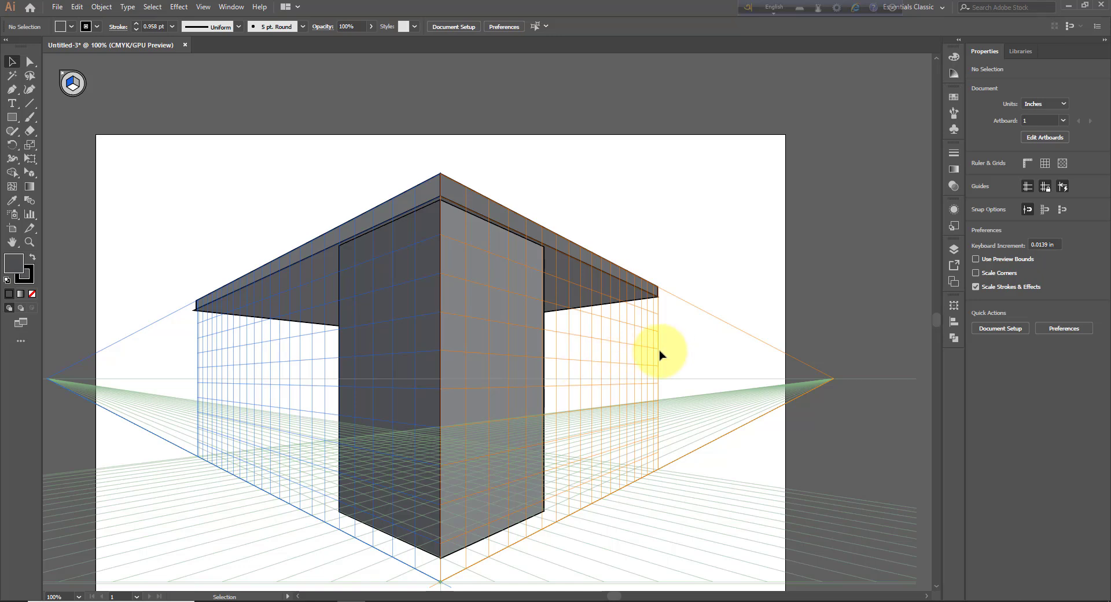
Step: Stretch the tops of the darker left and lighter right wall faces up to the roof underside
{"action": "key", "text": "ctrl+space"}
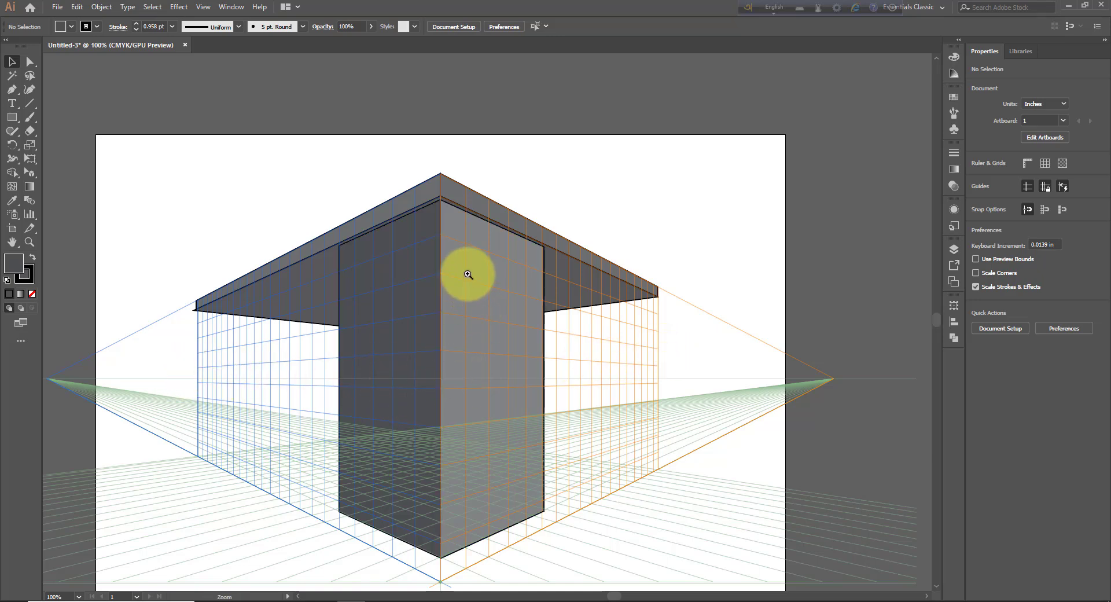
{"action": "left_click", "coordinate": [468, 274]}
{"action": "left_click", "coordinate": [434, 266]}
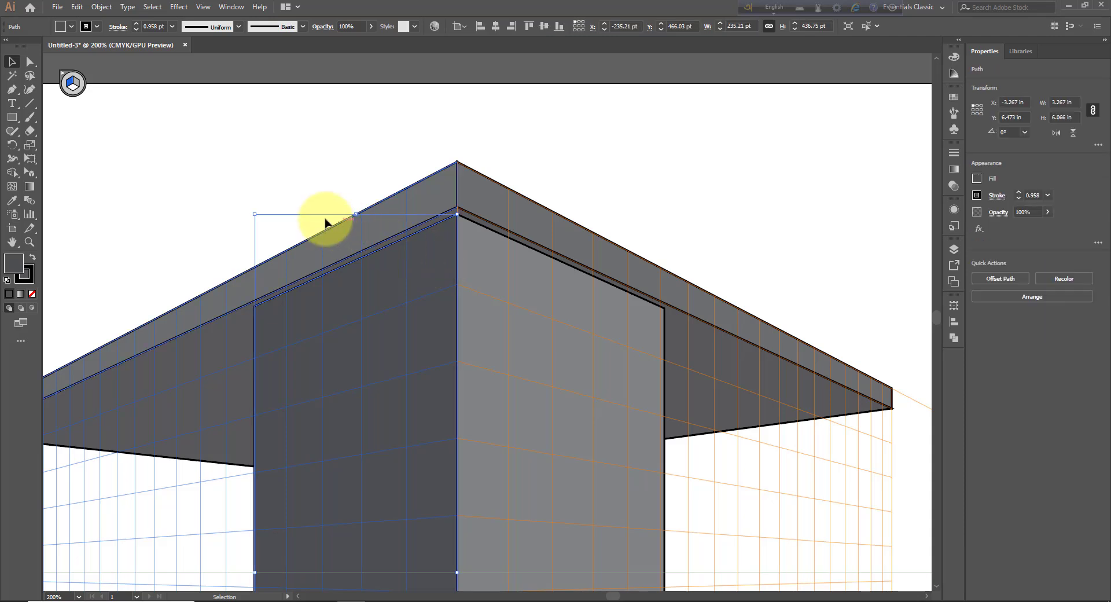
{"action": "left_click_drag", "start_coordinate": [358, 213], "coordinate": [356, 211]}
{"action": "left_click", "coordinate": [495, 268]}
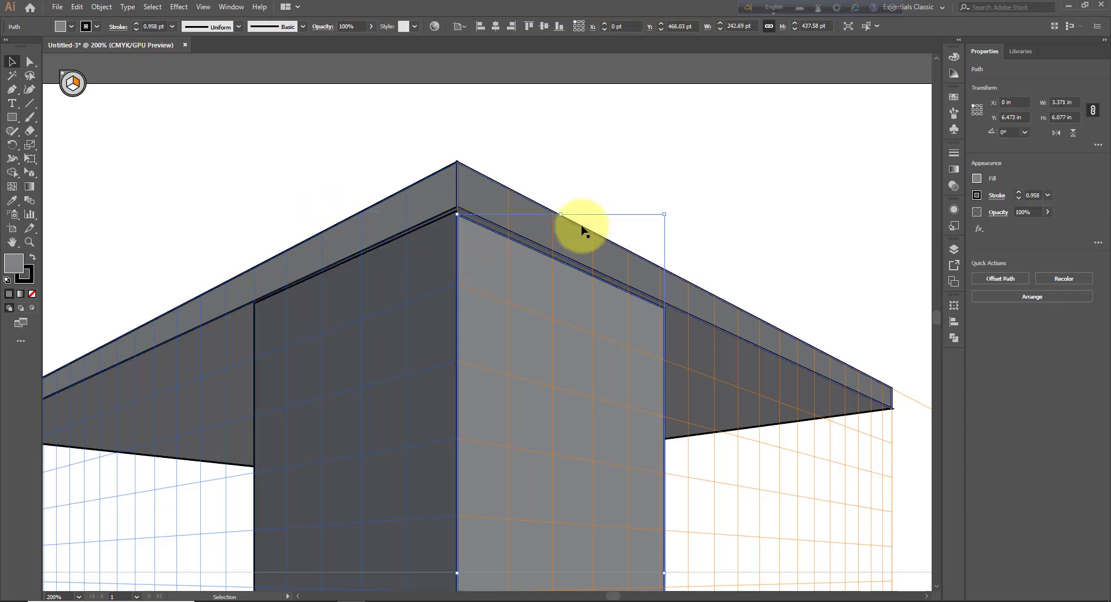
{"action": "left_click_drag", "start_coordinate": [564, 211], "coordinate": [565, 208]}
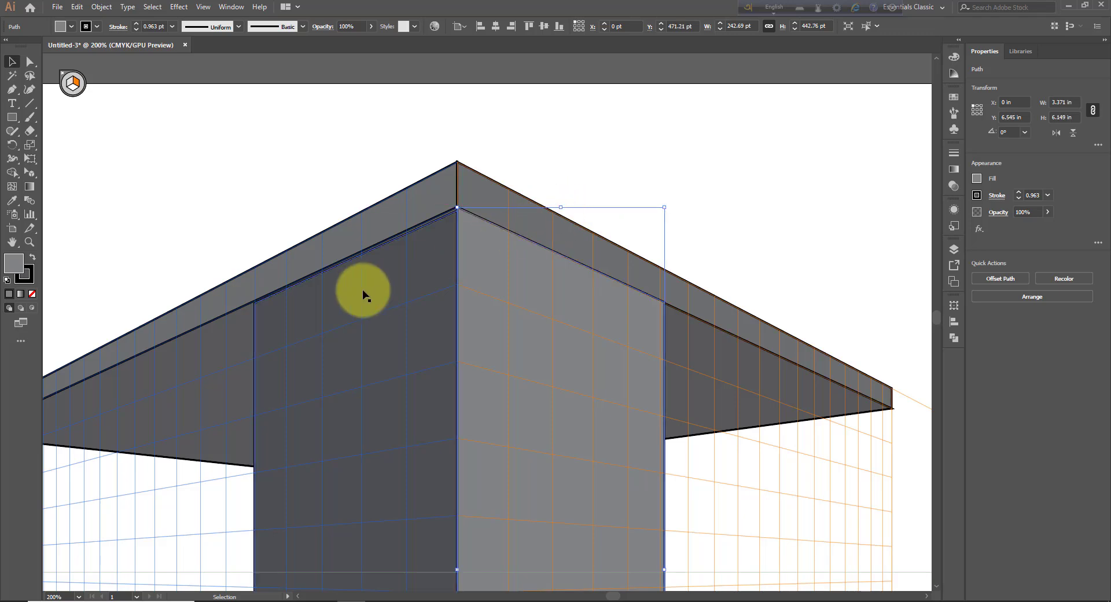
{"action": "left_click", "coordinate": [355, 266]}
{"action": "left_click_drag", "start_coordinate": [356, 211], "coordinate": [354, 202]}
{"action": "left_click", "coordinate": [347, 181]}
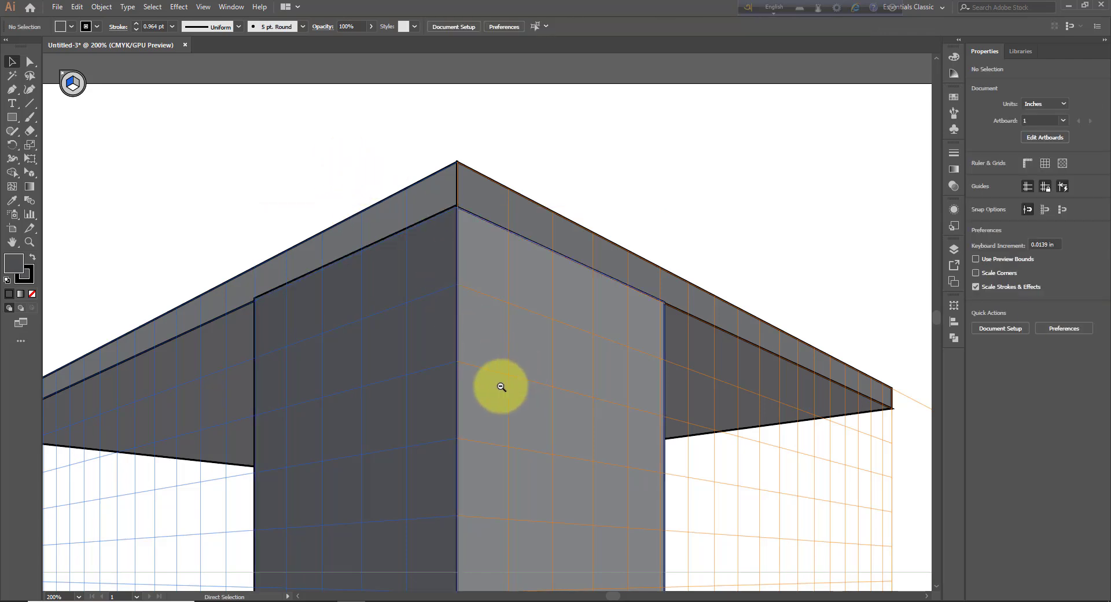
{"action": "key", "text": "ctrl+minus"}
{"action": "key", "text": "ctrl+minus"}
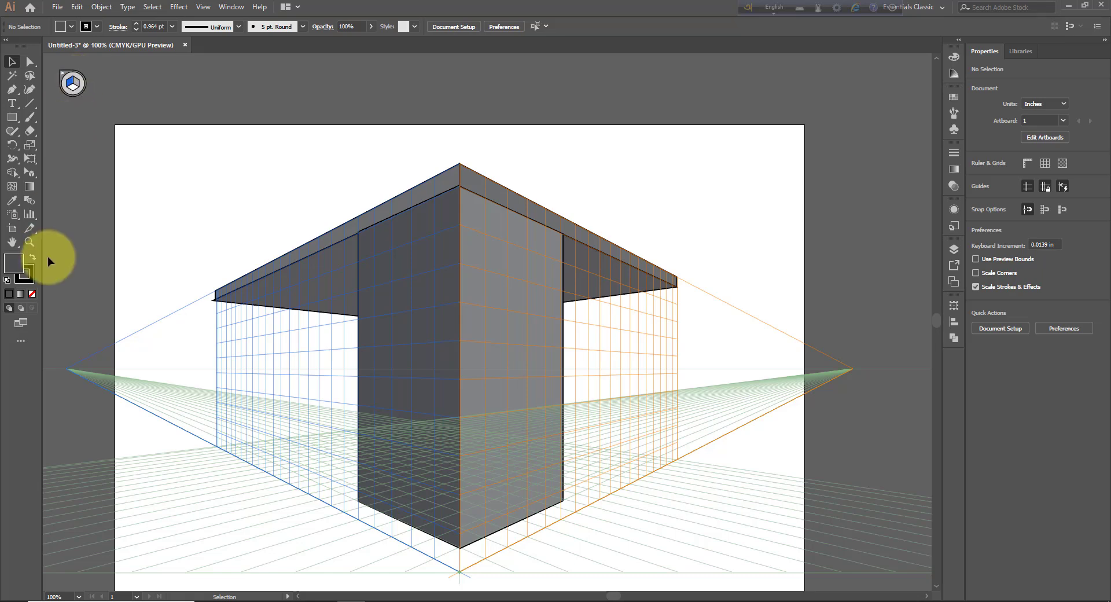
Step: Draw a recessed wall panel on the right grid behind the pillar
{"action": "left_click", "coordinate": [29, 172]}
{"action": "left_click", "coordinate": [85, 173]}
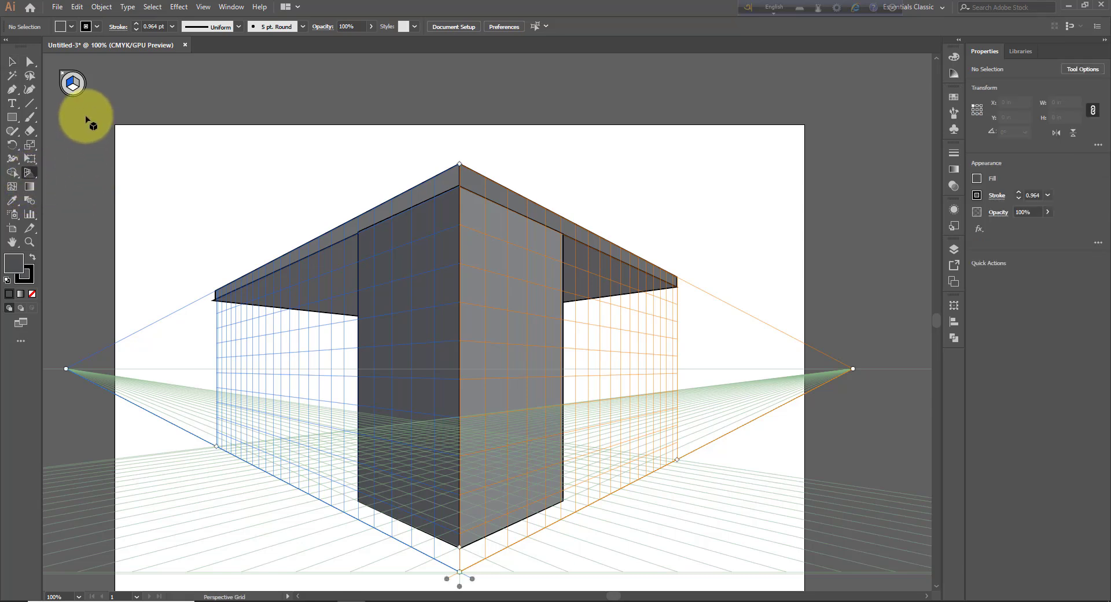
{"action": "key", "text": "shift+p"}
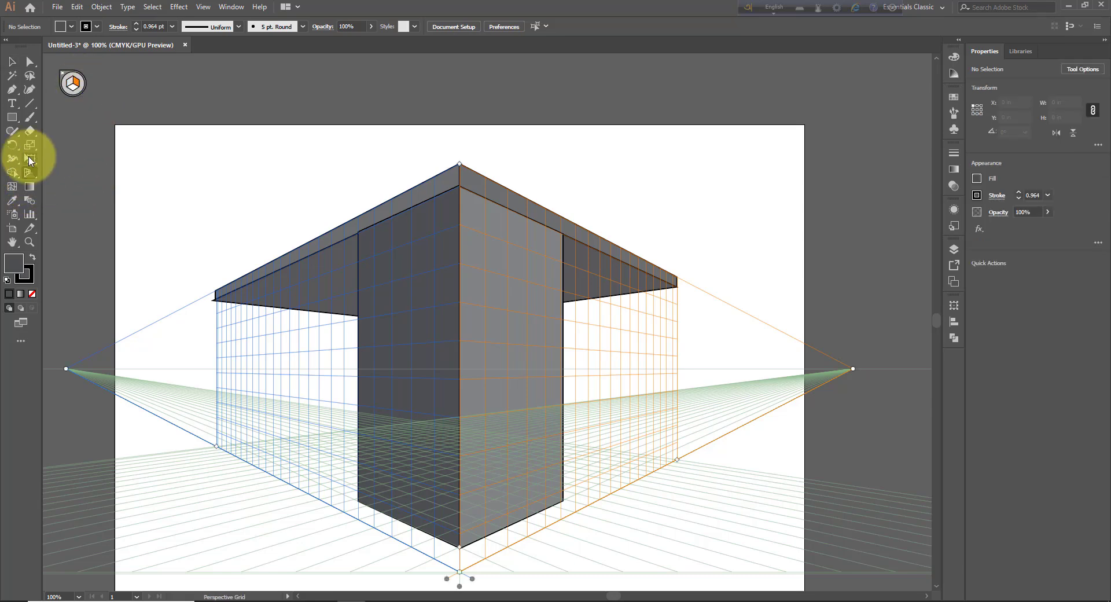
{"action": "left_click", "coordinate": [14, 118]}
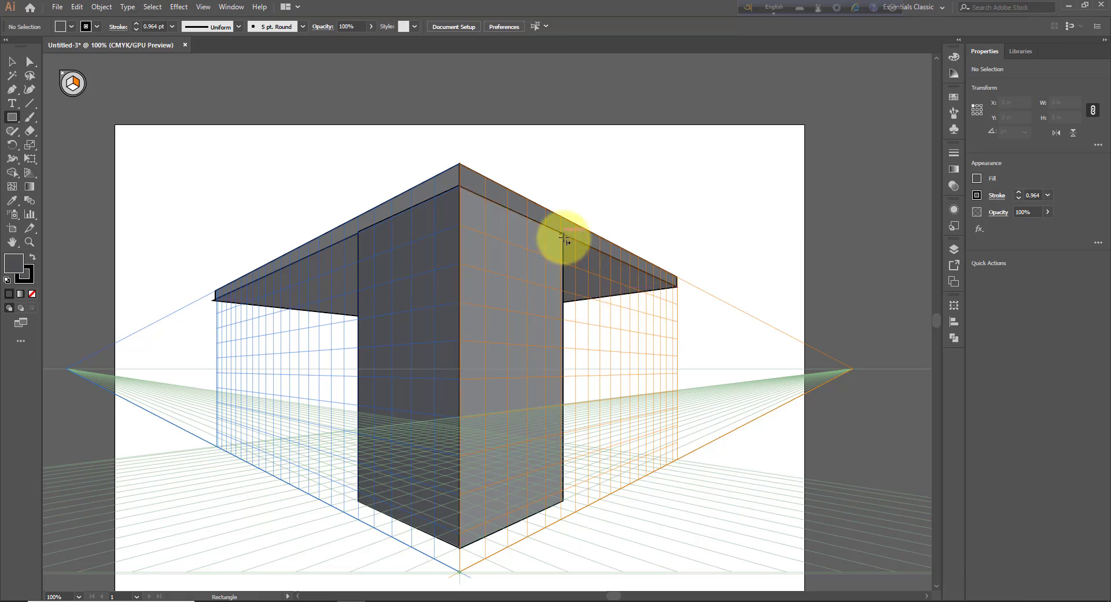
{"action": "left_click_drag", "start_coordinate": [562, 237], "coordinate": [642, 444]}
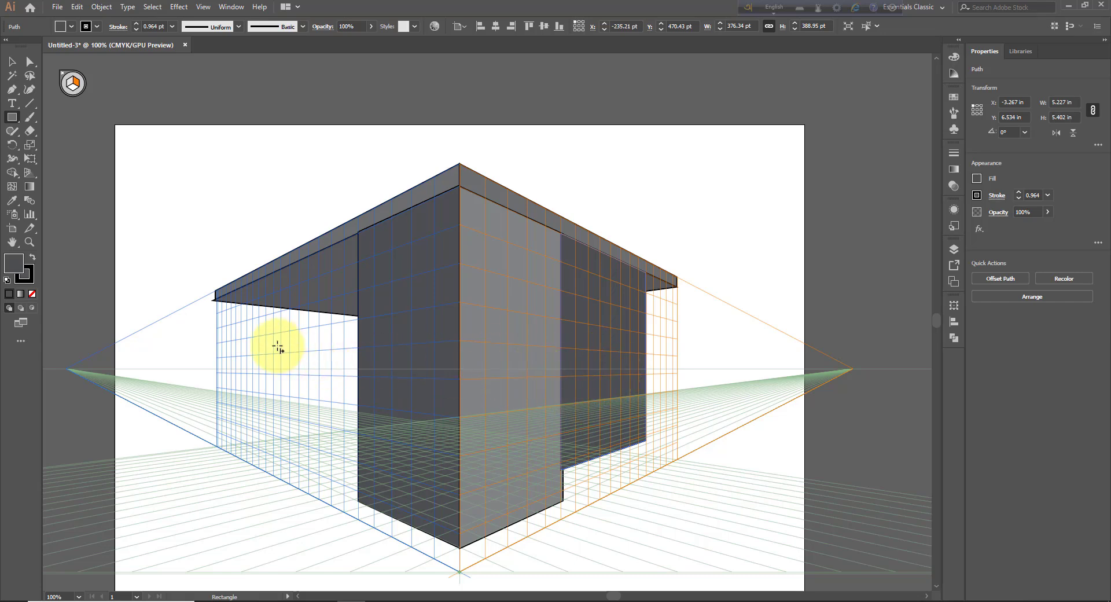
Step: Switch to the left grid and draw a second recessed wall panel there
{"action": "left_click", "coordinate": [72, 85]}
{"action": "left_click", "coordinate": [70, 85]}
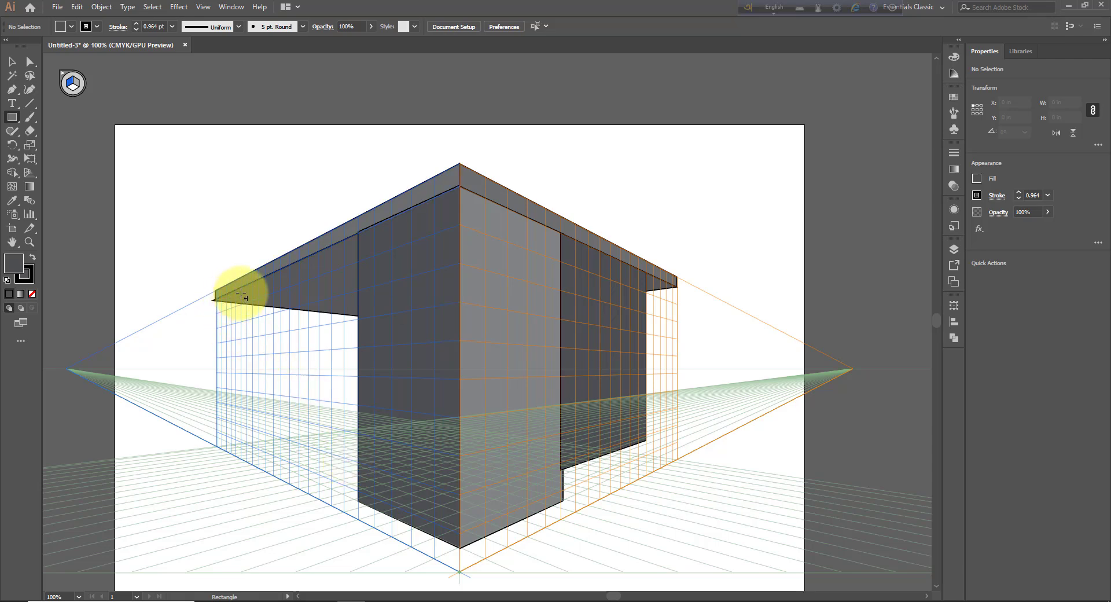
{"action": "left_click_drag", "start_coordinate": [241, 290], "coordinate": [356, 466]}
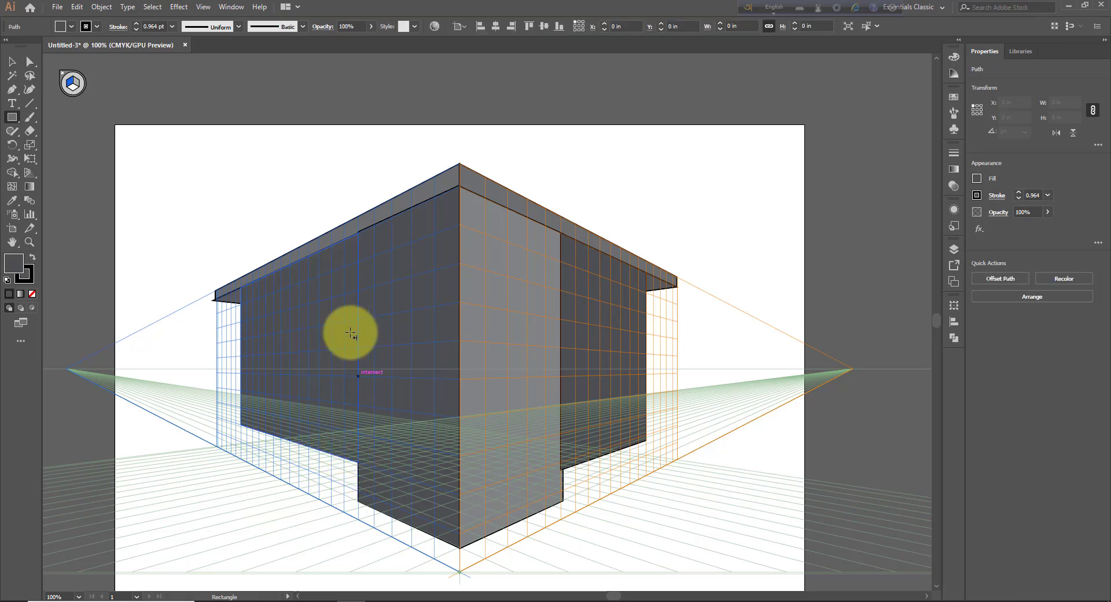
{"action": "key", "text": "i"}
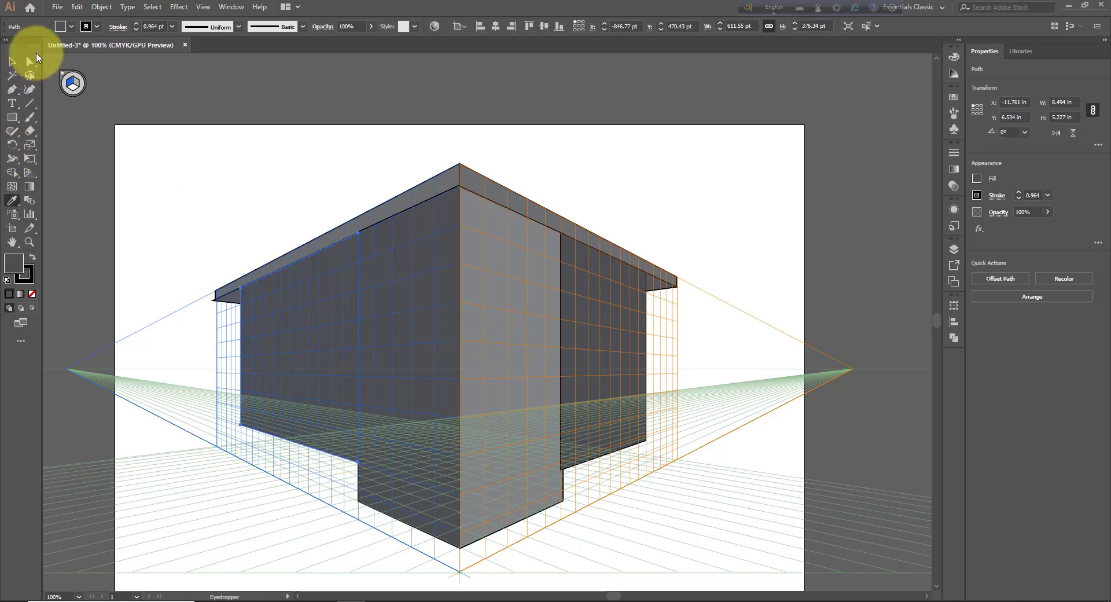
{"action": "left_click", "coordinate": [72, 26]}
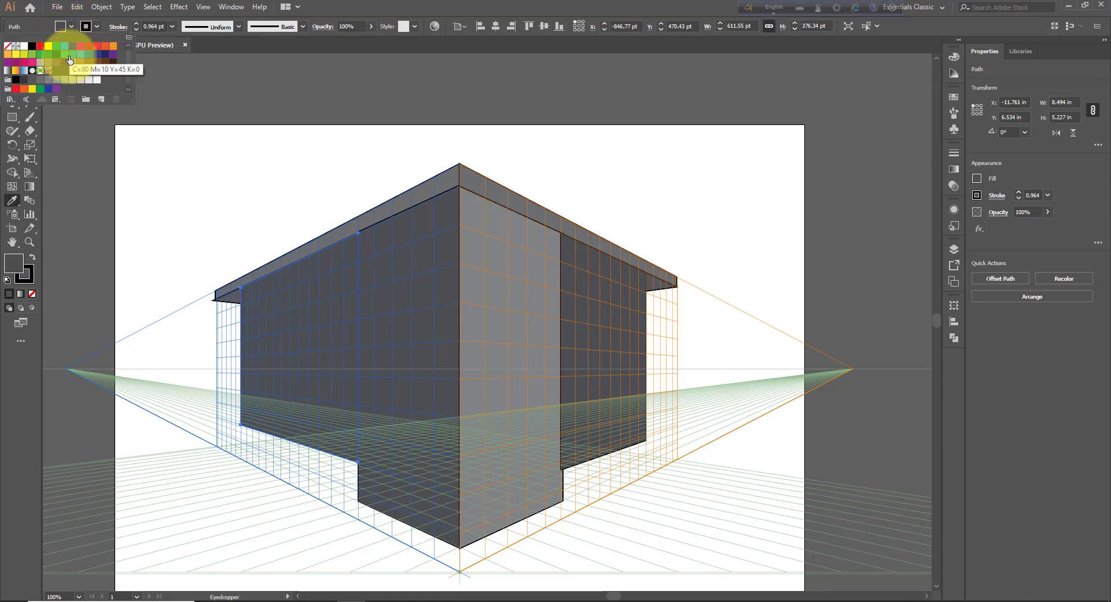
Step: Fill the left recessed panel dark grey and reposition it along the left grid
{"action": "left_click", "coordinate": [24, 81]}
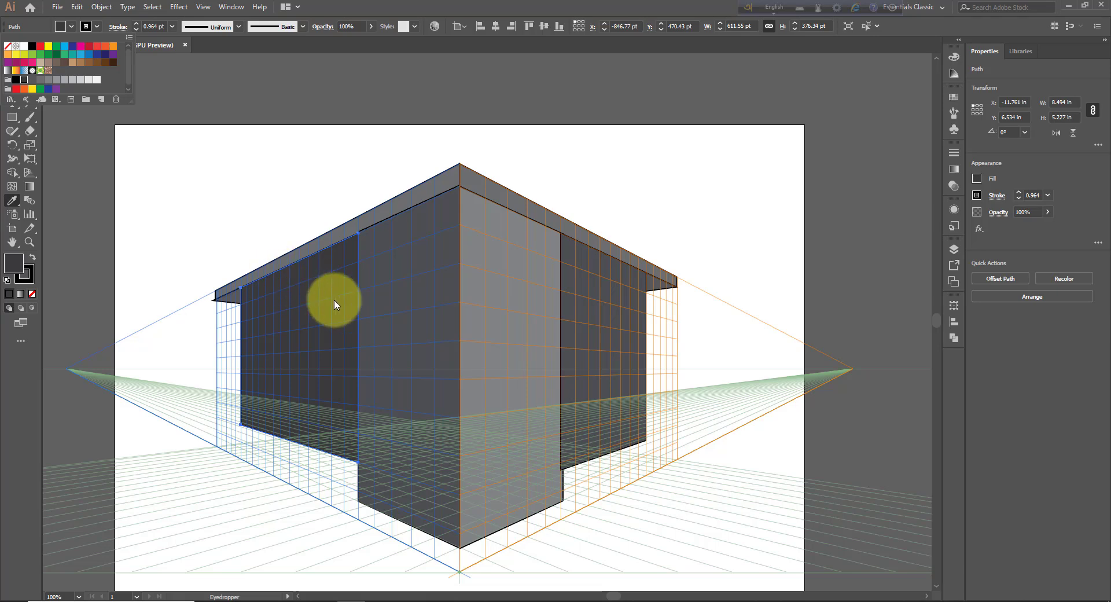
{"action": "left_click", "coordinate": [265, 215]}
{"action": "left_click", "coordinate": [11, 62]}
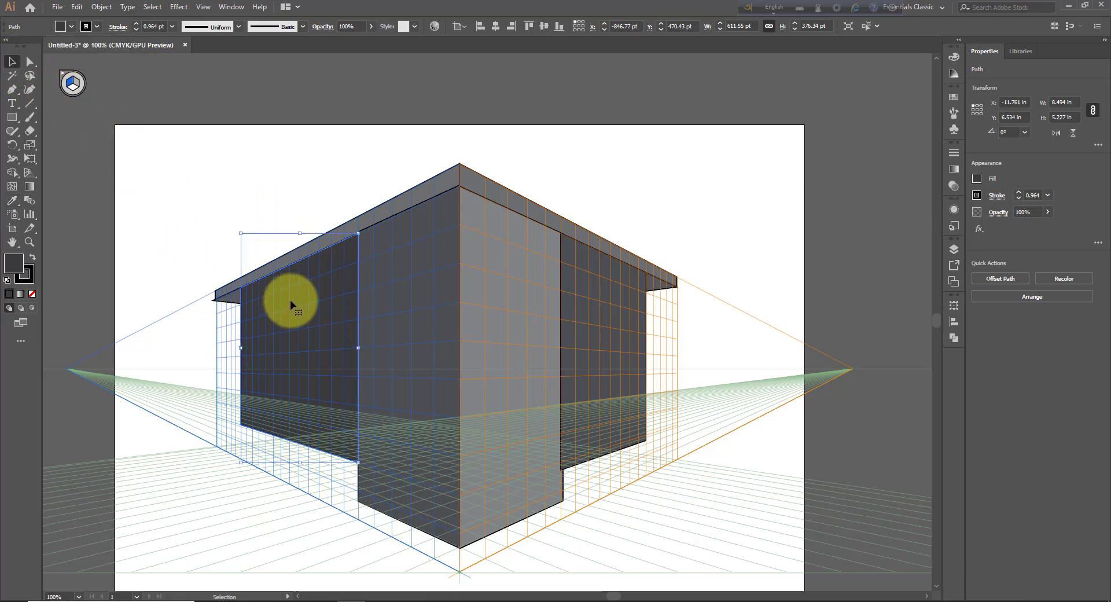
{"action": "left_click_drag", "start_coordinate": [303, 313], "coordinate": [310, 314]}
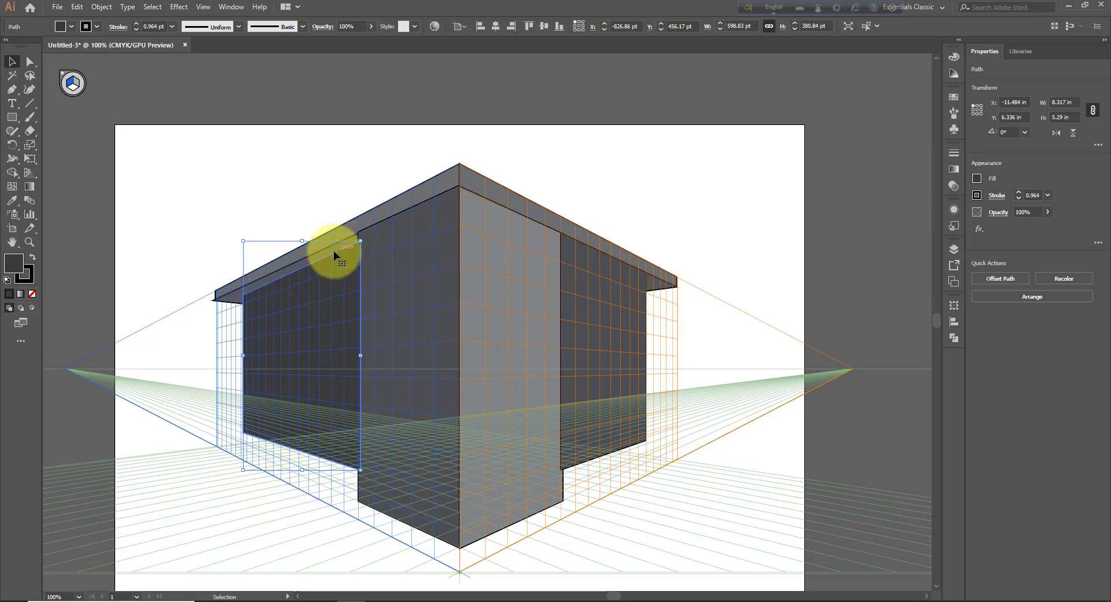
{"action": "left_click_drag", "start_coordinate": [286, 265], "coordinate": [406, 227]}
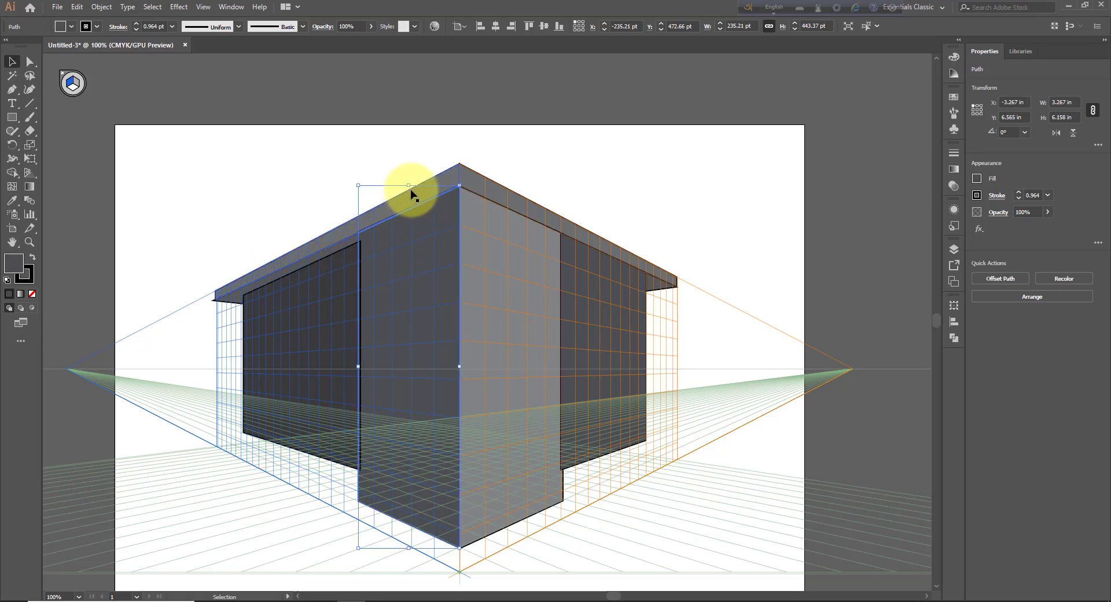
Step: Lower the tops of both pillar faces and the dark right-wall panel beneath the roof
{"action": "left_click_drag", "start_coordinate": [412, 185], "coordinate": [434, 198]}
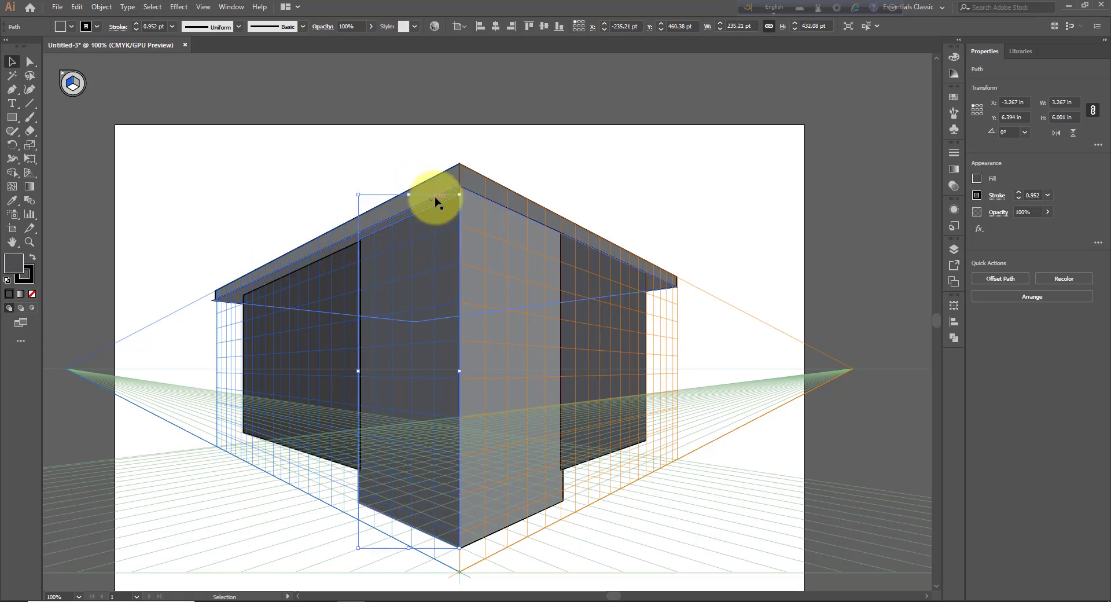
{"action": "left_click", "coordinate": [476, 221]}
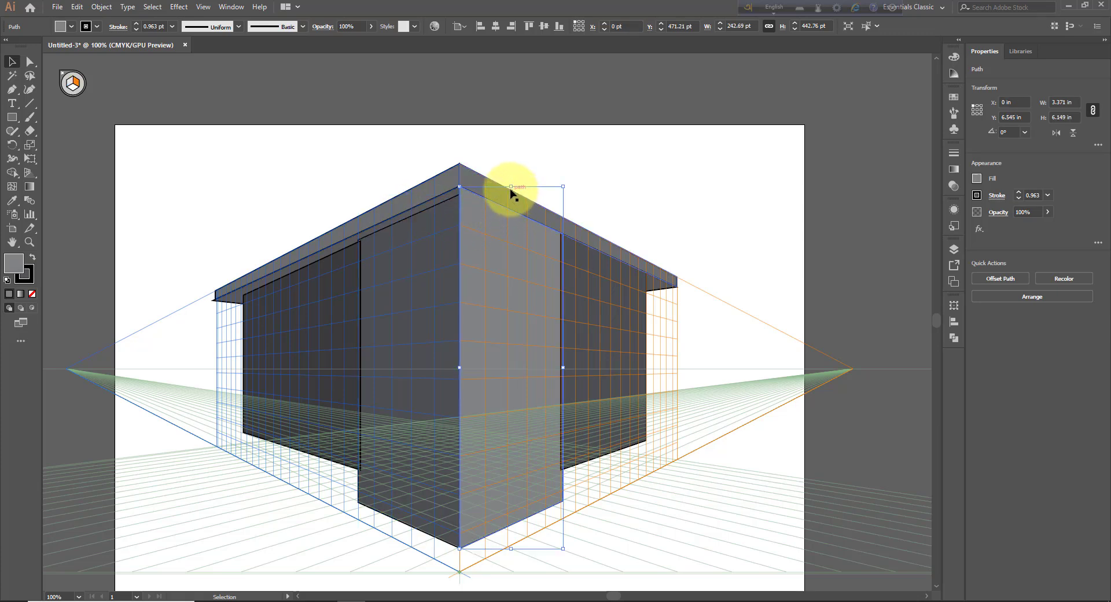
{"action": "left_click_drag", "start_coordinate": [509, 187], "coordinate": [510, 195]}
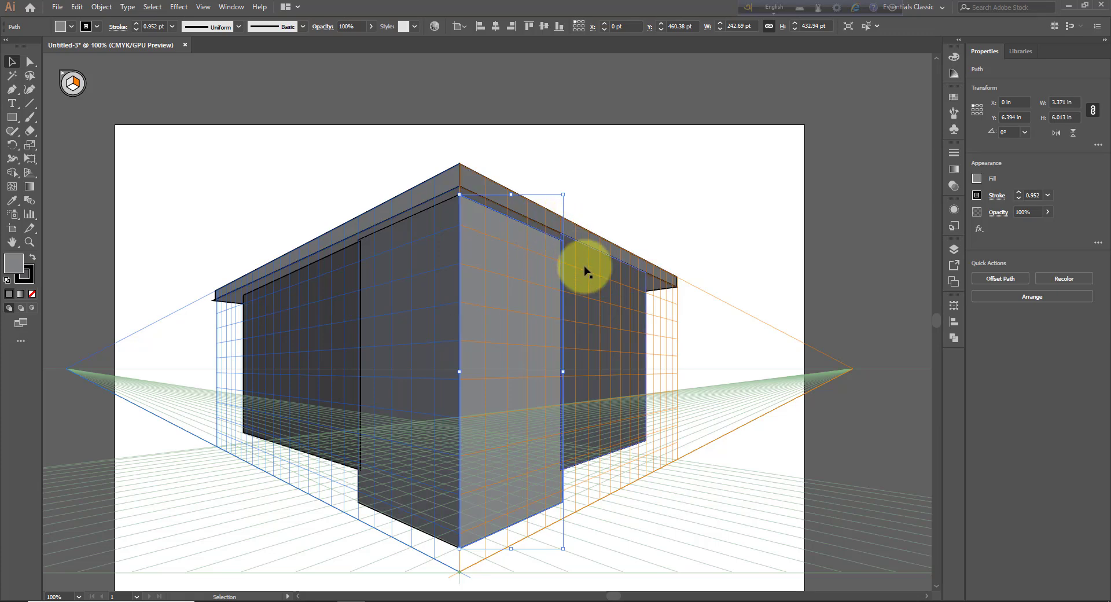
{"action": "left_click", "coordinate": [603, 267]}
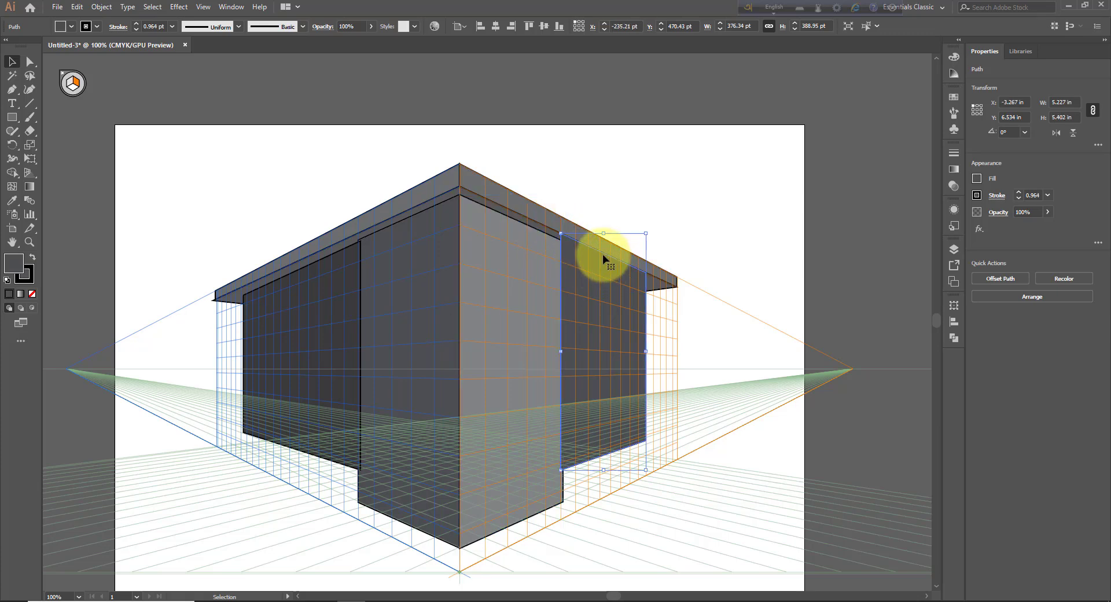
{"action": "left_click_drag", "start_coordinate": [603, 233], "coordinate": [605, 239]}
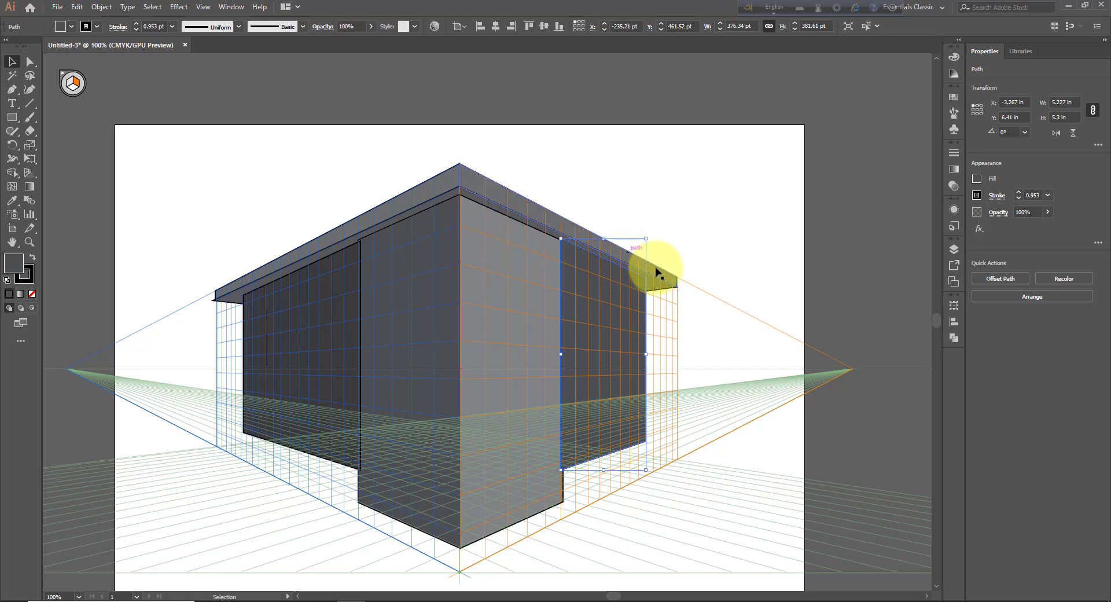
{"action": "left_click", "coordinate": [656, 544]}
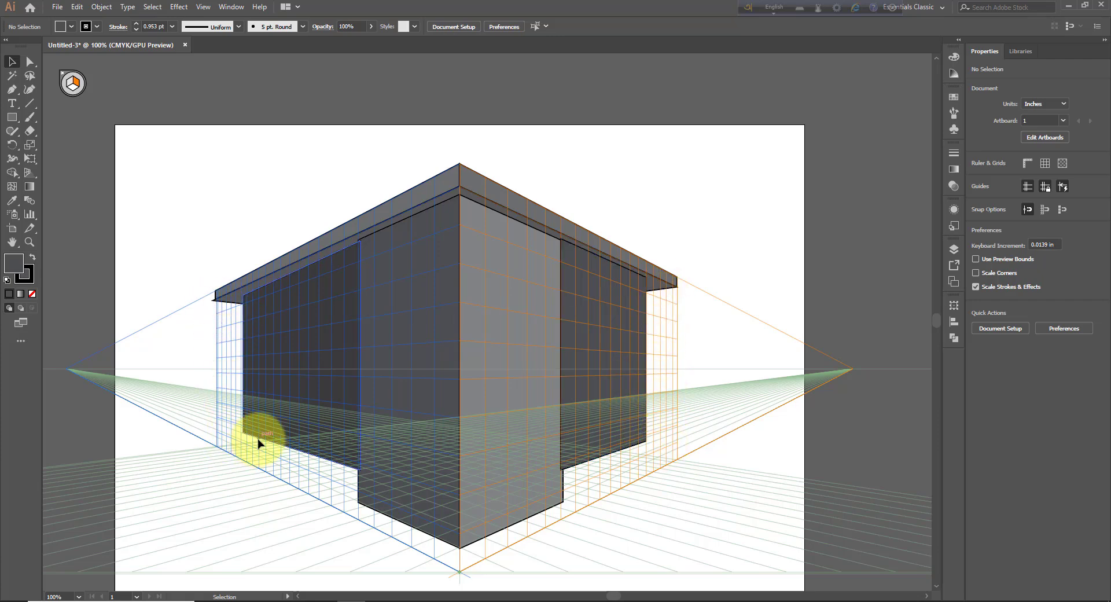
Step: Draw a dark panel down the far end of the right wall plane
{"action": "left_click", "coordinate": [12, 117]}
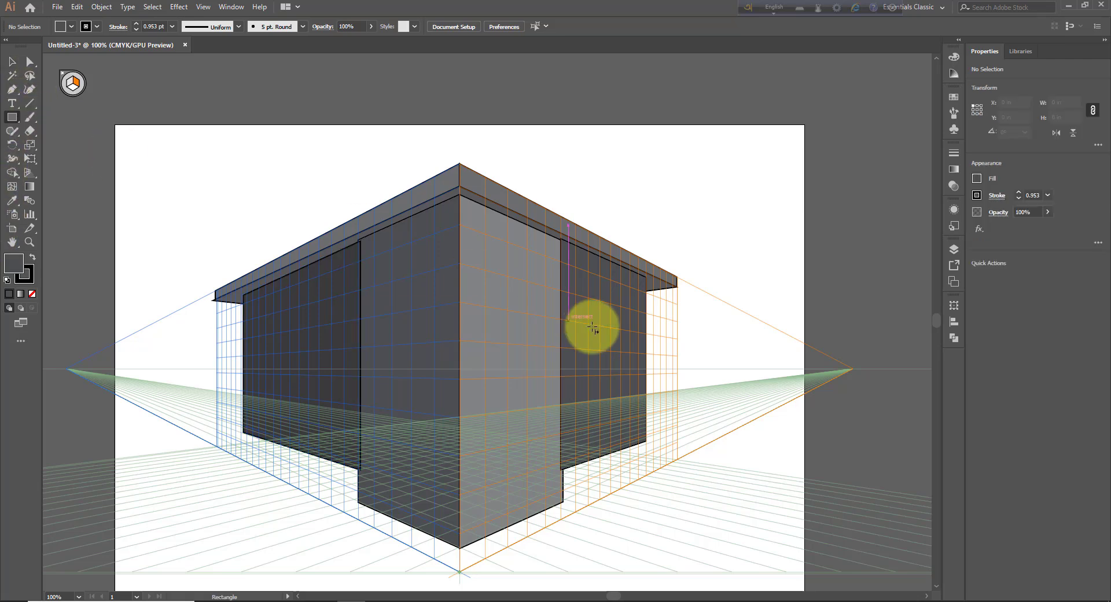
{"action": "left_click", "coordinate": [74, 85]}
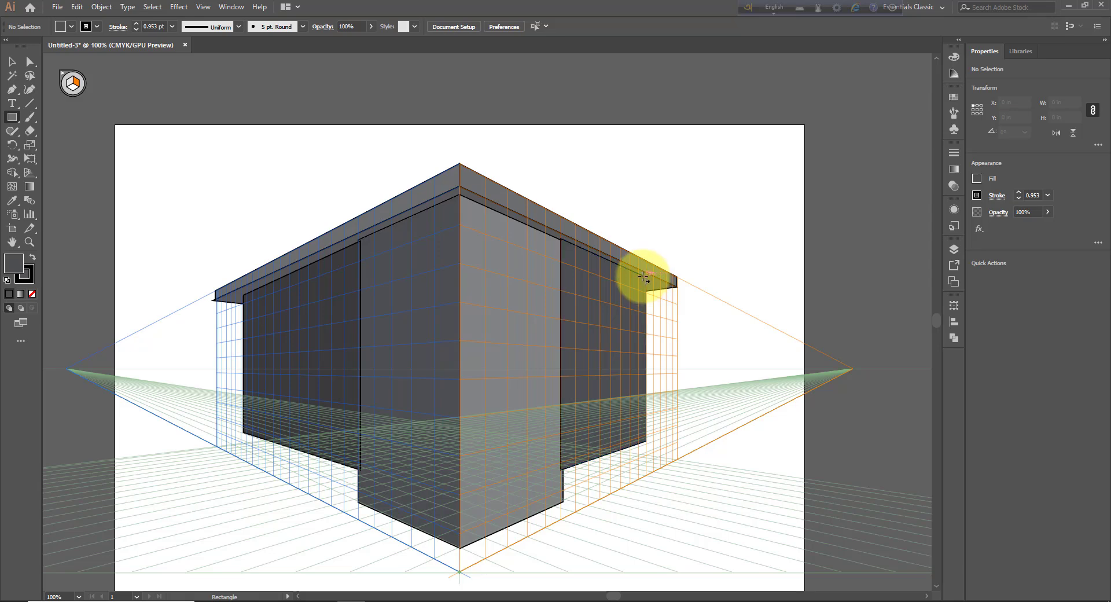
{"action": "left_click_drag", "start_coordinate": [644, 280], "coordinate": [678, 459]}
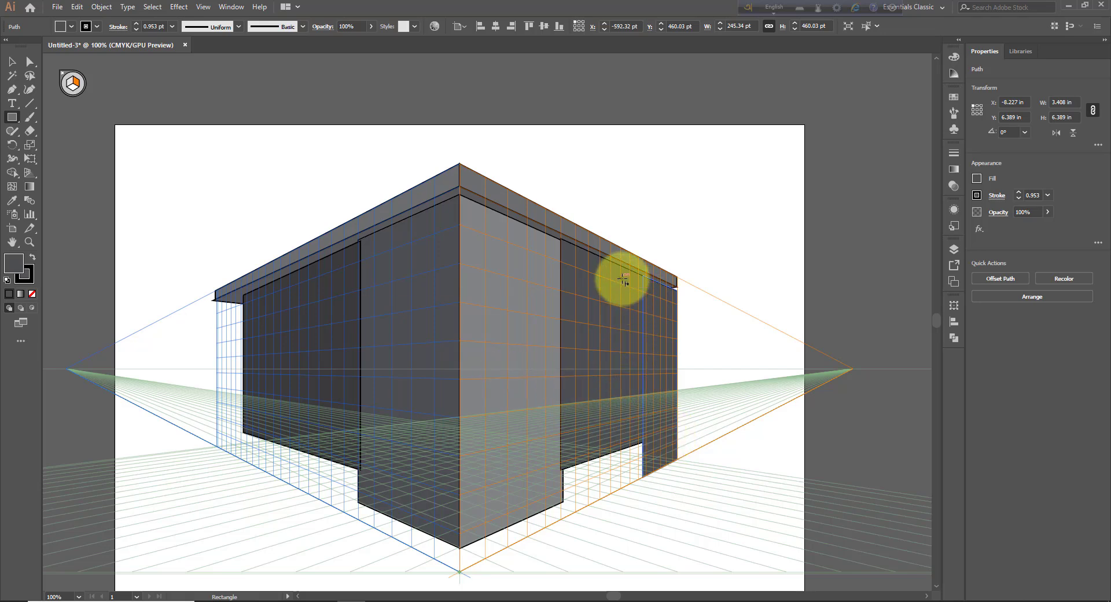
Step: Draw a narrow pillar face on the left plane near the right wall's end, filled 50% grey
{"action": "key", "text": "shift+v"}
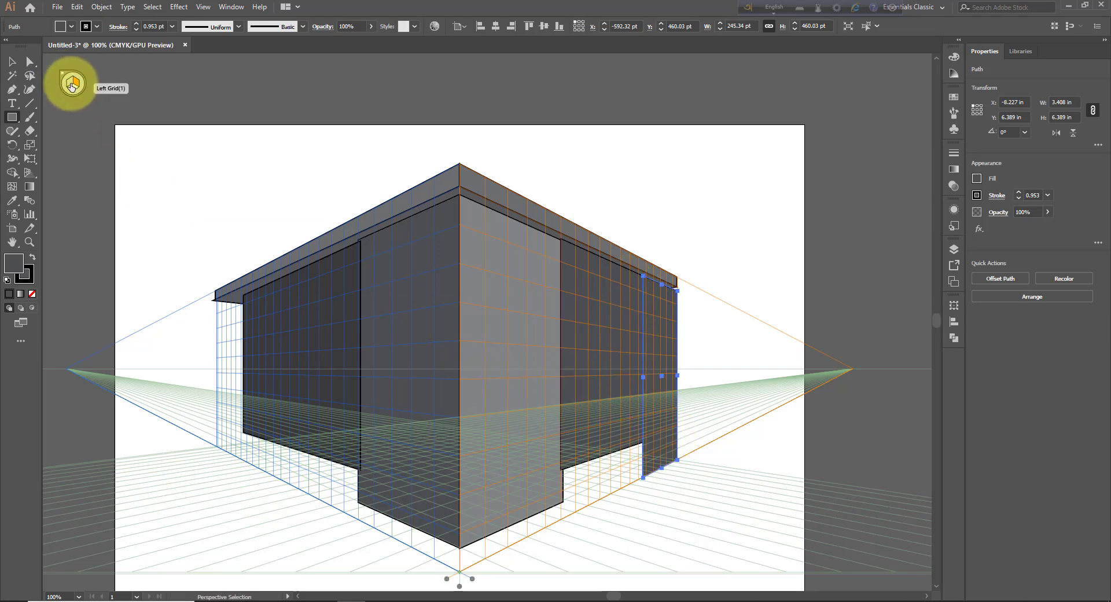
{"action": "left_click", "coordinate": [72, 85]}
{"action": "left_click", "coordinate": [11, 117]}
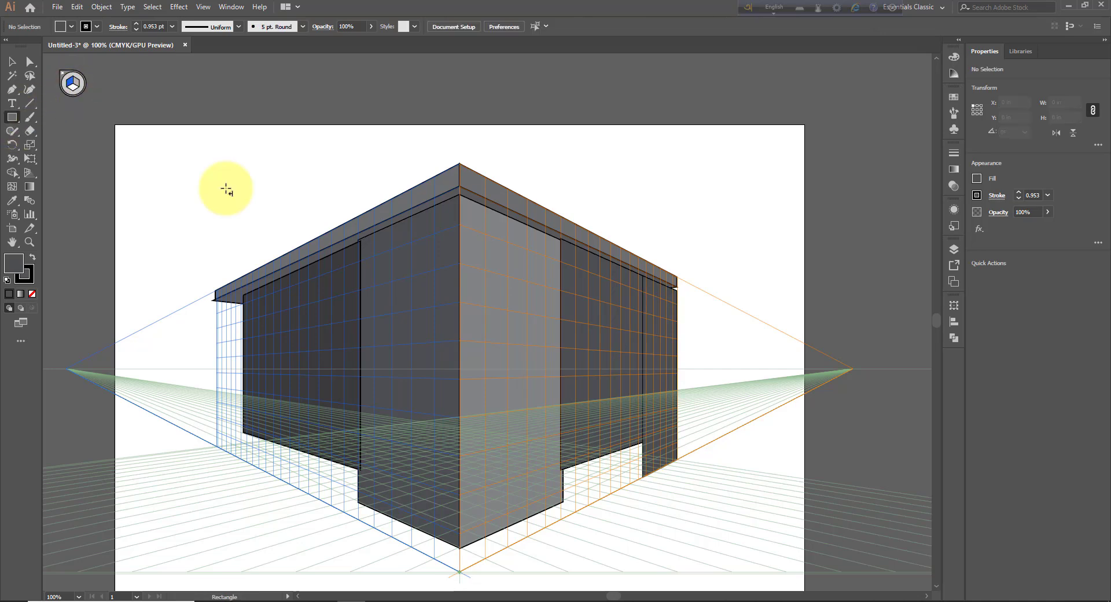
{"action": "left_click_drag", "start_coordinate": [620, 271], "coordinate": [647, 479]}
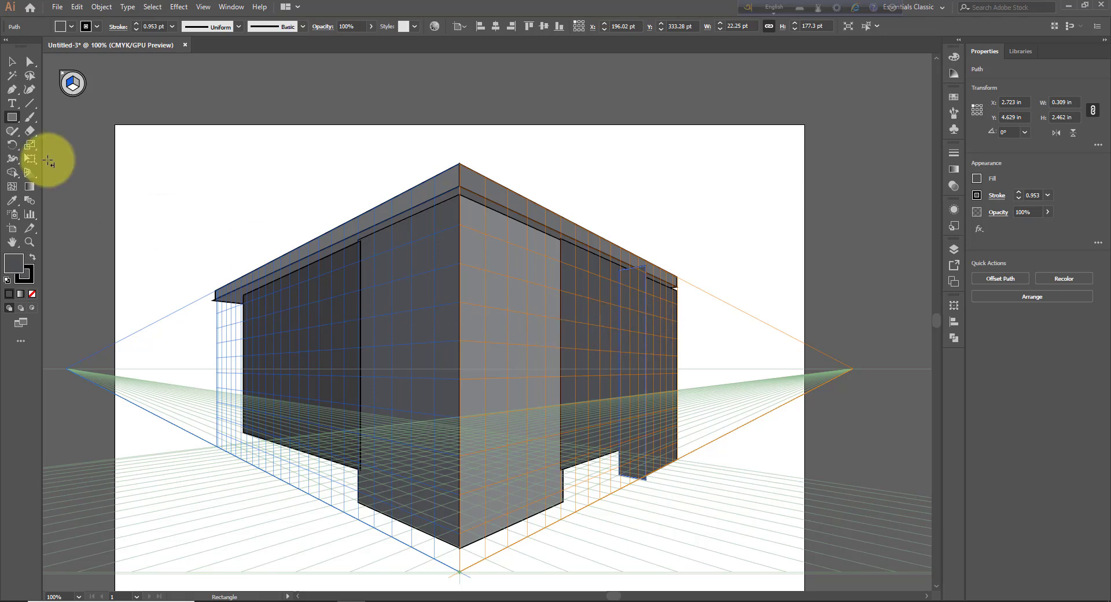
{"action": "left_click", "coordinate": [72, 27]}
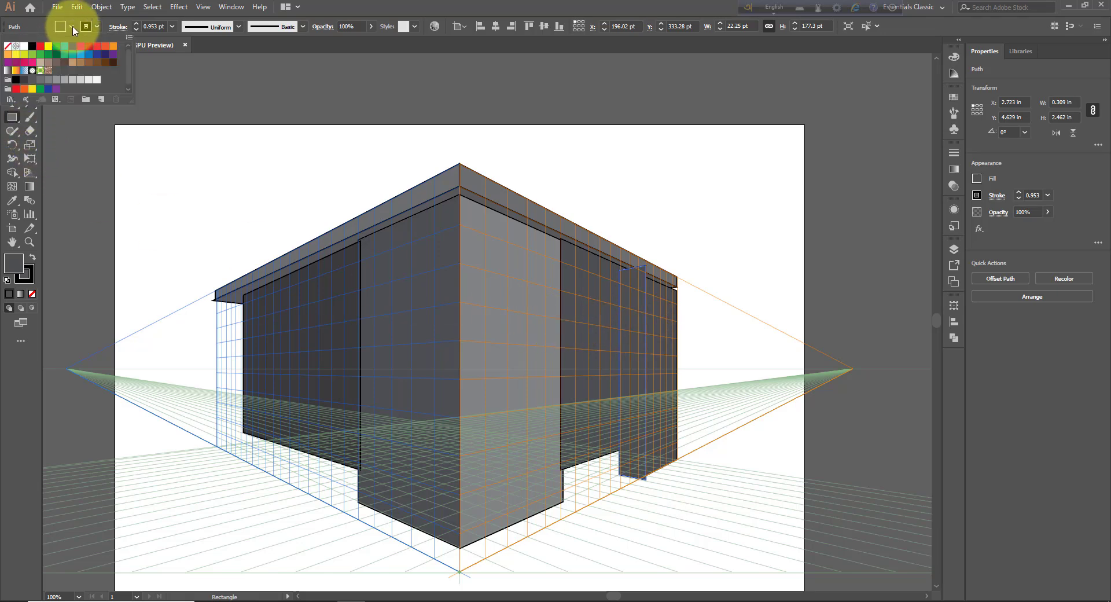
{"action": "left_click", "coordinate": [56, 80]}
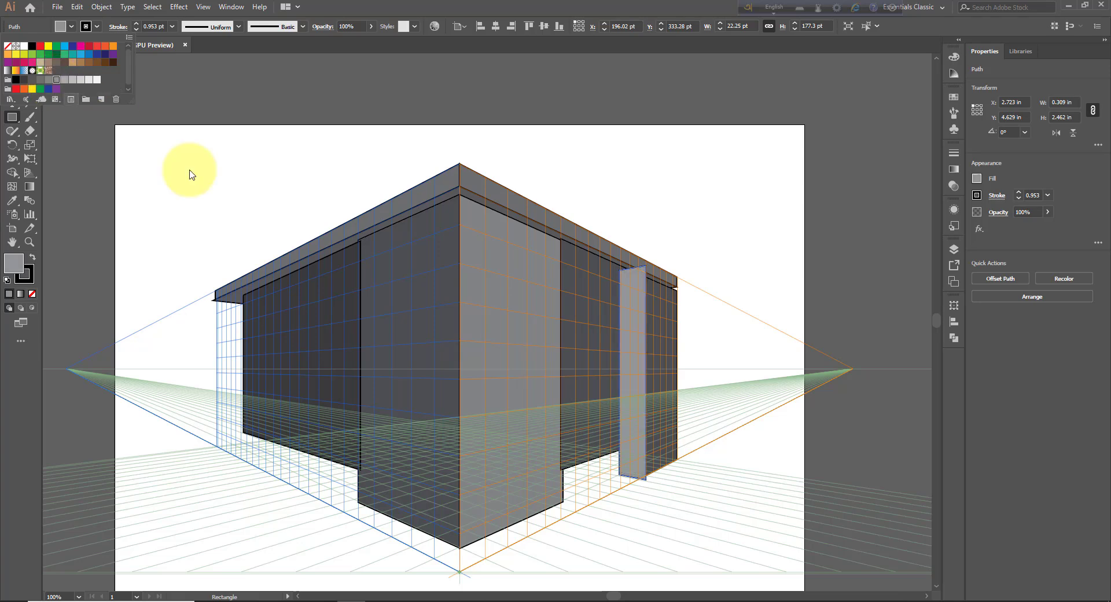
{"action": "left_click", "coordinate": [75, 154]}
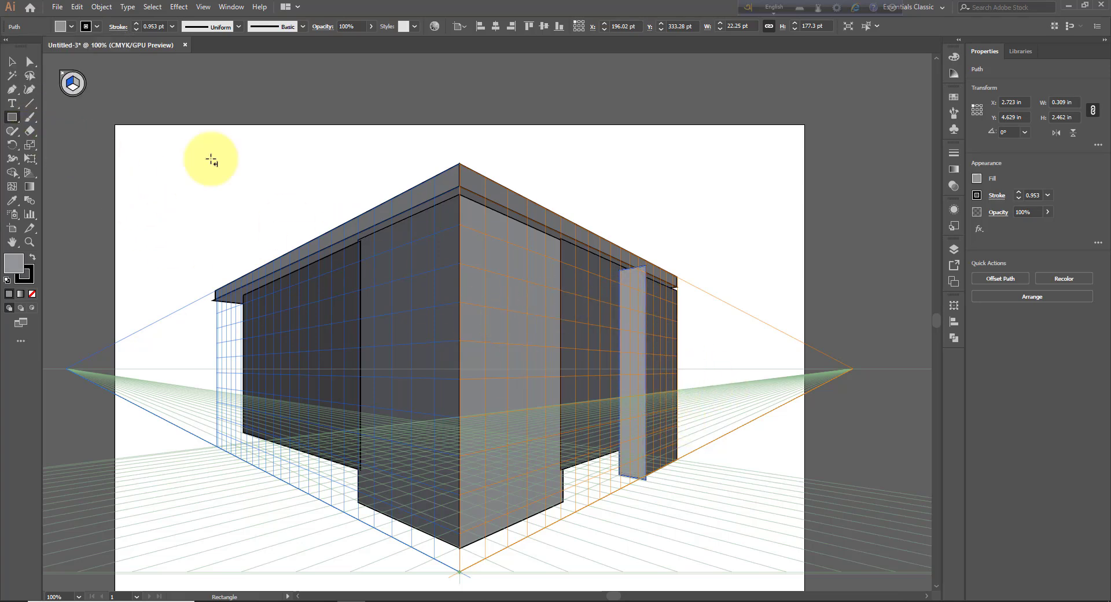
Step: Lower the grey pillar's top to sit just beneath the roof
{"action": "left_click", "coordinate": [9, 62]}
{"action": "left_click", "coordinate": [646, 275]}
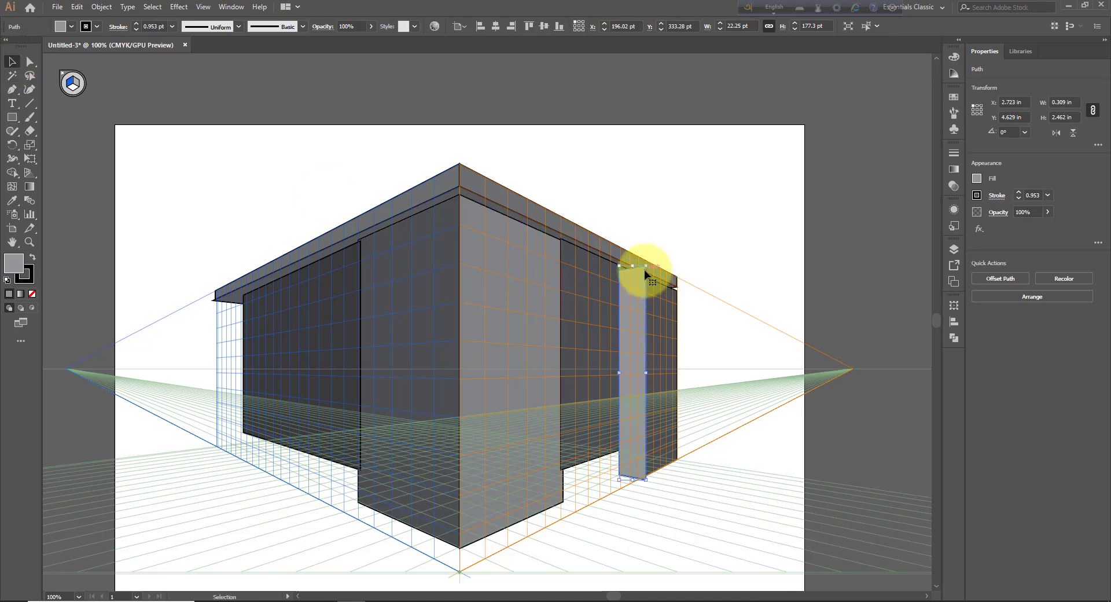
{"action": "left_click_drag", "start_coordinate": [645, 268], "coordinate": [646, 275]}
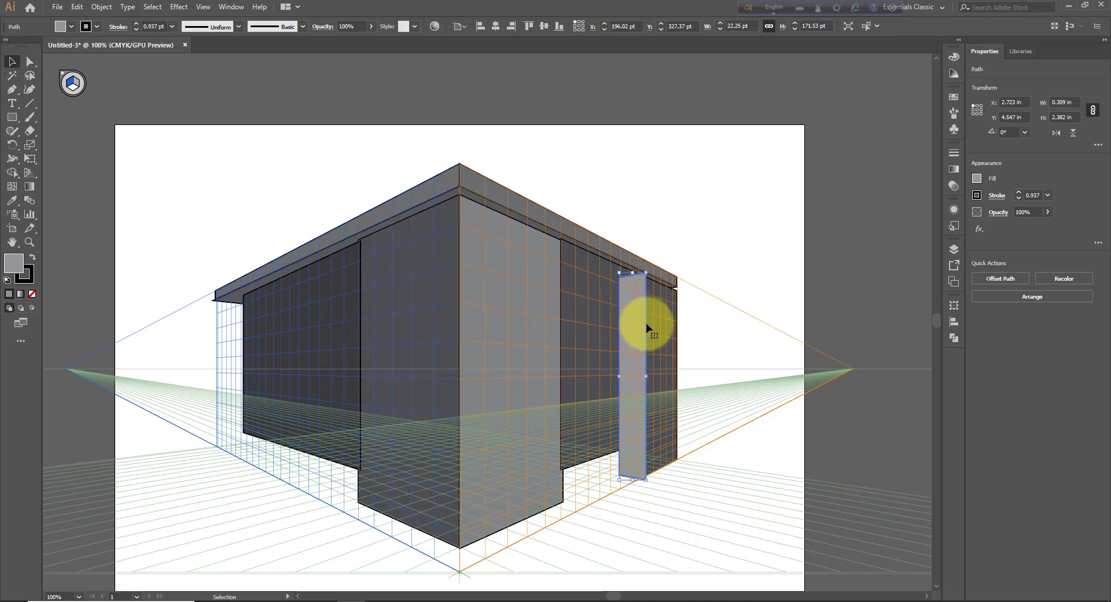
{"action": "left_click", "coordinate": [712, 358]}
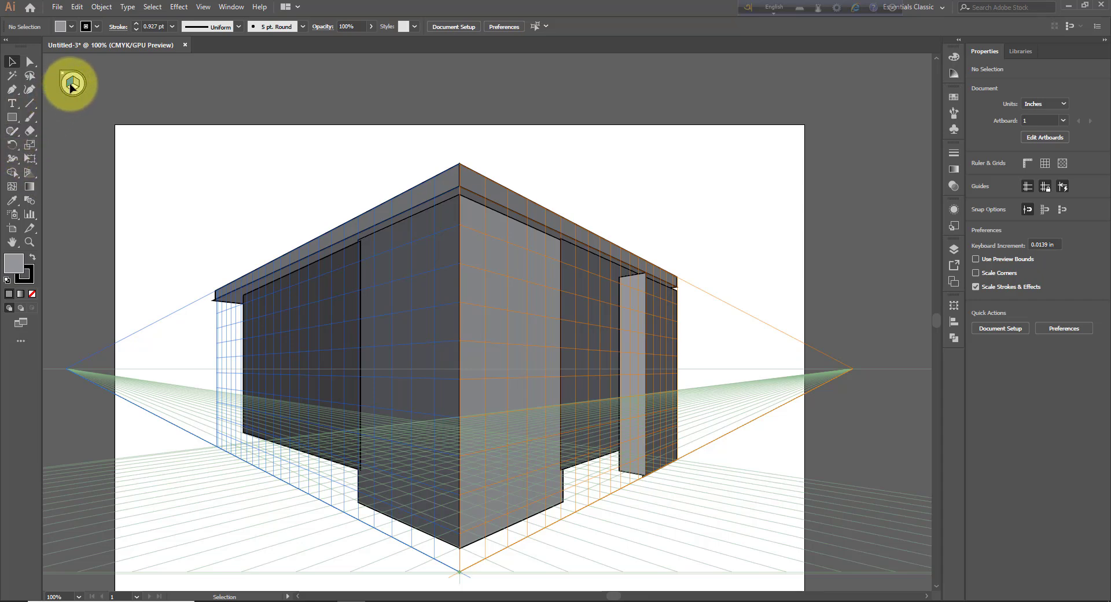
Step: Draw an end panel at the left wall's outer end and a narrow pillar beside it on the right plane
{"action": "left_click", "coordinate": [12, 118]}
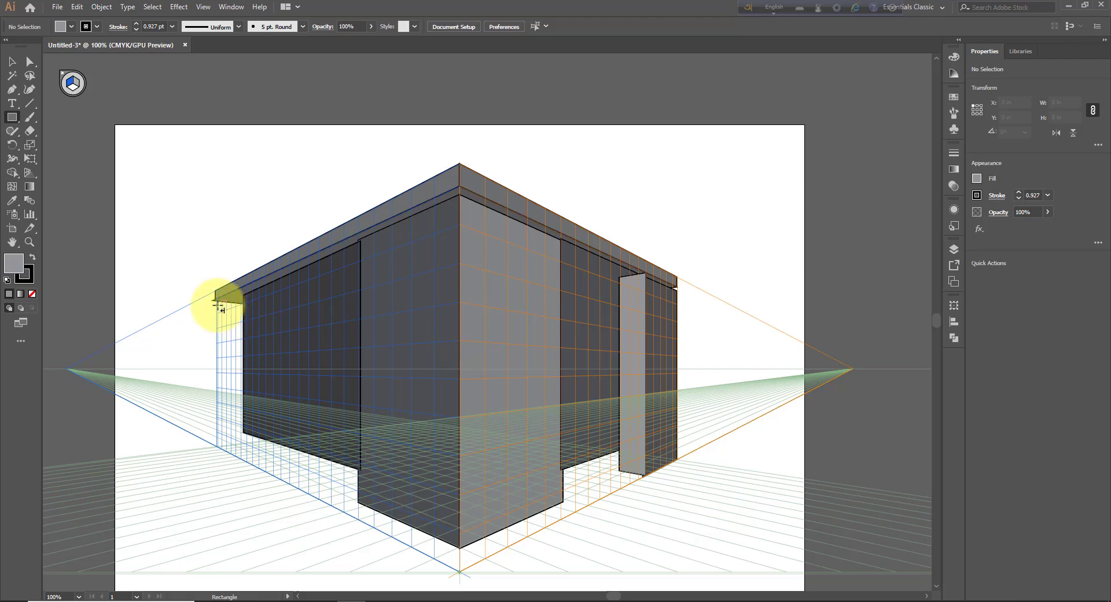
{"action": "left_click_drag", "start_coordinate": [218, 302], "coordinate": [253, 466]}
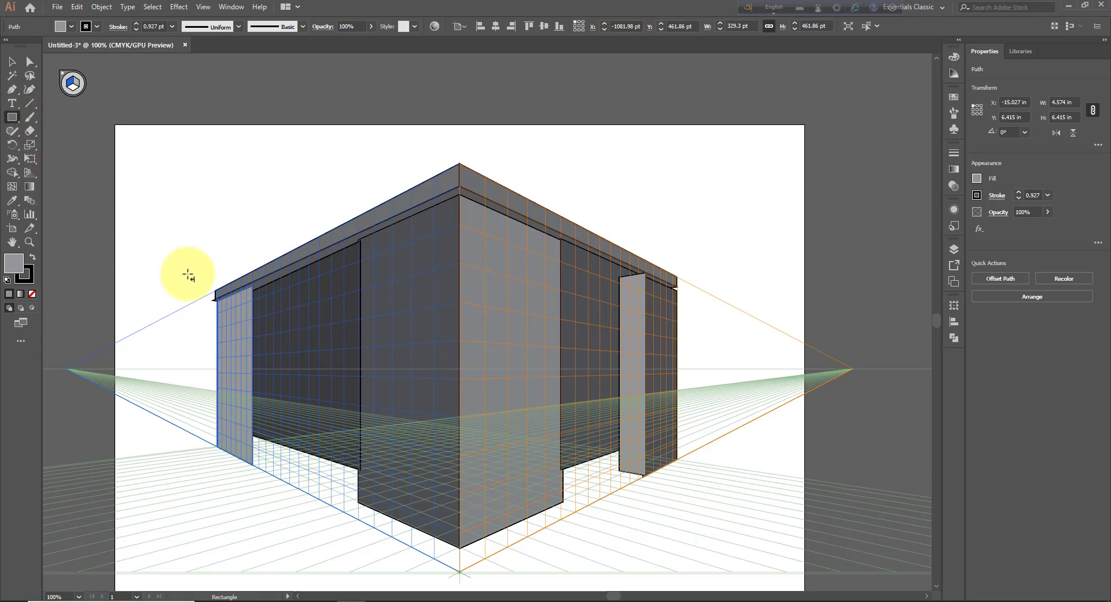
{"action": "left_click", "coordinate": [78, 87]}
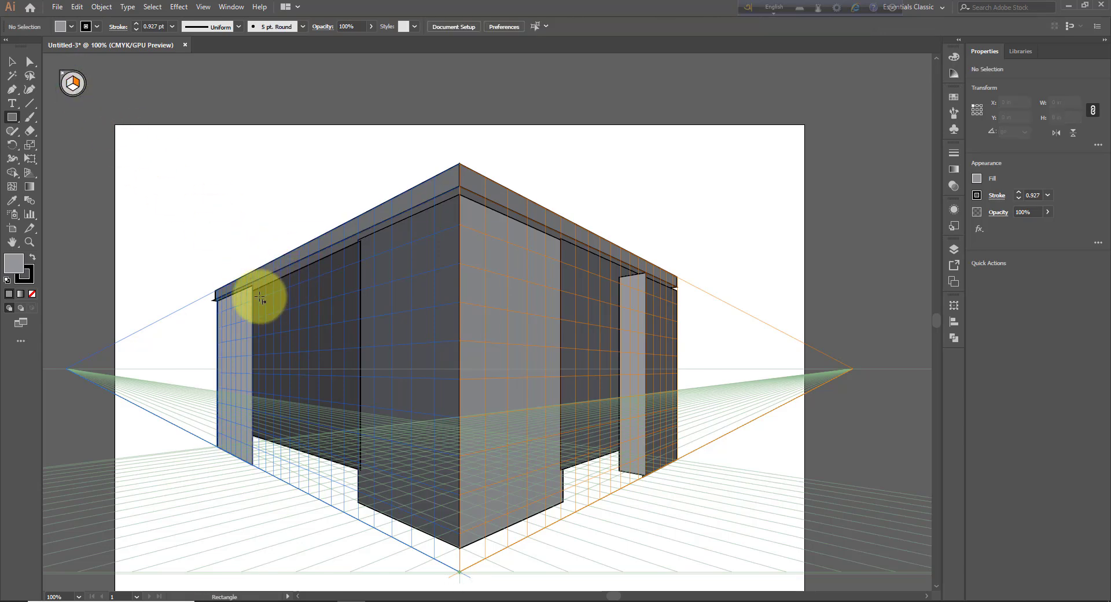
{"action": "left_click_drag", "start_coordinate": [253, 292], "coordinate": [284, 467]}
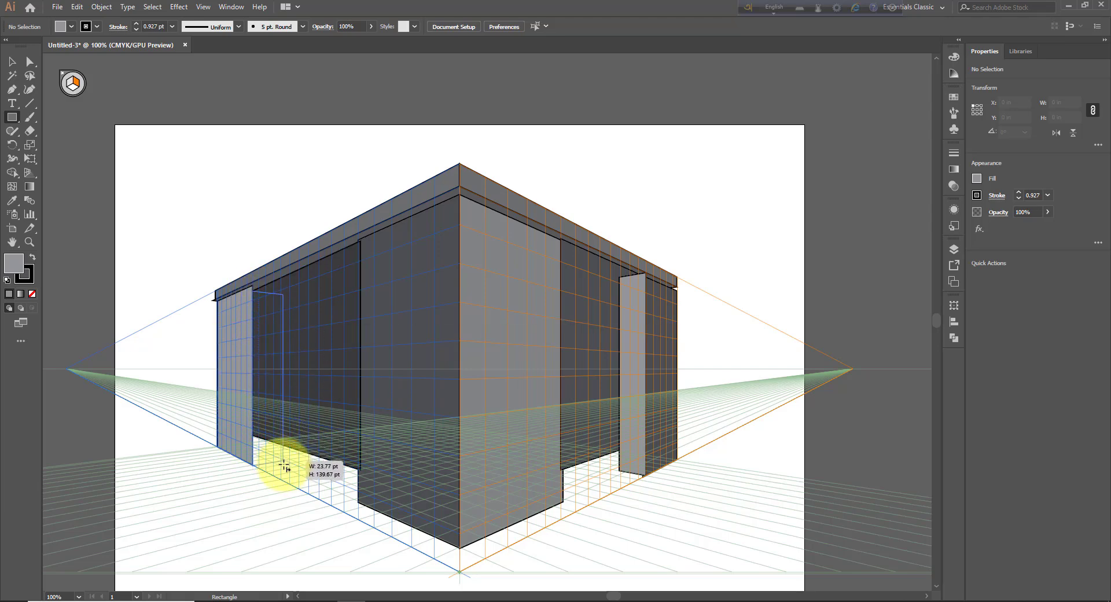
{"action": "left_click_drag", "start_coordinate": [284, 463], "coordinate": [284, 463]}
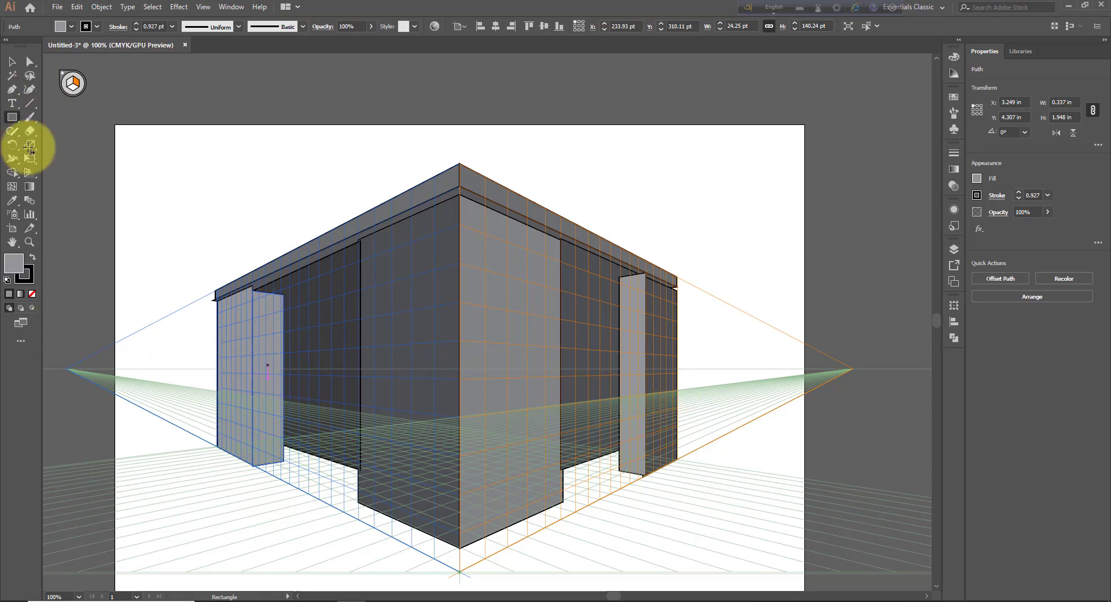
Step: Fill the left wall's end panel with dark grey
{"action": "left_click", "coordinate": [14, 60]}
{"action": "left_click", "coordinate": [236, 374]}
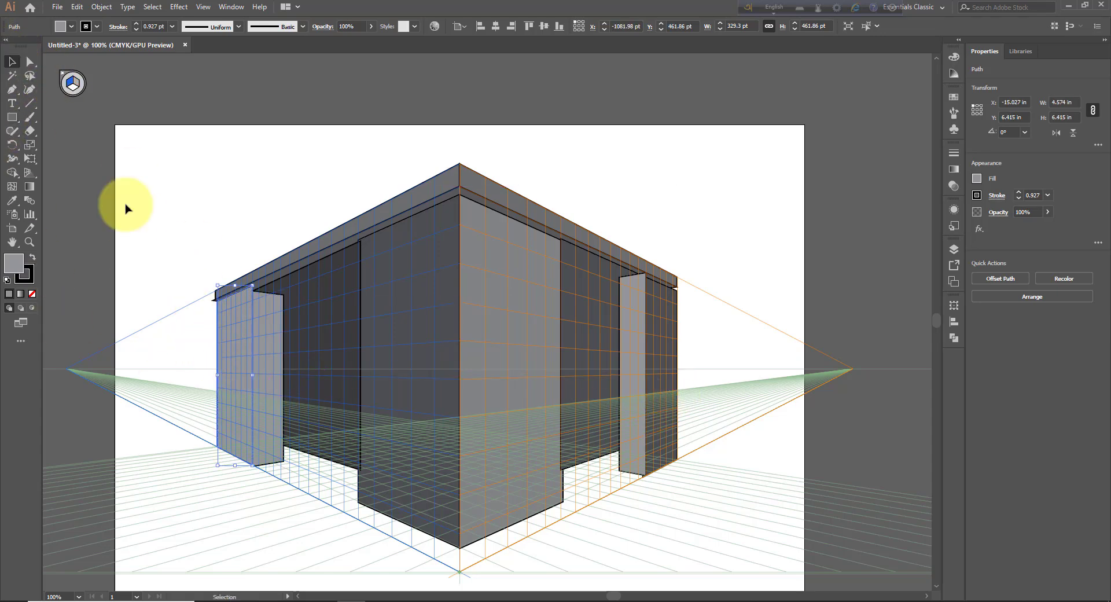
{"action": "left_click", "coordinate": [71, 27]}
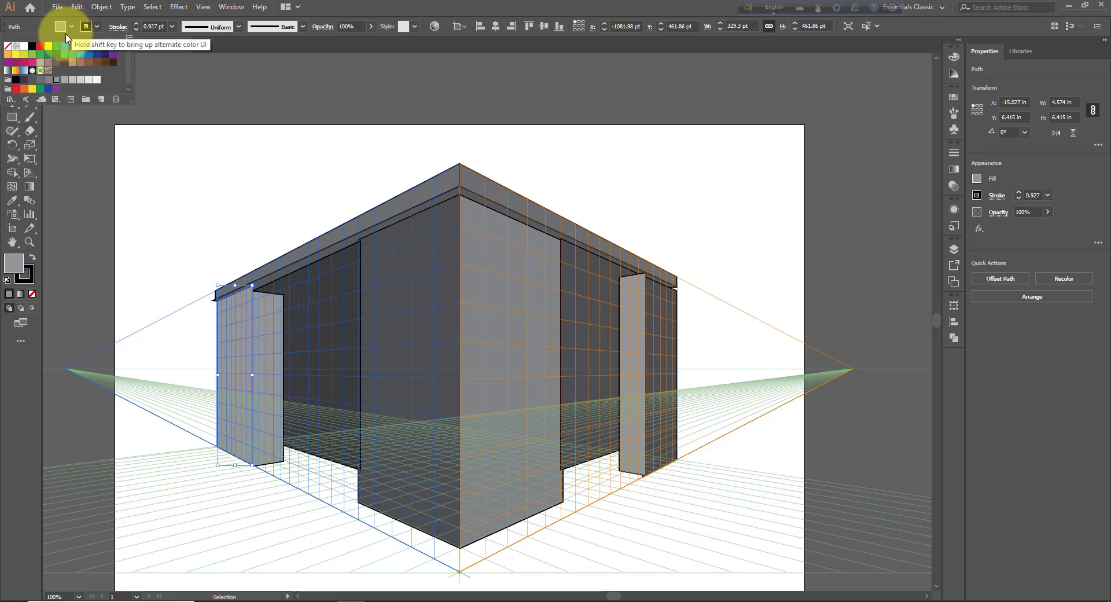
{"action": "left_click", "coordinate": [30, 85]}
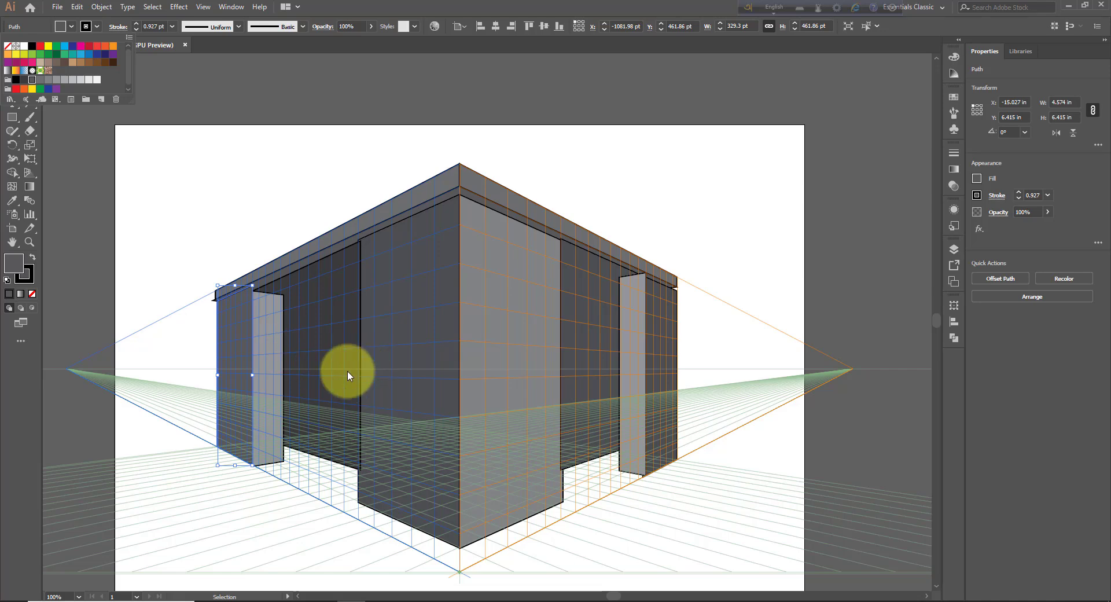
{"action": "left_click", "coordinate": [26, 84]}
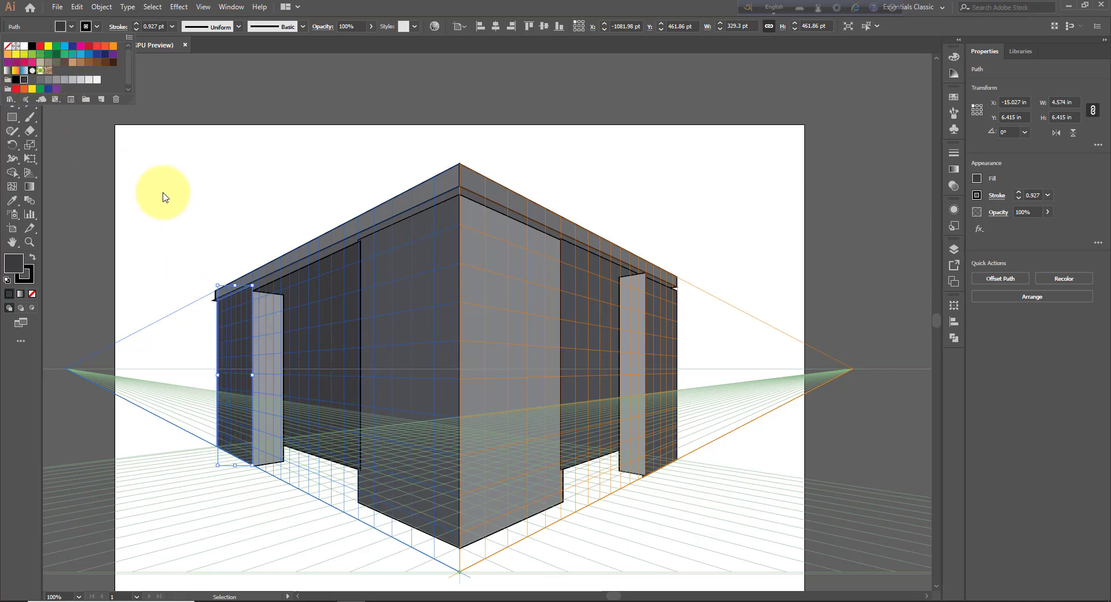
{"action": "left_click", "coordinate": [229, 188]}
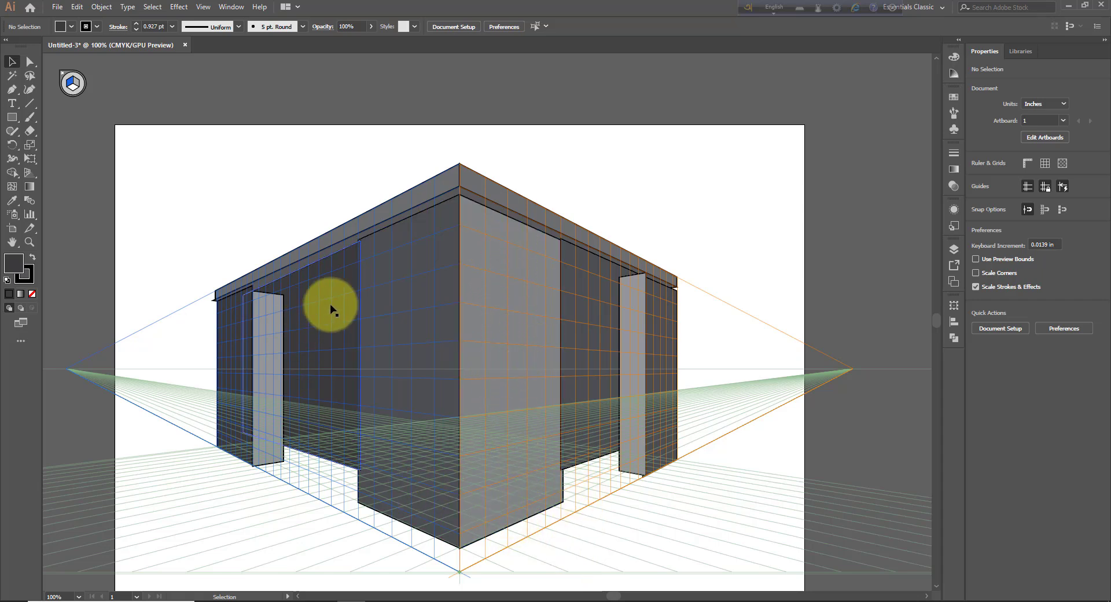
Step: Lower the dark left end panel's top and raise the light pillar up to the roof beam
{"action": "left_click", "coordinate": [267, 323]}
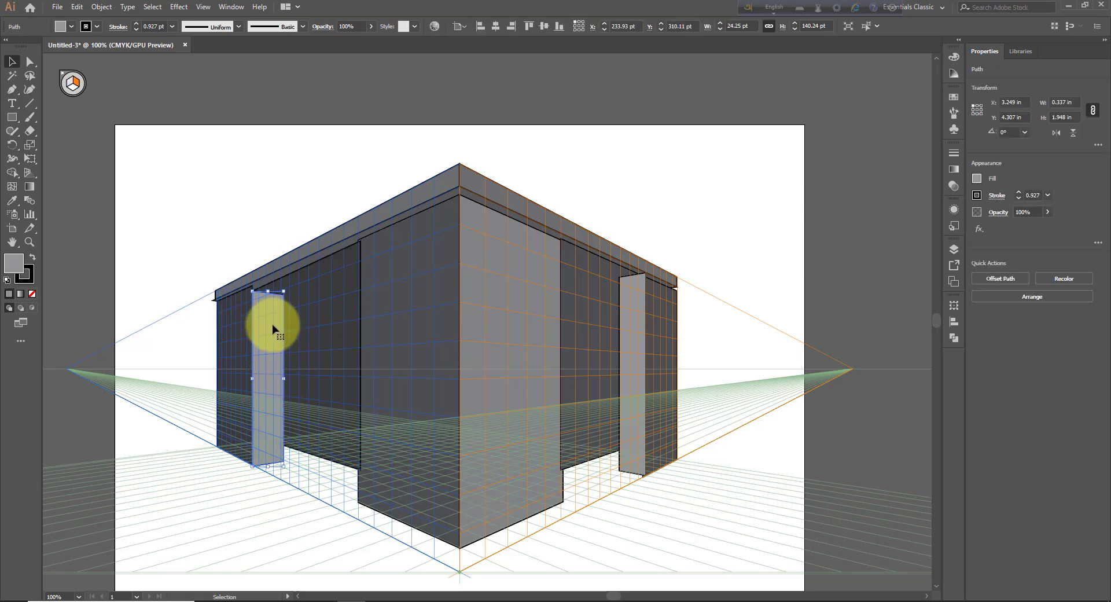
{"action": "key", "text": "ctrl+equal"}
{"action": "key", "text": "ctrl+equal"}
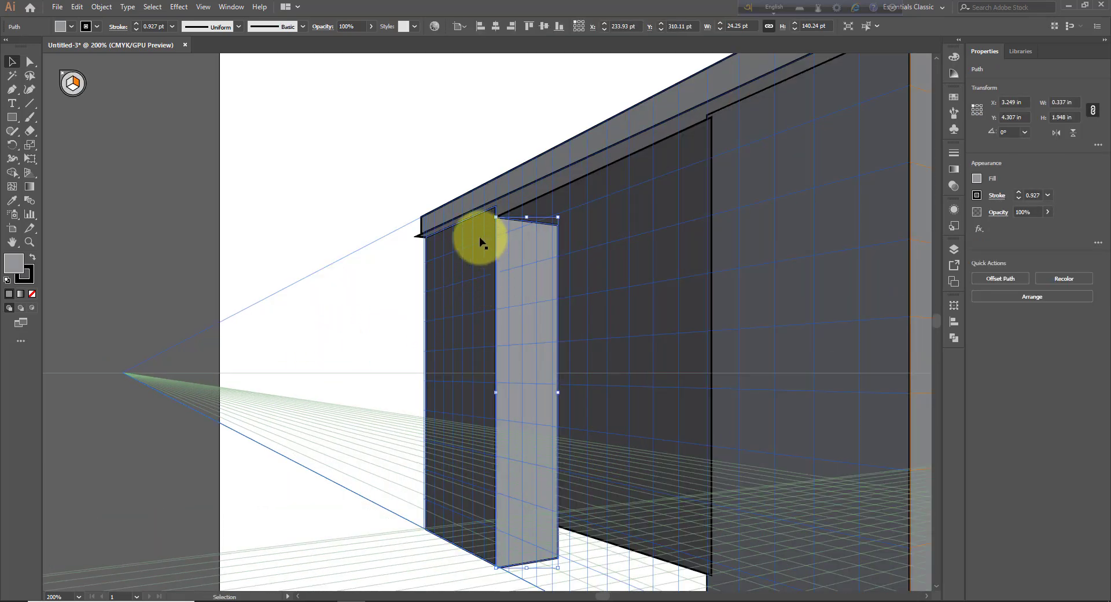
{"action": "left_click", "coordinate": [470, 223]}
{"action": "left_click_drag", "start_coordinate": [461, 206], "coordinate": [526, 213]}
{"action": "left_click", "coordinate": [519, 244]}
{"action": "left_click", "coordinate": [335, 198]}
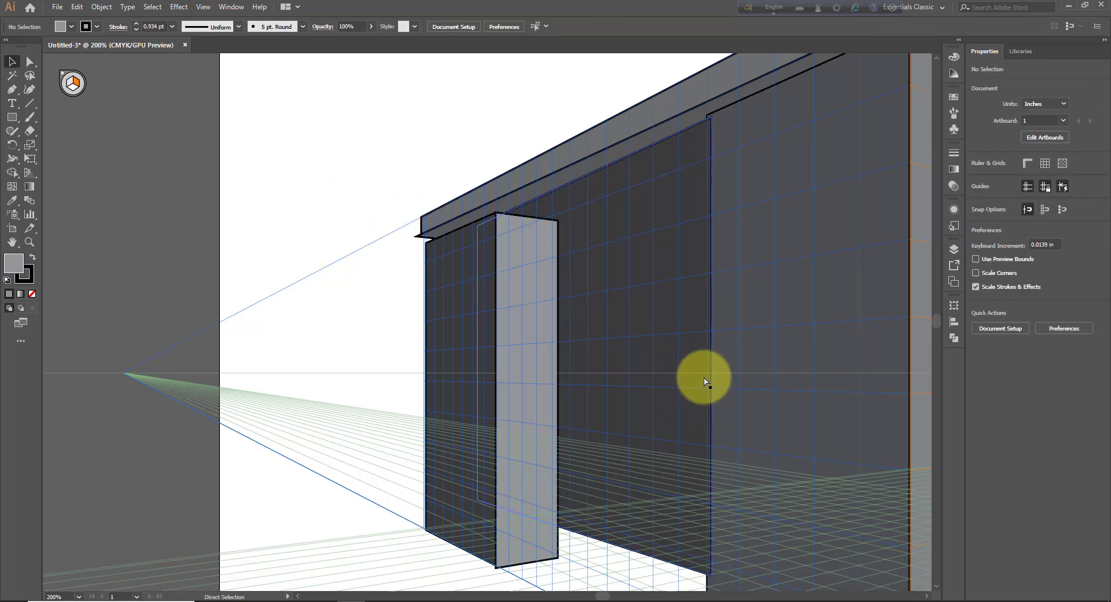
Step: Zoom to frame the whole building and pick the Rectangle tool
{"action": "key", "text": "ctrl+minus"}
{"action": "key", "text": "ctrl+minus"}
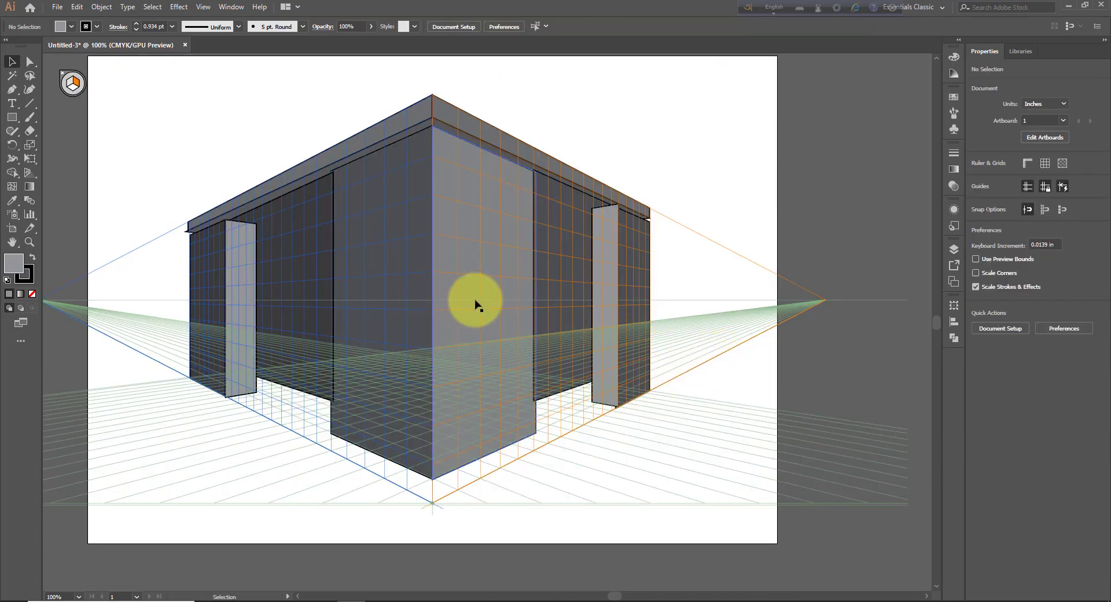
{"action": "key", "text": "ctrl+plus"}
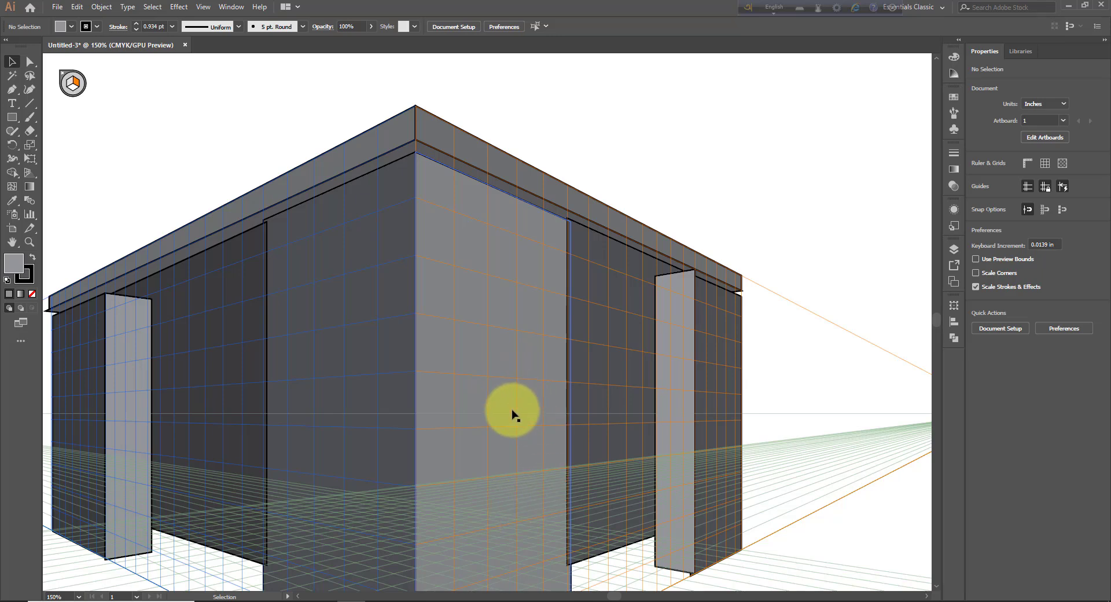
{"action": "left_click", "coordinate": [12, 118]}
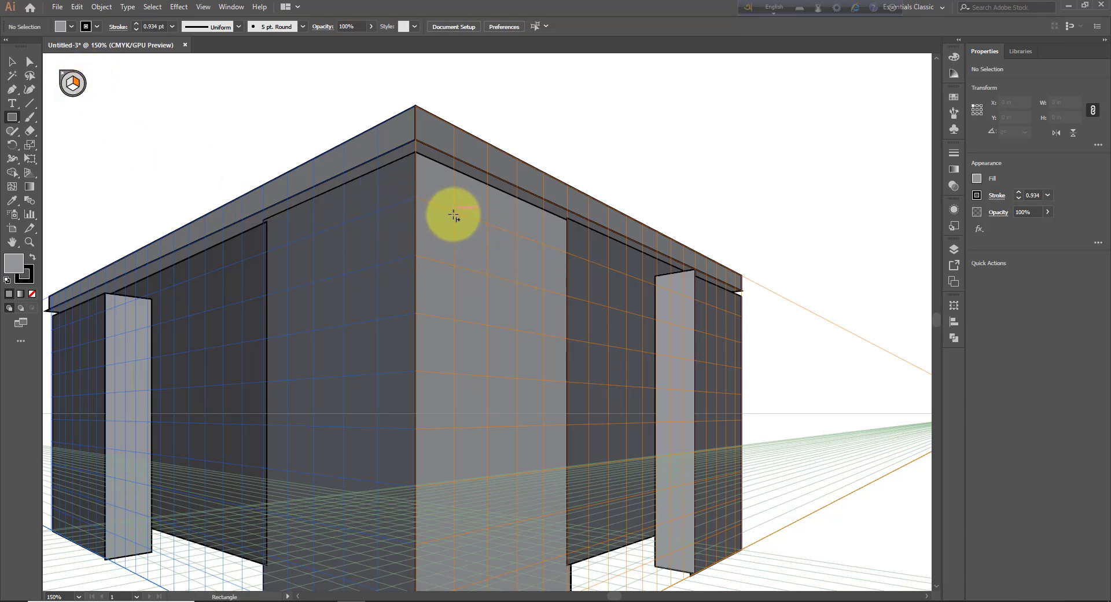
Step: Draw the first window near the top of the right wall, filled with the dark wall colour
{"action": "left_click_drag", "start_coordinate": [453, 215], "coordinate": [491, 274]}
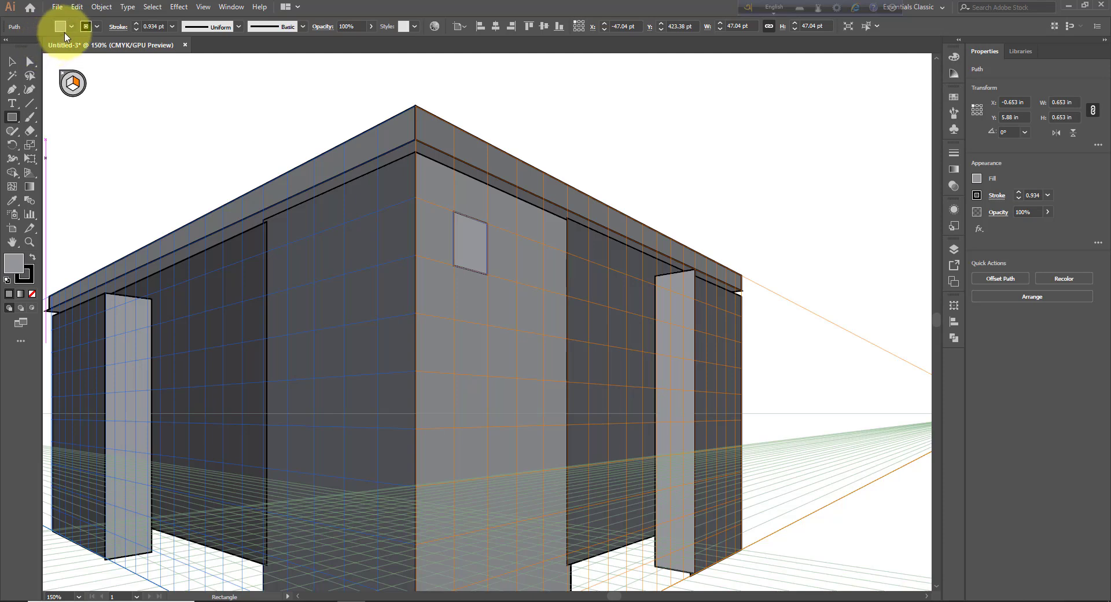
{"action": "left_click", "coordinate": [14, 201]}
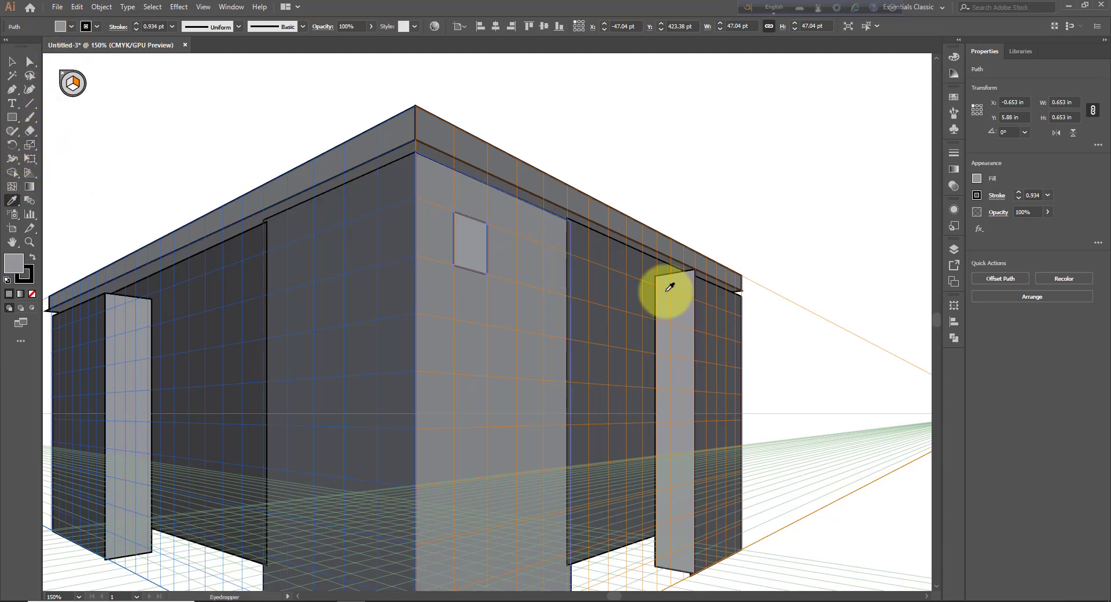
{"action": "left_click", "coordinate": [706, 291]}
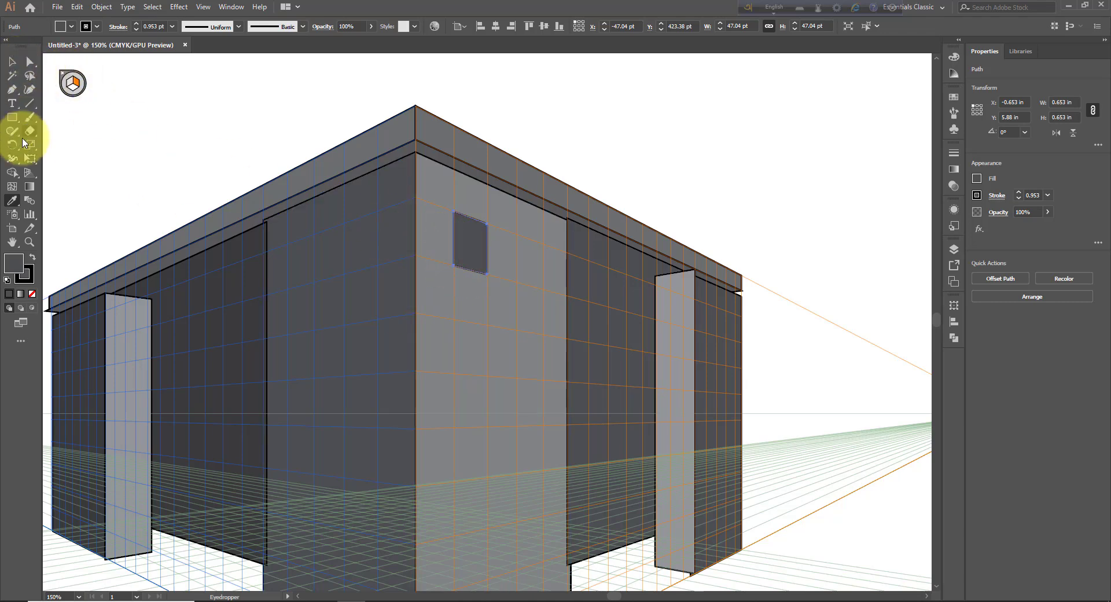
Step: Draw the remaining top-row, second-row and third-row dark windows on the right wall
{"action": "left_click", "coordinate": [12, 117]}
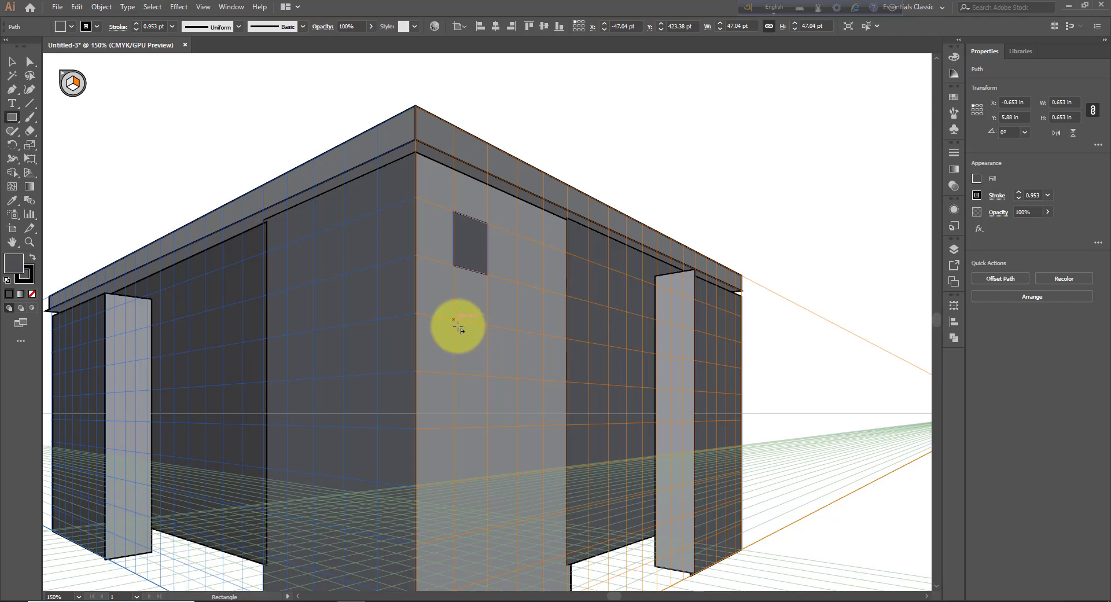
{"action": "left_click_drag", "start_coordinate": [457, 322], "coordinate": [489, 374]}
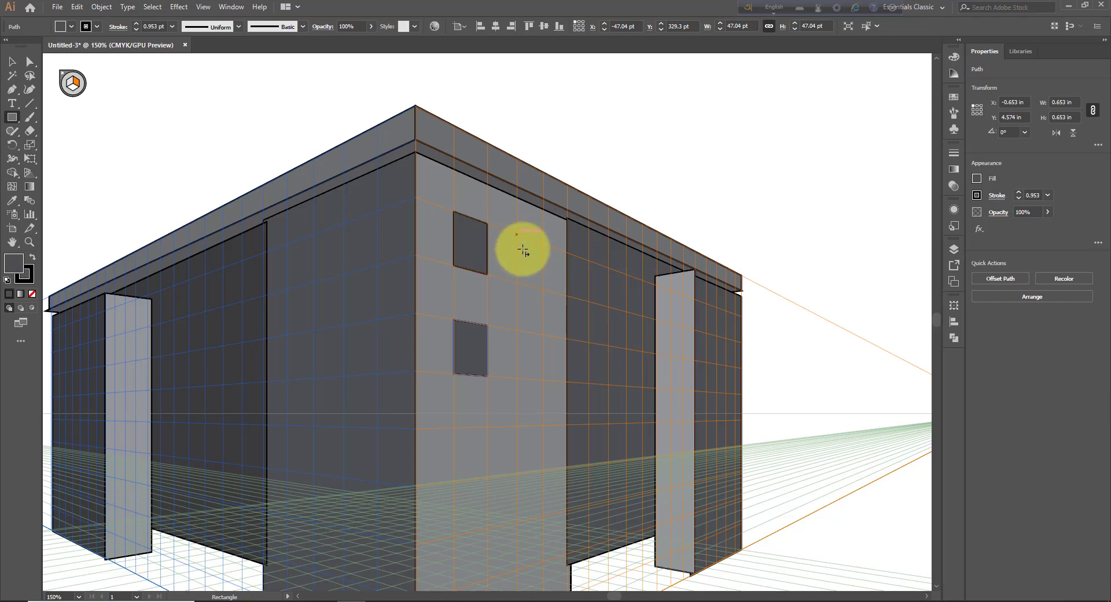
{"action": "left_click_drag", "start_coordinate": [523, 249], "coordinate": [542, 284]}
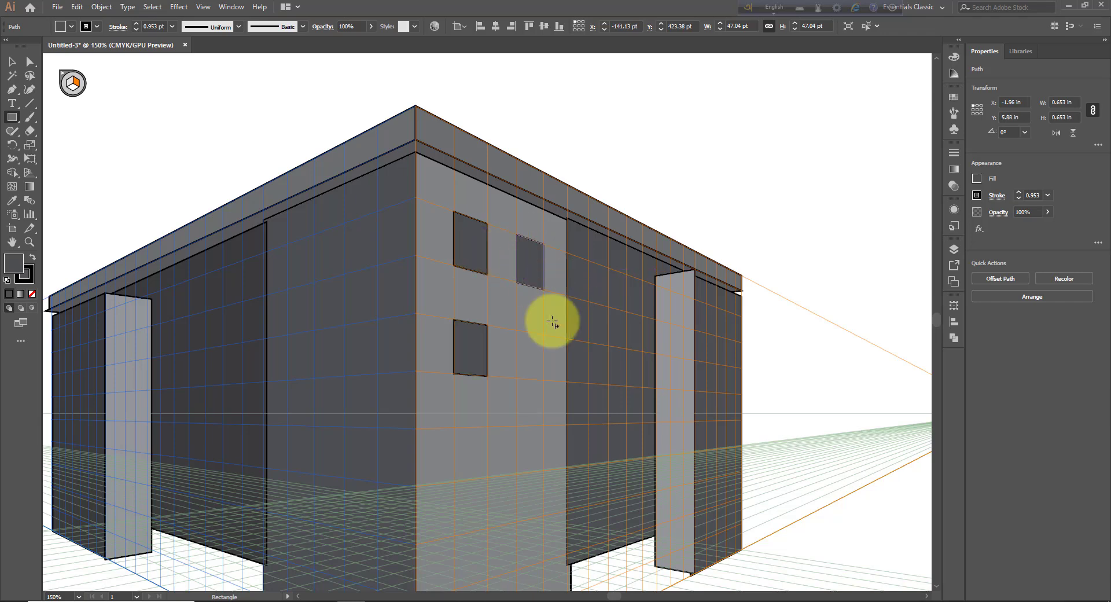
{"action": "left_click_drag", "start_coordinate": [520, 335], "coordinate": [547, 383]}
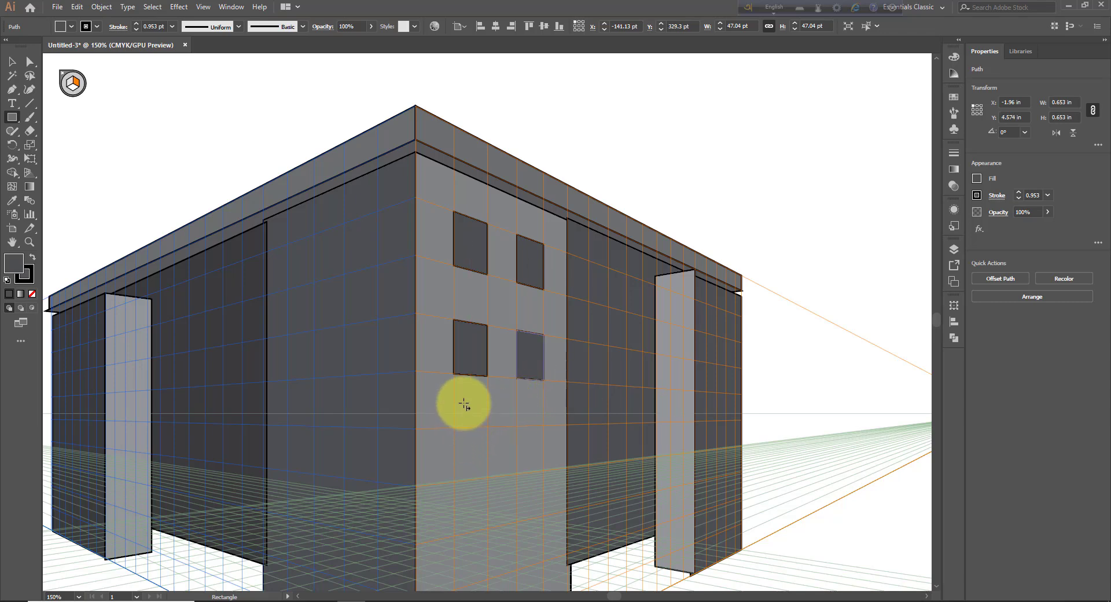
{"action": "left_click_drag", "start_coordinate": [457, 430], "coordinate": [487, 480]}
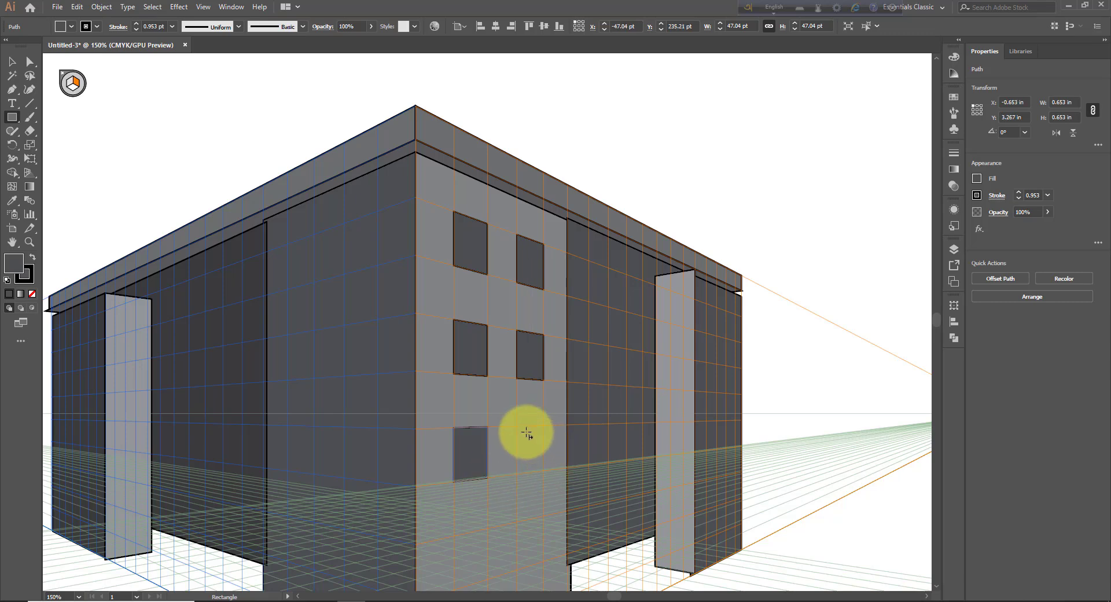
{"action": "left_click_drag", "start_coordinate": [520, 427], "coordinate": [545, 472]}
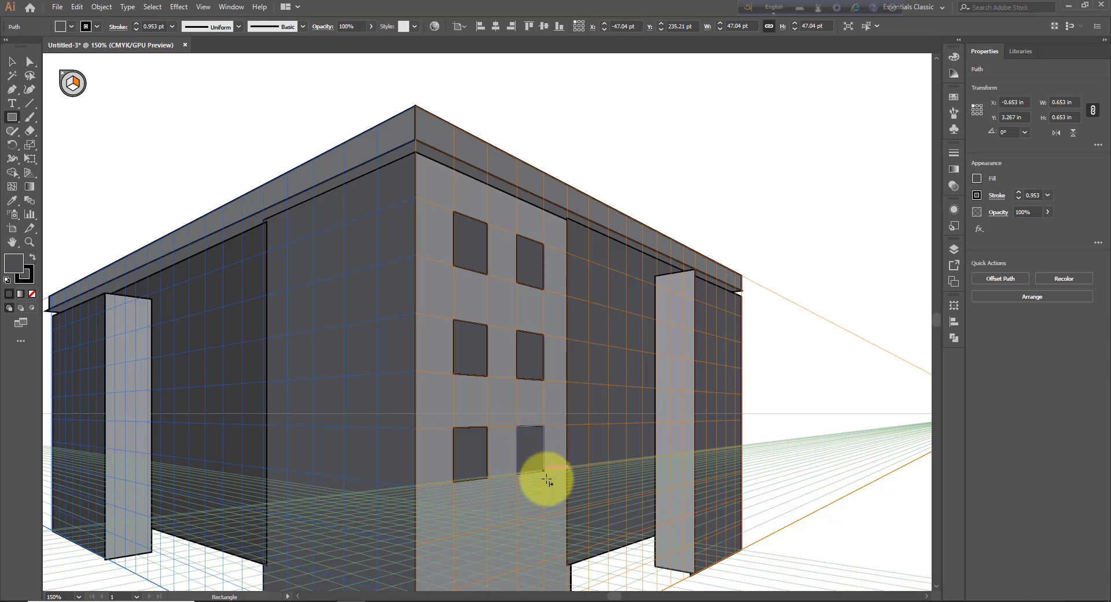
Step: Zoom in on the lower floors and draw the fourth-row pair of windows
{"action": "left_click", "coordinate": [518, 543], "text": "ctrl+alt"}
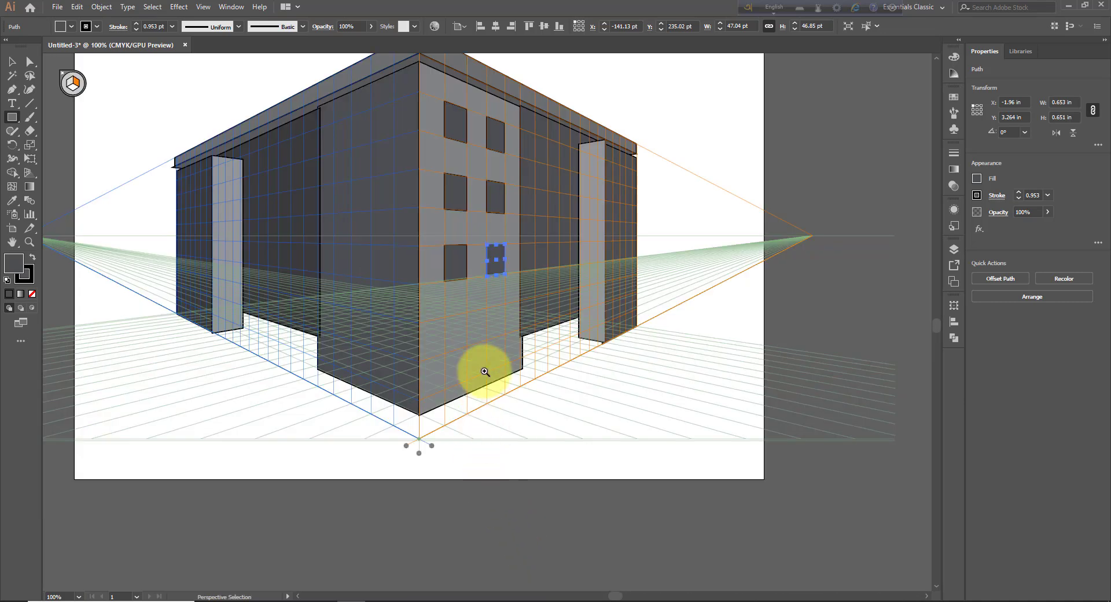
{"action": "left_click", "coordinate": [466, 355], "text": "ctrl"}
{"action": "left_click_drag", "start_coordinate": [431, 278], "coordinate": [467, 318]}
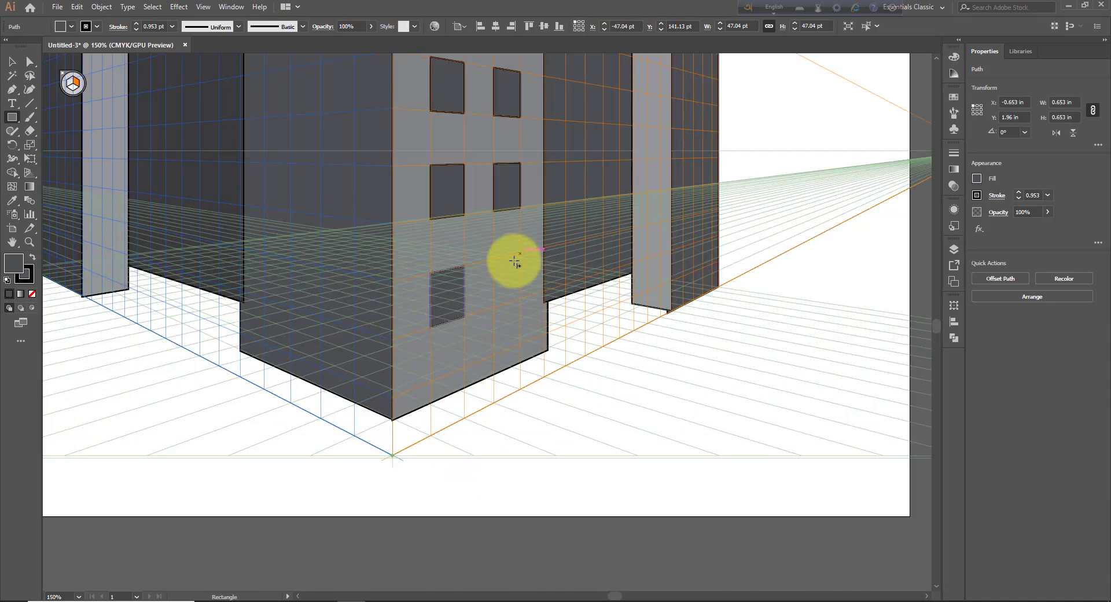
{"action": "left_click_drag", "start_coordinate": [499, 272], "coordinate": [523, 301]}
{"action": "scroll", "coordinate": [492, 222], "scroll_direction": "down", "scroll_amount": 3}
{"action": "key", "text": "shift+v"}
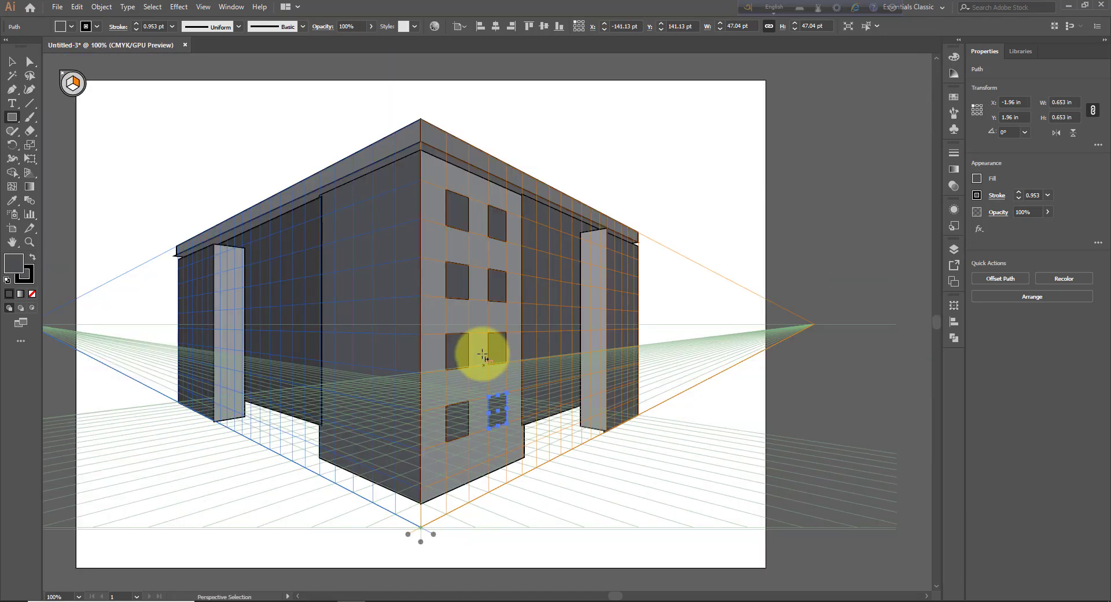
{"action": "key", "text": "m"}
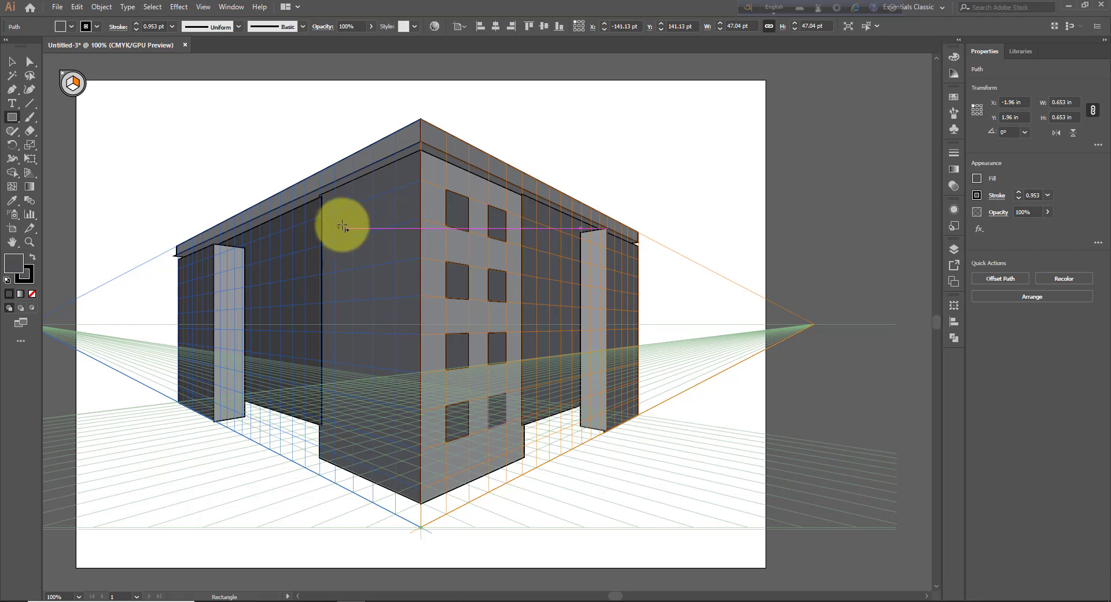
{"action": "scroll", "coordinate": [404, 248], "scroll_direction": "up", "scroll_amount": 1}
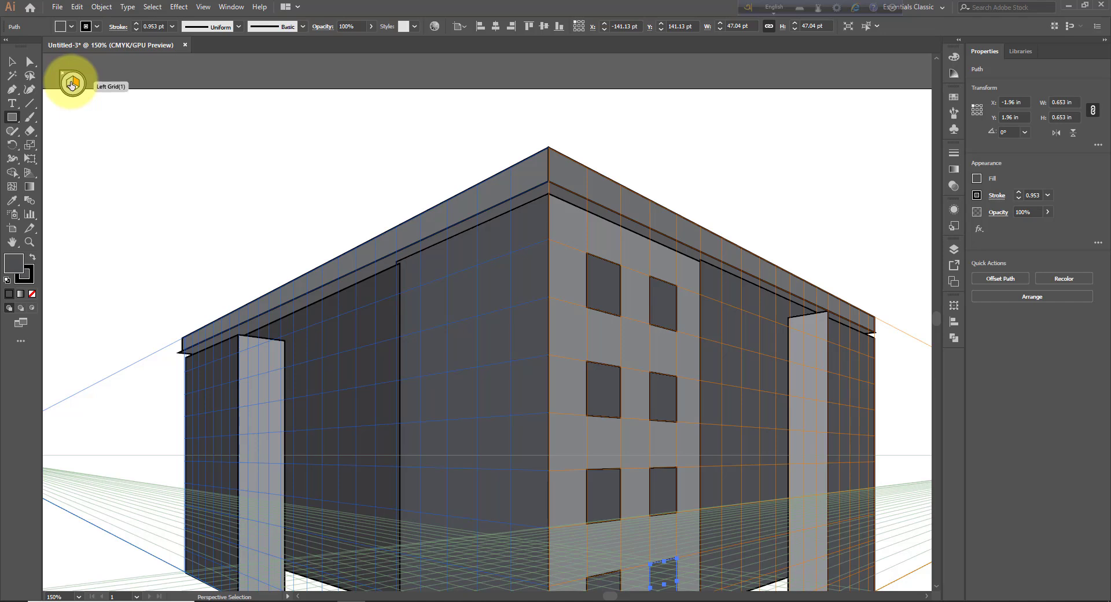
Step: On the left plane, draw the first left-wall window, filled with the light grey wall colour
{"action": "left_click", "coordinate": [71, 85]}
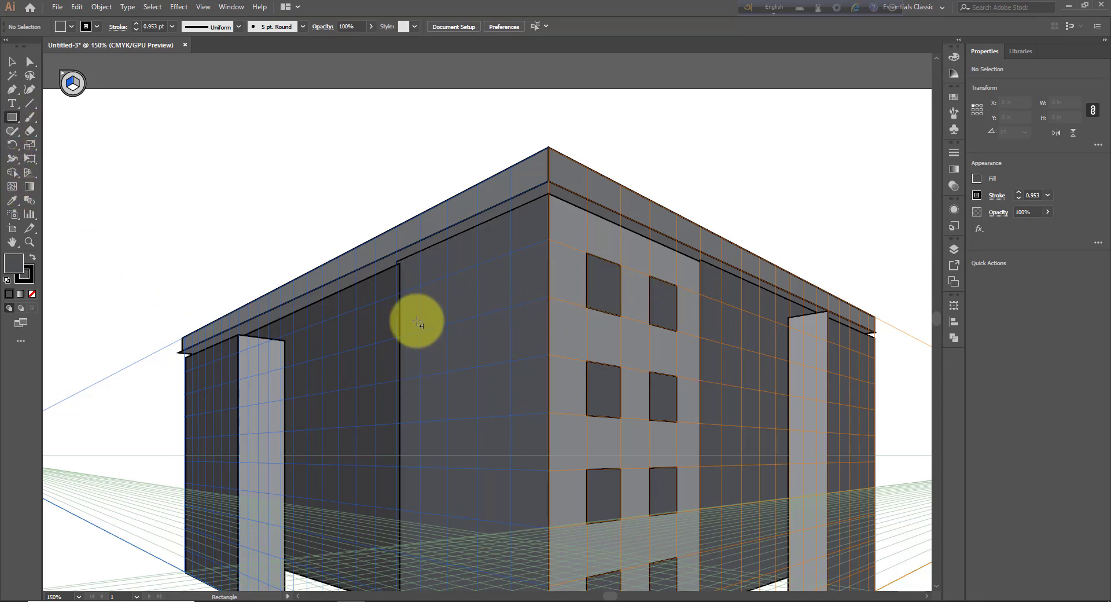
{"action": "left_click_drag", "start_coordinate": [421, 286], "coordinate": [449, 322]}
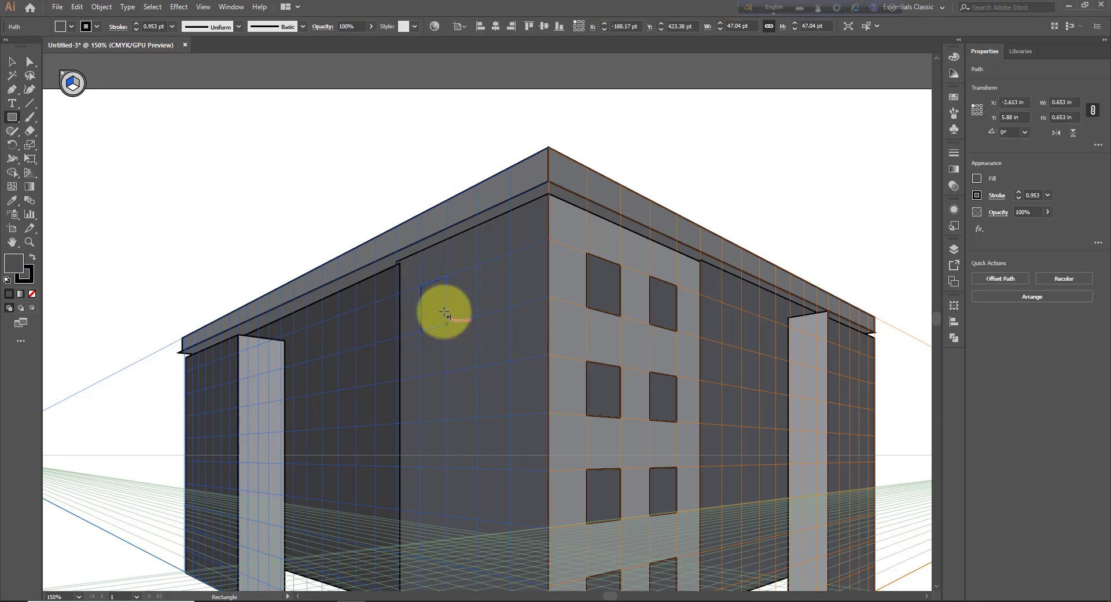
{"action": "left_click", "coordinate": [12, 200]}
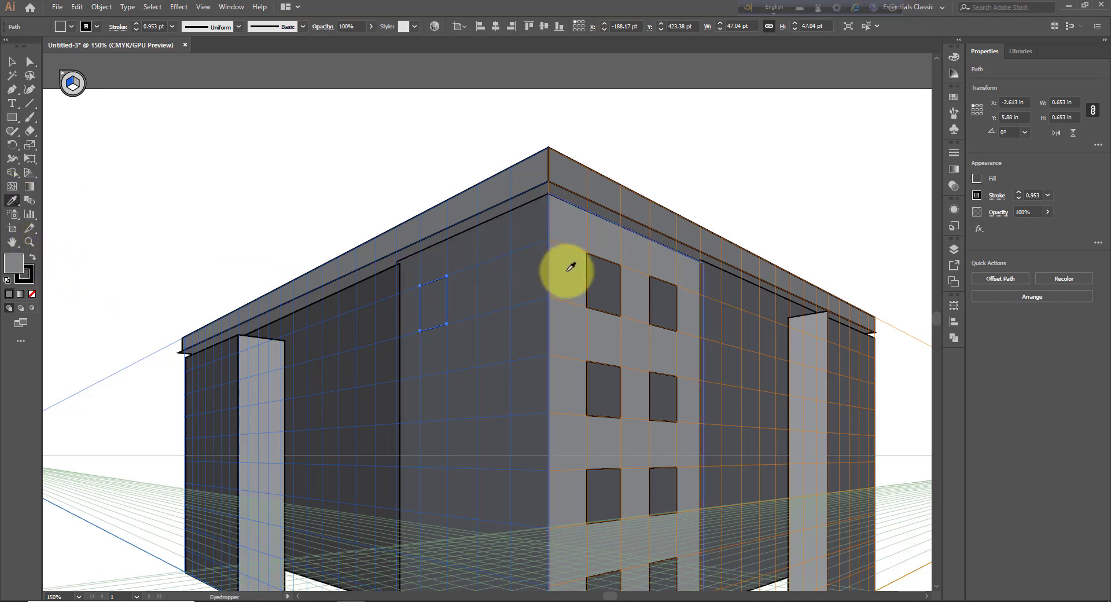
{"action": "left_click", "coordinate": [571, 262]}
Step: Draw the second top-row window and both second-row windows on the left wall
{"action": "left_click", "coordinate": [12, 63]}
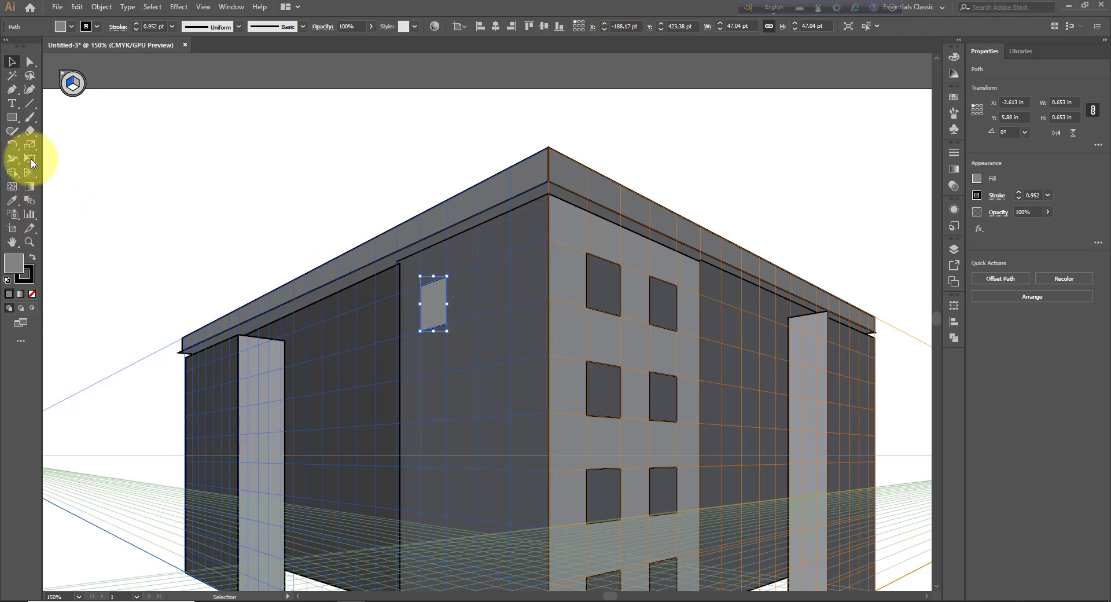
{"action": "left_click", "coordinate": [13, 117]}
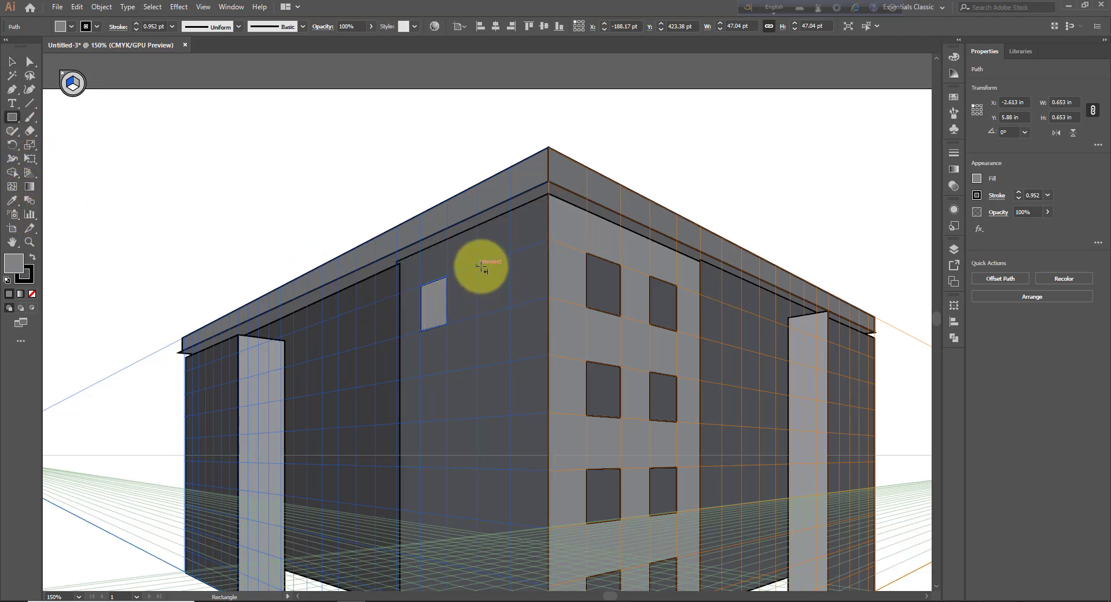
{"action": "left_click_drag", "start_coordinate": [481, 267], "coordinate": [511, 307]}
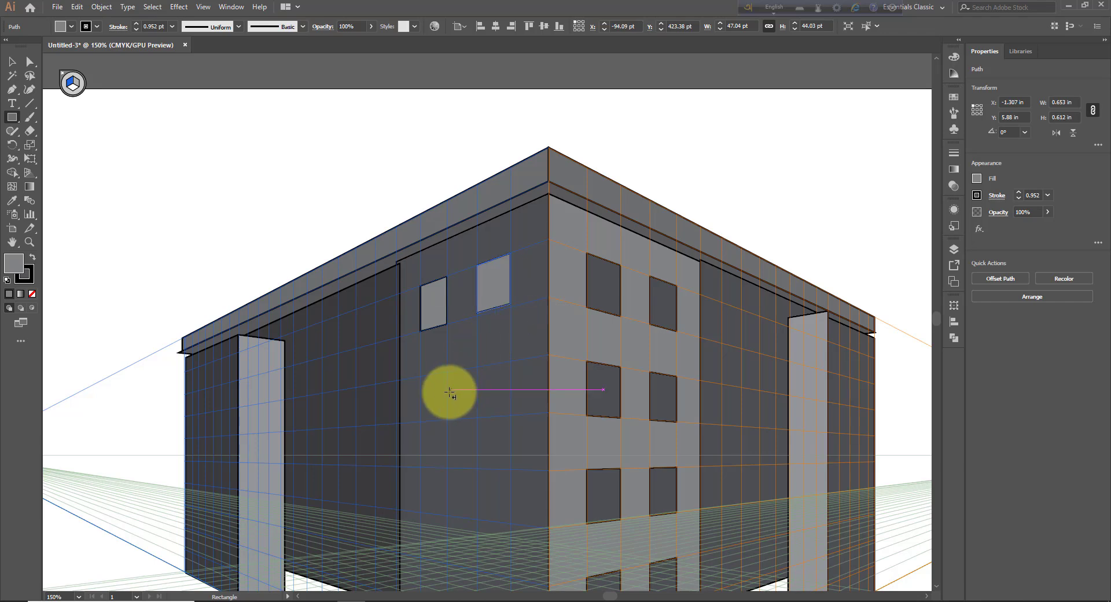
{"action": "left_click_drag", "start_coordinate": [422, 373], "coordinate": [450, 418]}
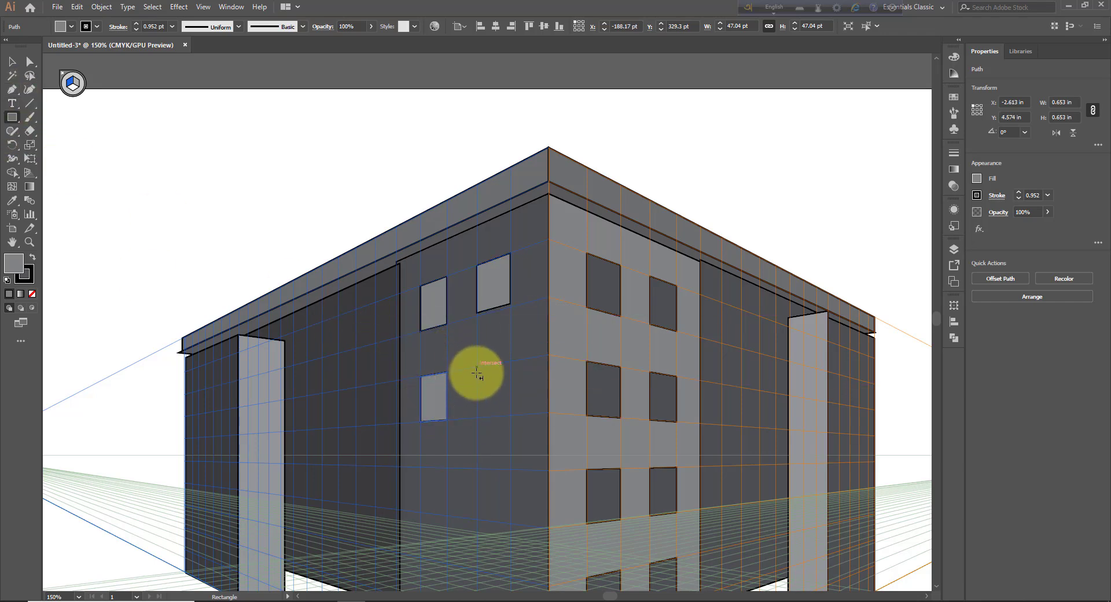
{"action": "left_click_drag", "start_coordinate": [477, 366], "coordinate": [512, 417]}
Step: Draw the pair of third-row windows on the left wall
{"action": "scroll", "coordinate": [486, 474], "scroll_direction": "down", "scroll_amount": 1}
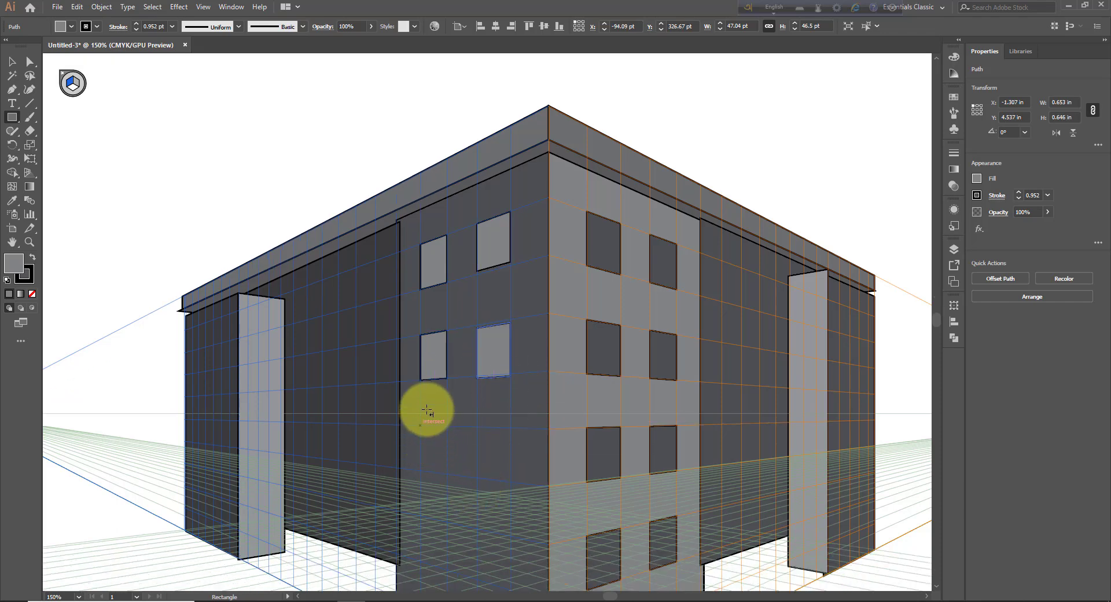
{"action": "left_click_drag", "start_coordinate": [421, 427], "coordinate": [446, 473]}
{"action": "left_click_drag", "start_coordinate": [478, 427], "coordinate": [510, 482]}
{"action": "scroll", "coordinate": [504, 424], "scroll_direction": "down", "scroll_amount": 1}
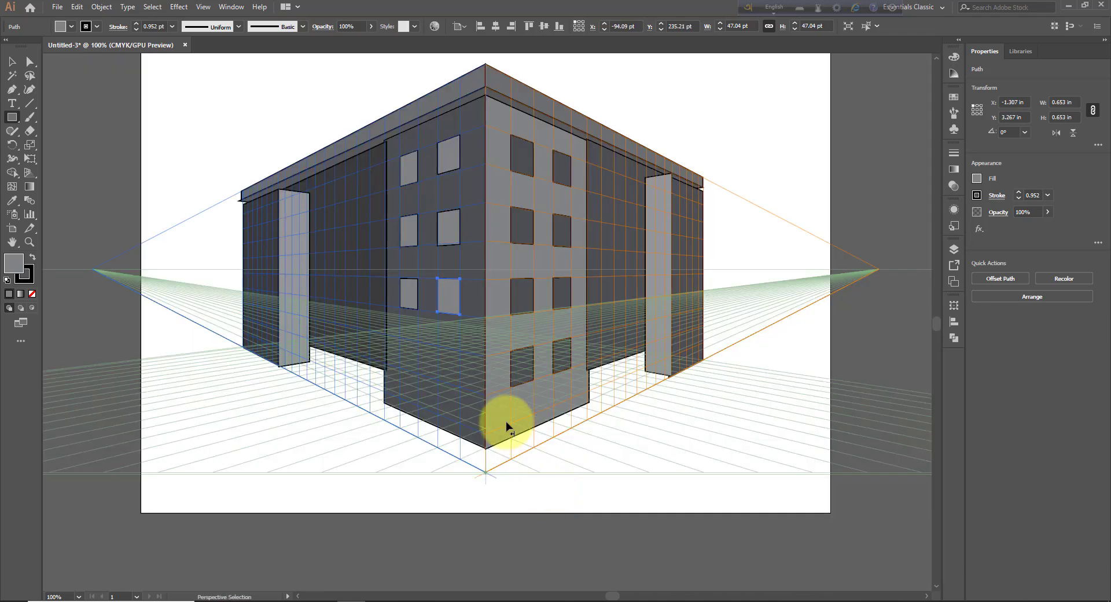
{"action": "scroll", "coordinate": [459, 371], "scroll_direction": "up", "scroll_amount": 1}
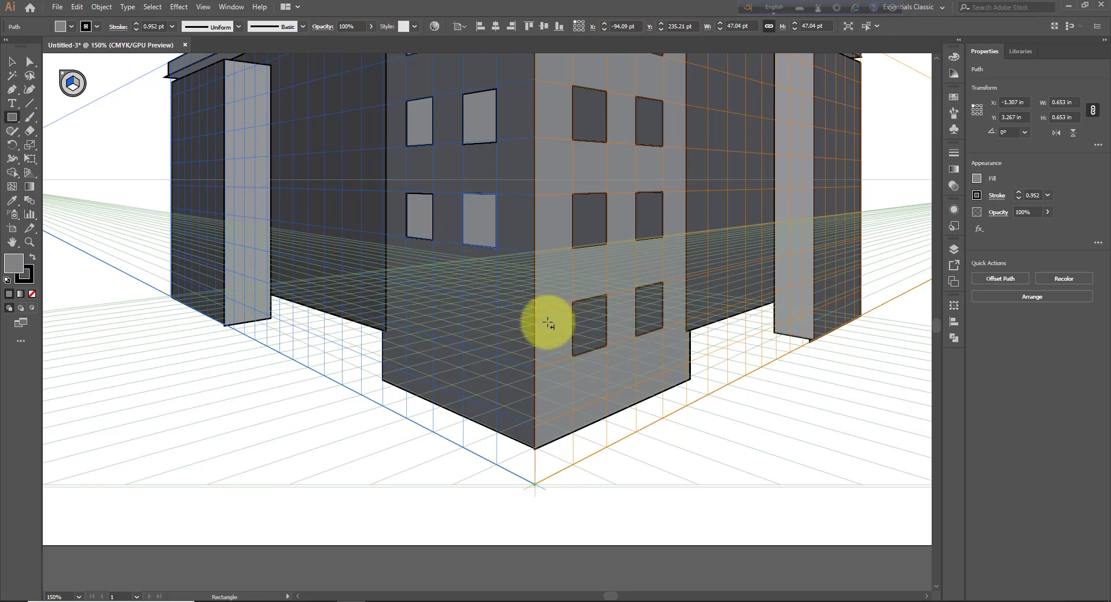
Step: Draw the fourth-row pair of left-wall windows and zoom out to view the building
{"action": "left_click_drag", "start_coordinate": [410, 282], "coordinate": [437, 342]}
{"action": "left_click_drag", "start_coordinate": [463, 296], "coordinate": [502, 364]}
{"action": "left_click", "coordinate": [565, 322], "text": "ctrl+alt"}
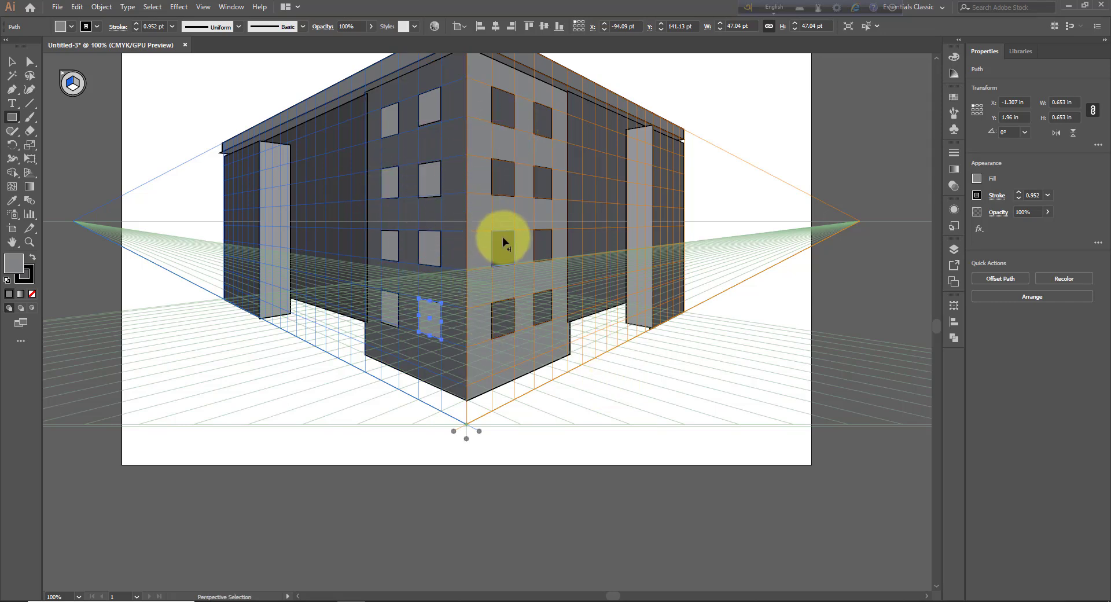
{"action": "scroll", "coordinate": [503, 241], "scroll_direction": "down", "scroll_amount": 1}
{"action": "scroll", "coordinate": [489, 318], "scroll_direction": "up", "scroll_amount": 1}
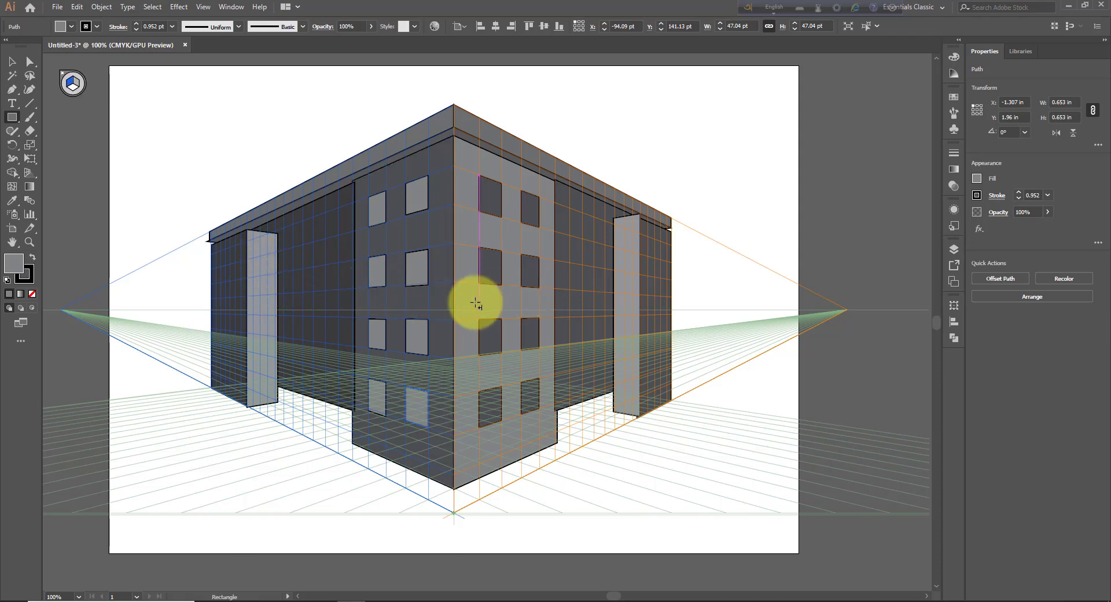
Step: Draw a window near the top of the left pillar, filled with the dark window colour
{"action": "left_click", "coordinate": [434, 296]}
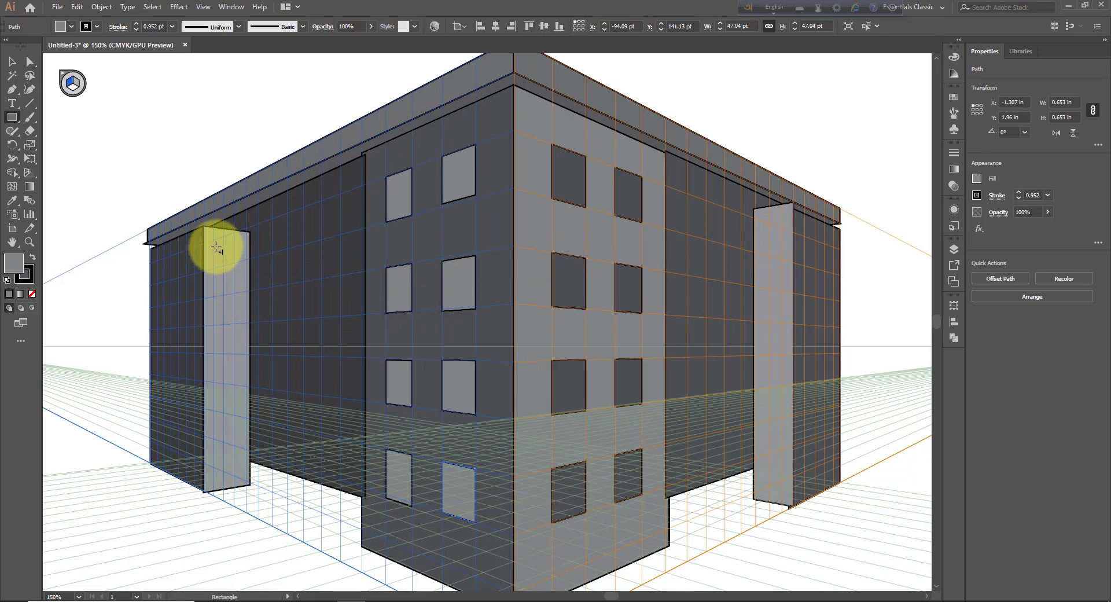
{"action": "left_click_drag", "start_coordinate": [216, 248], "coordinate": [243, 285]}
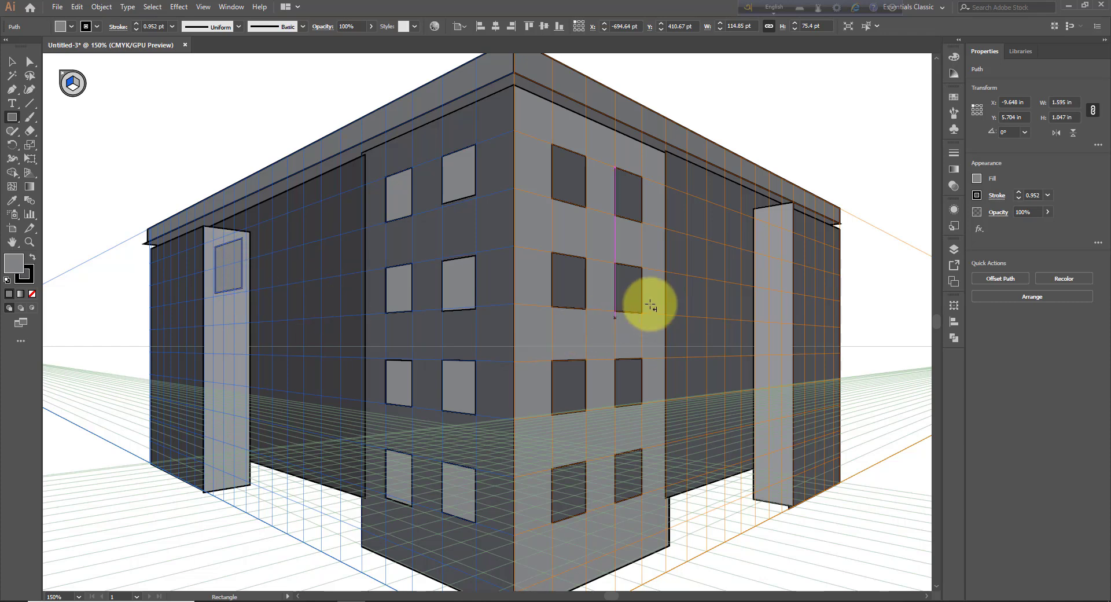
{"action": "left_click", "coordinate": [19, 200]}
{"action": "left_click", "coordinate": [567, 284]}
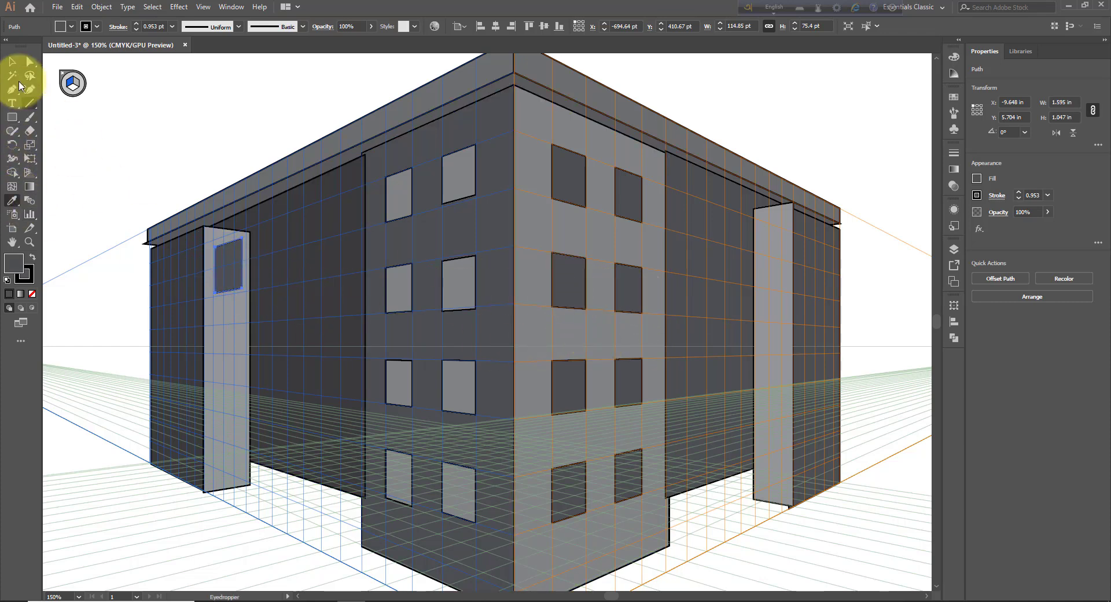
Step: Move the pillar window down the pillar, then zoom in on the right wing to check it
{"action": "left_click", "coordinate": [13, 64]}
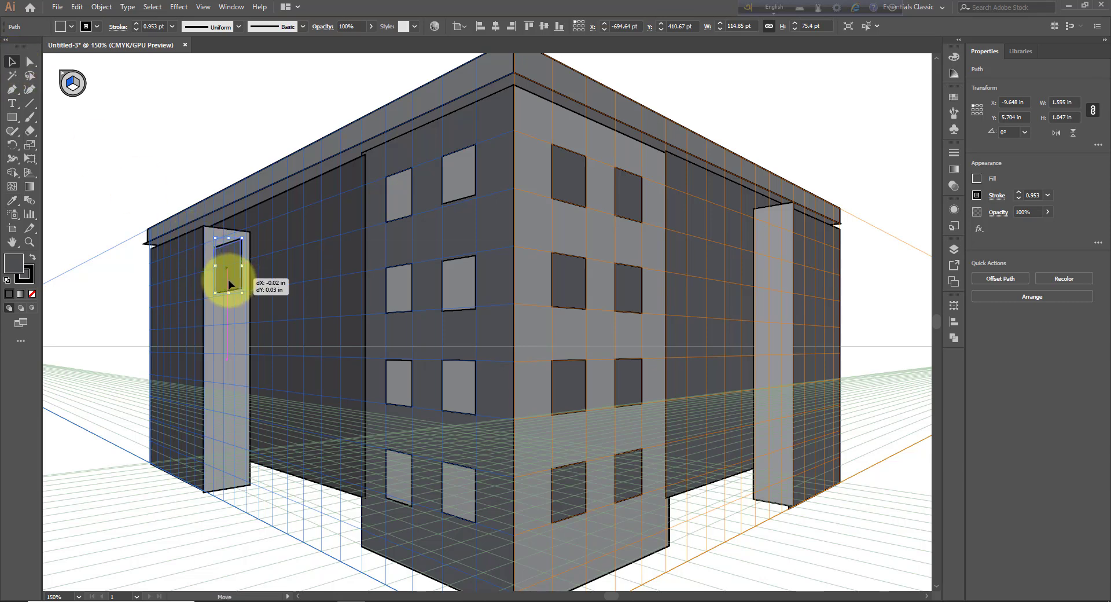
{"action": "left_click_drag", "start_coordinate": [228, 279], "coordinate": [235, 429]}
{"action": "key", "text": "ctrl+minus"}
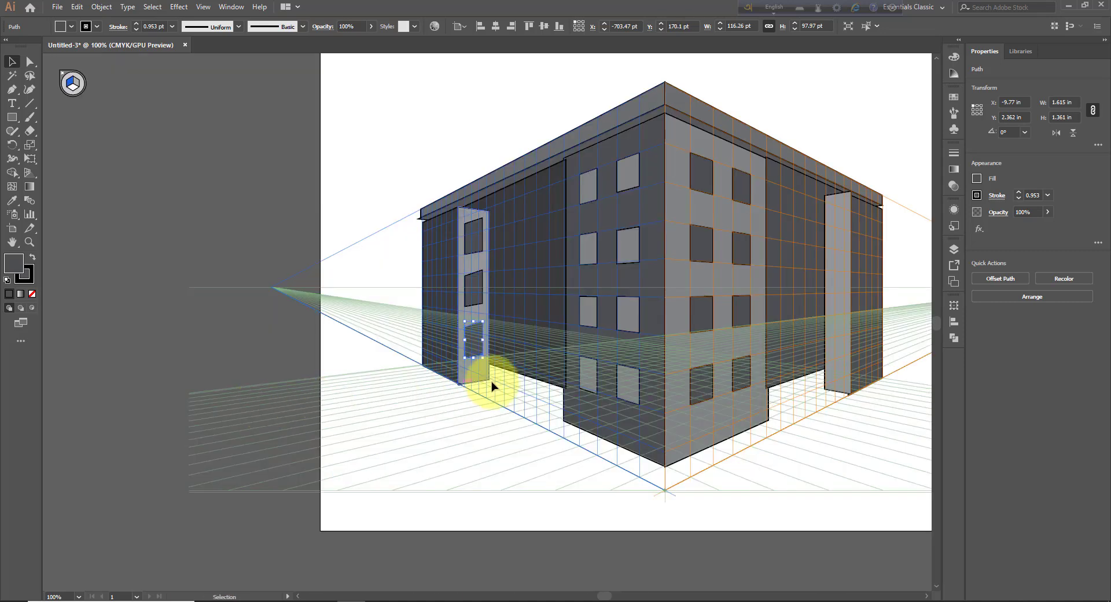
{"action": "left_click", "coordinate": [449, 452]}
{"action": "key", "text": "ctrl+space"}
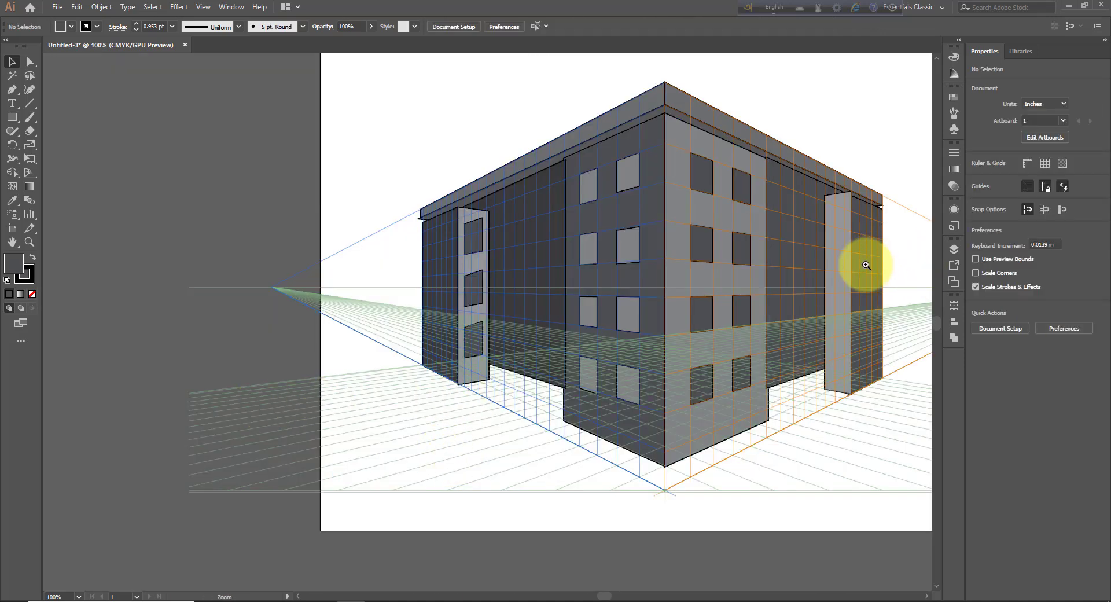
{"action": "left_click", "coordinate": [870, 269]}
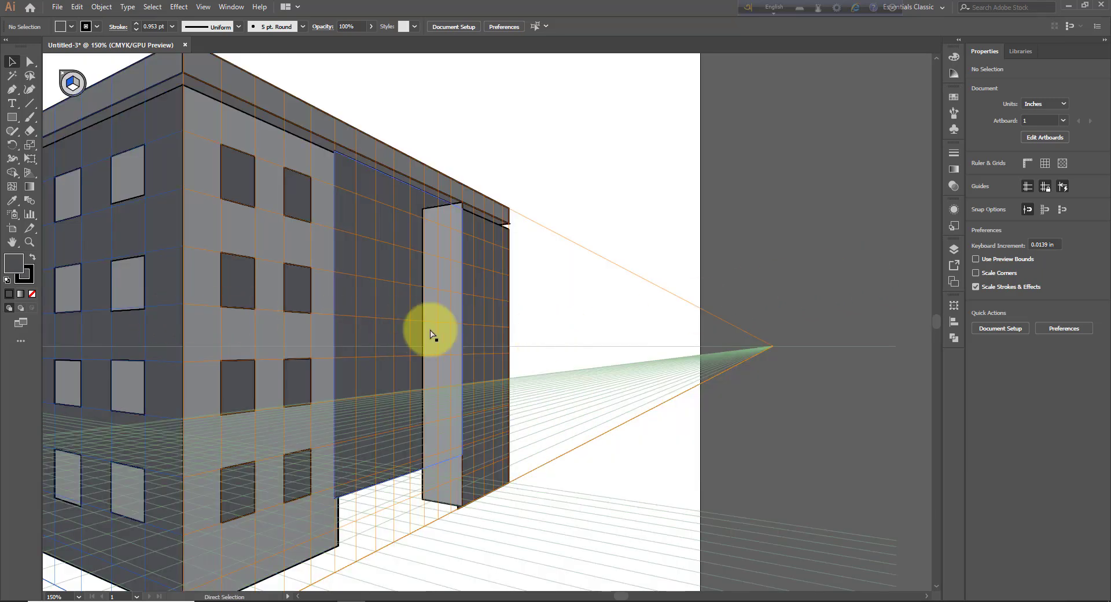
{"action": "key", "text": "ctrl+minus"}
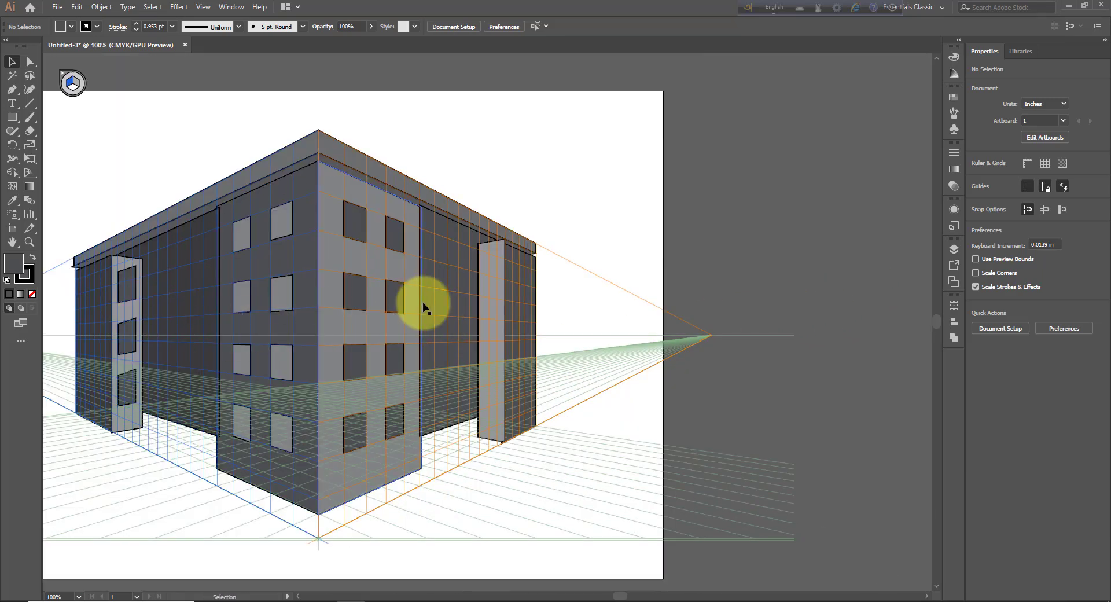
{"action": "left_click", "coordinate": [12, 117]}
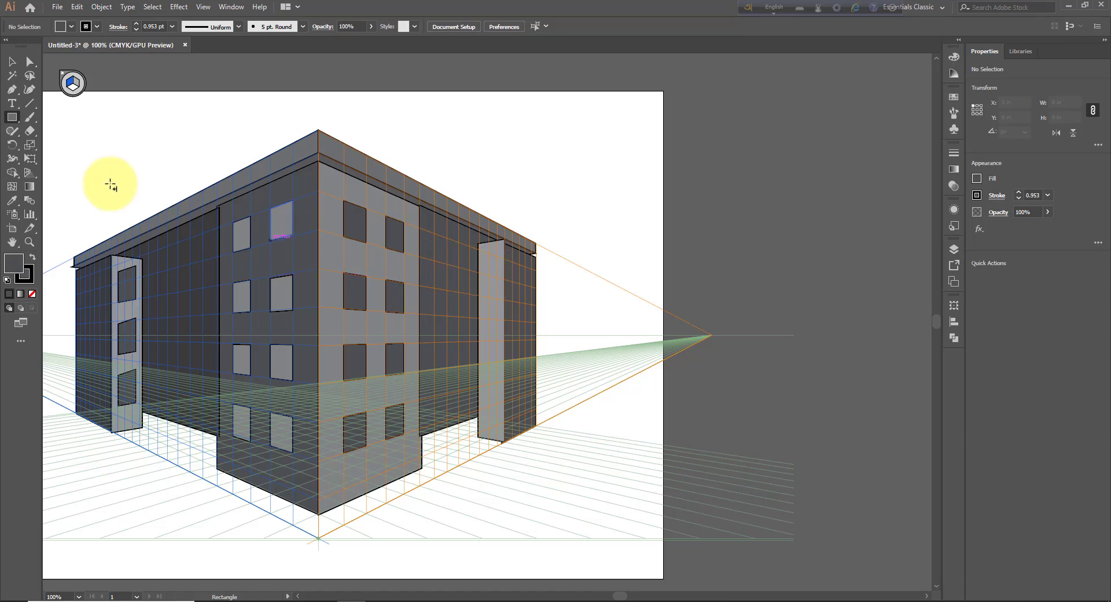
Step: With the right plane active, move the top left-pillar window downward and deselect it
{"action": "left_click", "coordinate": [78, 86]}
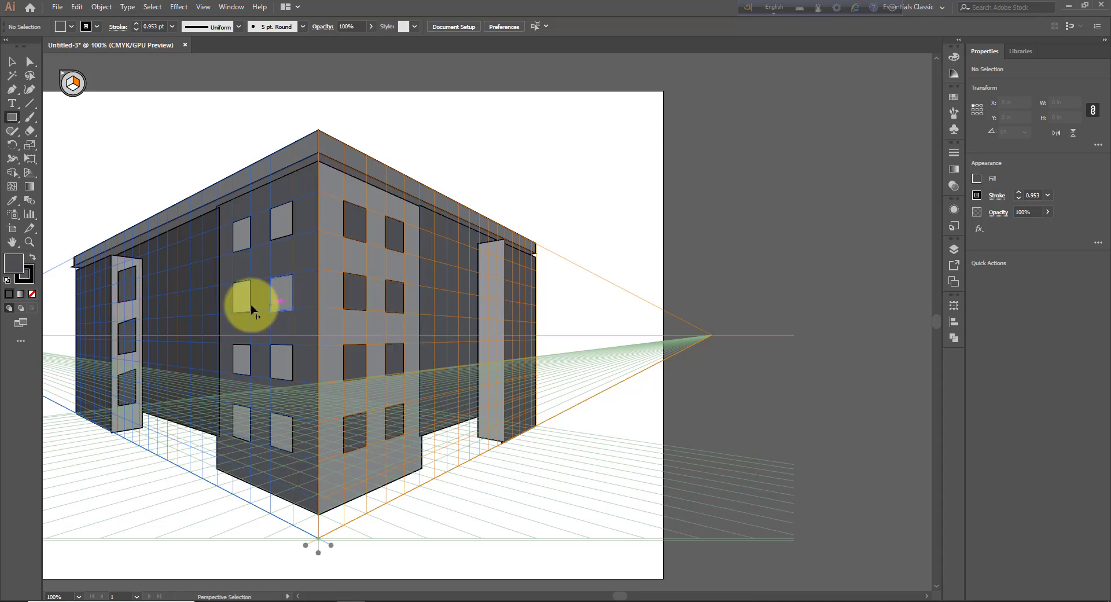
{"action": "key", "text": "ctrl+plus"}
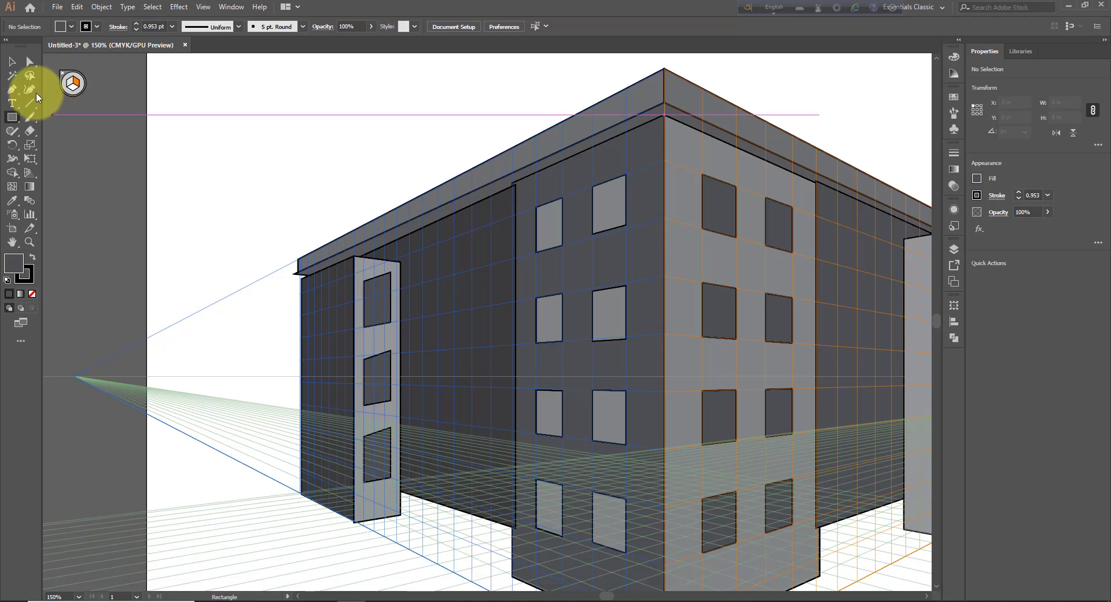
{"action": "left_click", "coordinate": [11, 61]}
{"action": "left_click", "coordinate": [388, 302]}
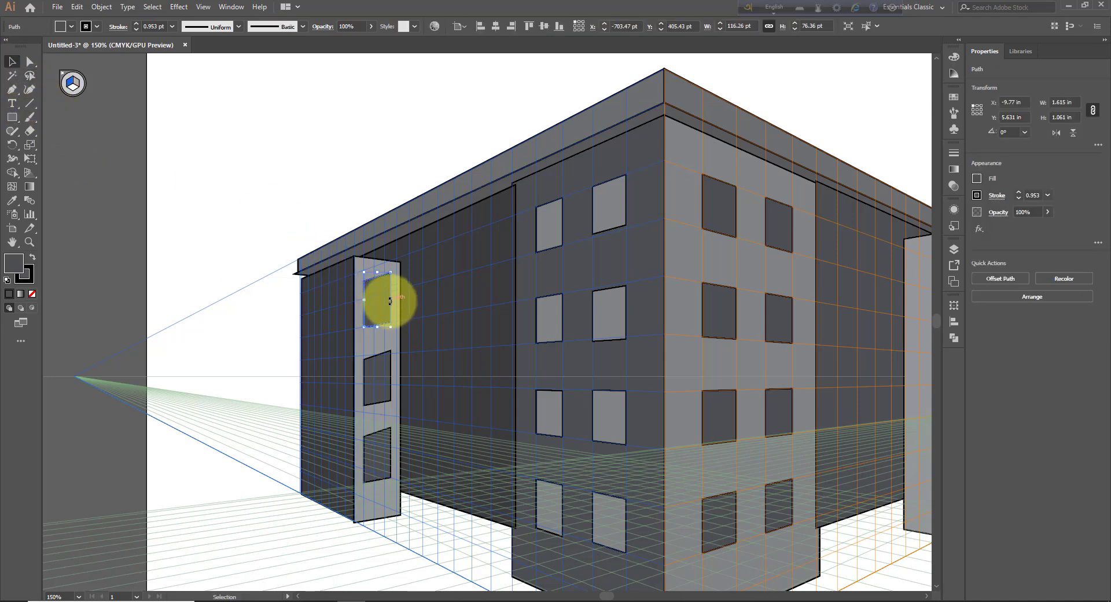
{"action": "left_click_drag", "start_coordinate": [389, 301], "coordinate": [388, 451]}
{"action": "left_click", "coordinate": [123, 122]}
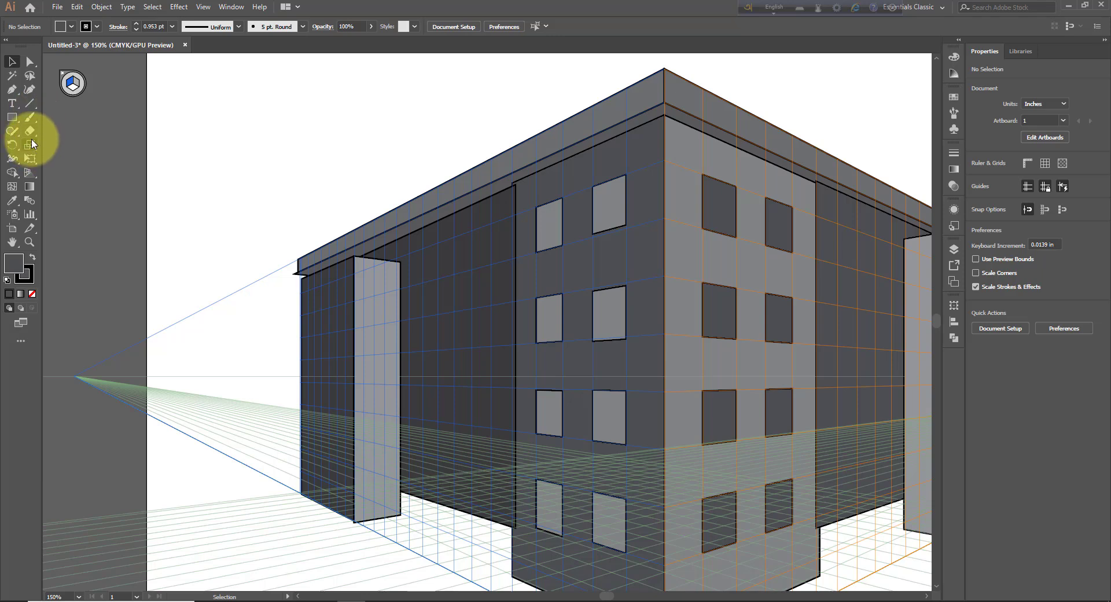
Step: Draw a new perspective window near the top of the left pillar on the right plane
{"action": "left_click_drag", "start_coordinate": [32, 177], "coordinate": [105, 186]}
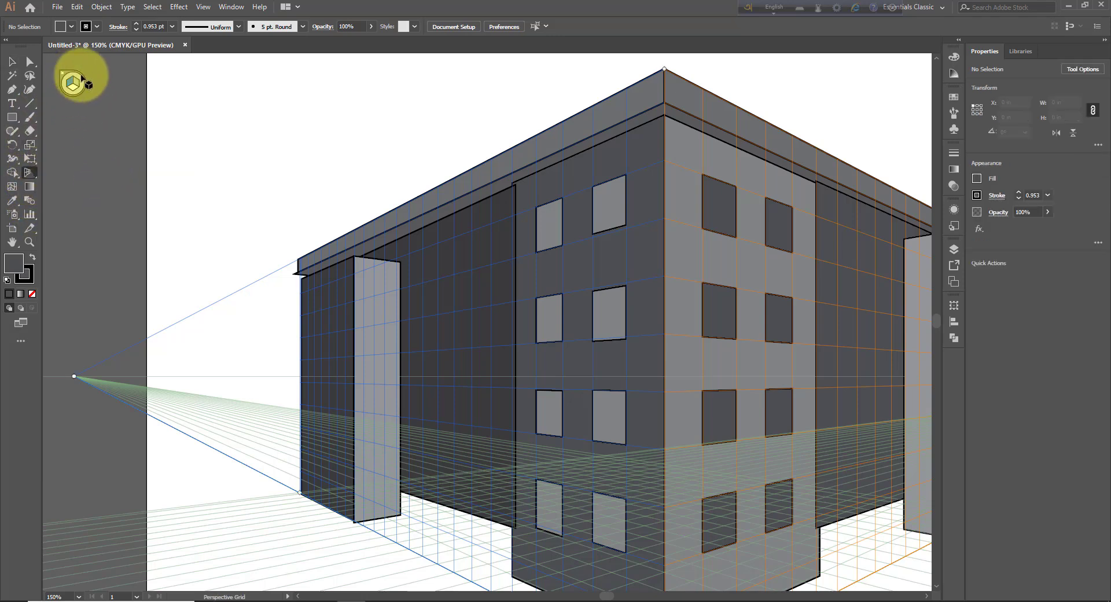
{"action": "left_click", "coordinate": [76, 85]}
{"action": "left_click", "coordinate": [12, 117]}
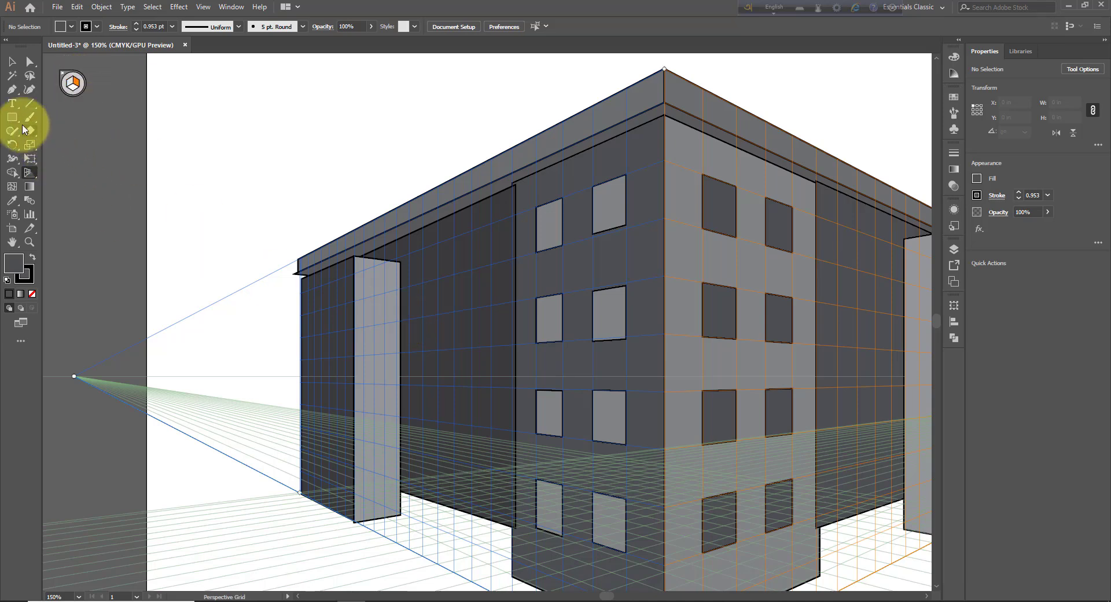
{"action": "left_click_drag", "start_coordinate": [364, 291], "coordinate": [394, 335]}
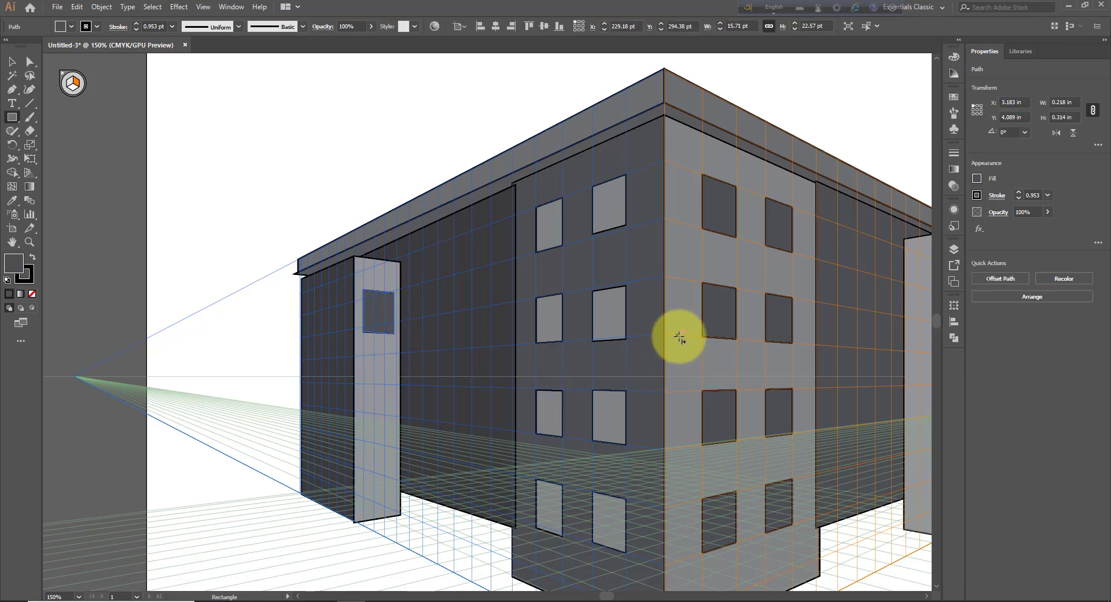
Step: Copy the window down the pillar and repeat with Ctrl+D for three evenly spaced windows
{"action": "left_click", "coordinate": [11, 61]}
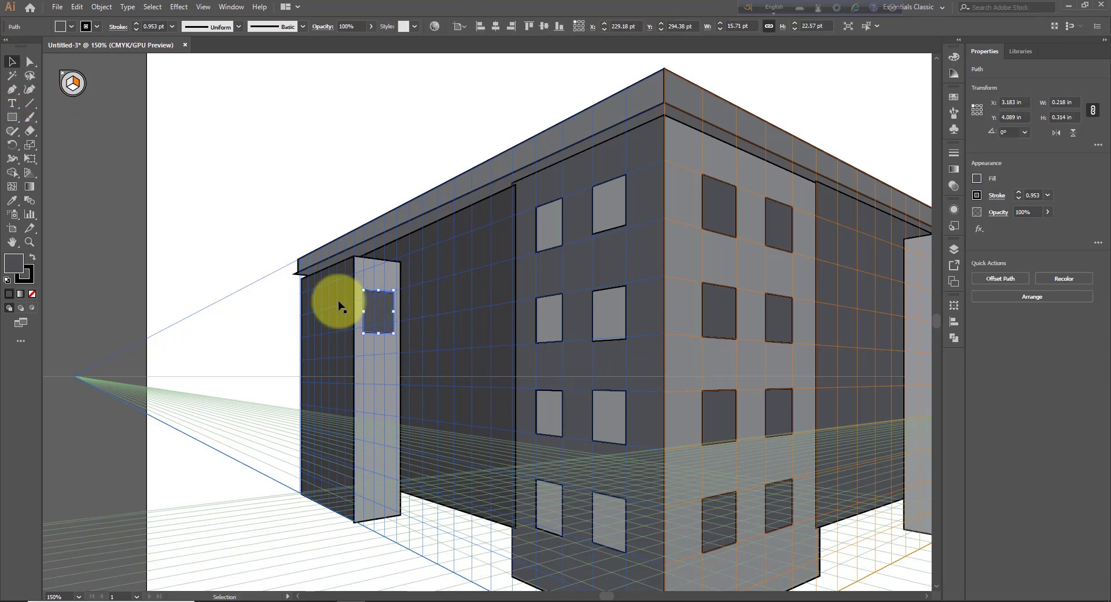
{"action": "key", "text": "ctrl"}
{"action": "left_click_drag", "start_coordinate": [382, 323], "coordinate": [382, 395]}
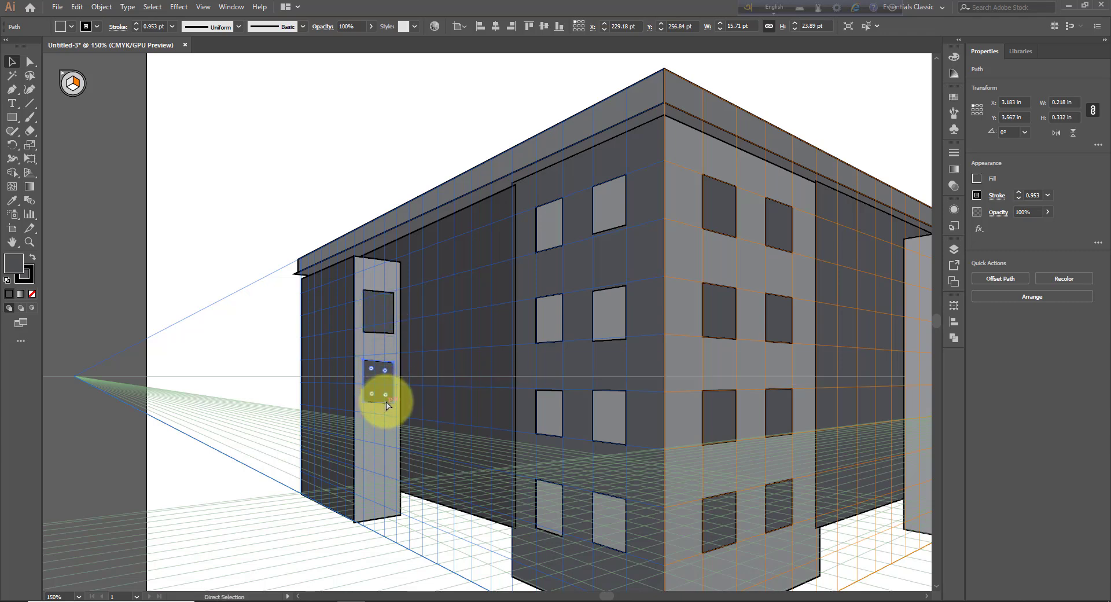
{"action": "key", "text": "ctrl+d"}
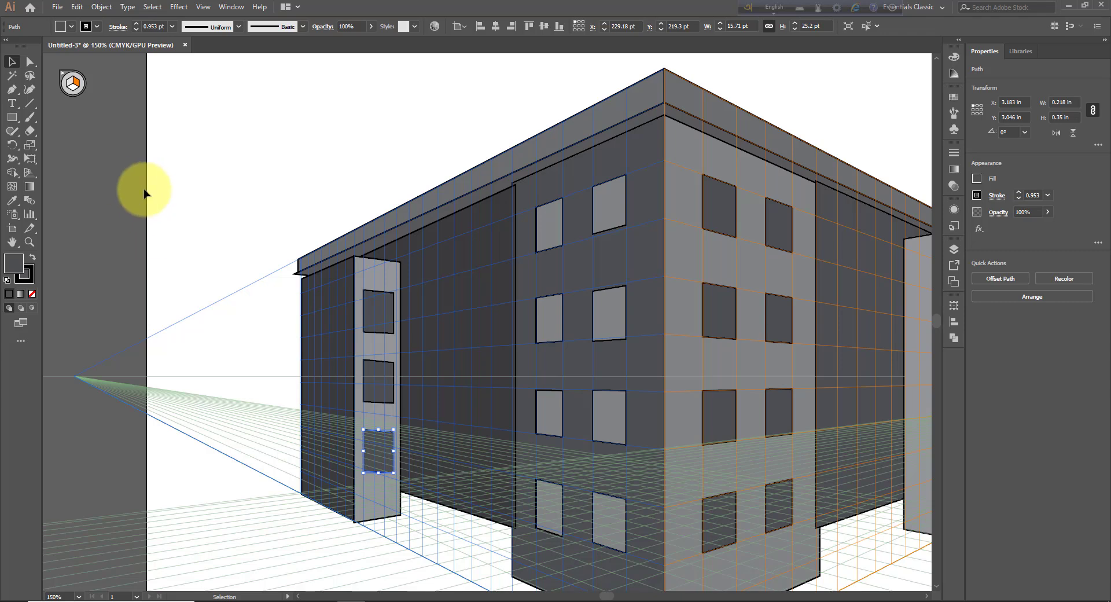
{"action": "left_click", "coordinate": [200, 214]}
{"action": "key", "text": "ctrl+1"}
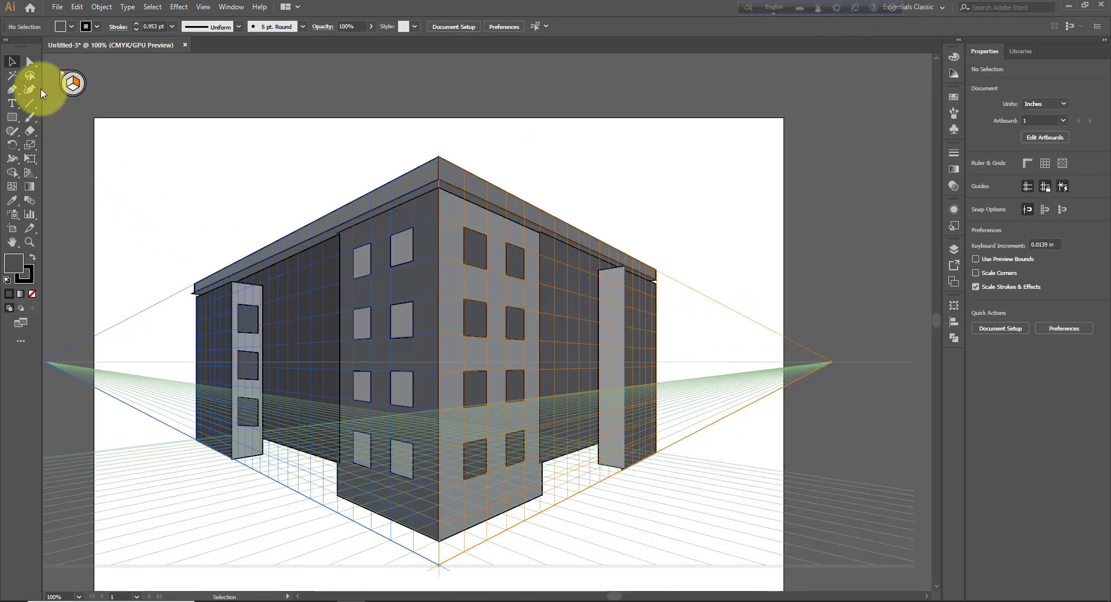
Step: With the left plane active, draw a window near the top of the right pillar
{"action": "left_click", "coordinate": [33, 173]}
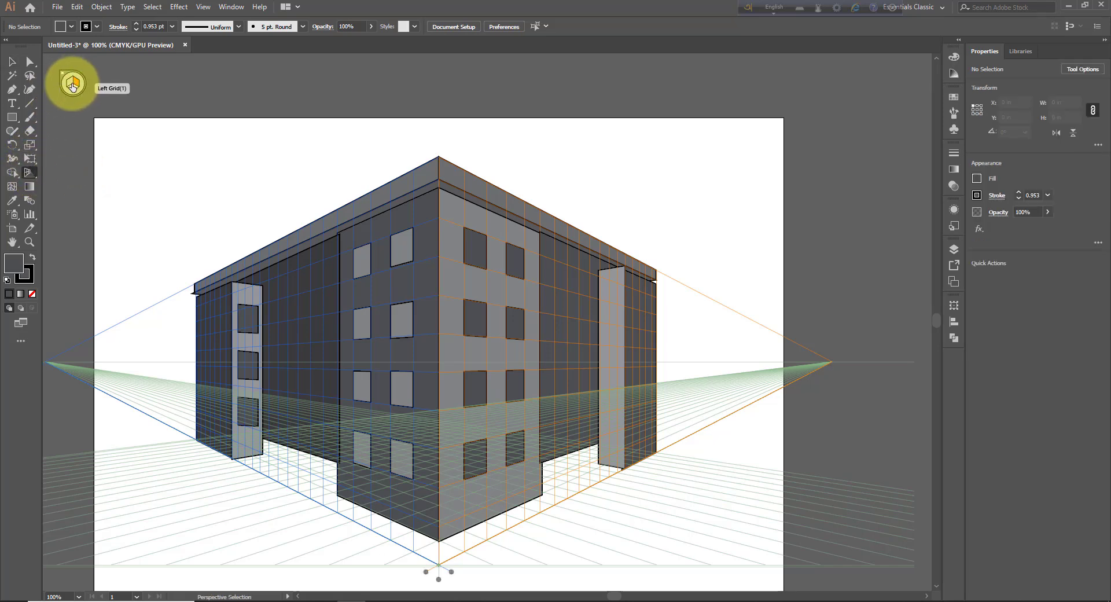
{"action": "left_click", "coordinate": [71, 86]}
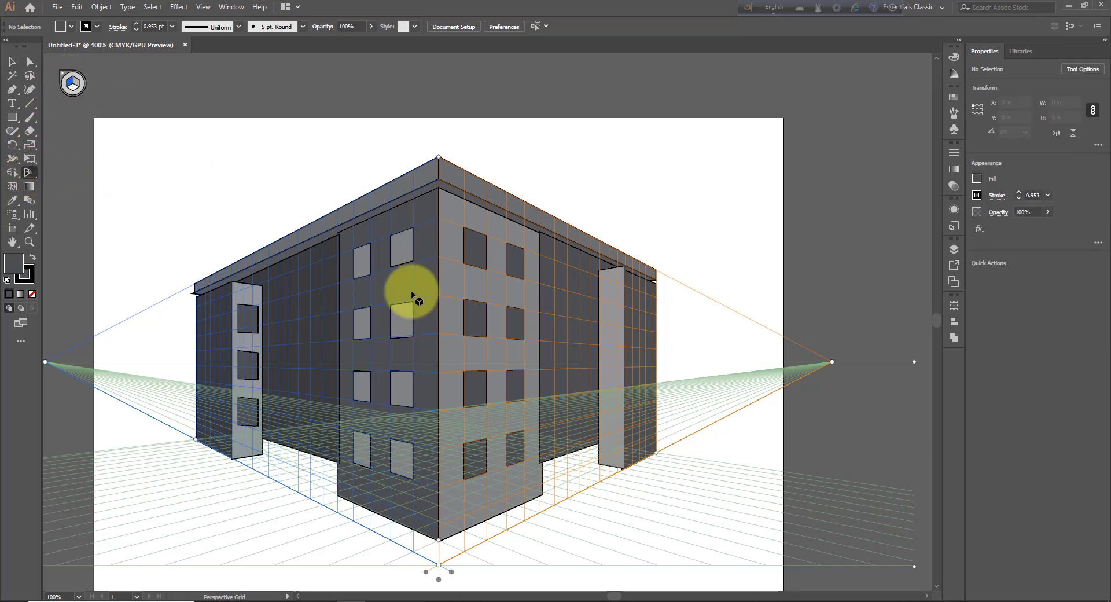
{"action": "left_click", "coordinate": [14, 118]}
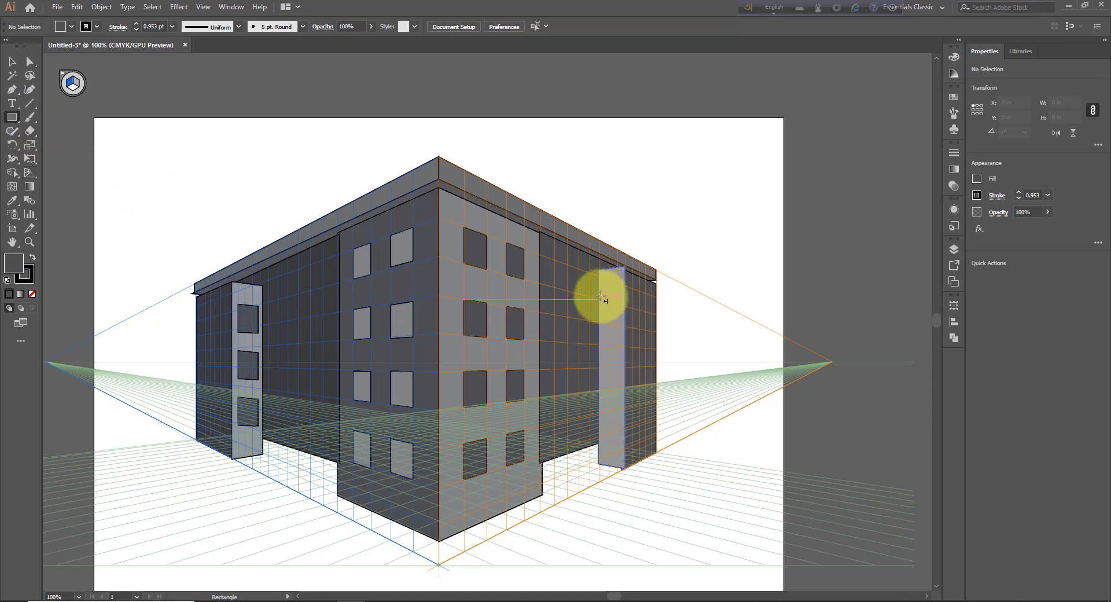
{"action": "left_click_drag", "start_coordinate": [602, 298], "coordinate": [621, 323]}
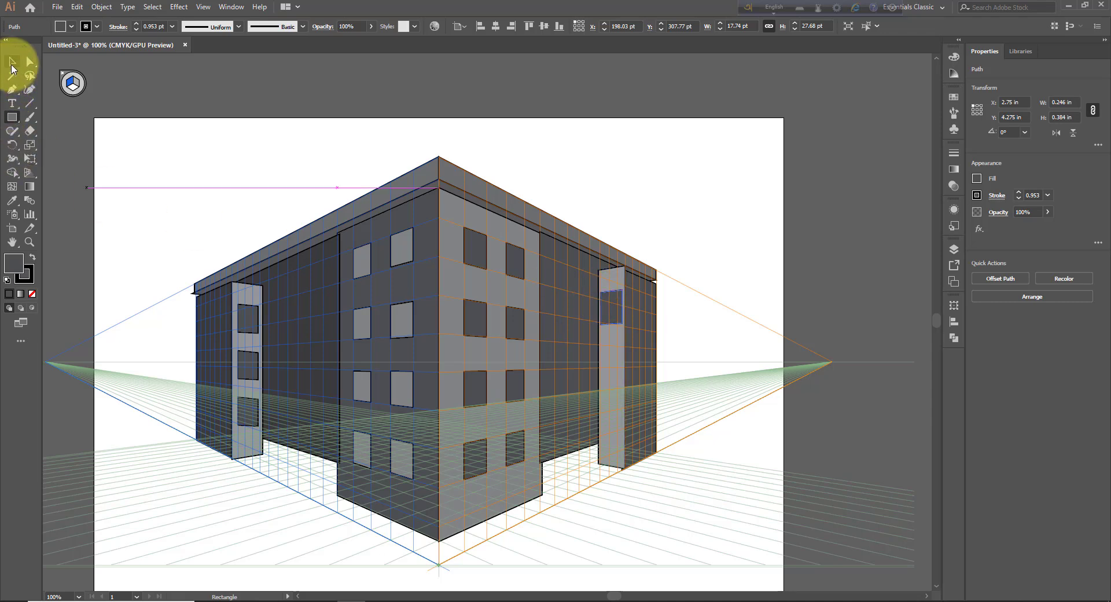
Step: Copy the right pillar window twice down the pillar, then deselect
{"action": "left_click", "coordinate": [12, 63]}
{"action": "left_click_drag", "start_coordinate": [601, 291], "coordinate": [610, 301]}
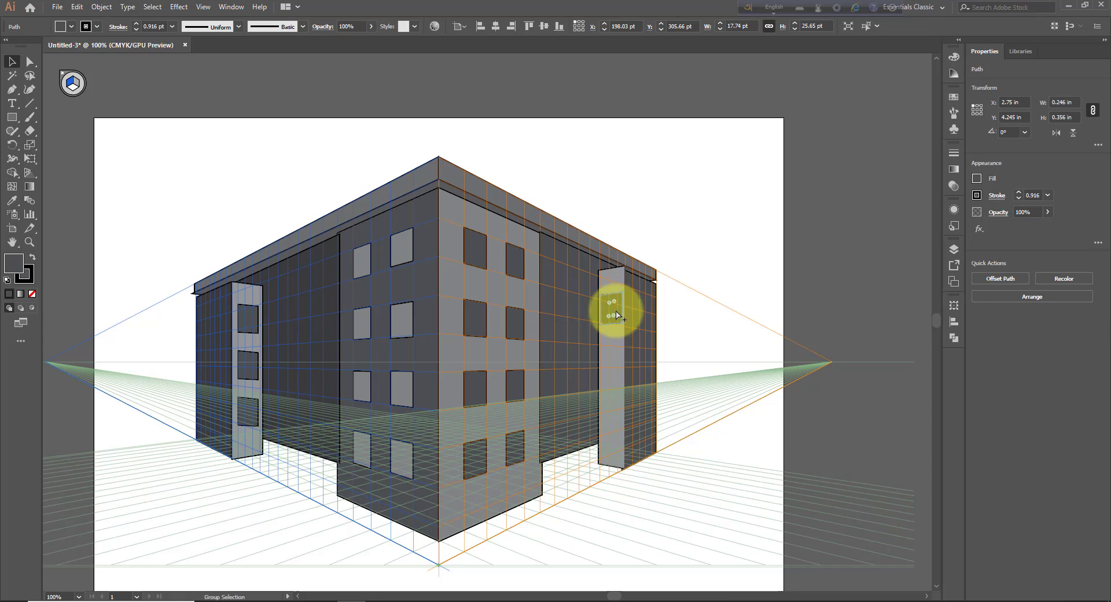
{"action": "left_click_drag", "start_coordinate": [616, 314], "coordinate": [612, 426]}
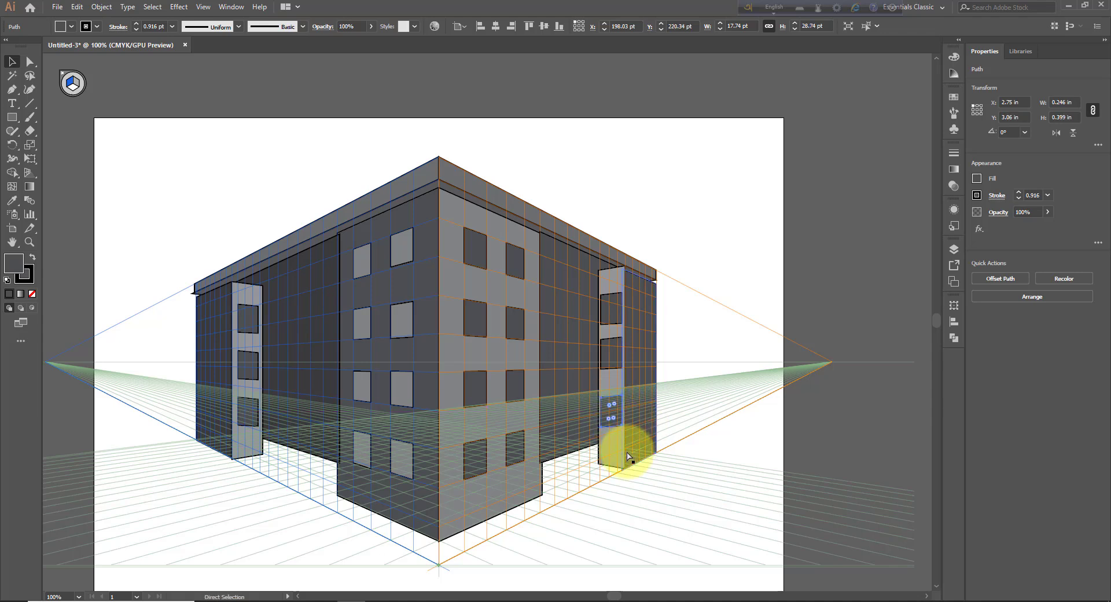
{"action": "scroll", "coordinate": [622, 439], "scroll_direction": "down", "scroll_amount": 1}
{"action": "scroll", "coordinate": [424, 185], "scroll_direction": "up", "scroll_amount": 1}
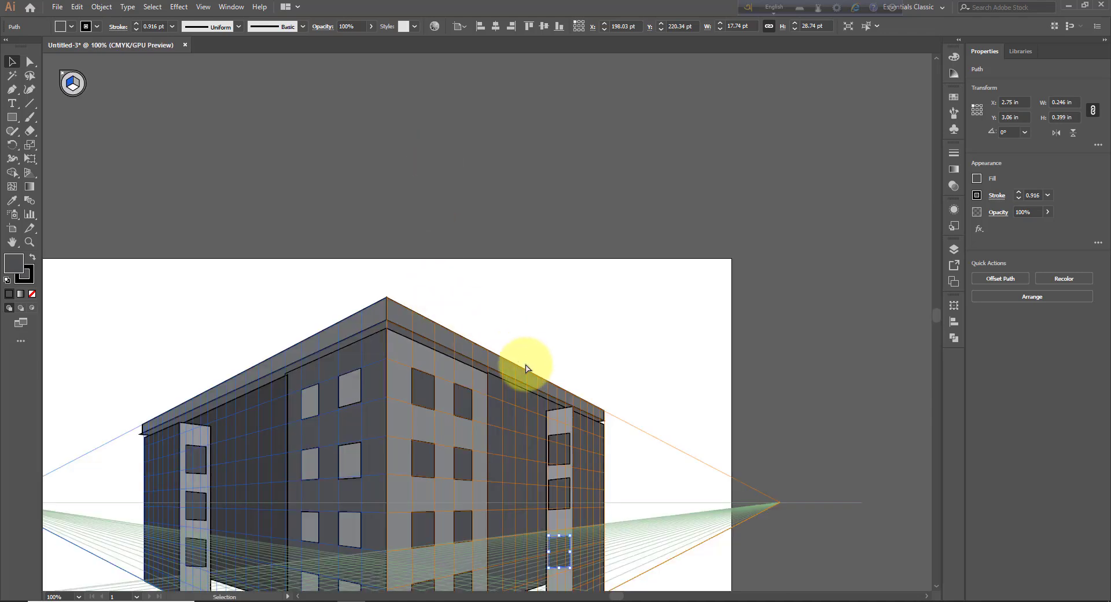
{"action": "scroll", "coordinate": [525, 367], "scroll_direction": "down", "scroll_amount": 2}
{"action": "scroll", "coordinate": [509, 376], "scroll_direction": "up", "scroll_amount": 1}
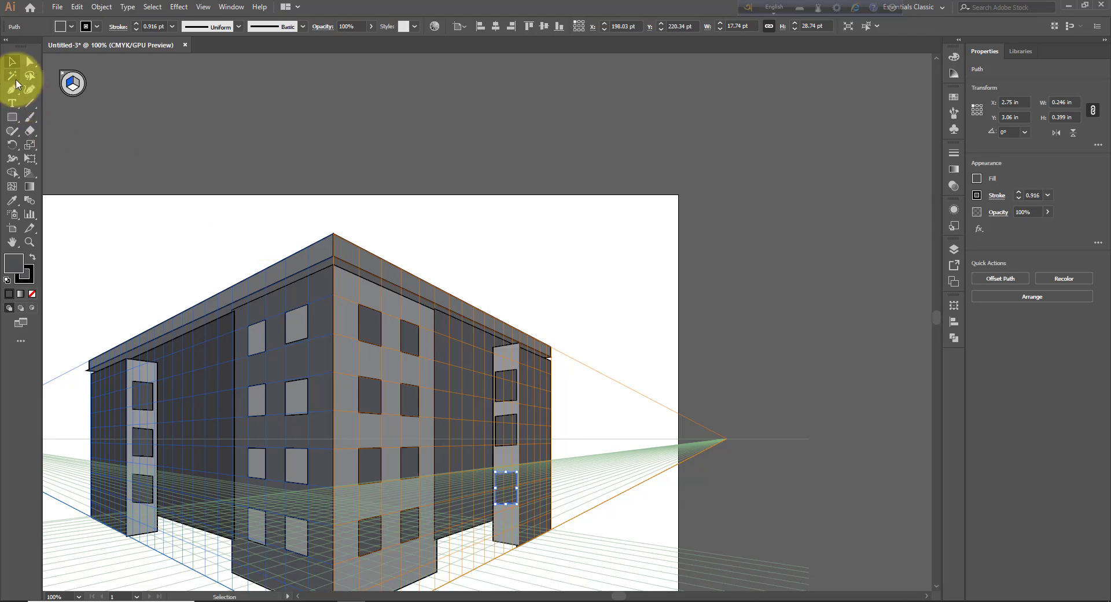
{"action": "left_click", "coordinate": [440, 249]}
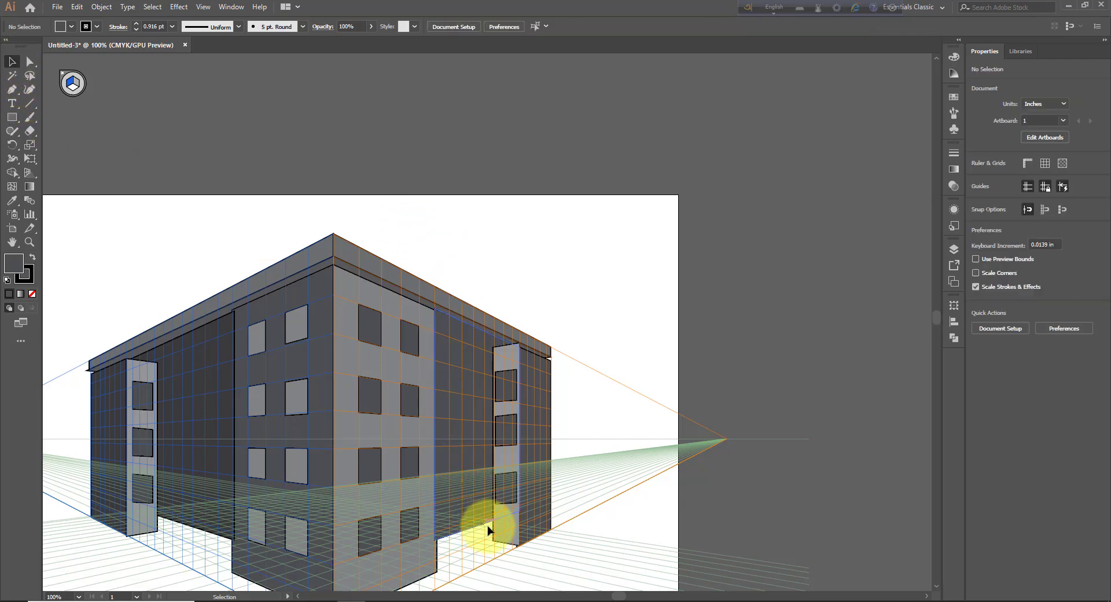
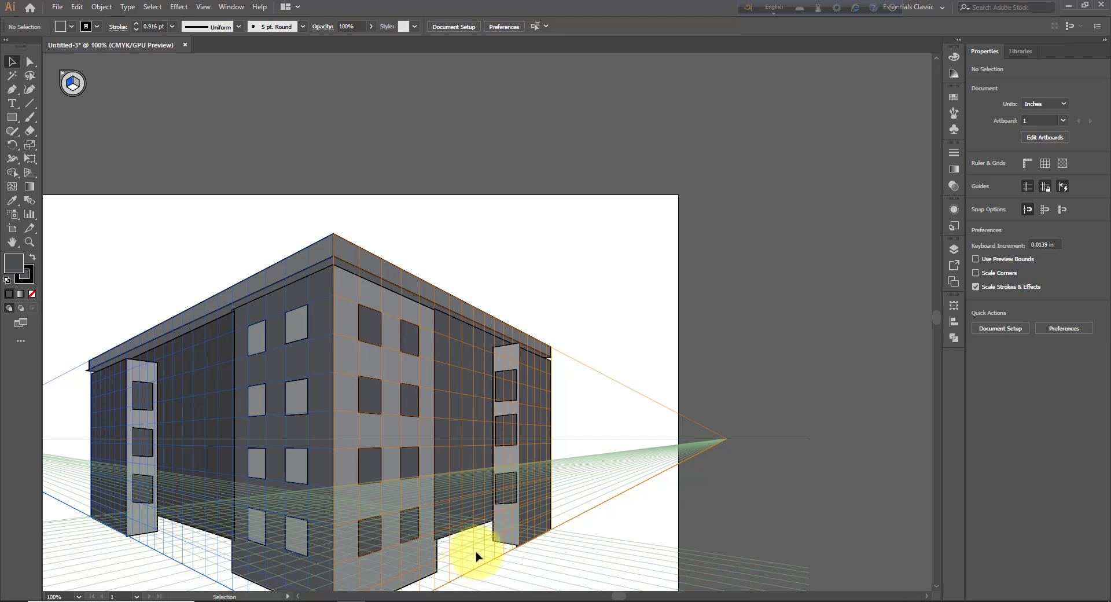
Step: Zoom in on the building's lower right section and delete a trial rectangle drawn at its base
{"action": "left_click", "coordinate": [492, 538]}
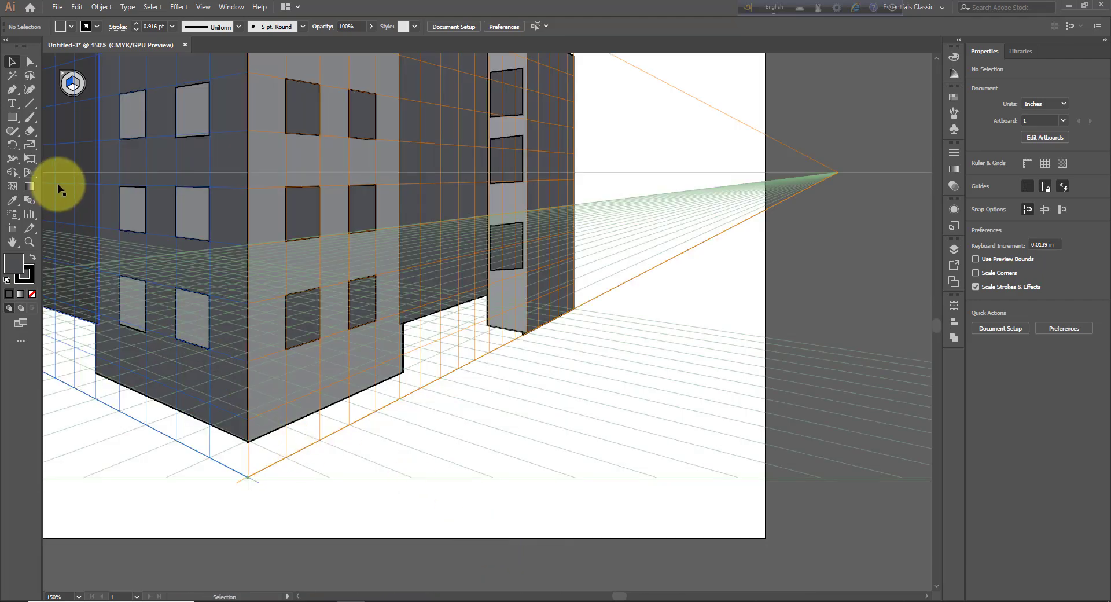
{"action": "left_click", "coordinate": [11, 118]}
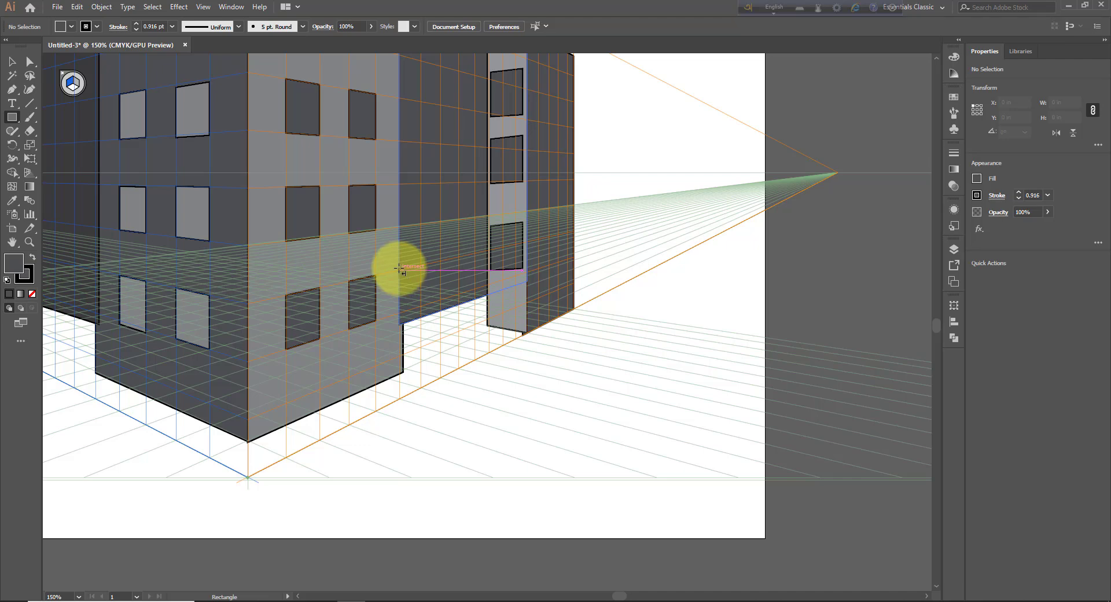
{"action": "left_click_drag", "start_coordinate": [400, 269], "coordinate": [497, 362]}
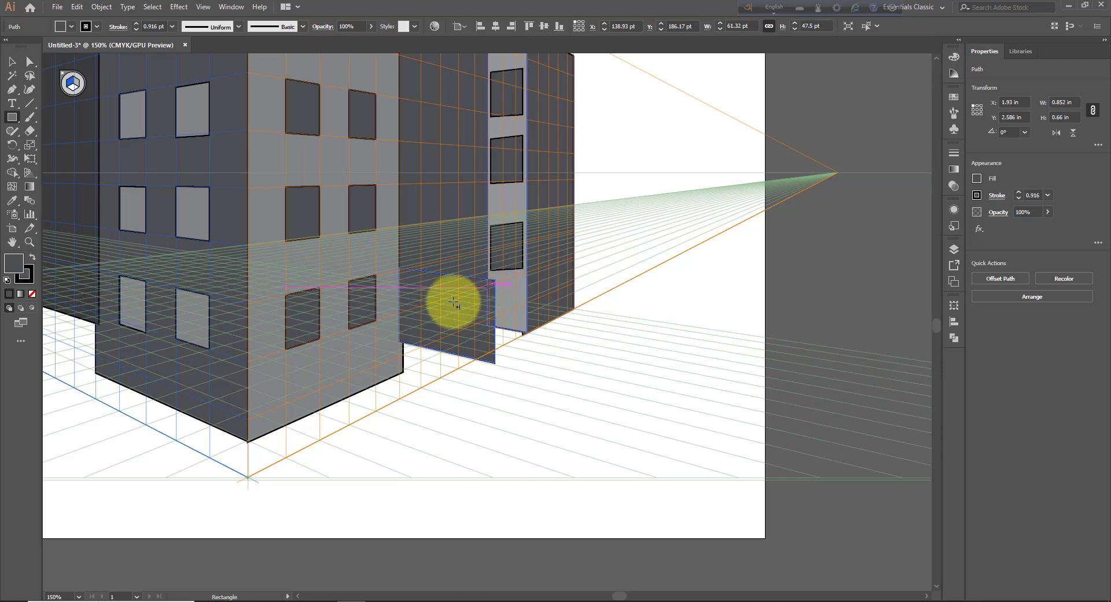
{"action": "key", "text": "shift+v"}
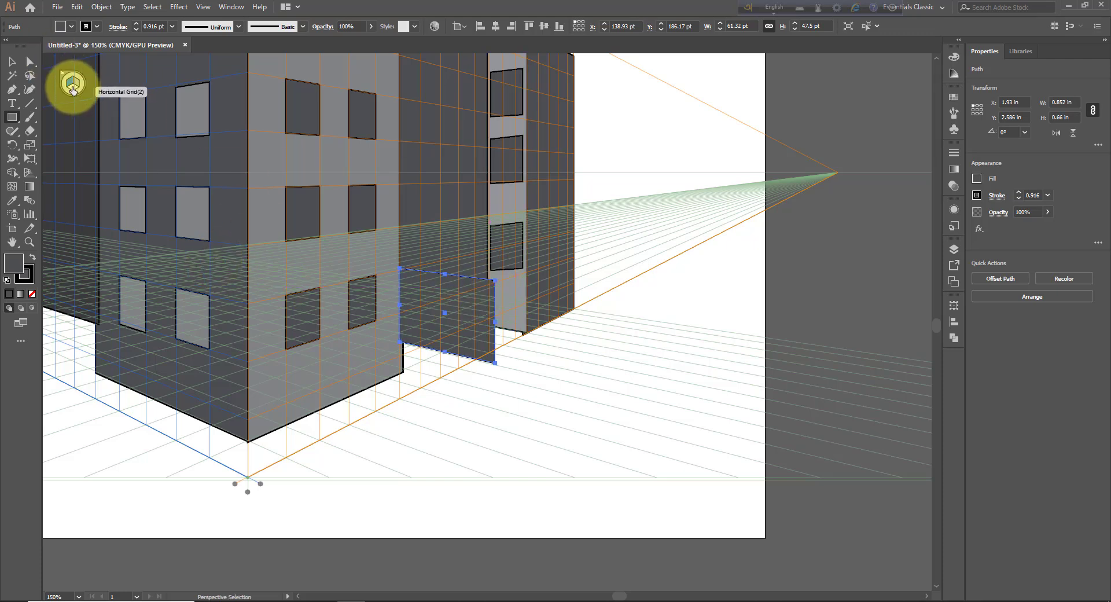
{"action": "key", "text": "1"}
{"action": "key", "text": "m"}
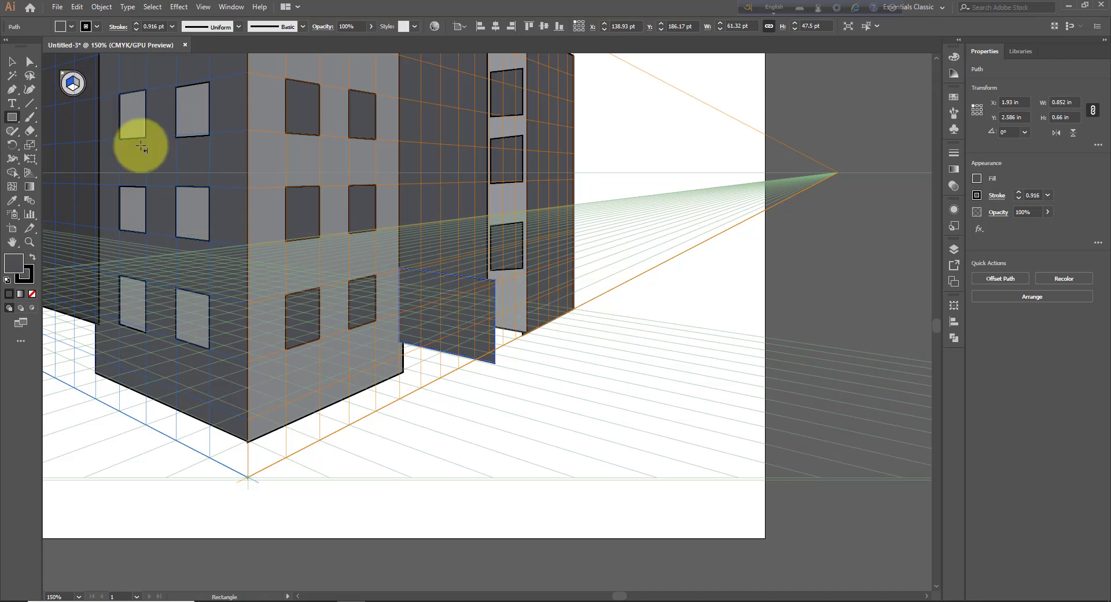
{"action": "key", "text": "Delete"}
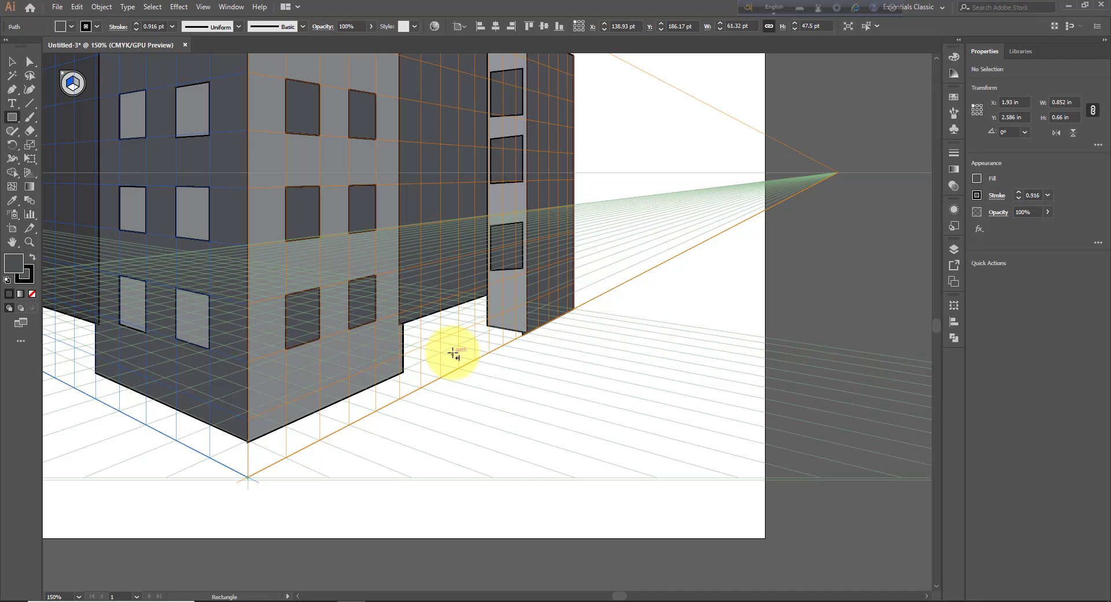
Step: Draw a door rectangle on the right grid at the wall base, filled with darker grey
{"action": "left_click", "coordinate": [75, 84]}
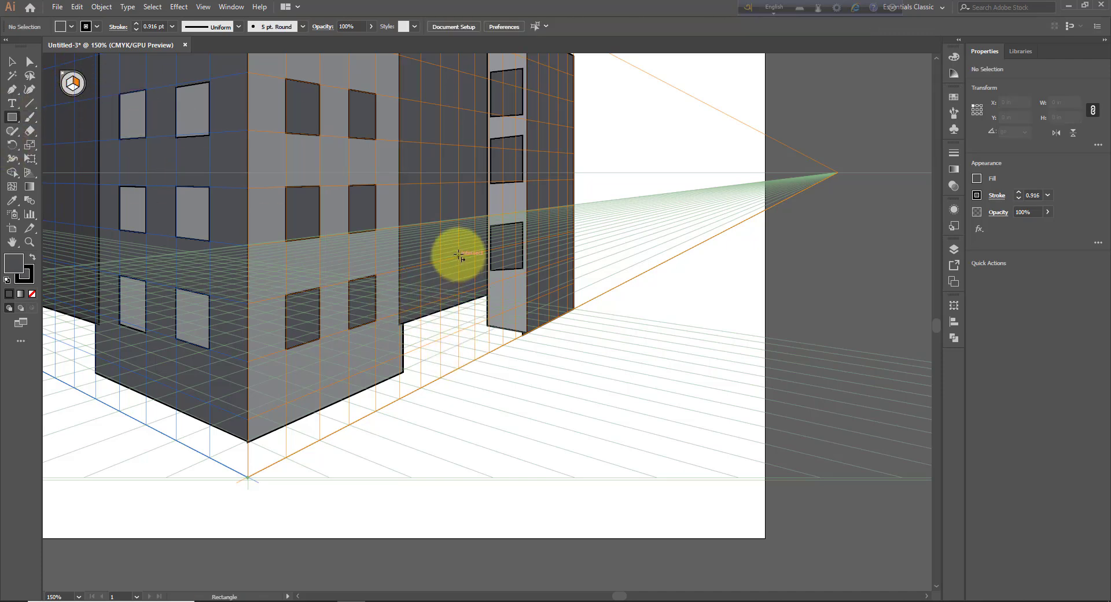
{"action": "left_click_drag", "start_coordinate": [459, 255], "coordinate": [492, 352]}
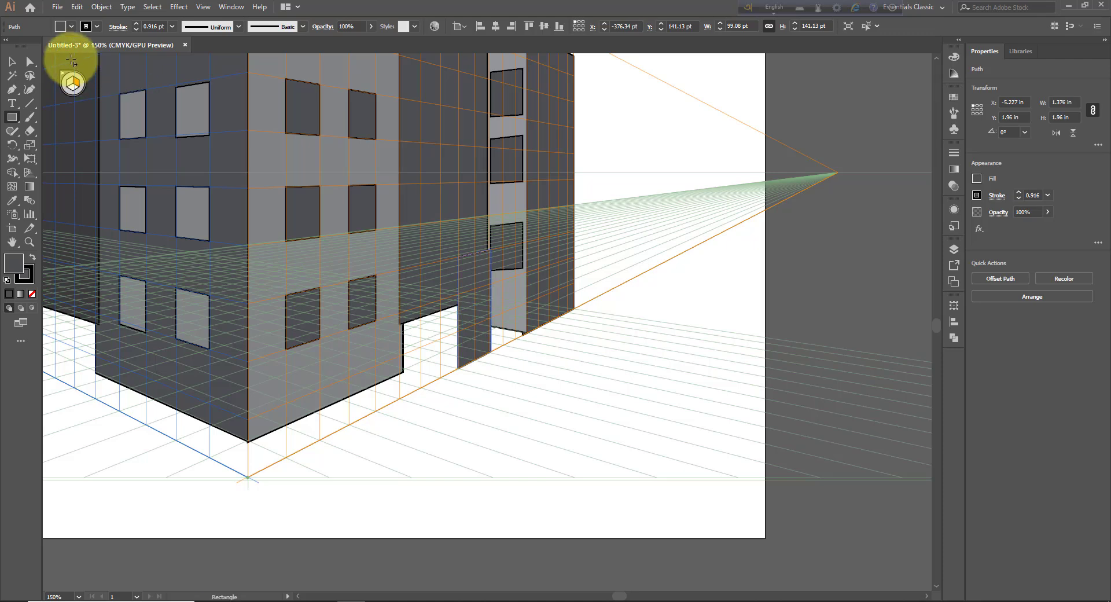
{"action": "left_click", "coordinate": [73, 26]}
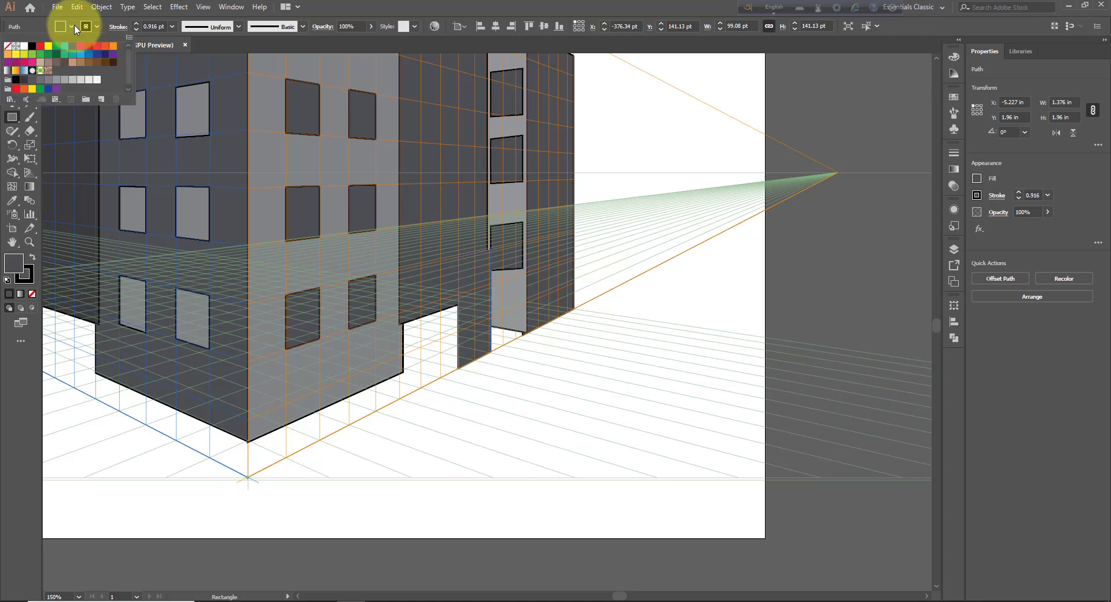
{"action": "left_click", "coordinate": [14, 268]}
{"action": "double_click", "coordinate": [13, 269]}
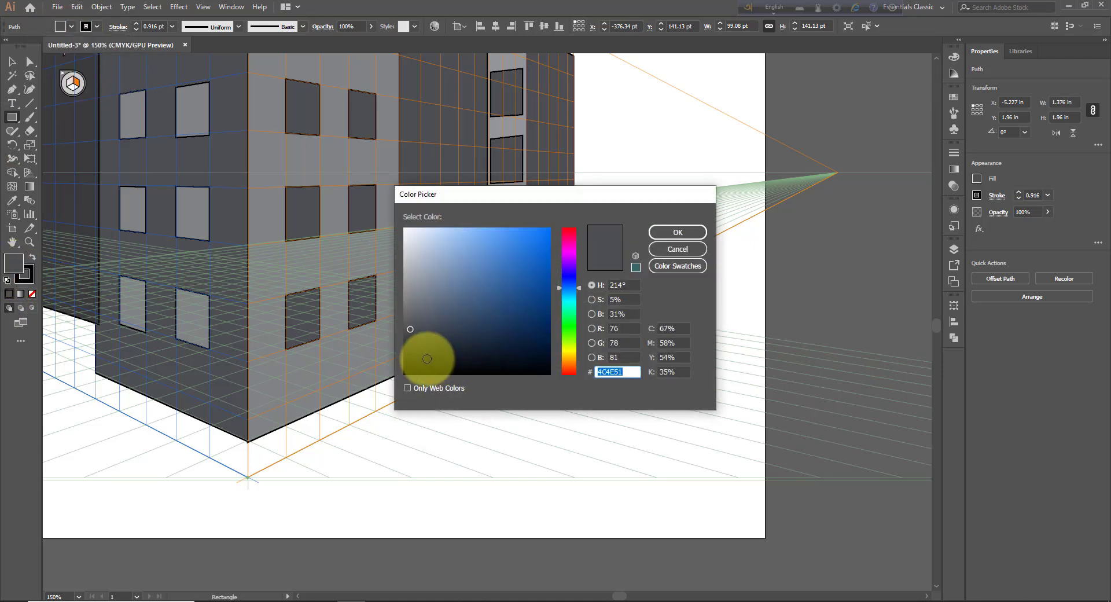
{"action": "left_click", "coordinate": [417, 347]}
{"action": "left_click", "coordinate": [677, 232]}
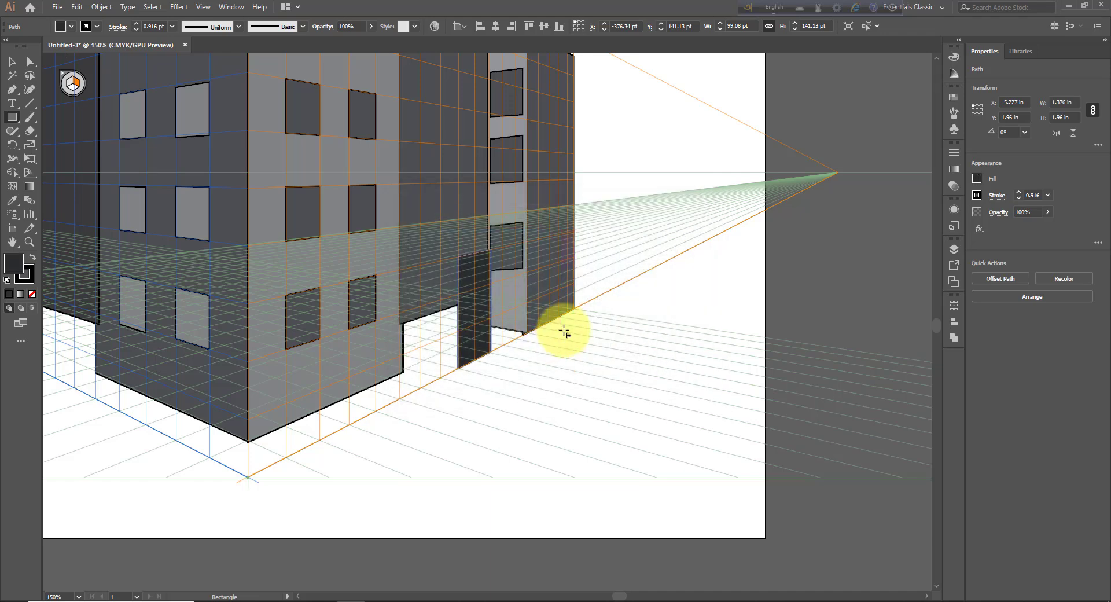
{"action": "key", "text": "ctrl+shift+a"}
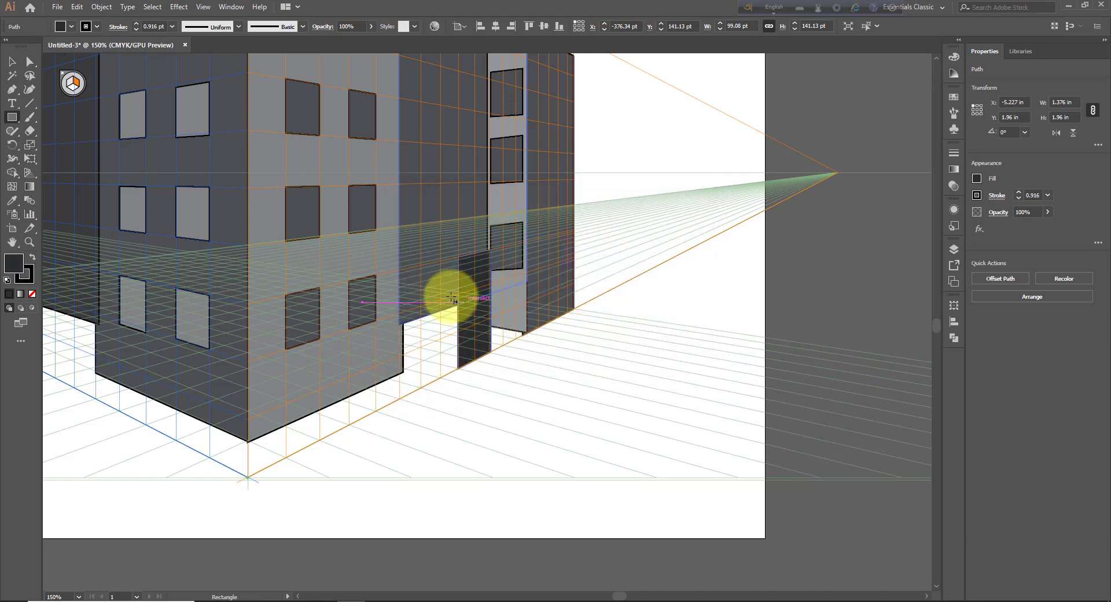
{"action": "left_click", "coordinate": [12, 61]}
Step: Nudge the door slightly left and add a wider panel beside it filled with #393B3D
{"action": "left_click", "coordinate": [460, 323]}
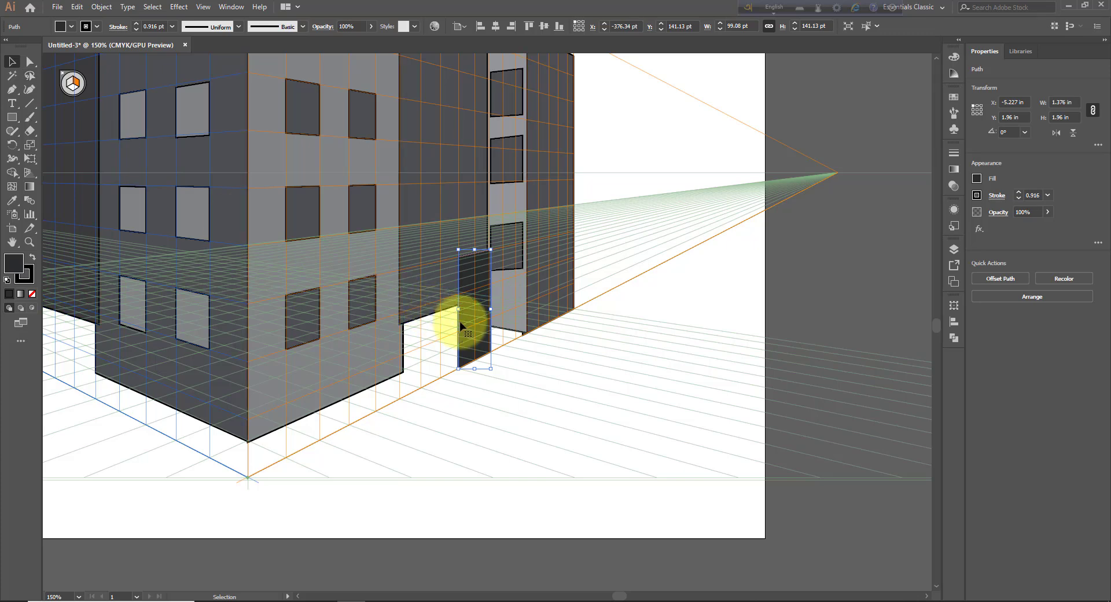
{"action": "left_click_drag", "start_coordinate": [462, 324], "coordinate": [458, 324]}
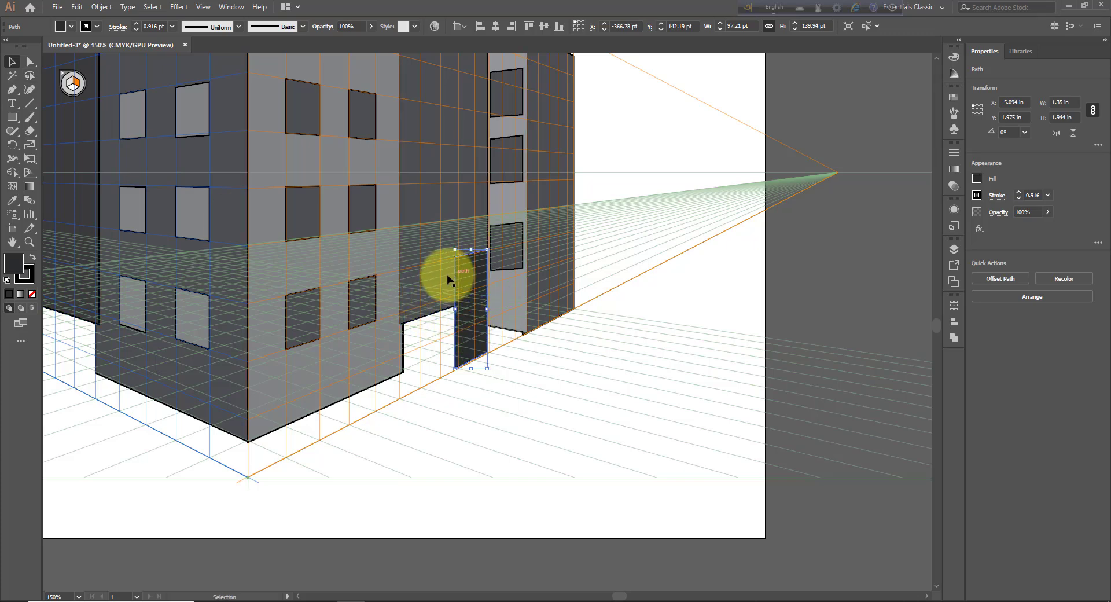
{"action": "left_click", "coordinate": [11, 117]}
{"action": "left_click_drag", "start_coordinate": [399, 262], "coordinate": [454, 371]}
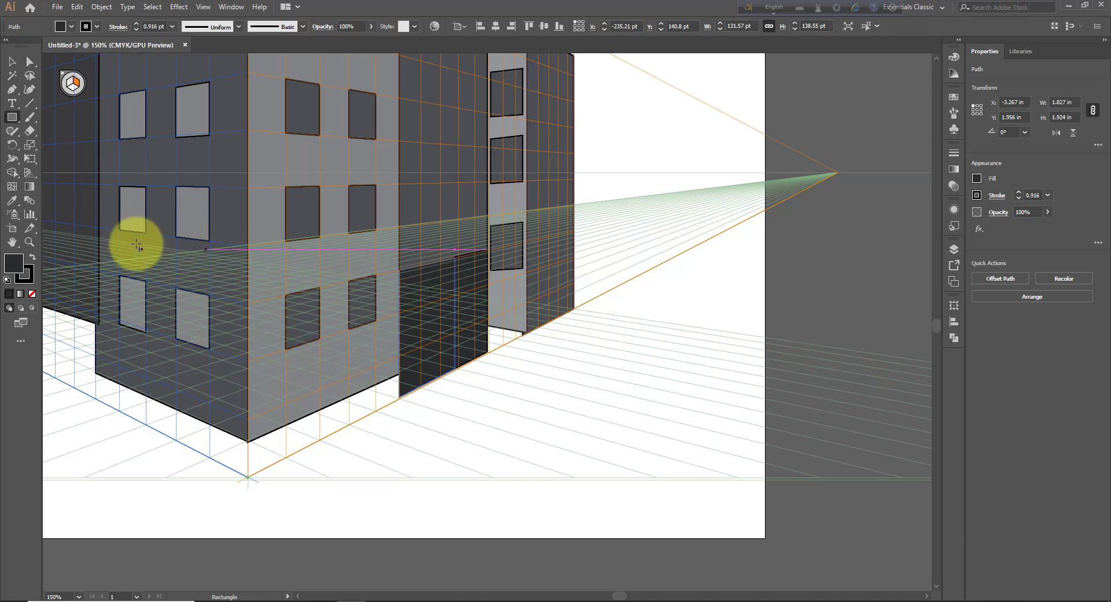
{"action": "double_click", "coordinate": [18, 265]}
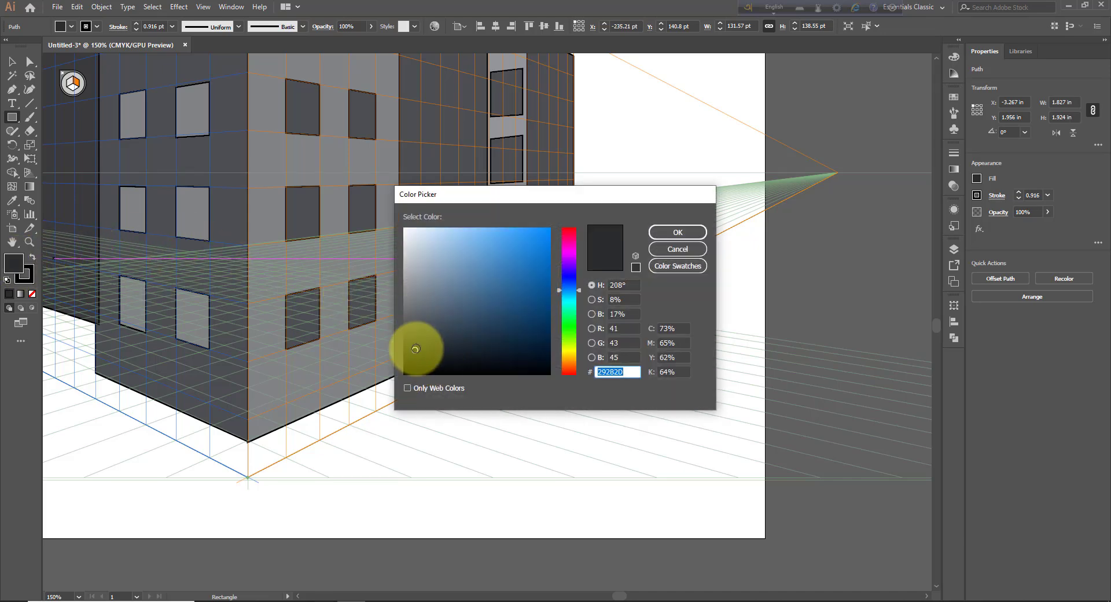
{"action": "left_click", "coordinate": [413, 340]}
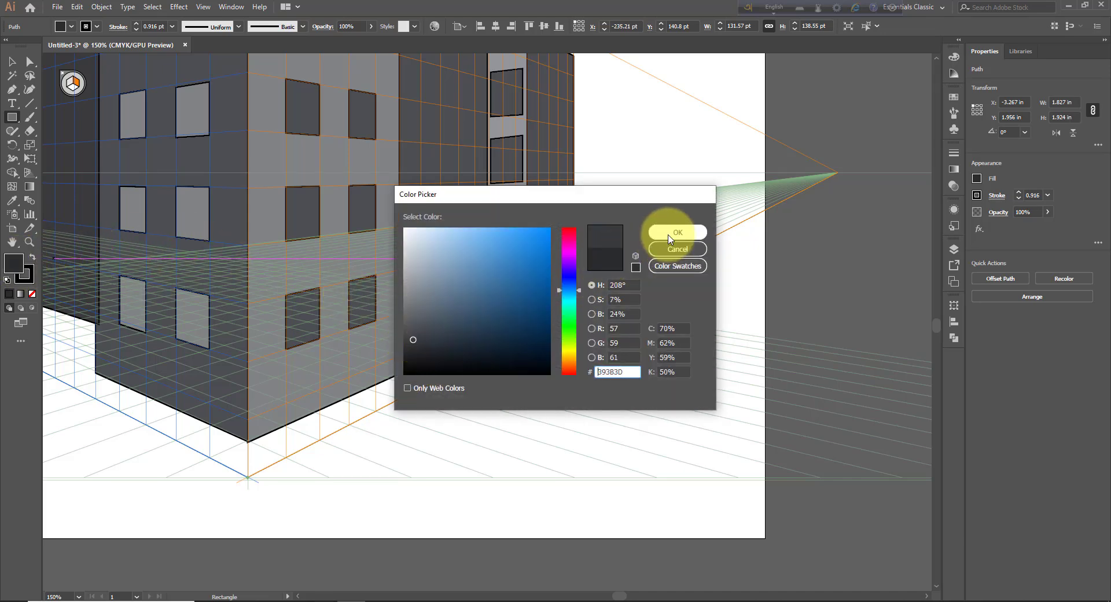
{"action": "left_click", "coordinate": [668, 238]}
{"action": "left_click", "coordinate": [12, 61]}
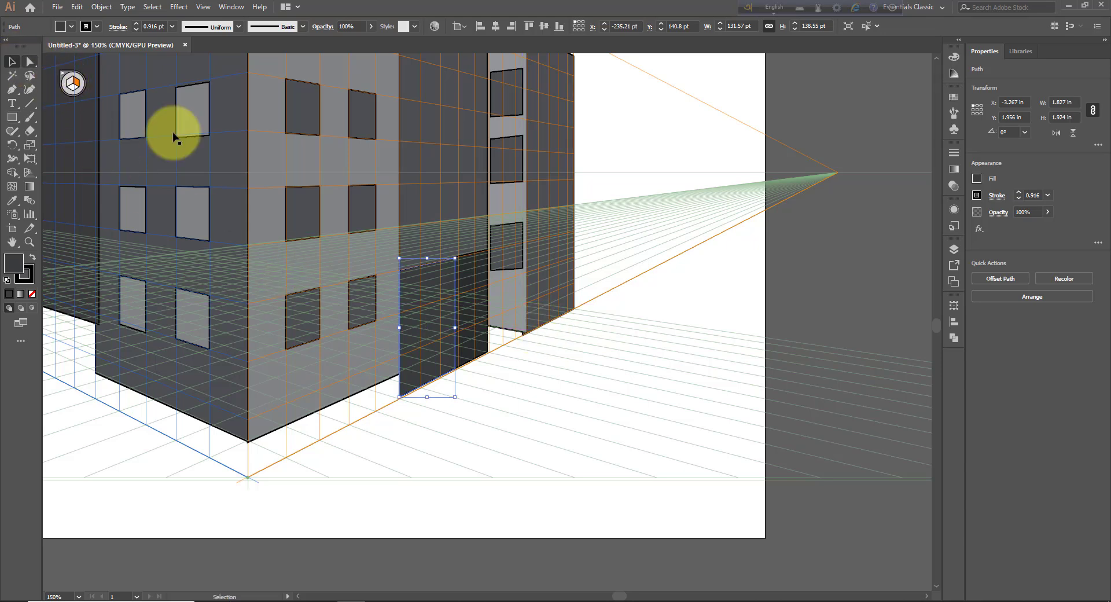
{"action": "left_click", "coordinate": [536, 376]}
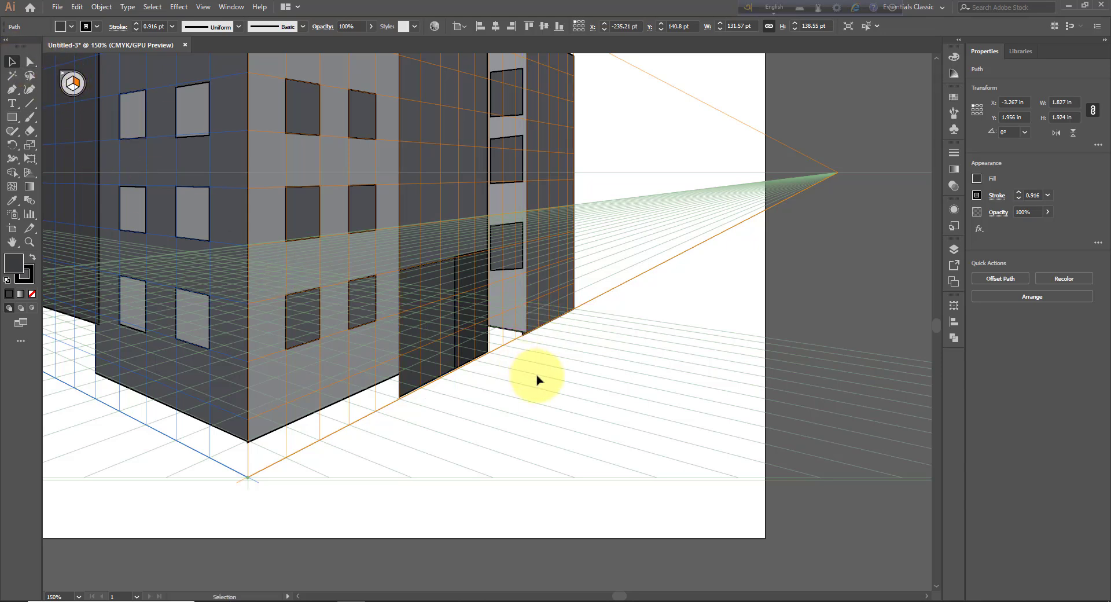
Step: Check the building base, clear the selection and activate the Perspective Grid tool
{"action": "left_click", "coordinate": [476, 379], "text": "ctrl+alt"}
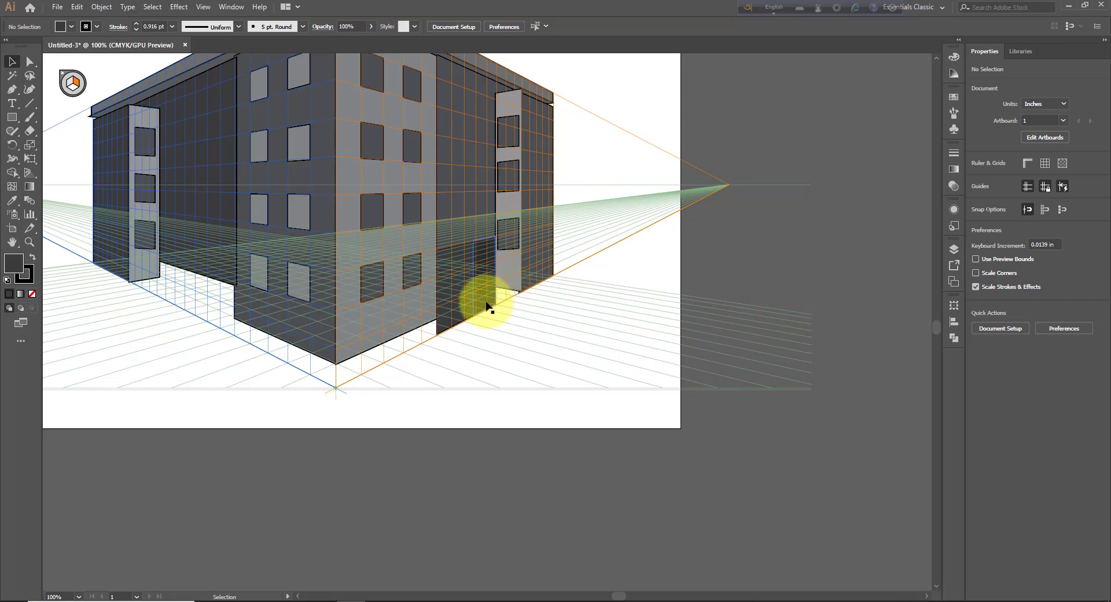
{"action": "left_click", "coordinate": [448, 324], "text": "ctrl"}
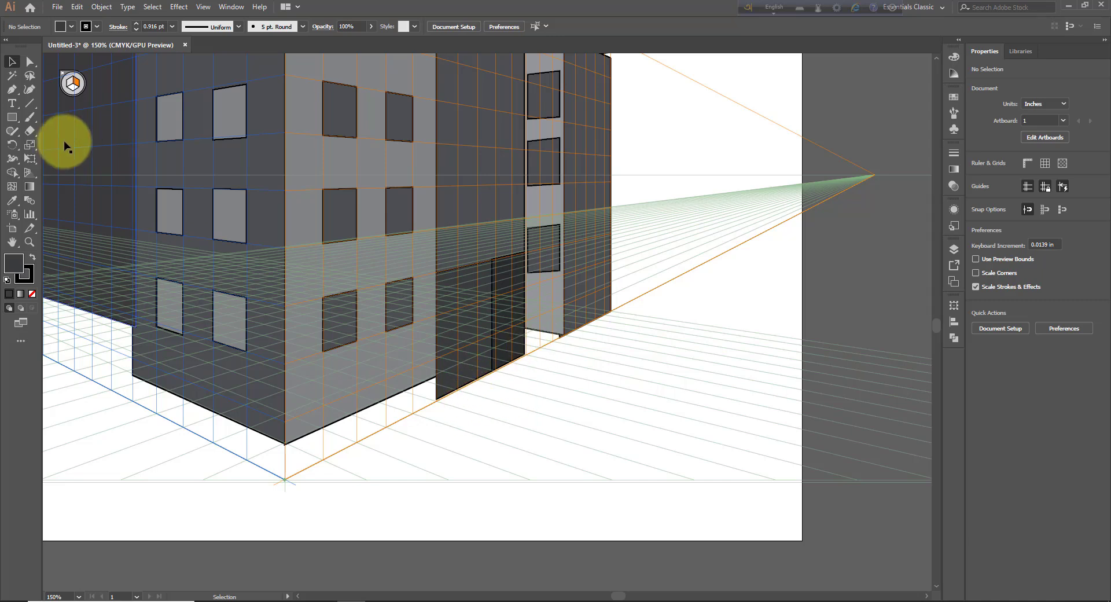
{"action": "left_click", "coordinate": [73, 87]}
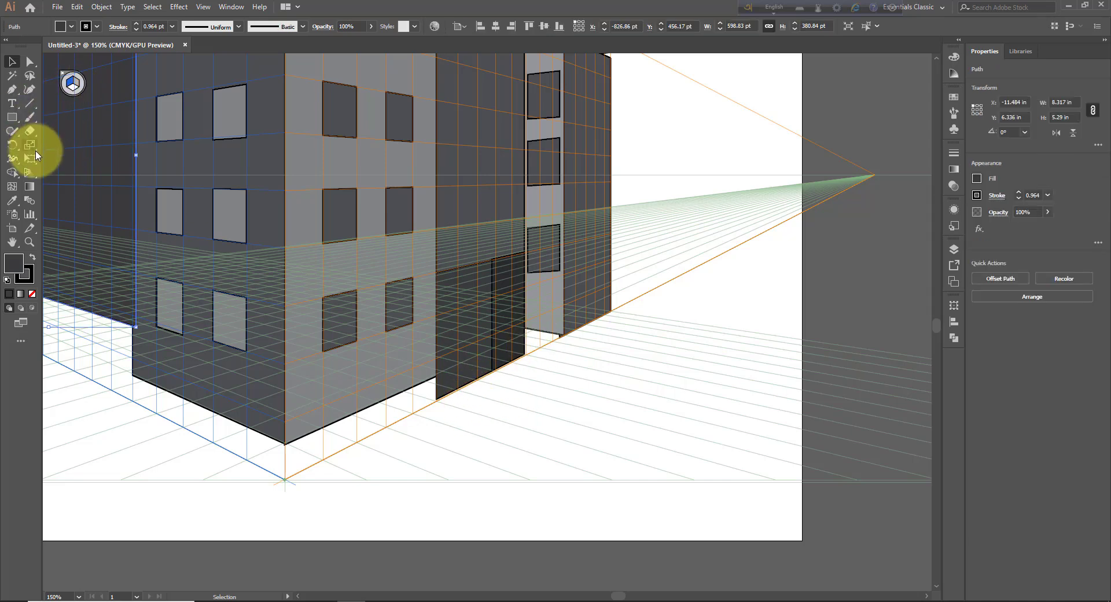
{"action": "left_click", "coordinate": [30, 172]}
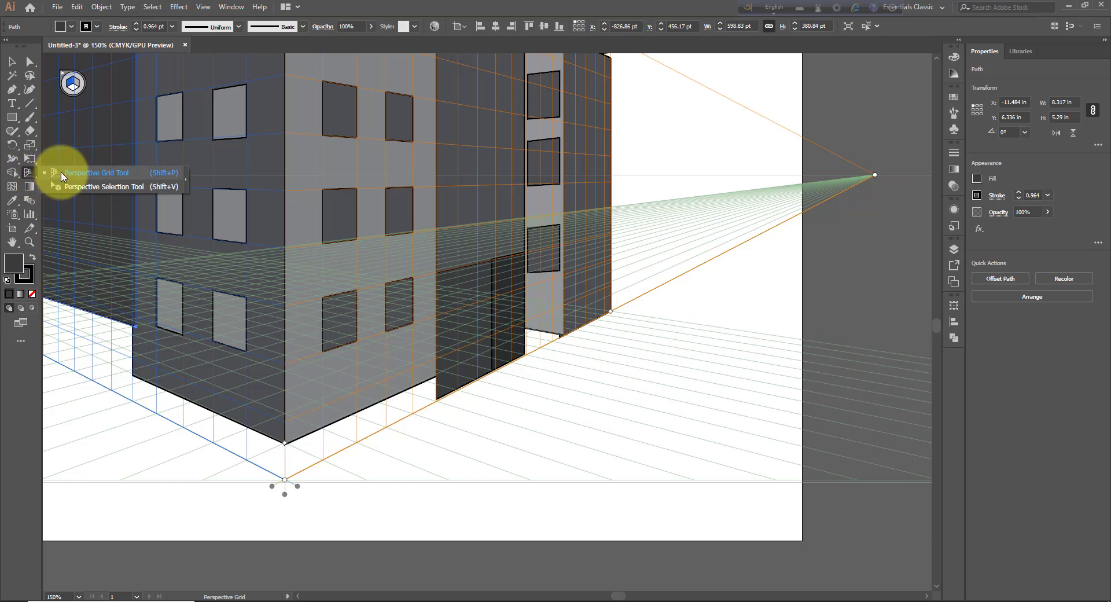
{"action": "key", "text": "shift+v"}
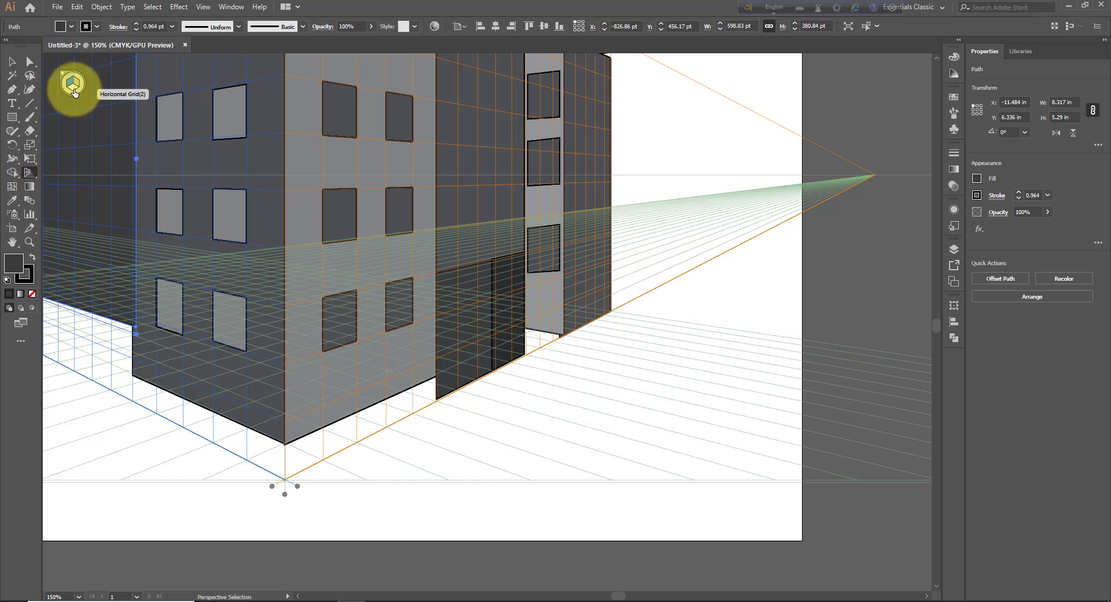
{"action": "key", "text": "shift+p"}
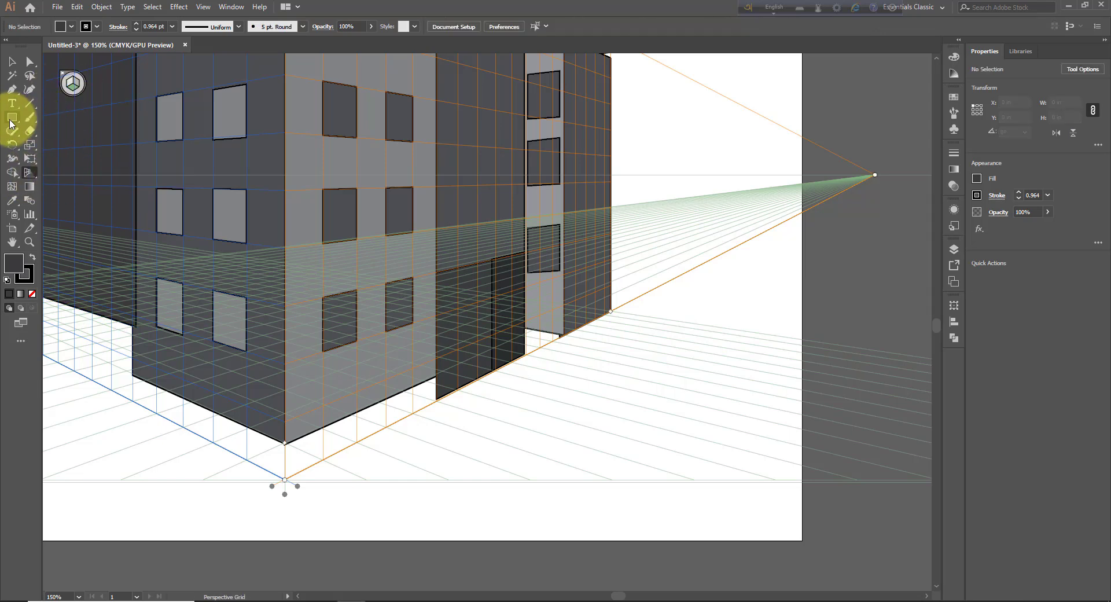
Step: Draw a black floor rectangle in front of the doorway and stretch it toward the right wall
{"action": "left_click", "coordinate": [13, 121]}
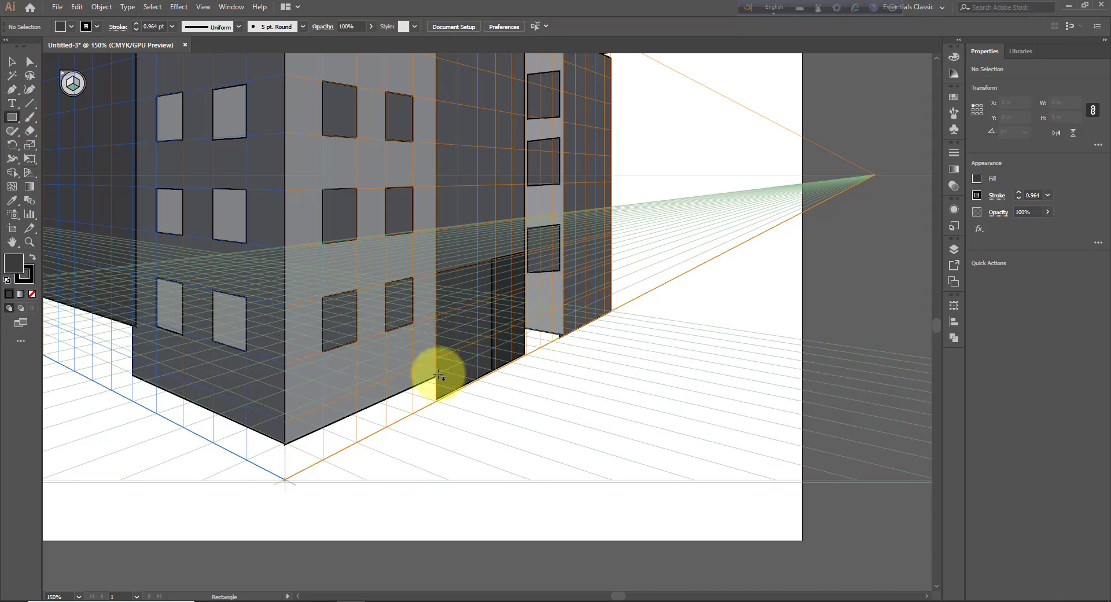
{"action": "left_click_drag", "start_coordinate": [439, 375], "coordinate": [551, 339]}
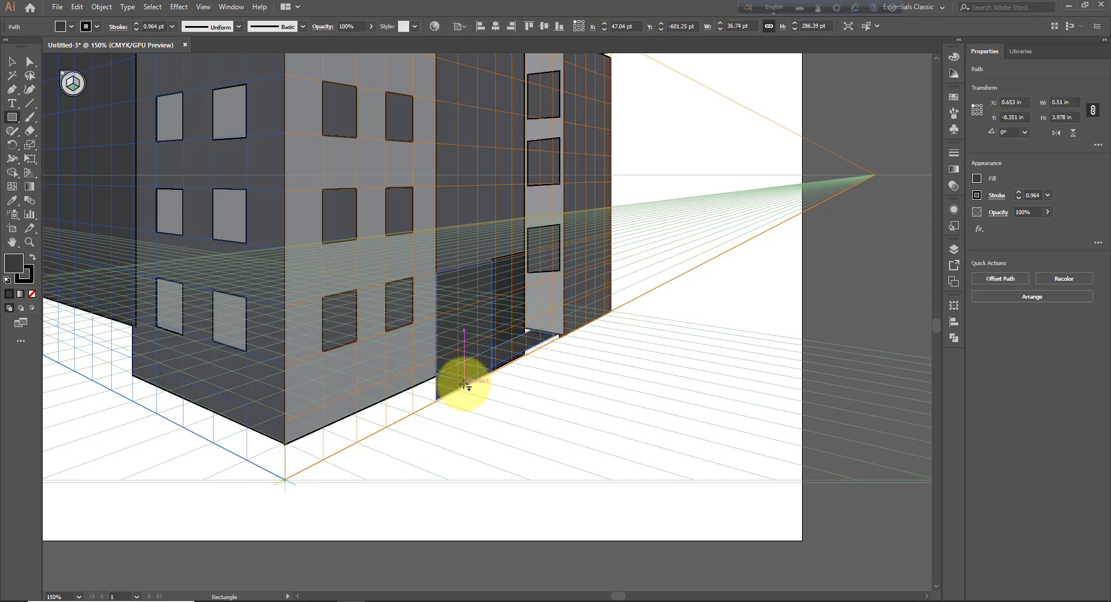
{"action": "left_click", "coordinate": [72, 26]}
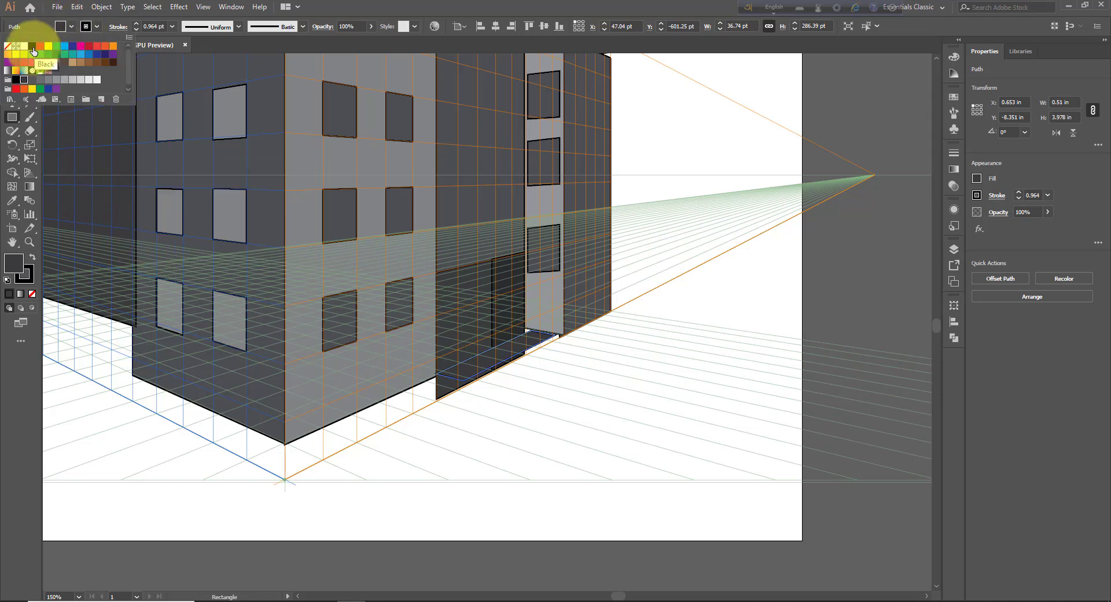
{"action": "left_click", "coordinate": [33, 51]}
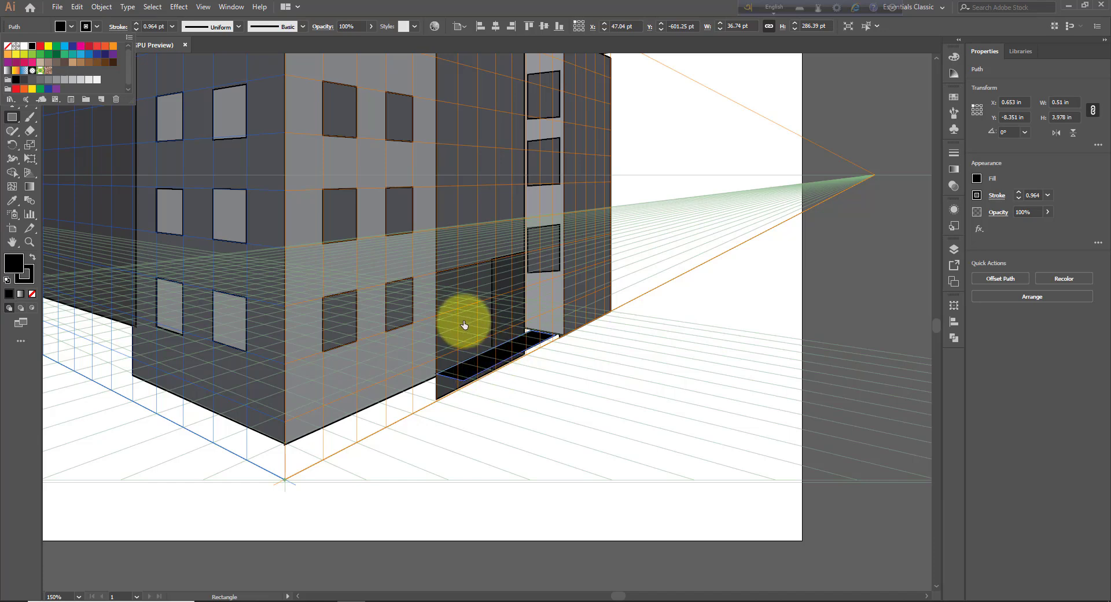
{"action": "left_click", "coordinate": [10, 117]}
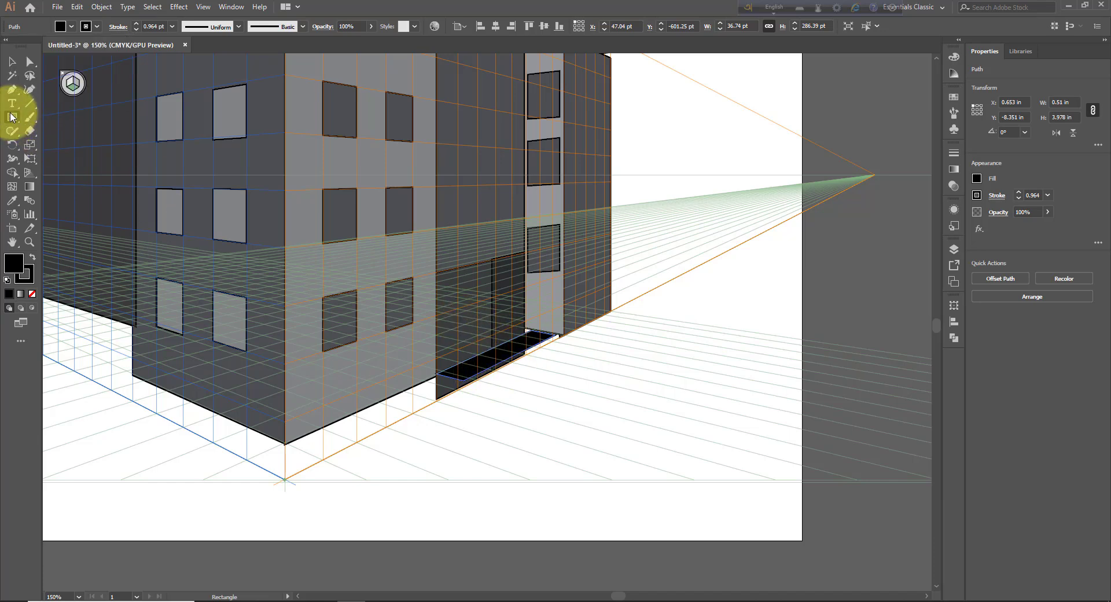
{"action": "left_click", "coordinate": [12, 61]}
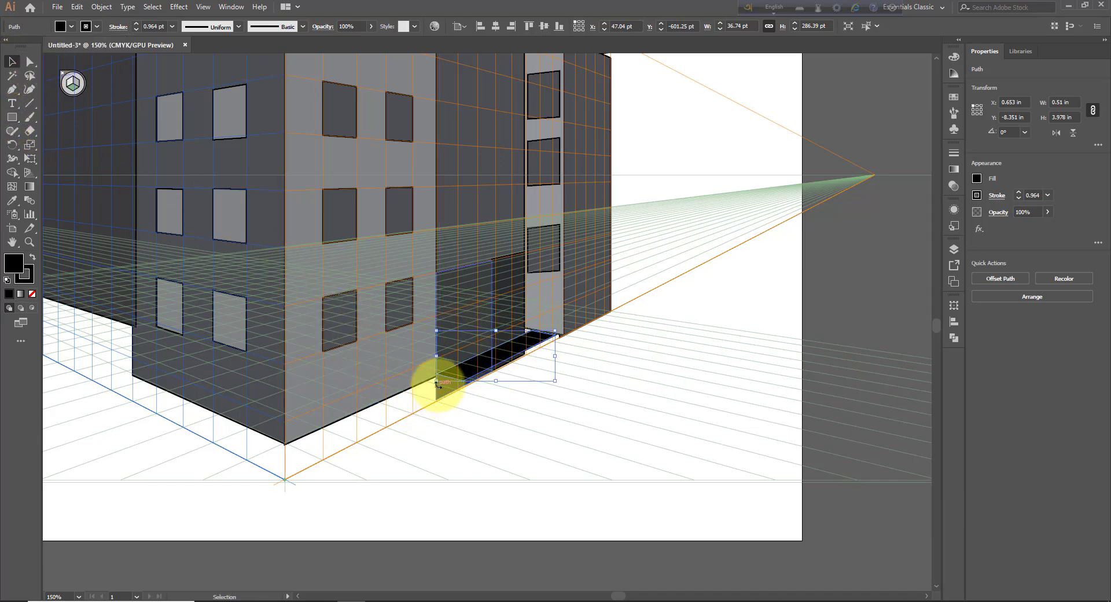
{"action": "left_click_drag", "start_coordinate": [436, 384], "coordinate": [435, 383]}
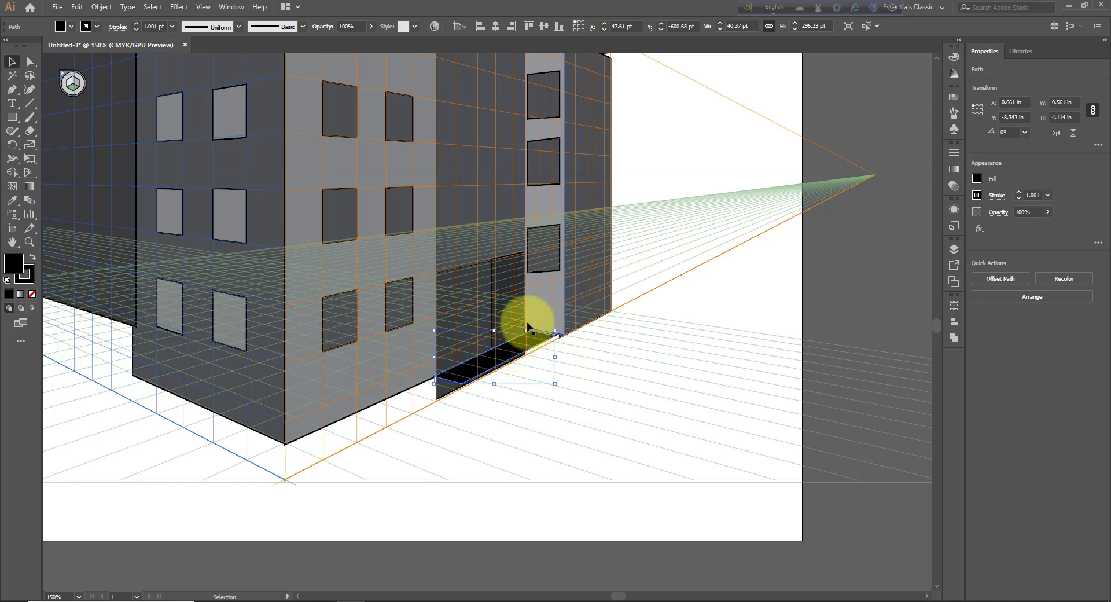
{"action": "left_click_drag", "start_coordinate": [496, 330], "coordinate": [553, 346]}
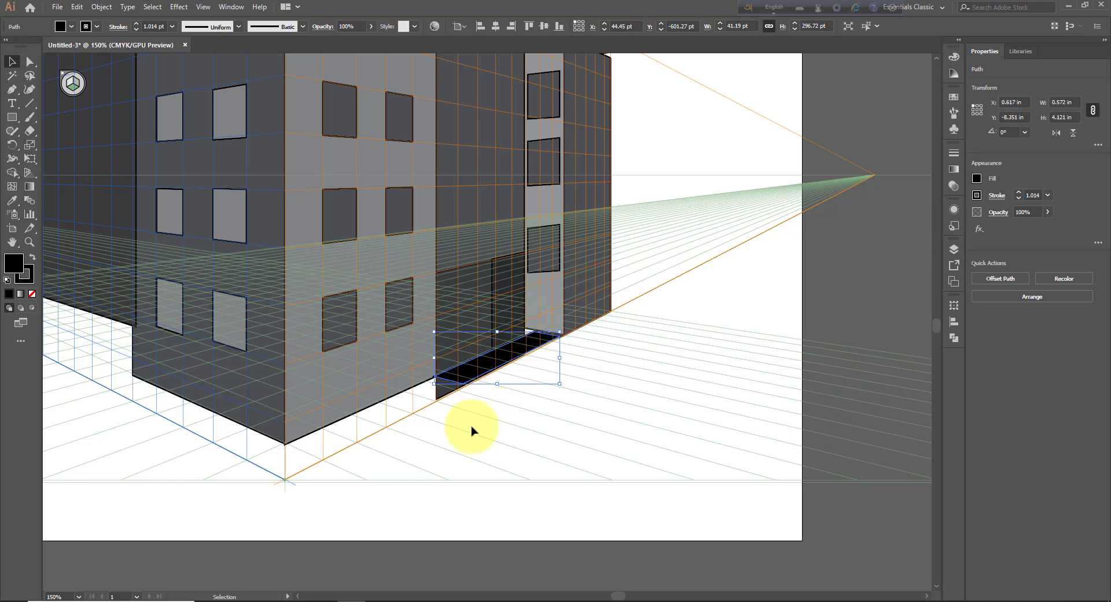
Step: Resize the door rectangle from its bottom corner to meet the floor
{"action": "left_click", "coordinate": [466, 425]}
{"action": "left_click", "coordinate": [445, 394]}
{"action": "left_click_drag", "start_coordinate": [441, 388], "coordinate": [434, 379]}
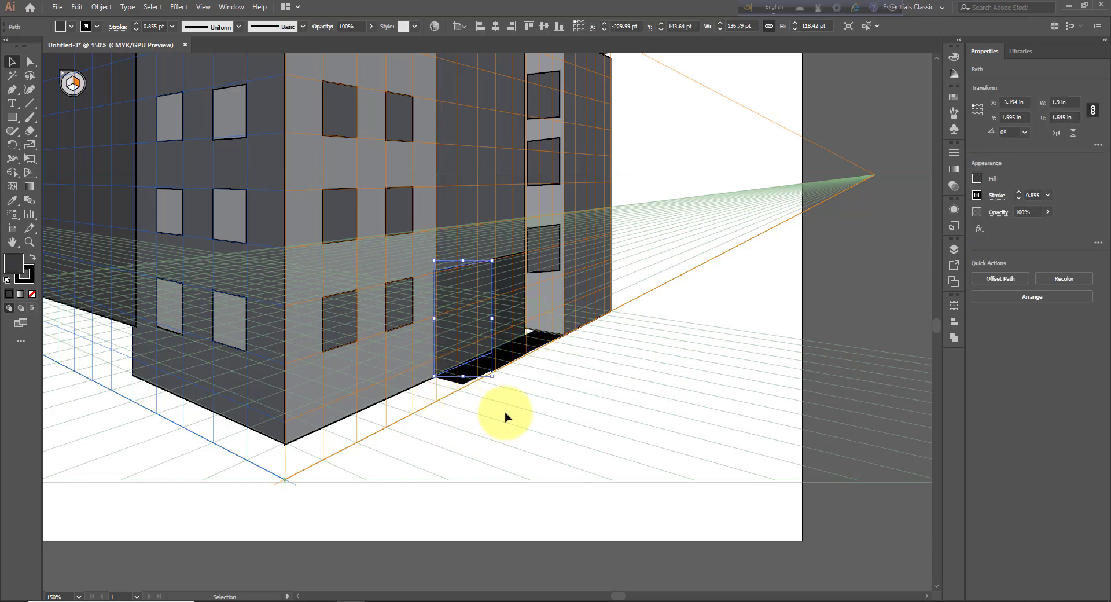
{"action": "left_click", "coordinate": [587, 423]}
Step: Extend the pillar strip to the ground, raise the black floor's top, and widen the door rightward
{"action": "left_click", "coordinate": [530, 333]}
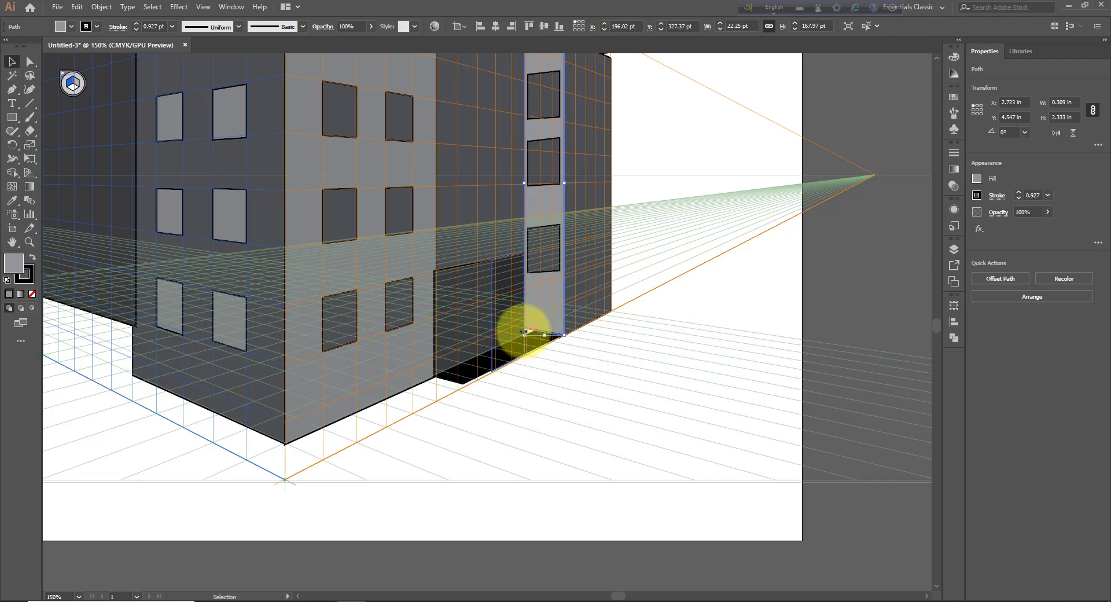
{"action": "left_click_drag", "start_coordinate": [524, 335], "coordinate": [526, 331]}
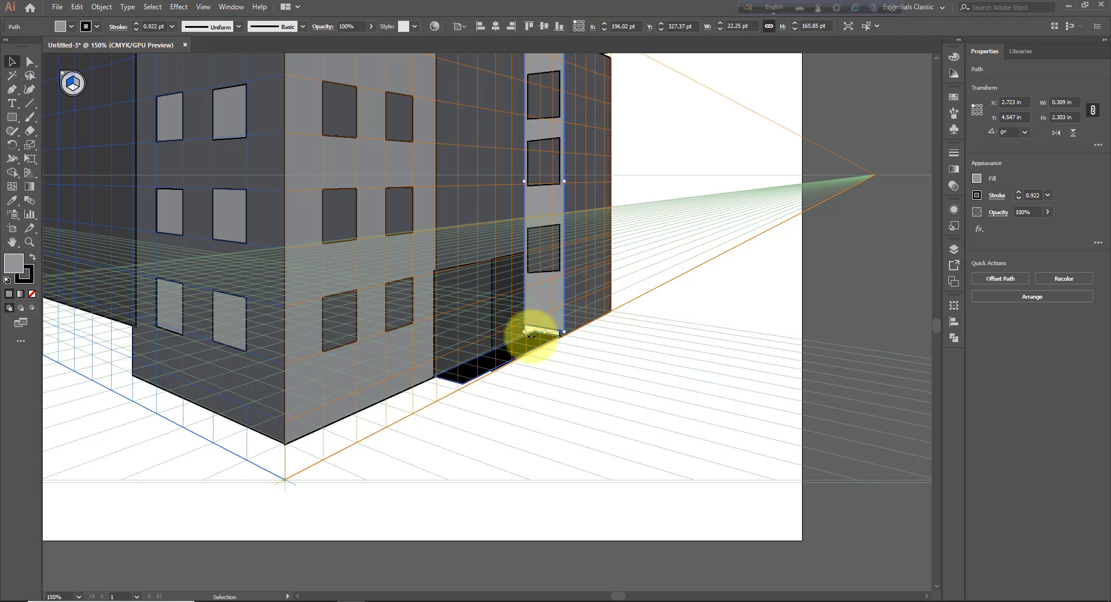
{"action": "left_click", "coordinate": [533, 339]}
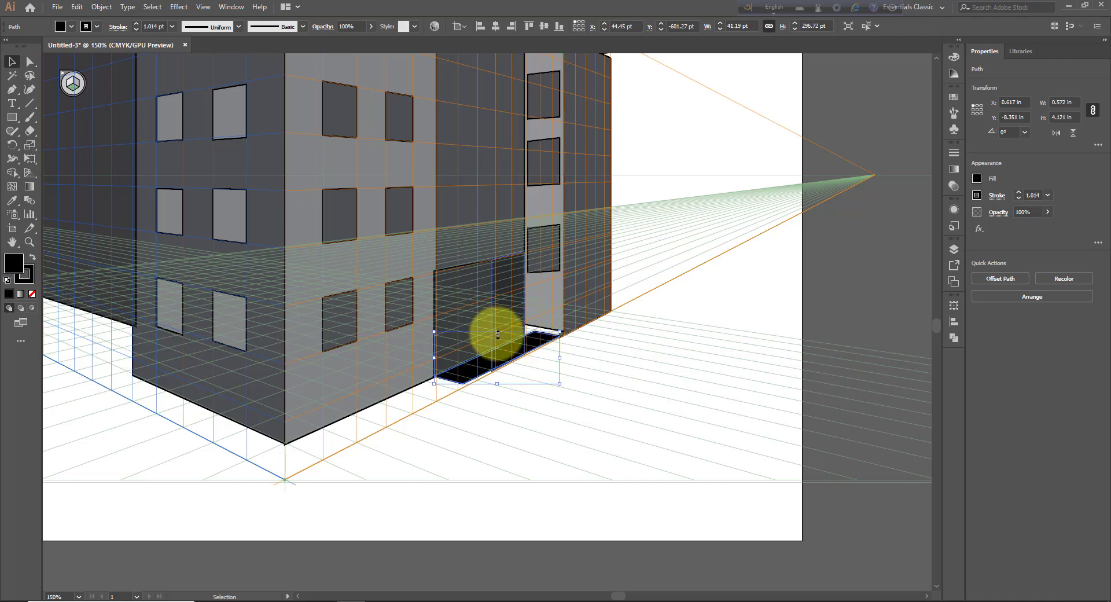
{"action": "left_click_drag", "start_coordinate": [497, 335], "coordinate": [497, 327]}
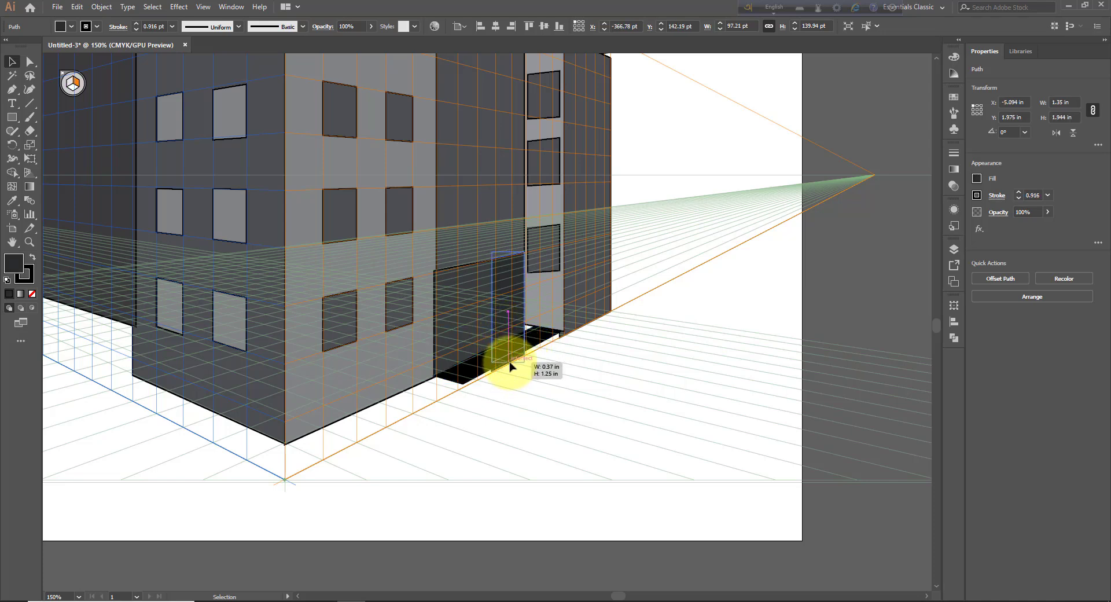
{"action": "left_click_drag", "start_coordinate": [509, 364], "coordinate": [508, 362]}
{"action": "left_click_drag", "start_coordinate": [524, 309], "coordinate": [531, 309]}
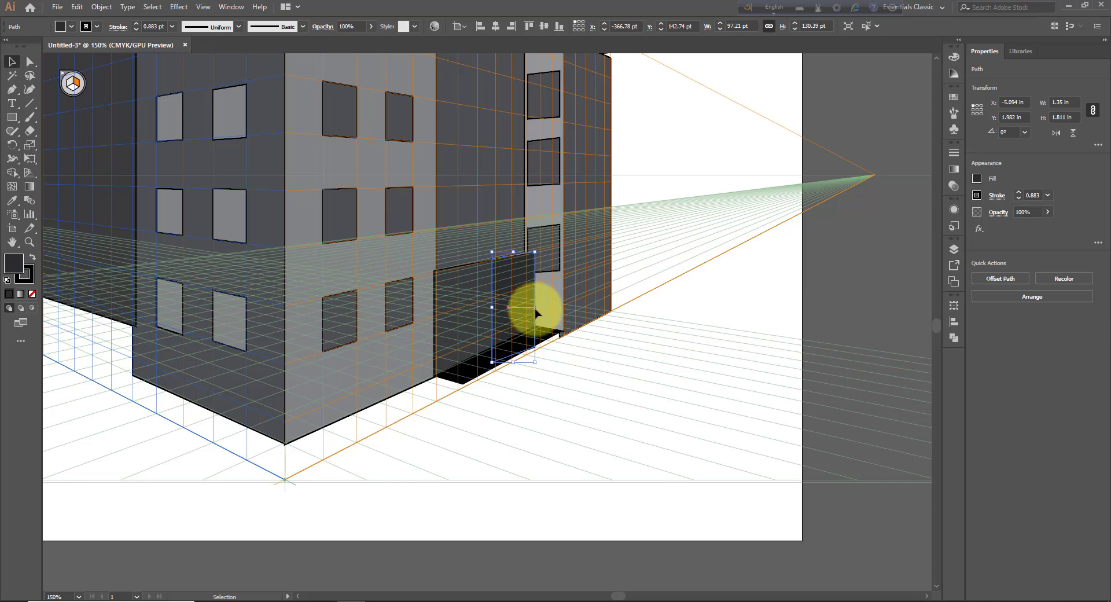
{"action": "left_click", "coordinate": [613, 416]}
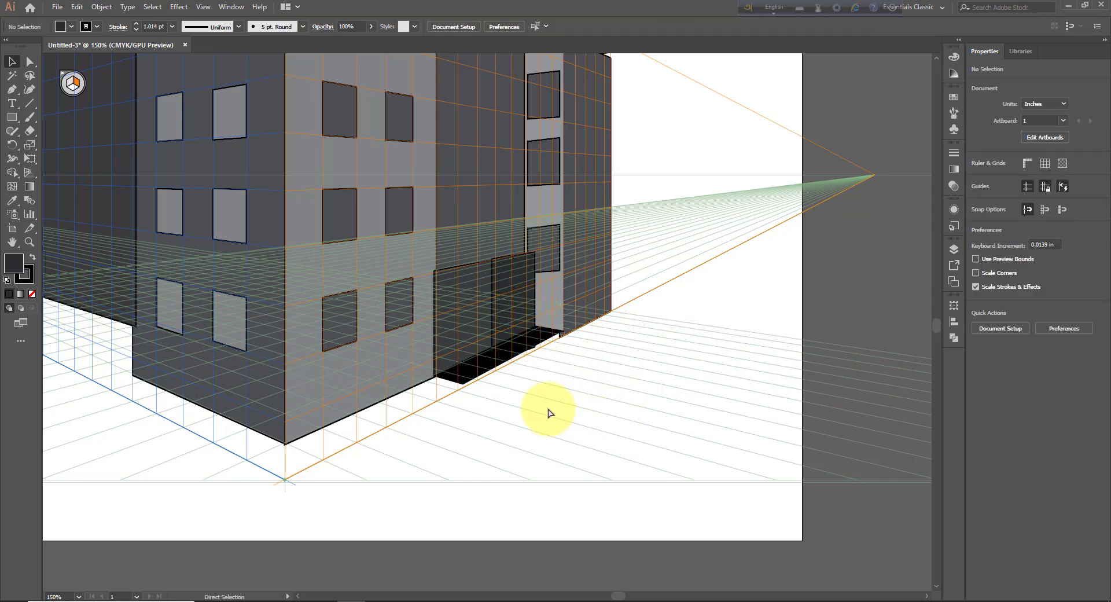
Step: Zoom out to 66.67% so the whole building and artboard are visible
{"action": "key", "text": "ctrl+minus"}
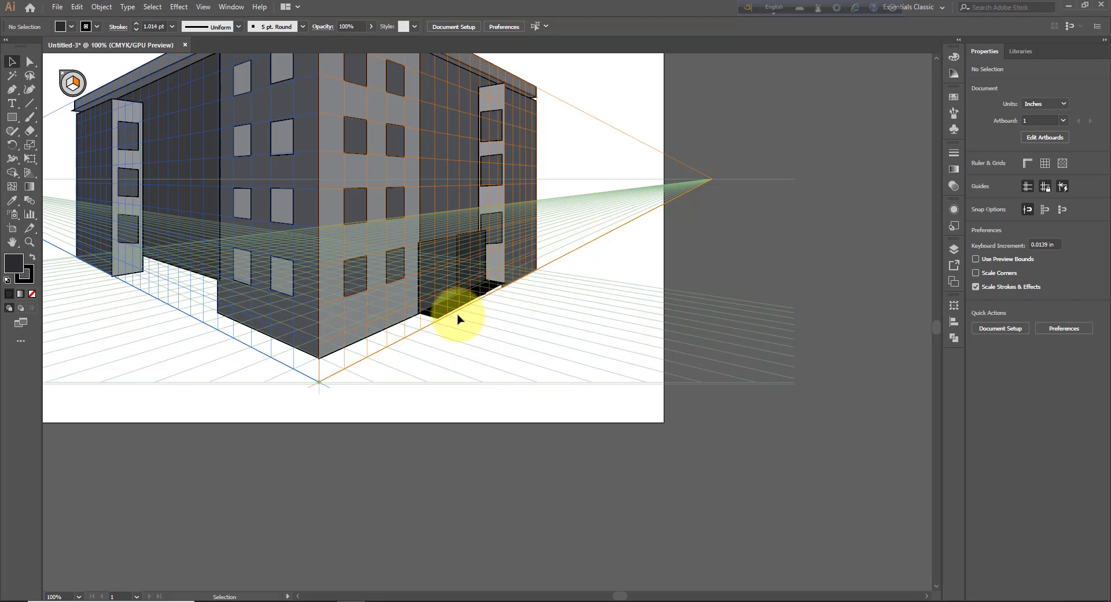
{"action": "scroll", "coordinate": [522, 268], "scroll_direction": "down", "scroll_amount": 1}
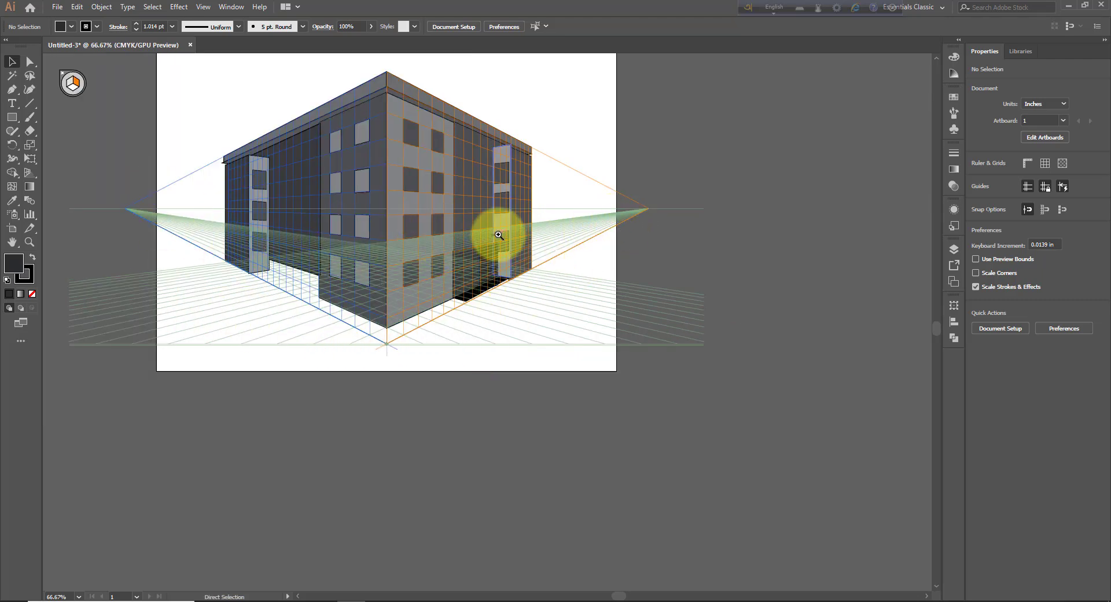
{"action": "scroll", "coordinate": [495, 240], "scroll_direction": "up", "scroll_amount": 1}
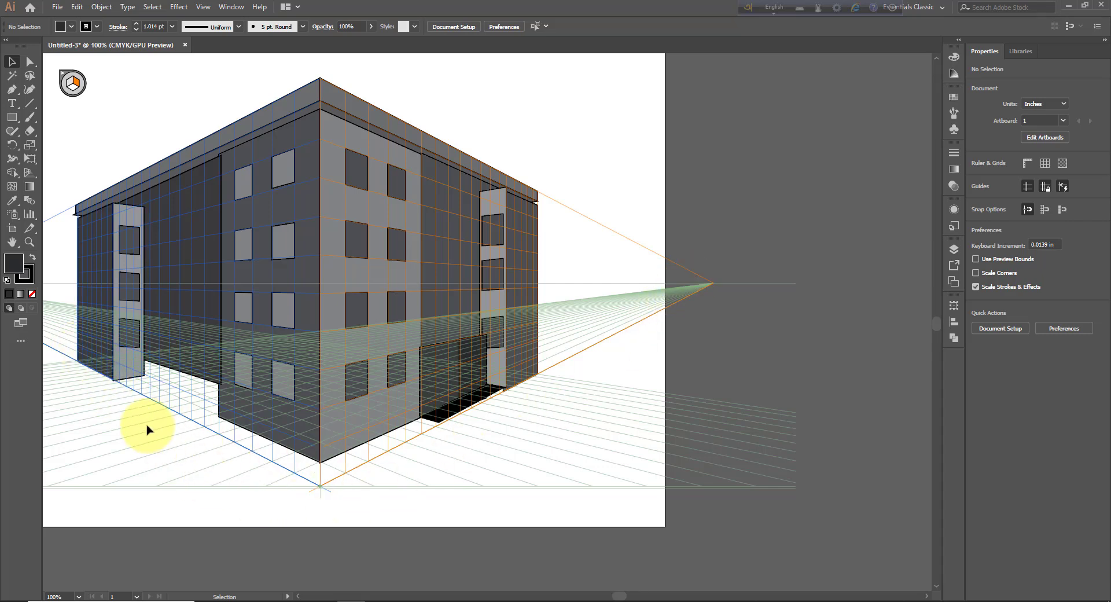
{"action": "key", "text": "ctrl+minus"}
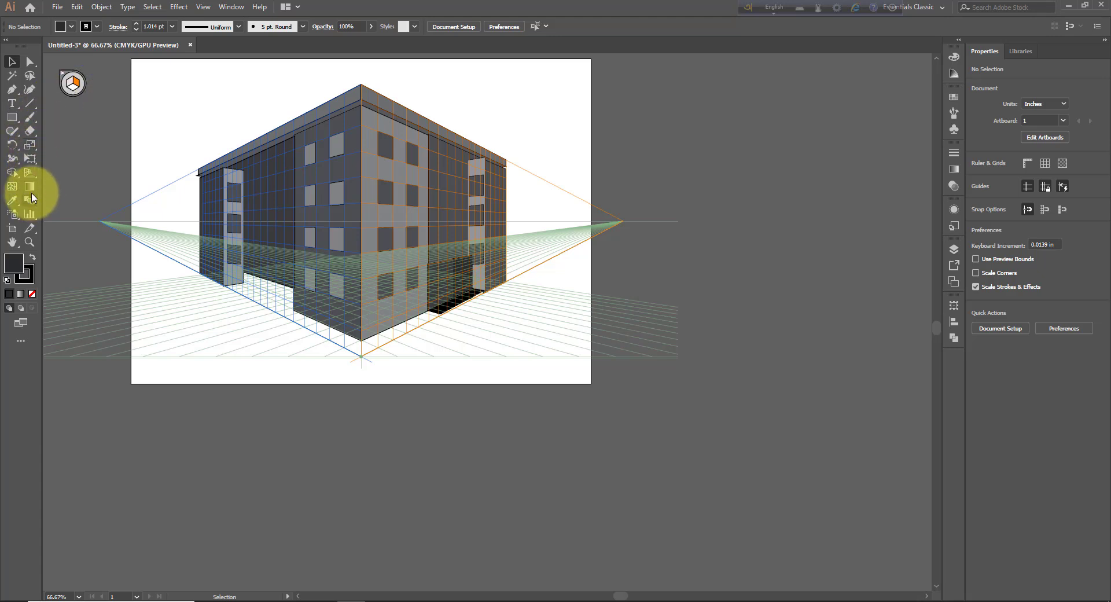
{"action": "left_click", "coordinate": [31, 174]}
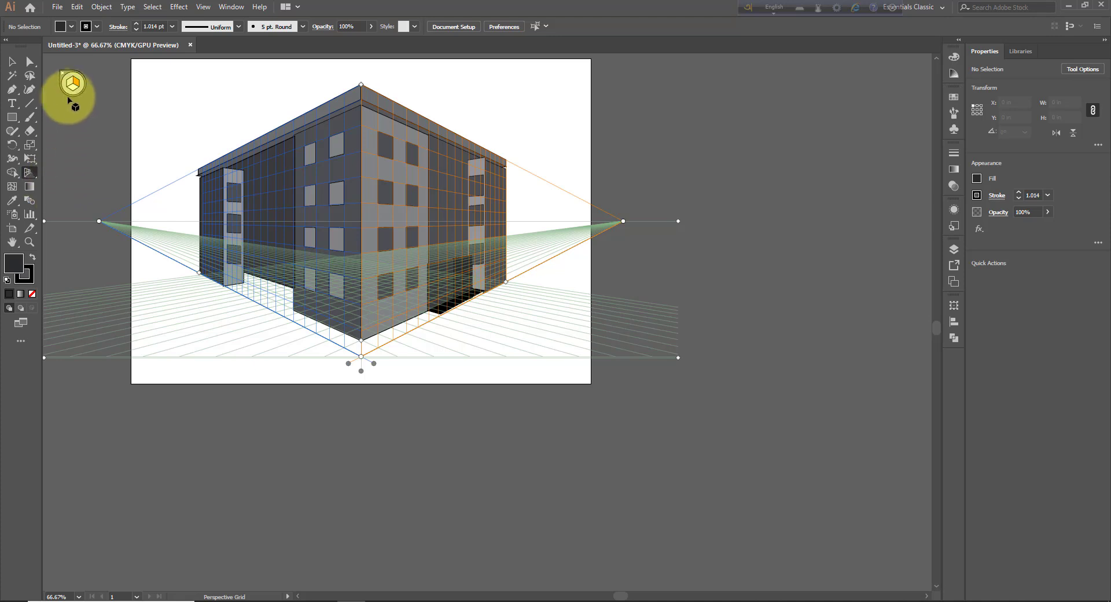
Step: Draw dark ground strips along the bases of the left and right walls
{"action": "left_click", "coordinate": [12, 118]}
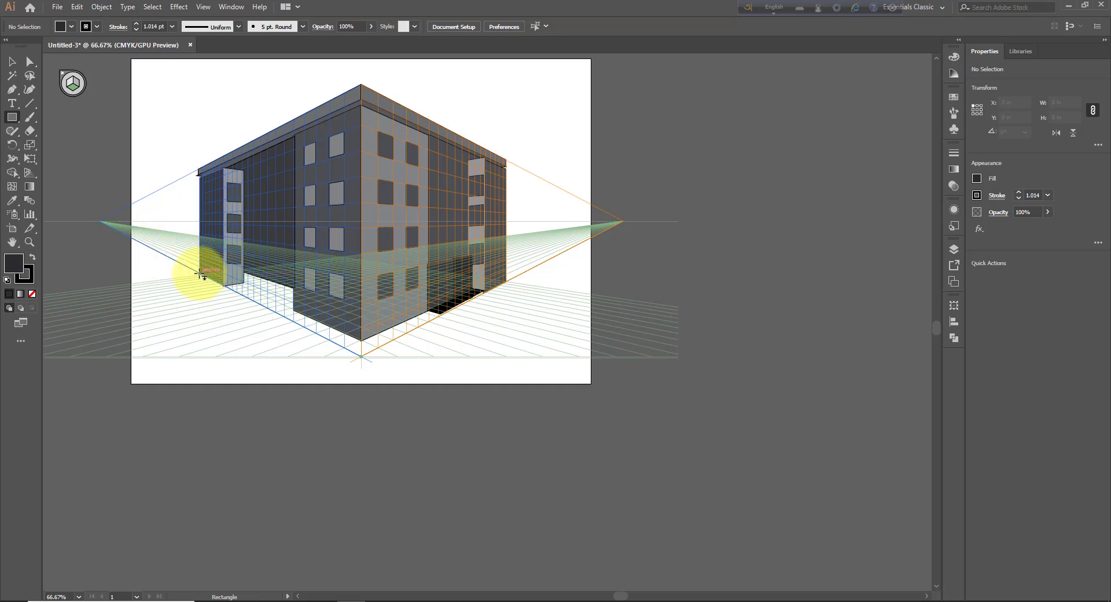
{"action": "left_click_drag", "start_coordinate": [201, 273], "coordinate": [345, 400]}
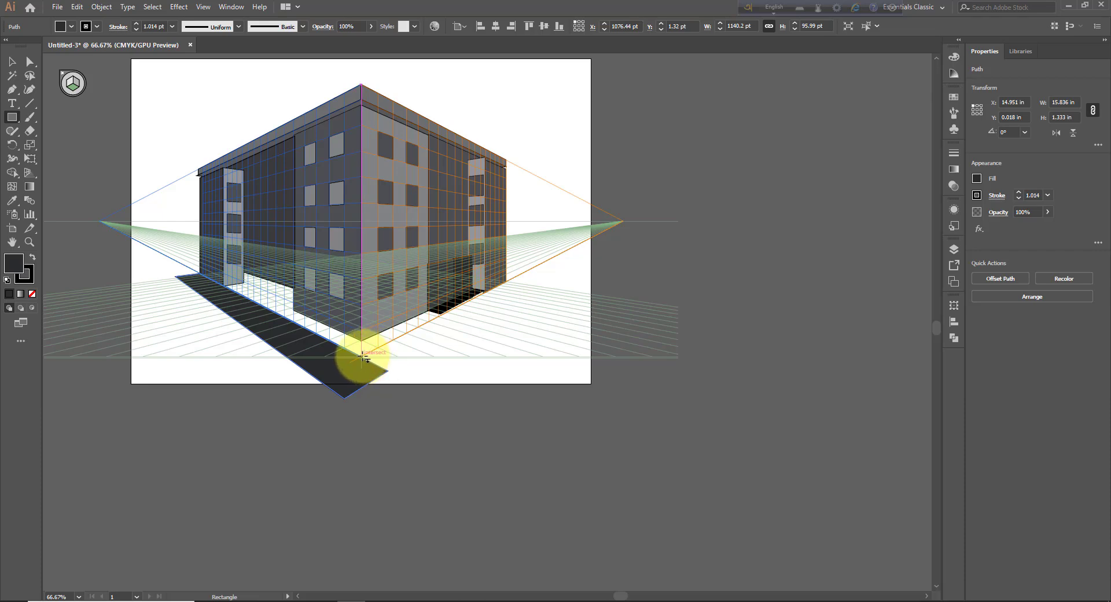
{"action": "left_click_drag", "start_coordinate": [362, 357], "coordinate": [613, 232]}
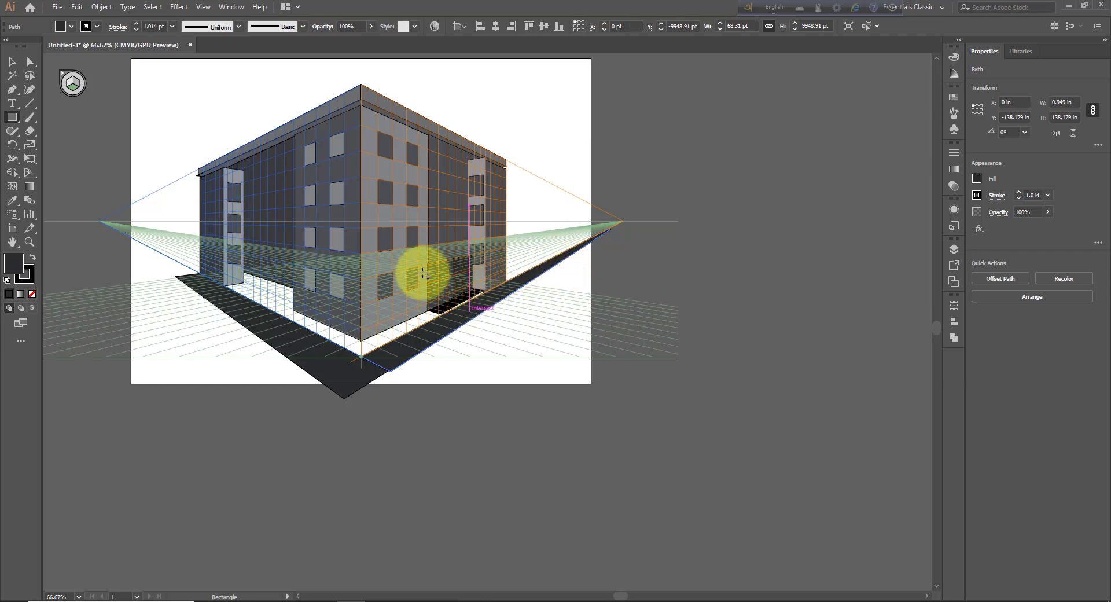
{"action": "left_click", "coordinate": [14, 62]}
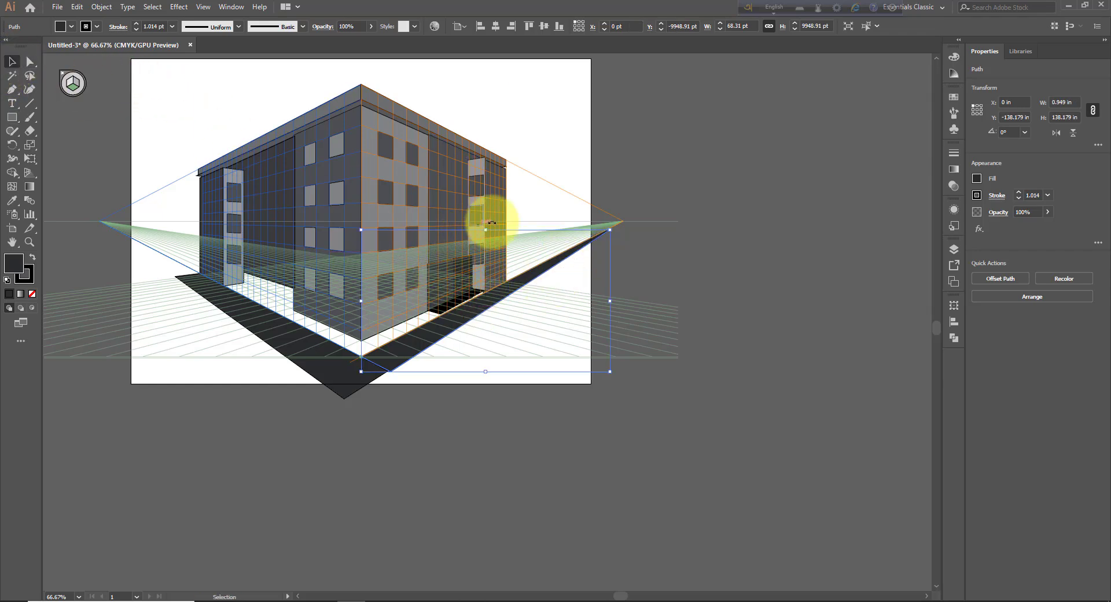
Step: Resize the right ground strip and slide it along the perspective ground to the building corner
{"action": "left_click_drag", "start_coordinate": [485, 229], "coordinate": [344, 205]}
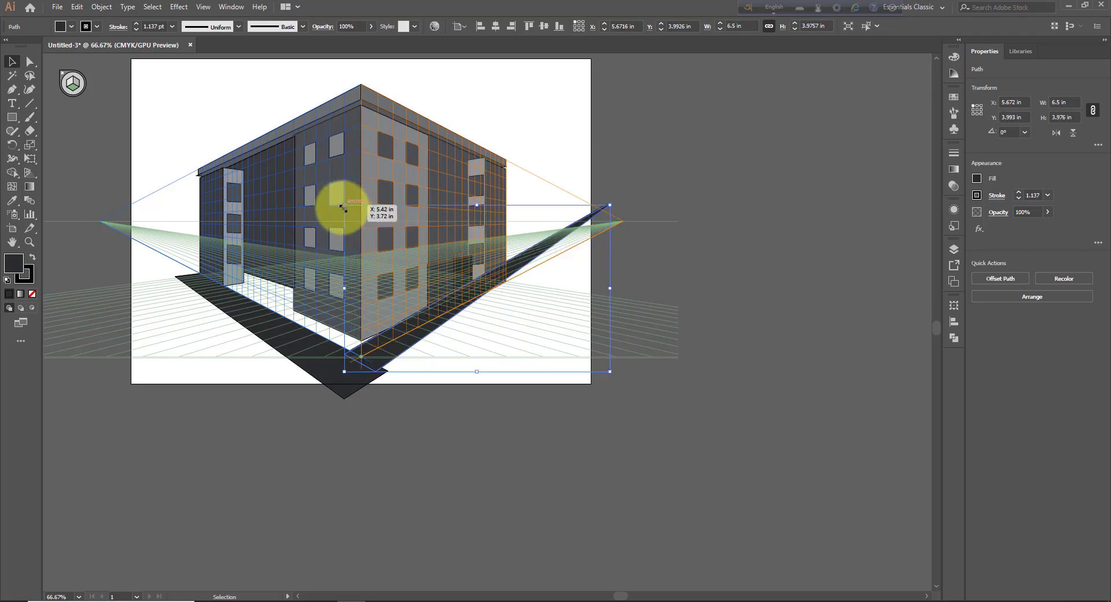
{"action": "left_click_drag", "start_coordinate": [552, 251], "coordinate": [561, 255]}
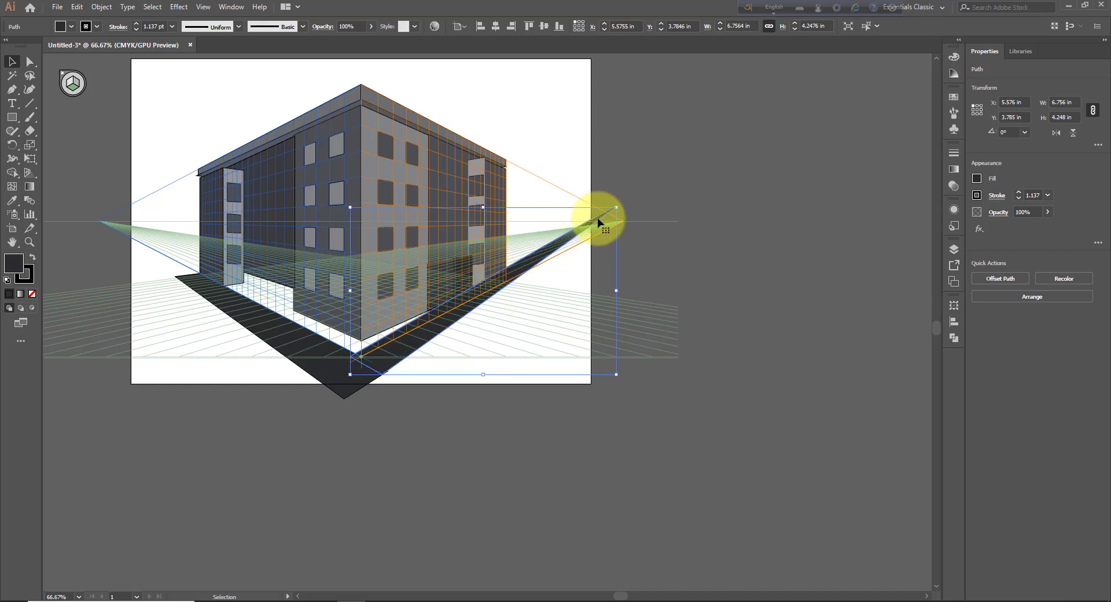
{"action": "left_click_drag", "start_coordinate": [616, 207], "coordinate": [574, 237]}
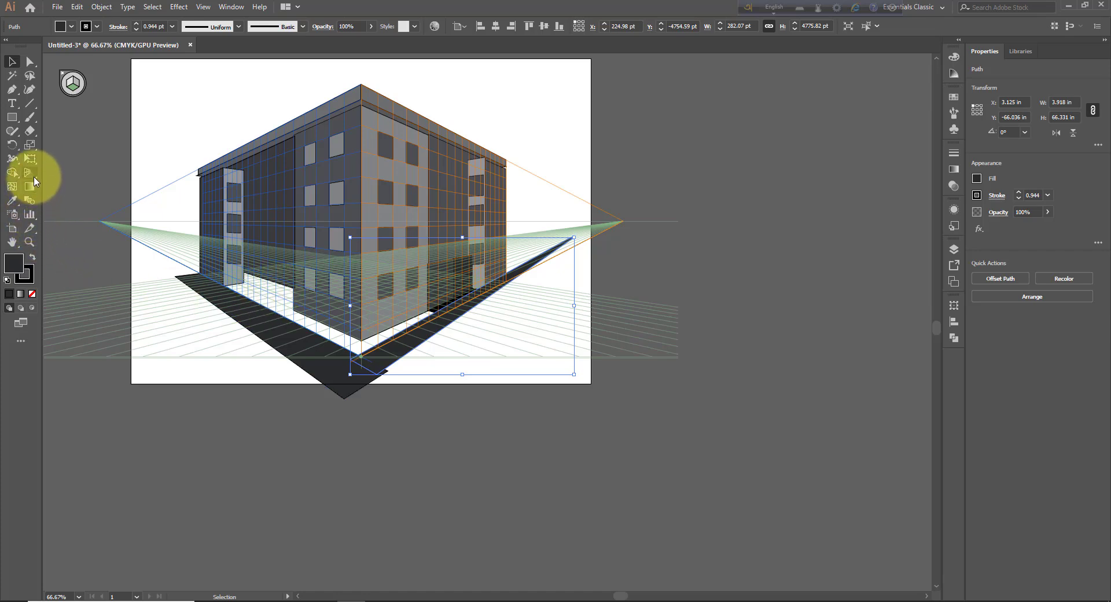
{"action": "left_click_drag", "start_coordinate": [30, 173], "coordinate": [81, 193]}
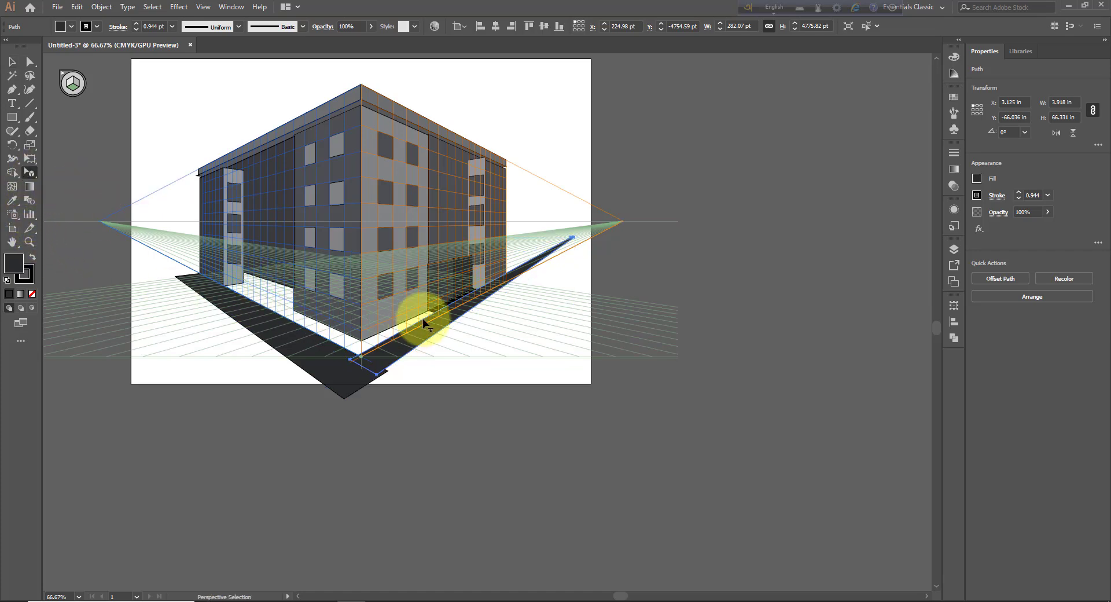
{"action": "mouse_move", "coordinate": [443, 305]}
{"action": "left_mouse_down"}
{"action": "mouse_move", "coordinate": [367, 348]}
{"action": "mouse_move", "coordinate": [347, 339]}
{"action": "mouse_move", "coordinate": [400, 343]}
{"action": "mouse_move", "coordinate": [344, 351]}
{"action": "mouse_move", "coordinate": [389, 355]}
{"action": "left_mouse_up"}
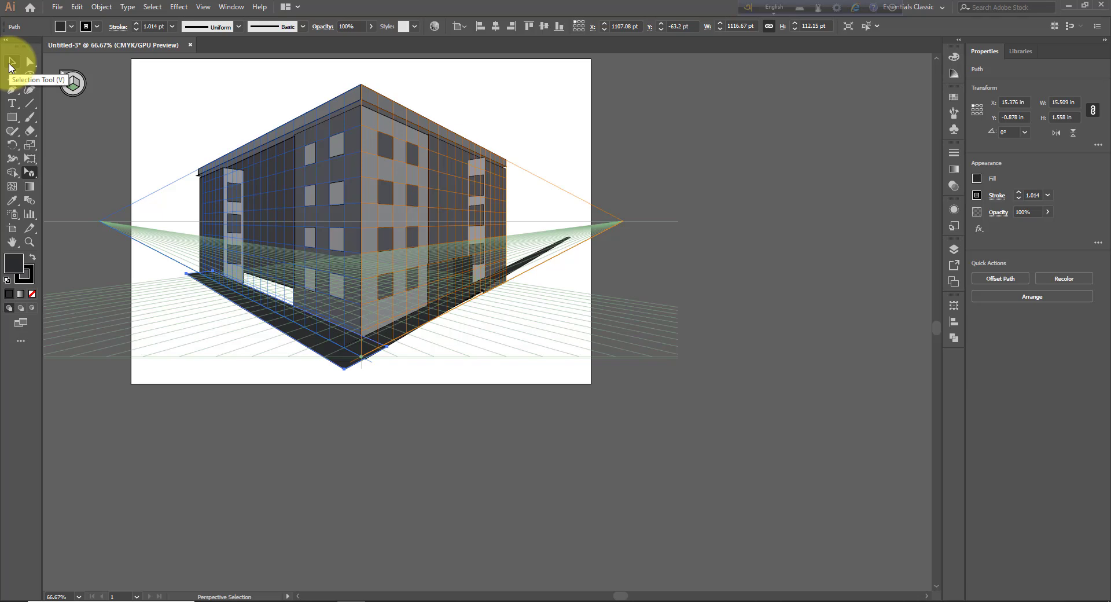
{"action": "left_click", "coordinate": [264, 286]}
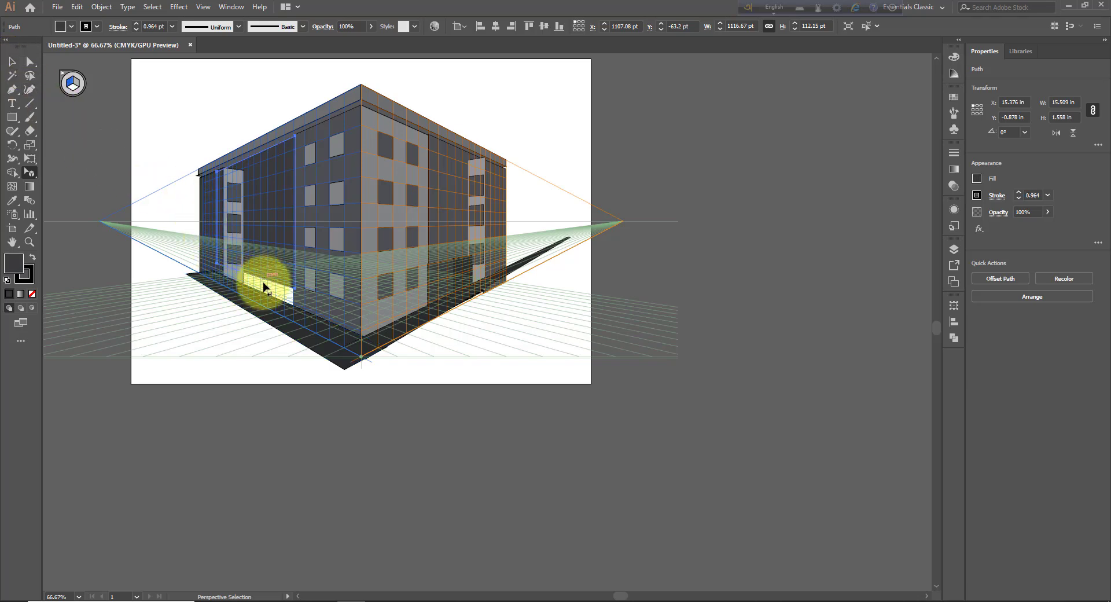
{"action": "left_click", "coordinate": [431, 355]}
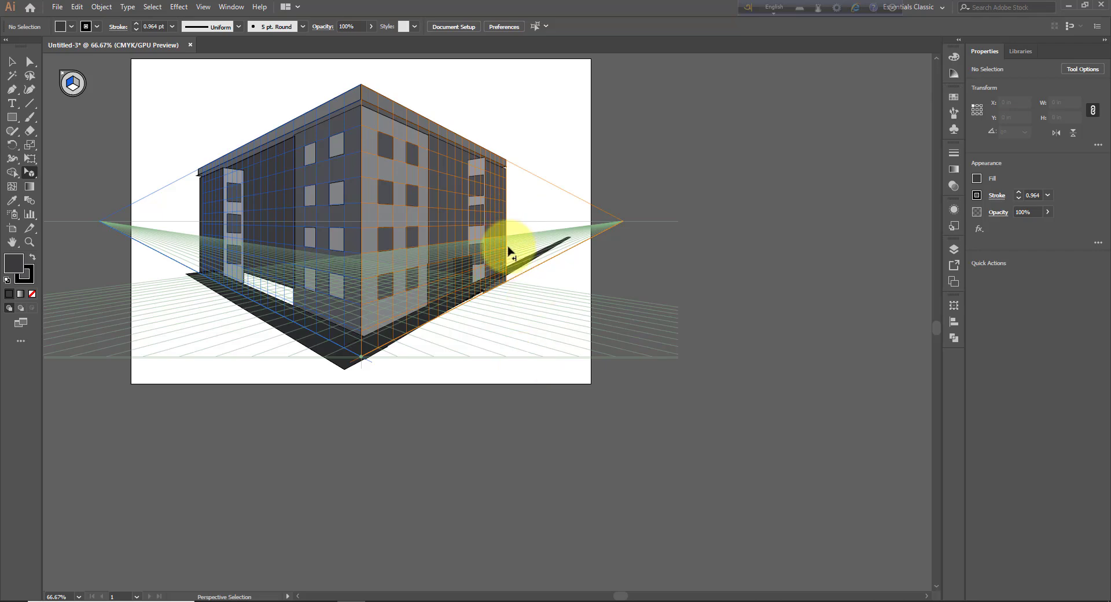
{"action": "left_click_drag", "start_coordinate": [409, 266], "coordinate": [571, 379]}
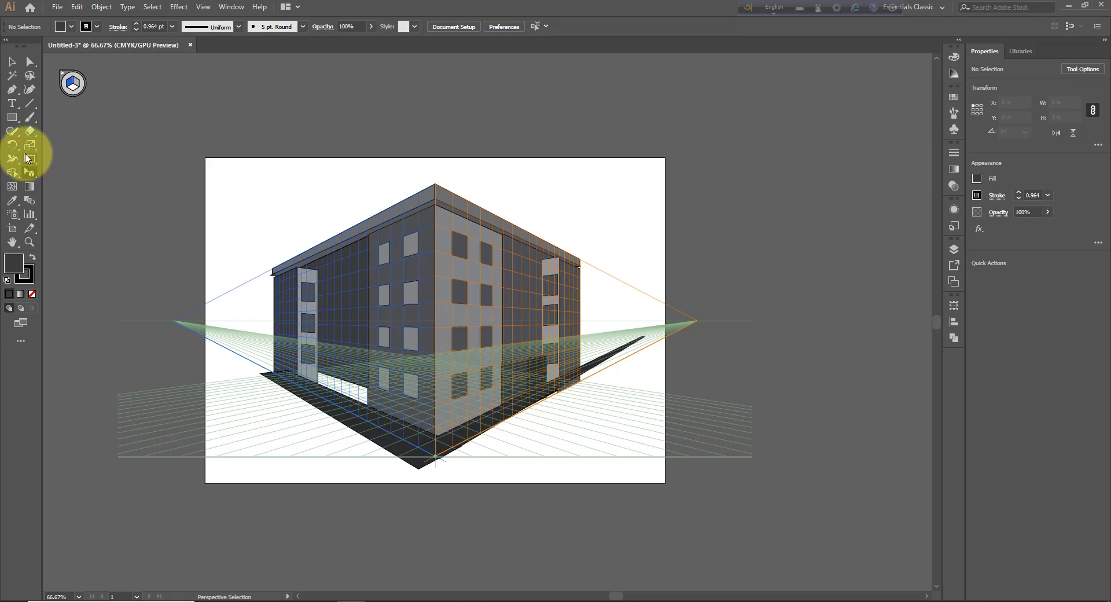
{"action": "left_click", "coordinate": [11, 119]}
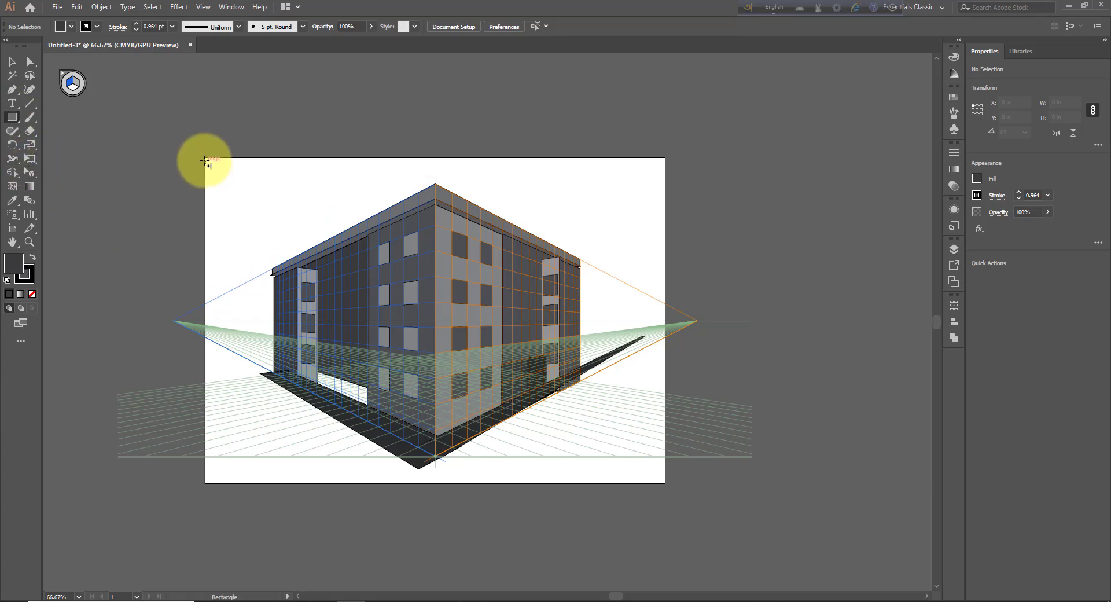
{"action": "left_click_drag", "start_coordinate": [208, 166], "coordinate": [407, 416]}
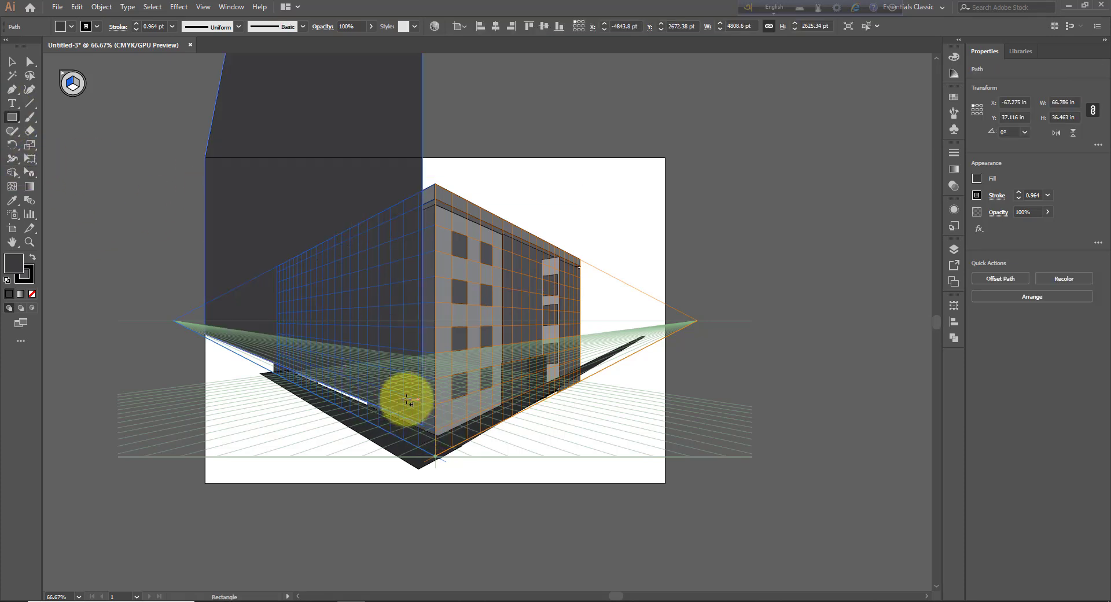
{"action": "key", "text": "ctrl+z"}
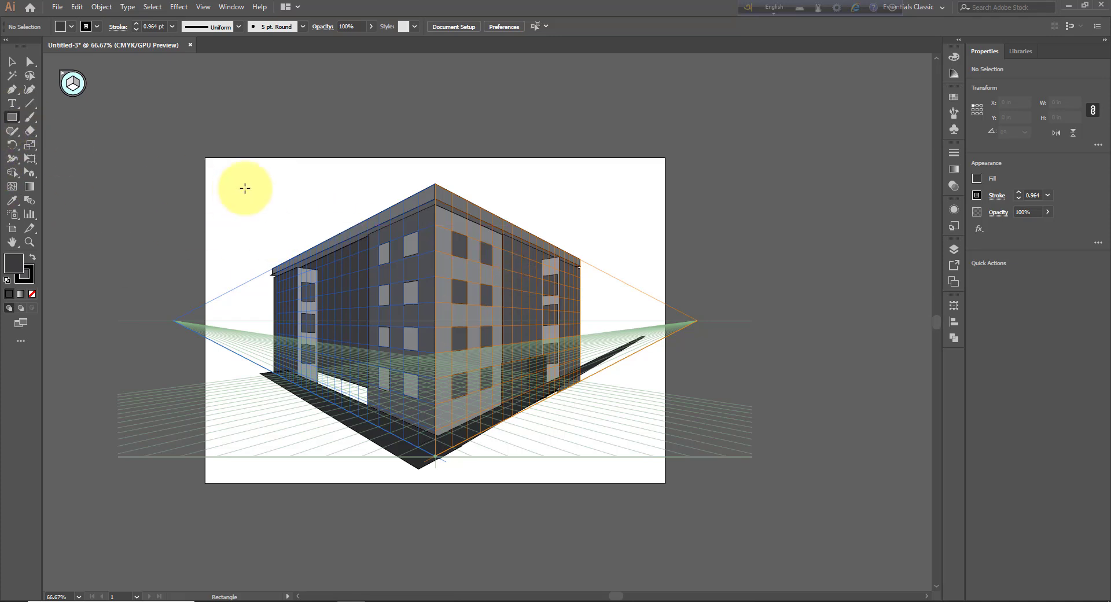
Step: Draw an artboard-sized rectangle snapped to the artboard top and fill it with the Fading Sky gradient
{"action": "left_click_drag", "start_coordinate": [208, 160], "coordinate": [665, 482]}
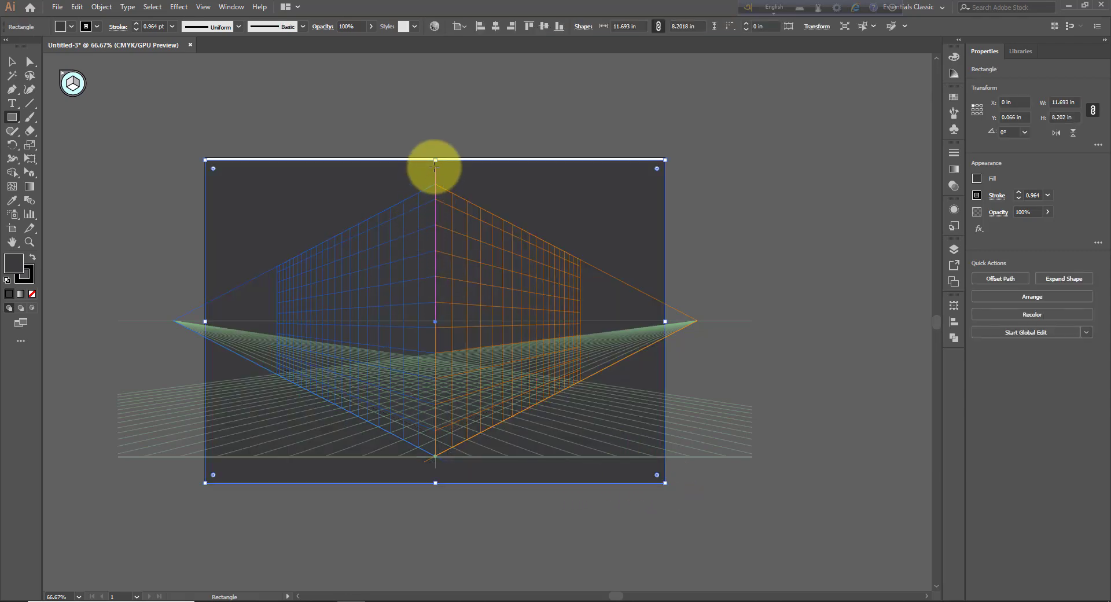
{"action": "left_click_drag", "start_coordinate": [435, 159], "coordinate": [435, 157]}
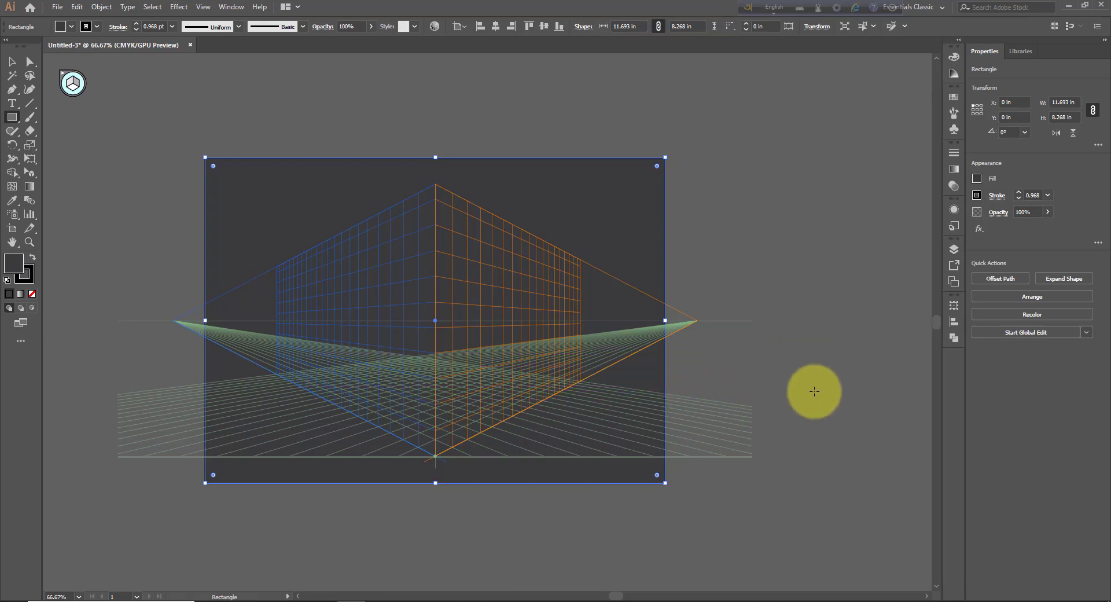
{"action": "left_click", "coordinate": [953, 169]}
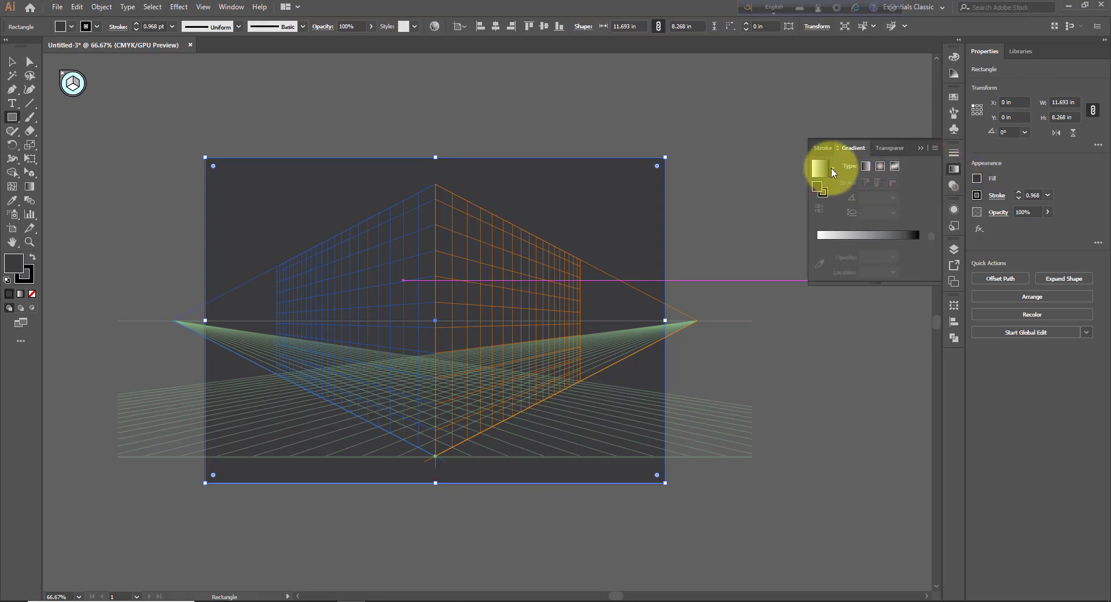
{"action": "left_click", "coordinate": [833, 170]}
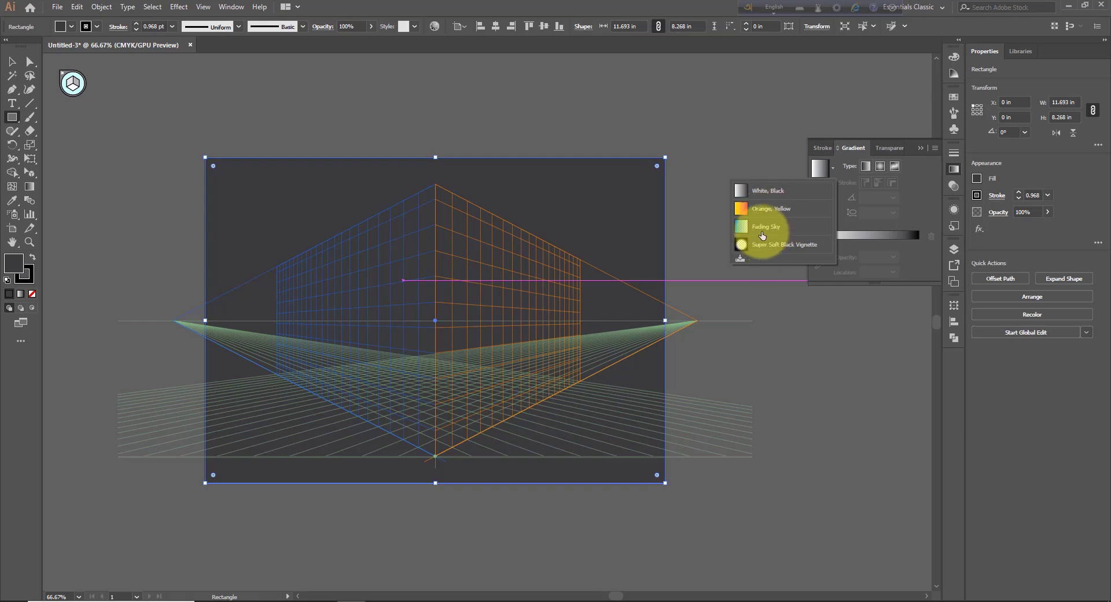
{"action": "left_click", "coordinate": [761, 232]}
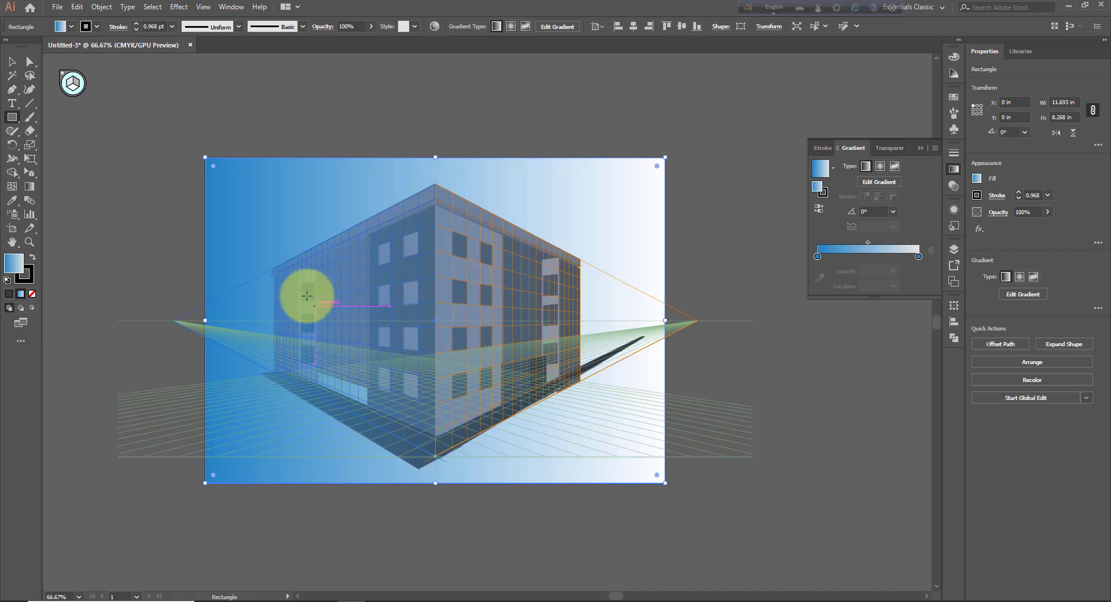
{"action": "left_click", "coordinate": [98, 8]}
Step: Send the sky rectangle behind the building and angle its gradient to -76.2°, blue top to white below
{"action": "mouse_move", "coordinate": [107, 32]}
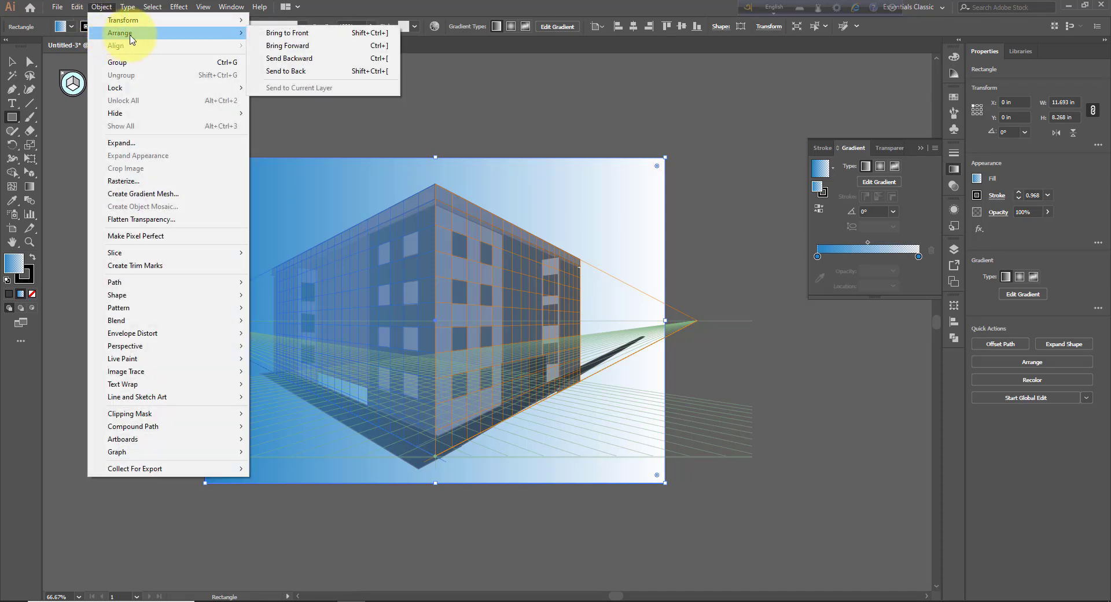
{"action": "left_click", "coordinate": [286, 72]}
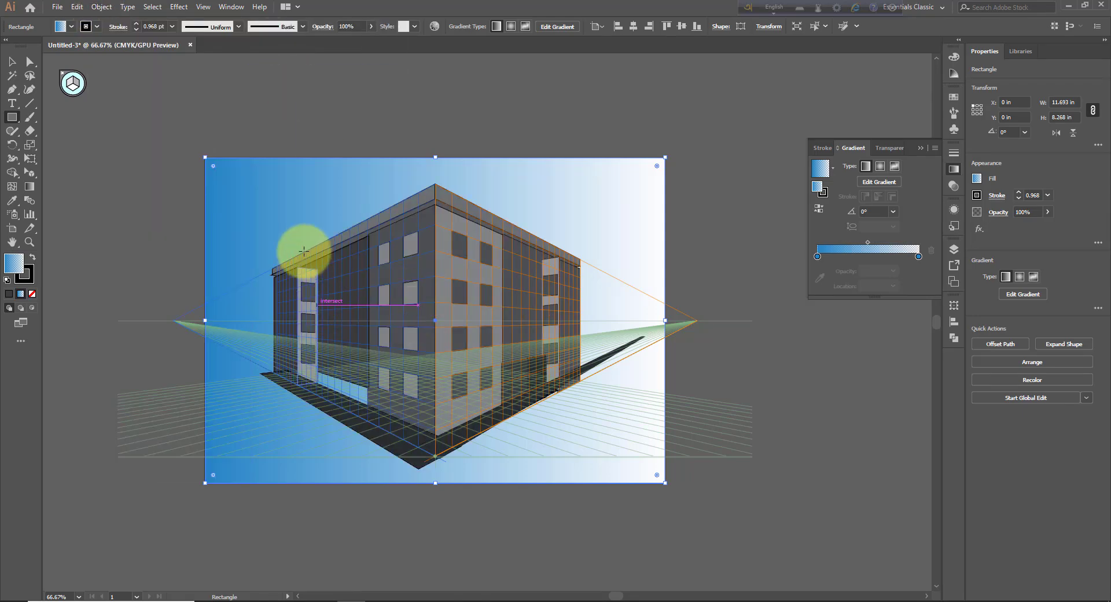
{"action": "left_click", "coordinate": [30, 187]}
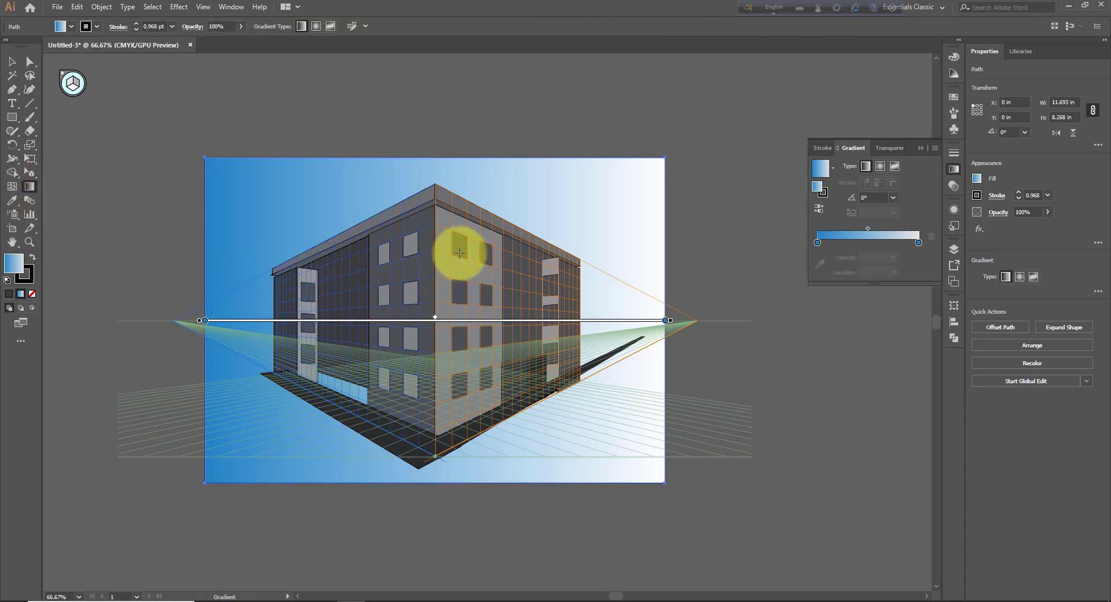
{"action": "mouse_move", "coordinate": [489, 189]}
{"action": "left_mouse_down"}
{"action": "mouse_move", "coordinate": [493, 317]}
{"action": "mouse_move", "coordinate": [508, 355]}
{"action": "mouse_move", "coordinate": [550, 379]}
{"action": "mouse_move", "coordinate": [588, 383]}
{"action": "mouse_move", "coordinate": [538, 361]}
{"action": "mouse_move", "coordinate": [510, 328]}
{"action": "mouse_move", "coordinate": [524, 324]}
{"action": "left_mouse_up"}
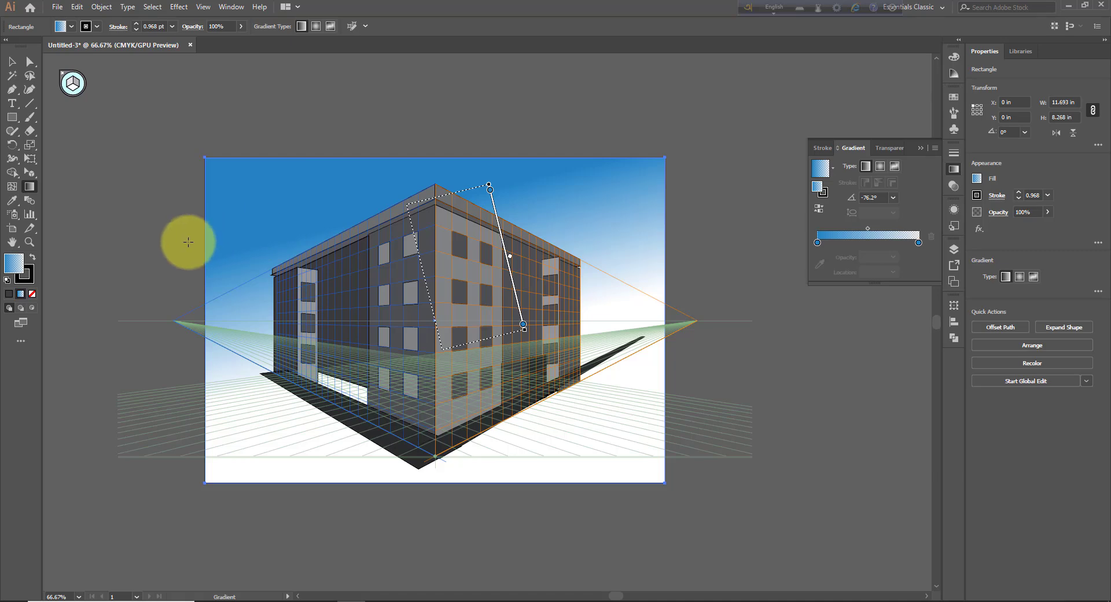
{"action": "left_click", "coordinate": [11, 61]}
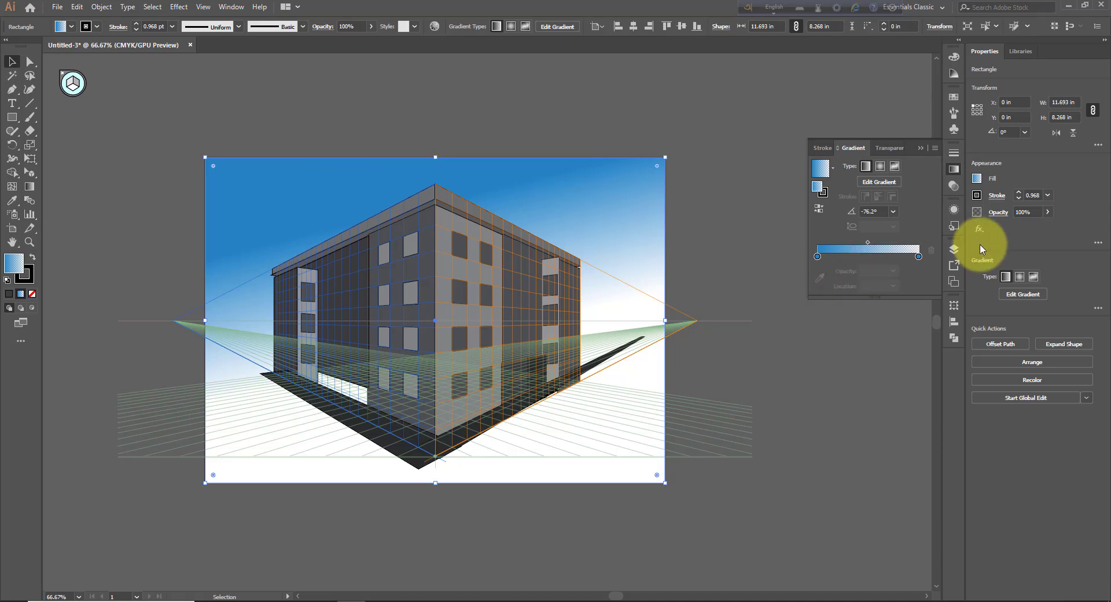
Step: Close the gradient settings and open the Nature symbol library
{"action": "left_click", "coordinate": [919, 149]}
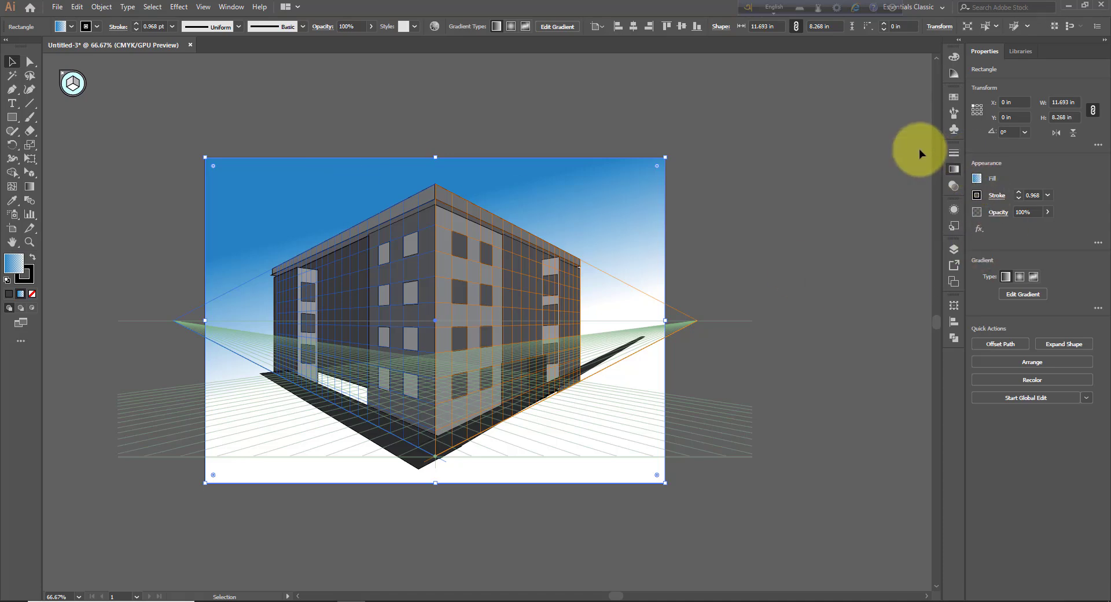
{"action": "left_click", "coordinate": [953, 133]}
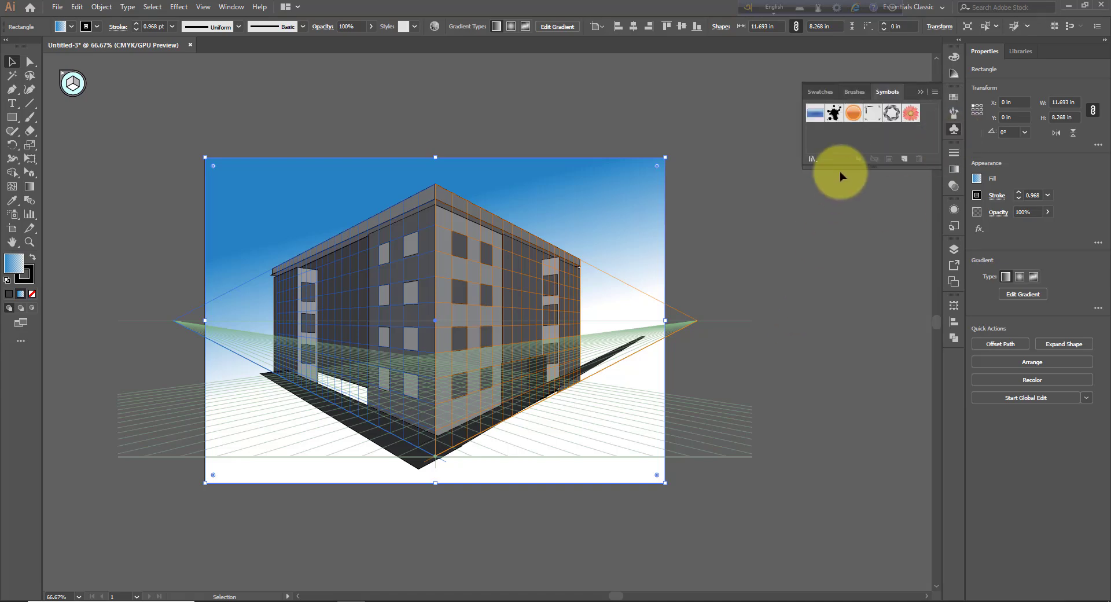
{"action": "left_click", "coordinate": [813, 160]}
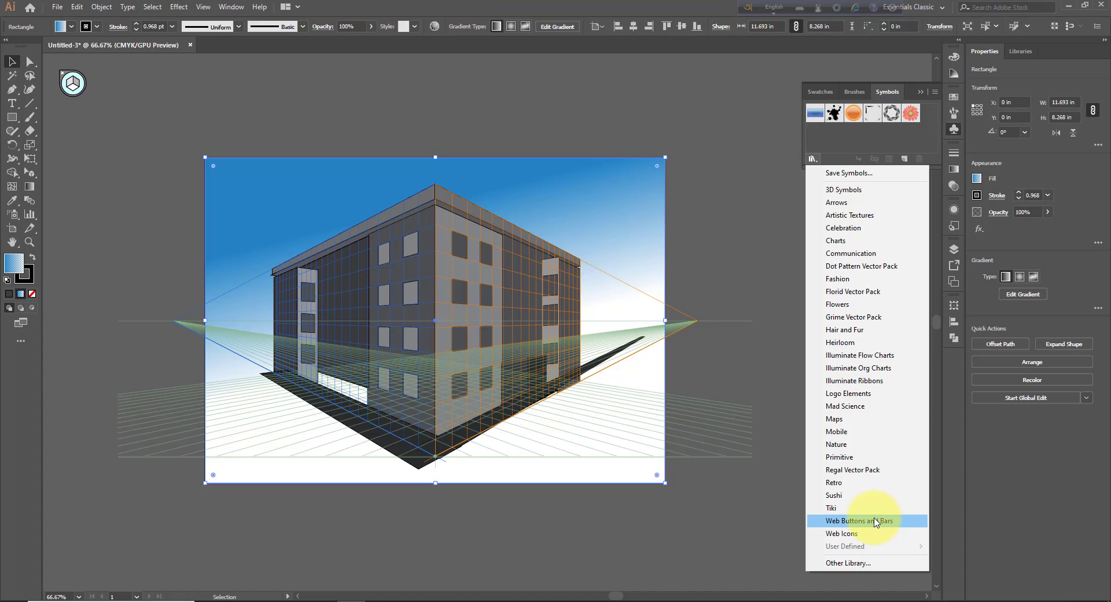
{"action": "left_click", "coordinate": [836, 444]}
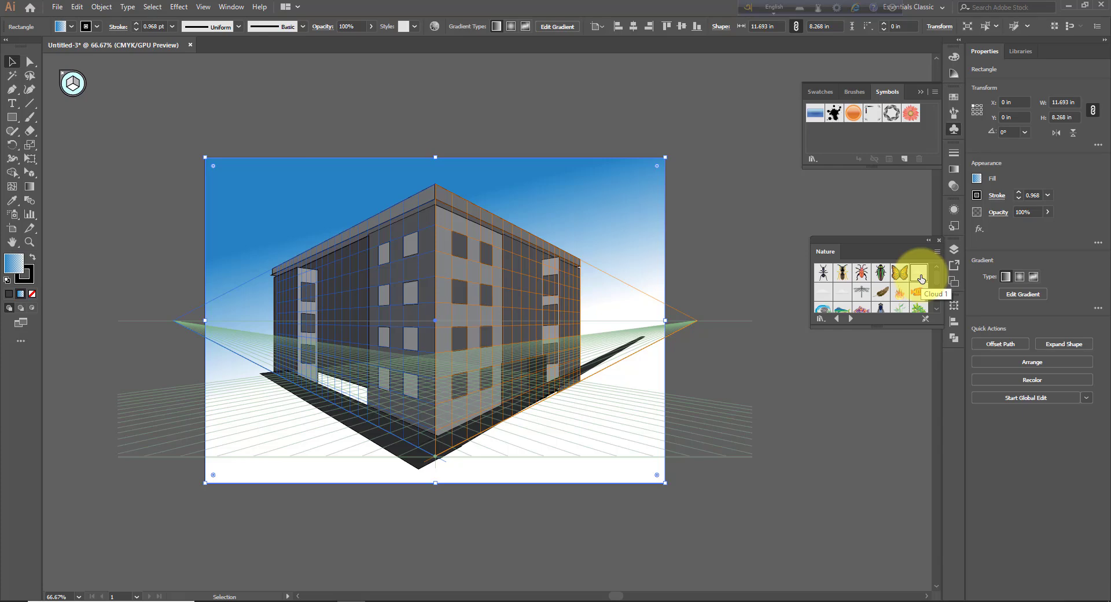
Step: Place a Cloud 1 symbol in the sky and Alt-drag a copy into the upper-left sky
{"action": "left_click_drag", "start_coordinate": [921, 279], "coordinate": [279, 199]}
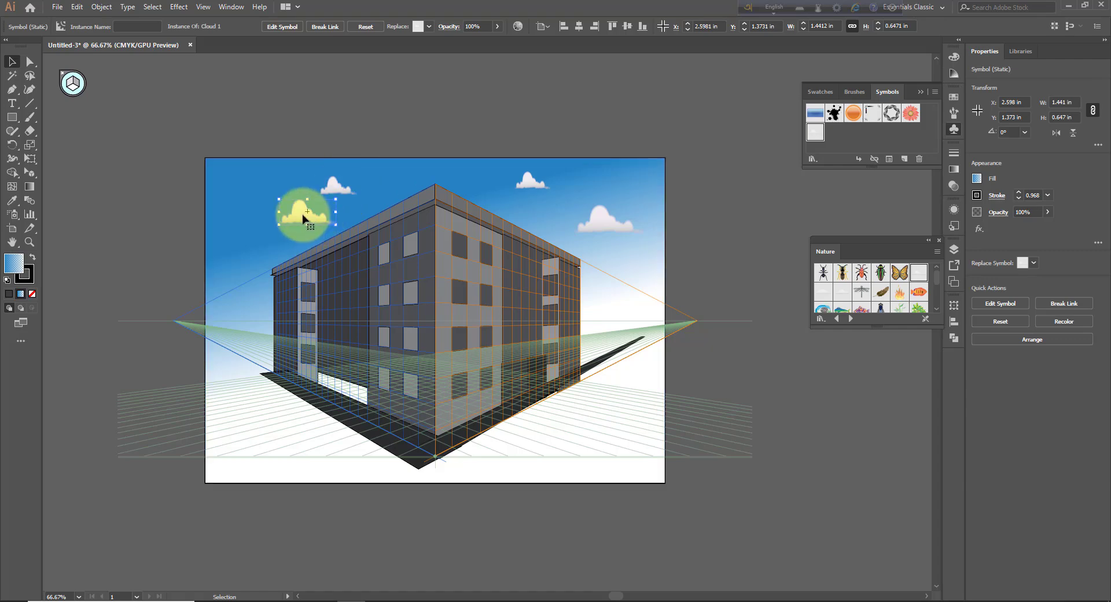
{"action": "left_click_drag", "start_coordinate": [303, 216], "coordinate": [247, 182]}
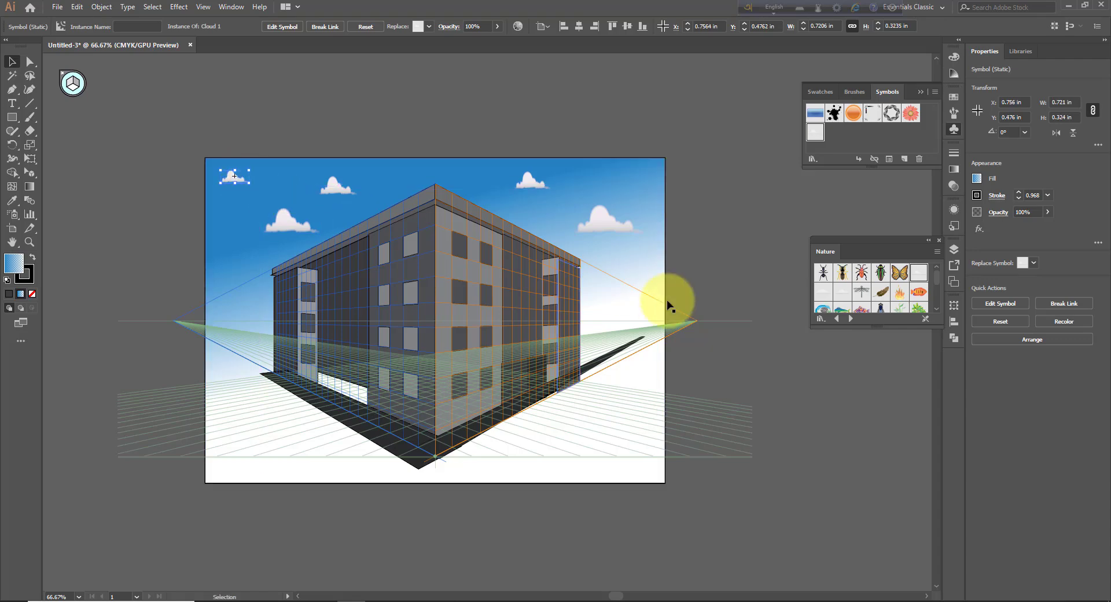
{"action": "left_click", "coordinate": [712, 284]}
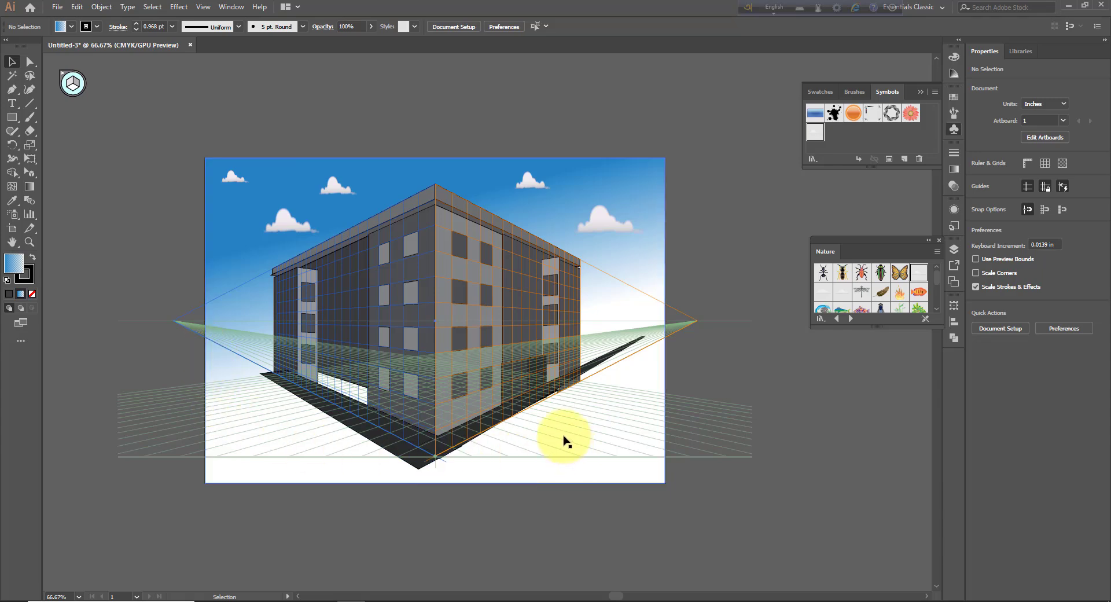
Step: Place an enlarged Trees 2 symbol on the ground beside the building's right wall
{"action": "left_click_drag", "start_coordinate": [939, 277], "coordinate": [938, 307]}
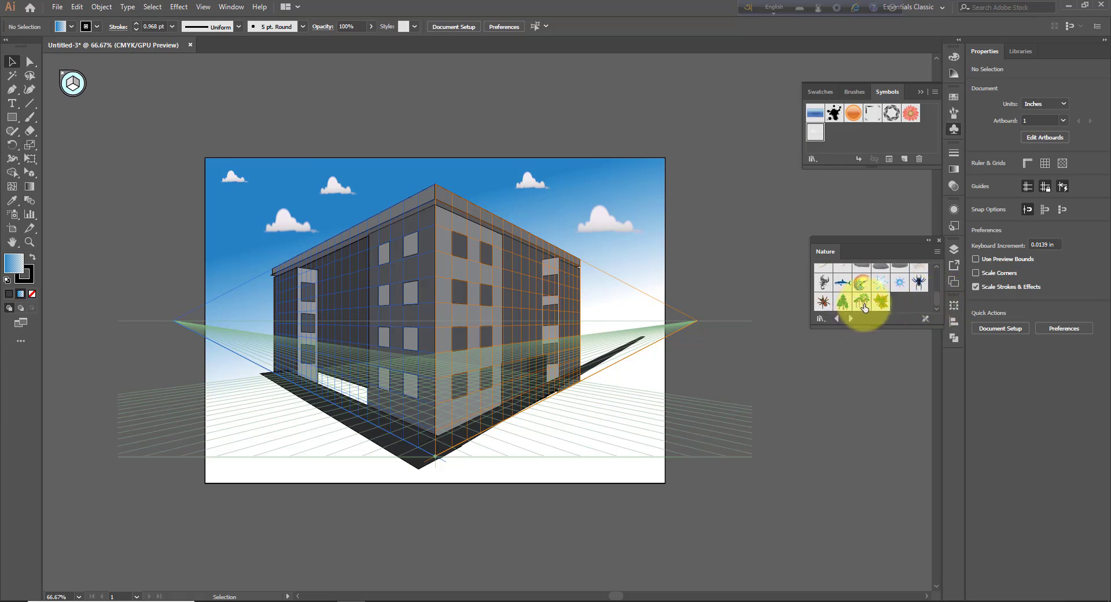
{"action": "left_click_drag", "start_coordinate": [864, 306], "coordinate": [452, 392]}
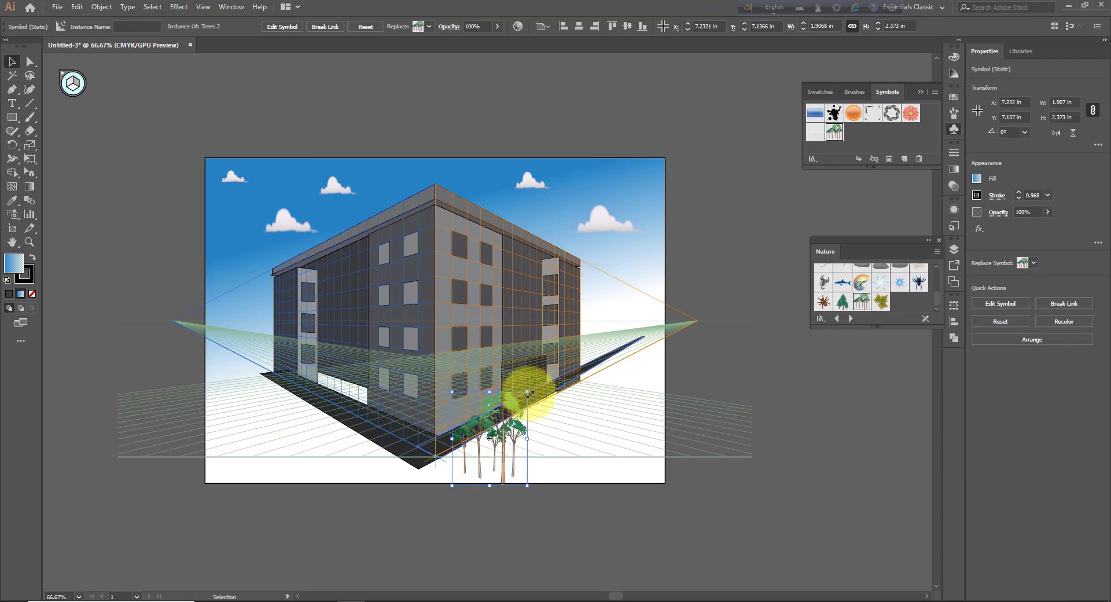
{"action": "left_click_drag", "start_coordinate": [527, 393], "coordinate": [570, 373]}
{"action": "left_click_drag", "start_coordinate": [530, 437], "coordinate": [536, 435]}
{"action": "left_click", "coordinate": [538, 439]}
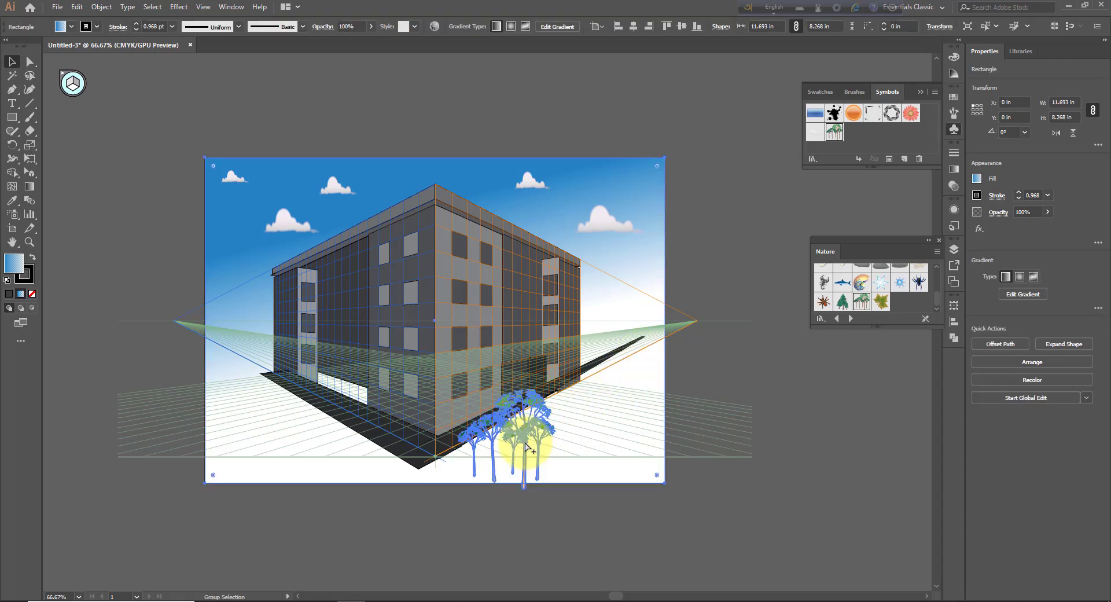
Step: Add progressively smaller tree copies receding along the right side toward the horizon
{"action": "left_click_drag", "start_coordinate": [526, 447], "coordinate": [614, 408]}
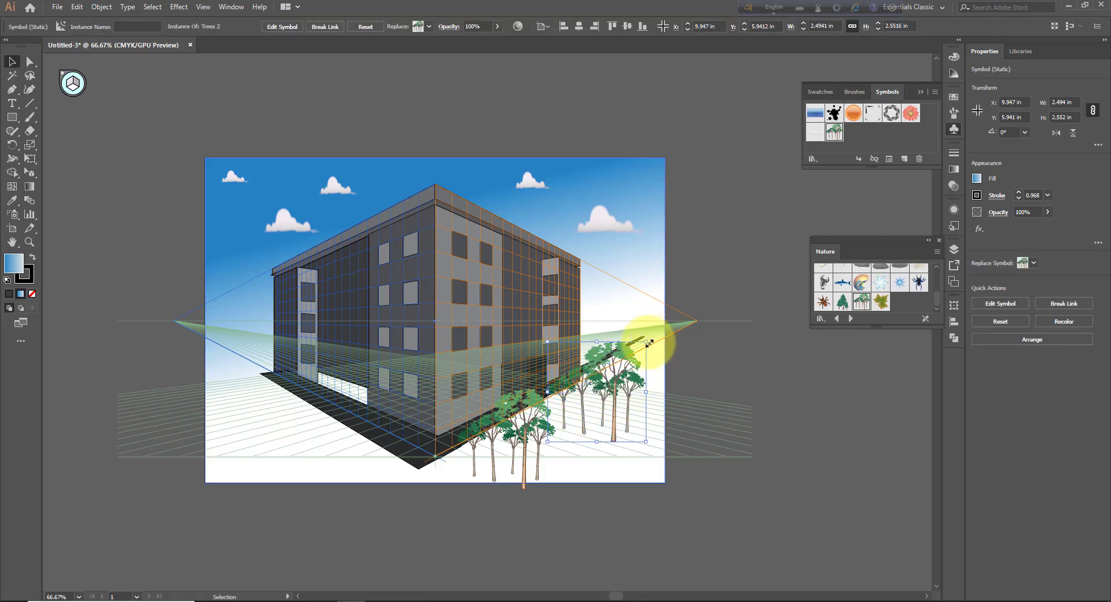
{"action": "left_click_drag", "start_coordinate": [649, 343], "coordinate": [596, 419]}
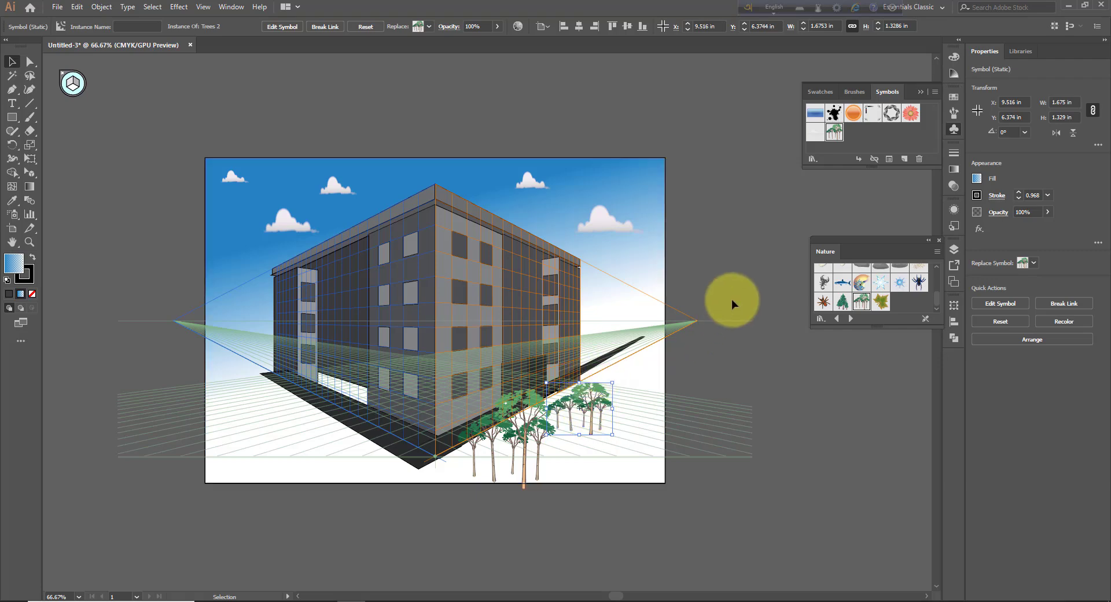
{"action": "left_click_drag", "start_coordinate": [589, 405], "coordinate": [588, 397]}
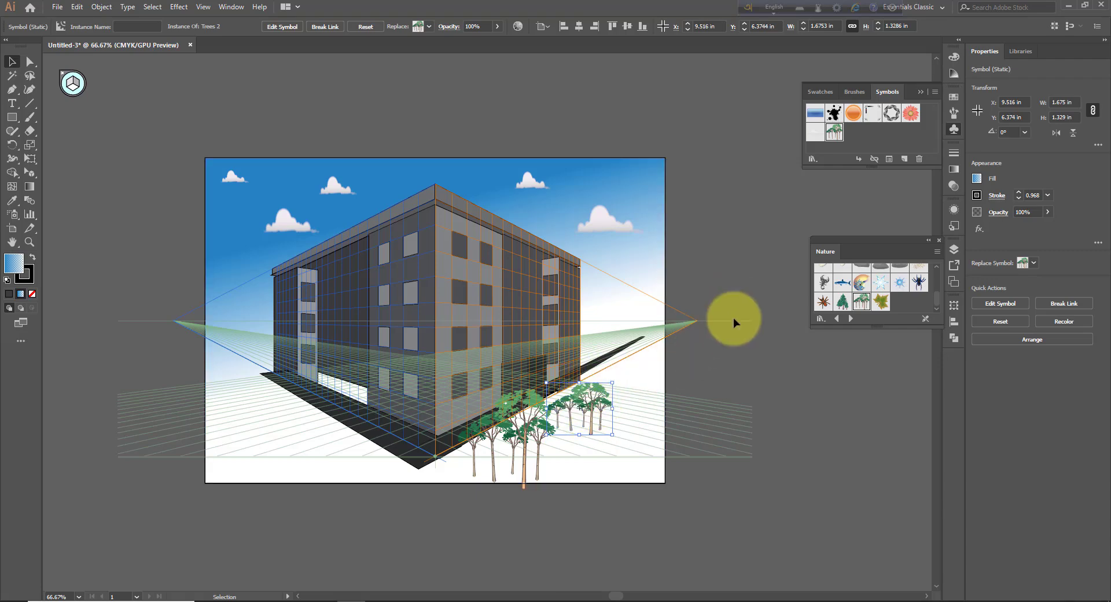
{"action": "left_click_drag", "start_coordinate": [602, 396], "coordinate": [665, 354]}
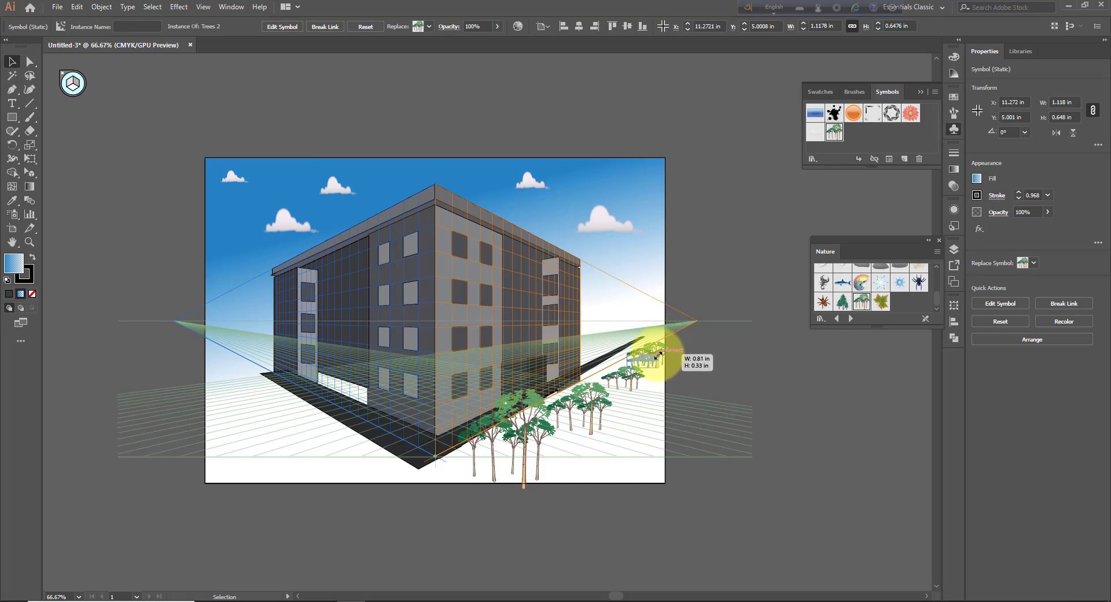
{"action": "left_click", "coordinate": [613, 417]}
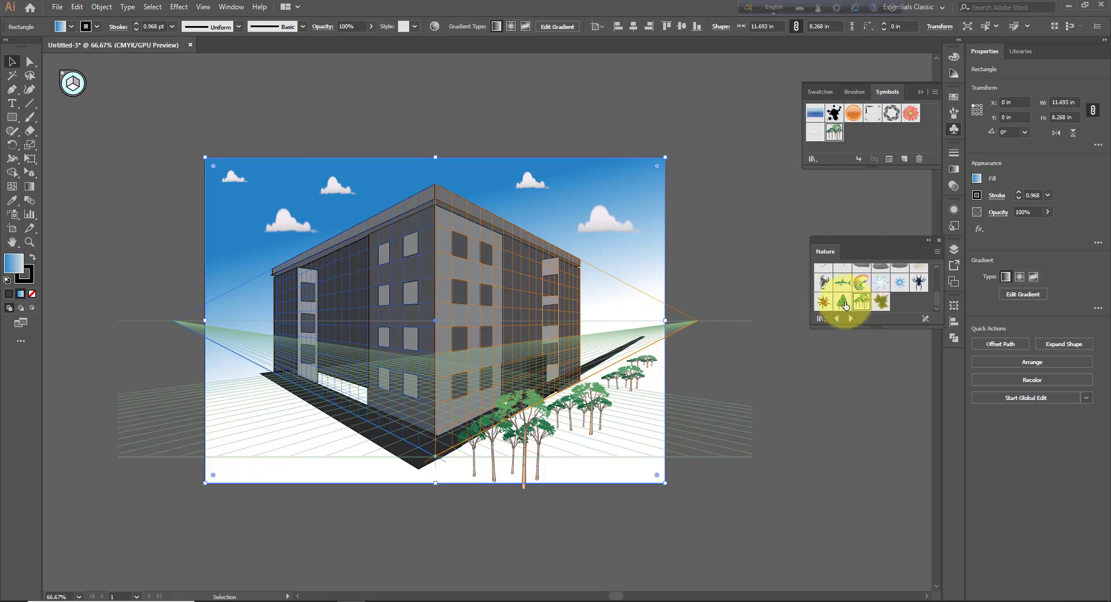
Step: Place Trees 1 pines on the left ground: an enlarged front copy and a smaller one further back
{"action": "left_click_drag", "start_coordinate": [844, 305], "coordinate": [283, 448]}
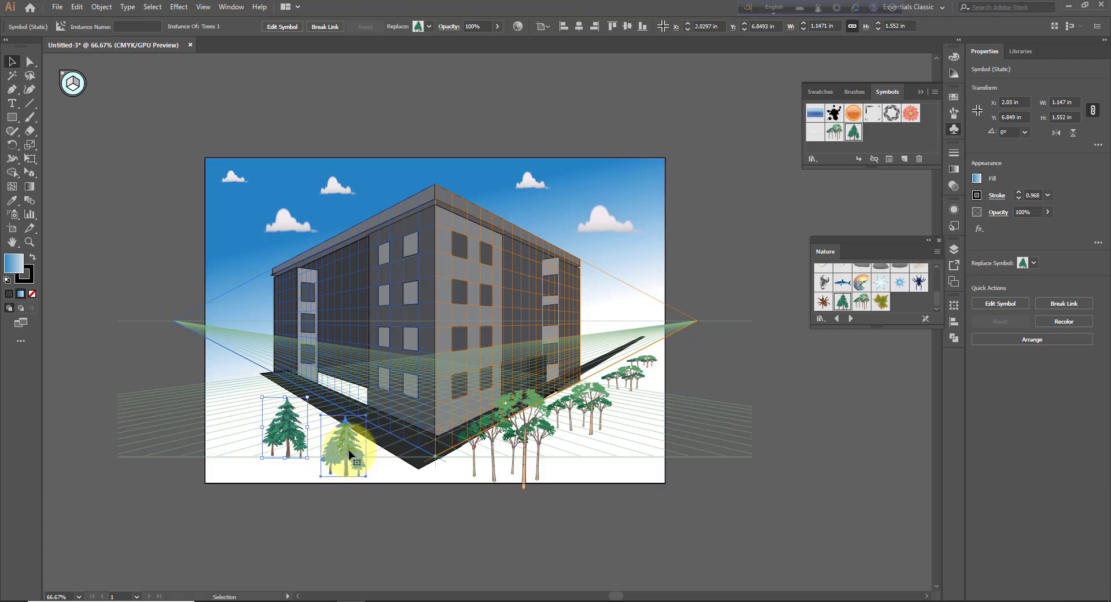
{"action": "left_click_drag", "start_coordinate": [349, 454], "coordinate": [350, 454]}
{"action": "left_click_drag", "start_coordinate": [368, 415], "coordinate": [379, 391]}
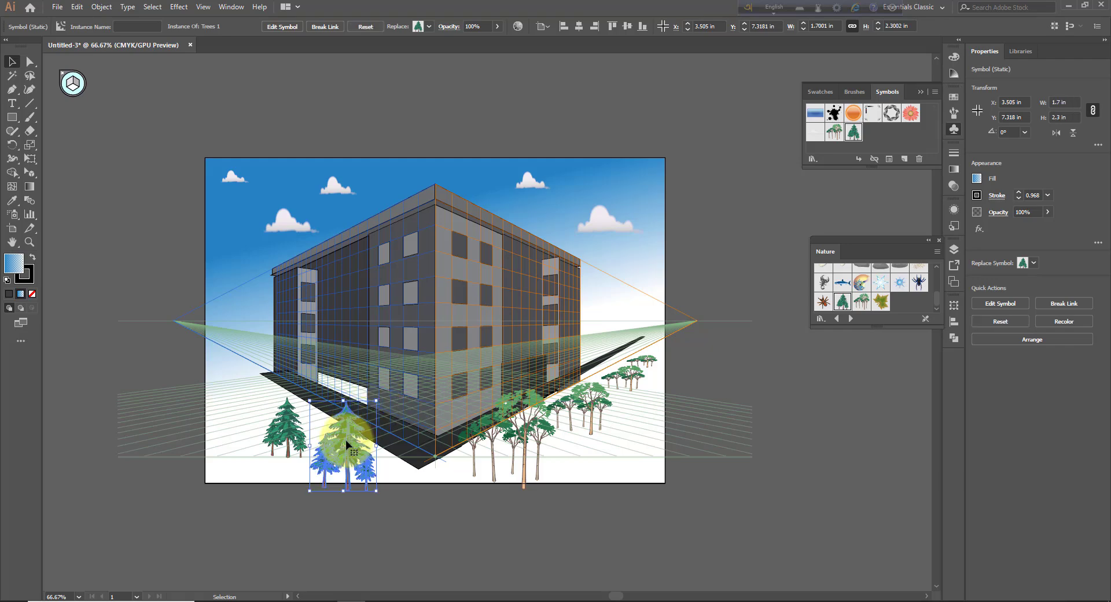
{"action": "left_click", "coordinate": [282, 429]}
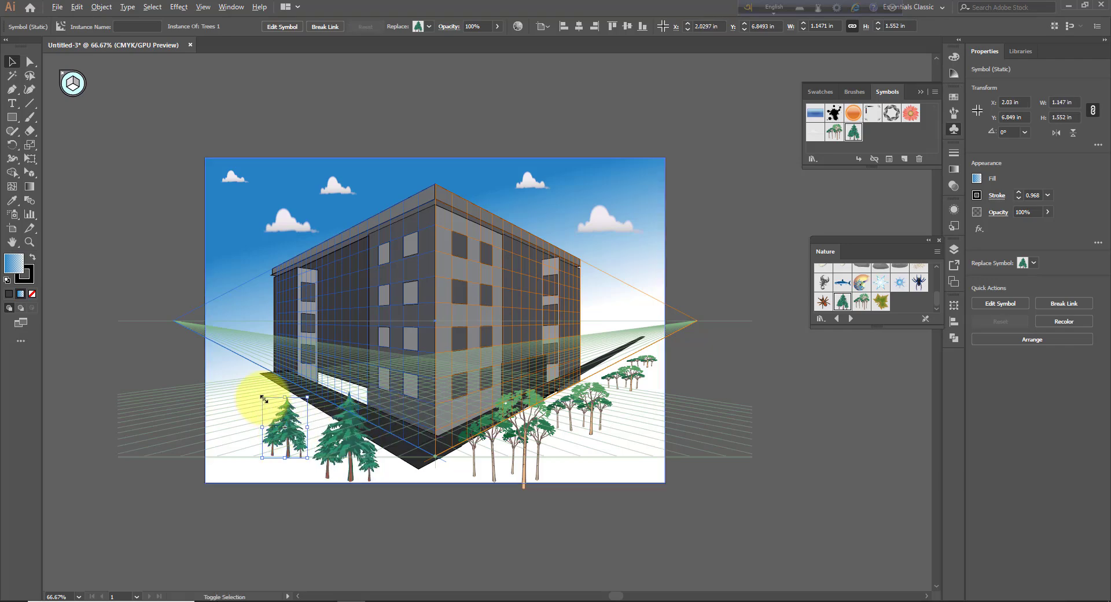
{"action": "left_click_drag", "start_coordinate": [264, 399], "coordinate": [276, 414]}
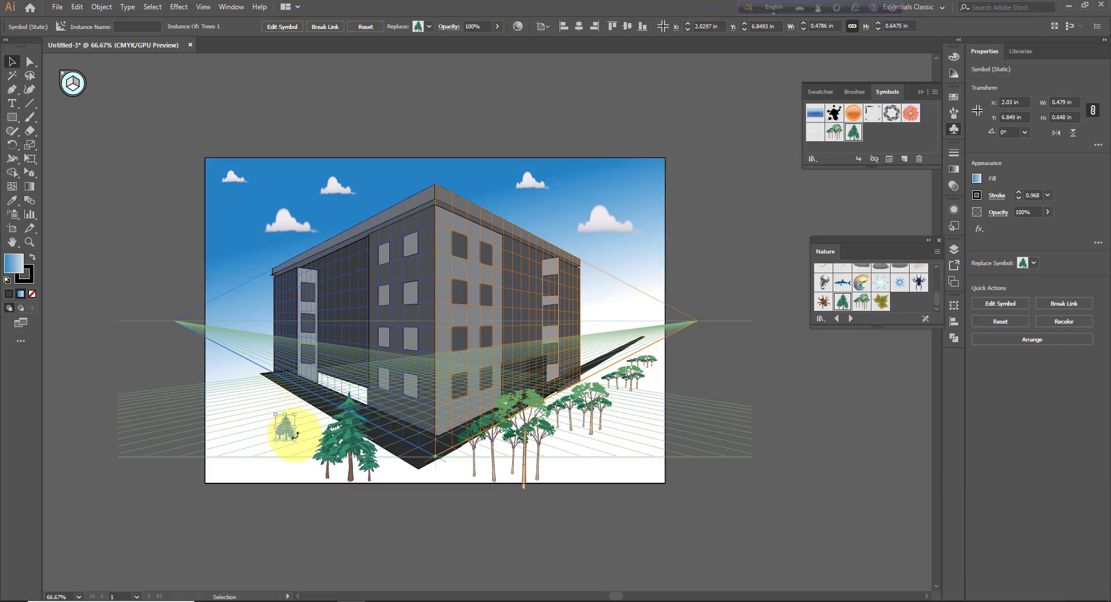
{"action": "left_click_drag", "start_coordinate": [284, 436], "coordinate": [249, 392]}
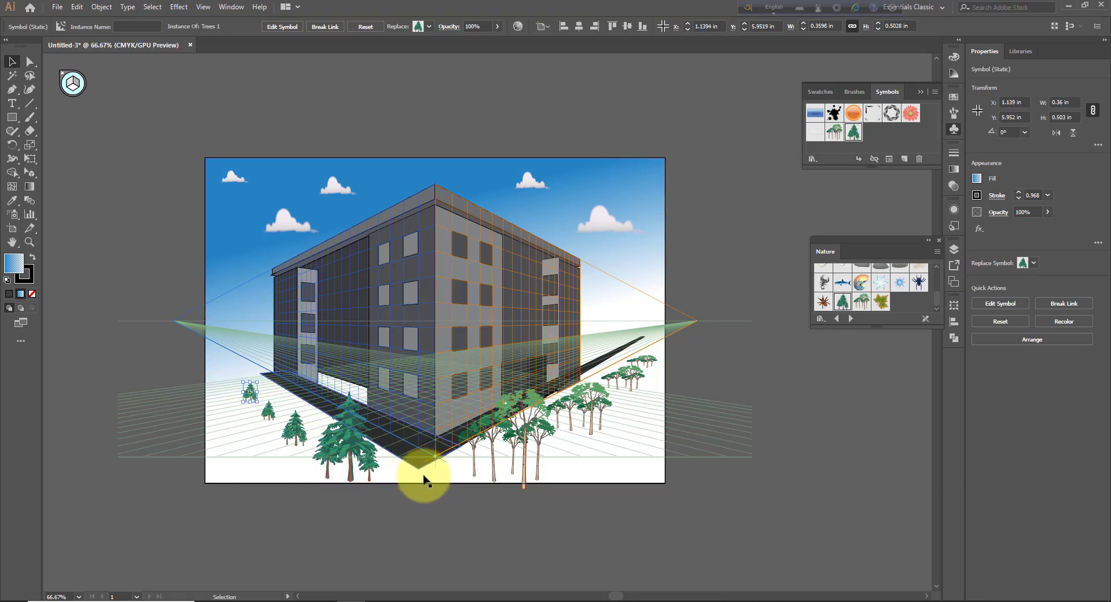
{"action": "left_click", "coordinate": [509, 508]}
{"action": "left_click", "coordinate": [515, 353], "text": "ctrl"}
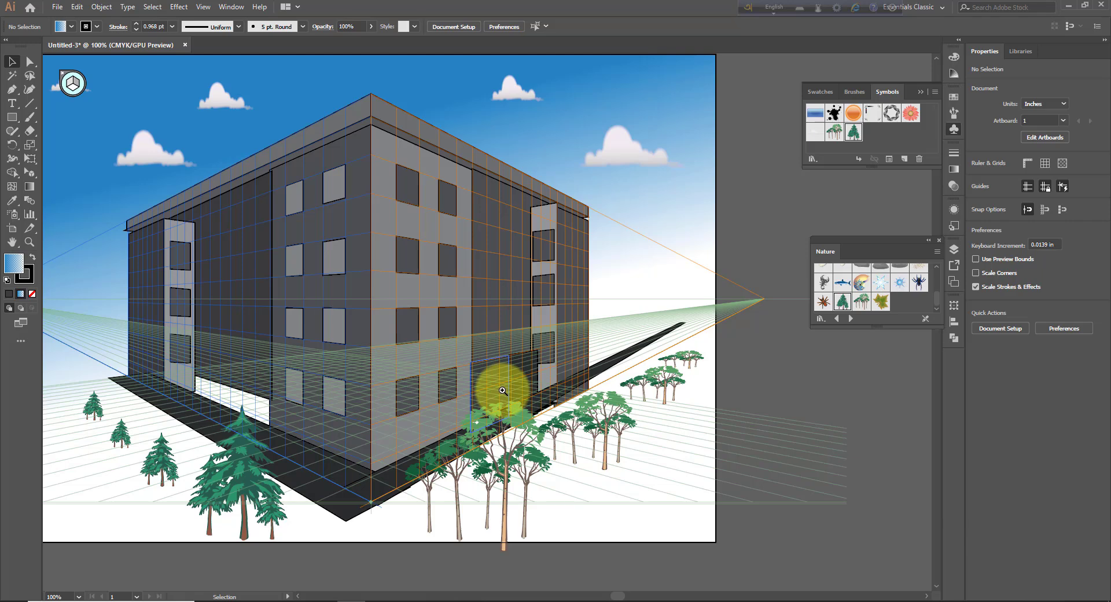
Step: Reframe the view on the building and choose the Perspective Selection Tool (Shift+V)
{"action": "left_click", "coordinate": [509, 347], "text": "ctrl+alt"}
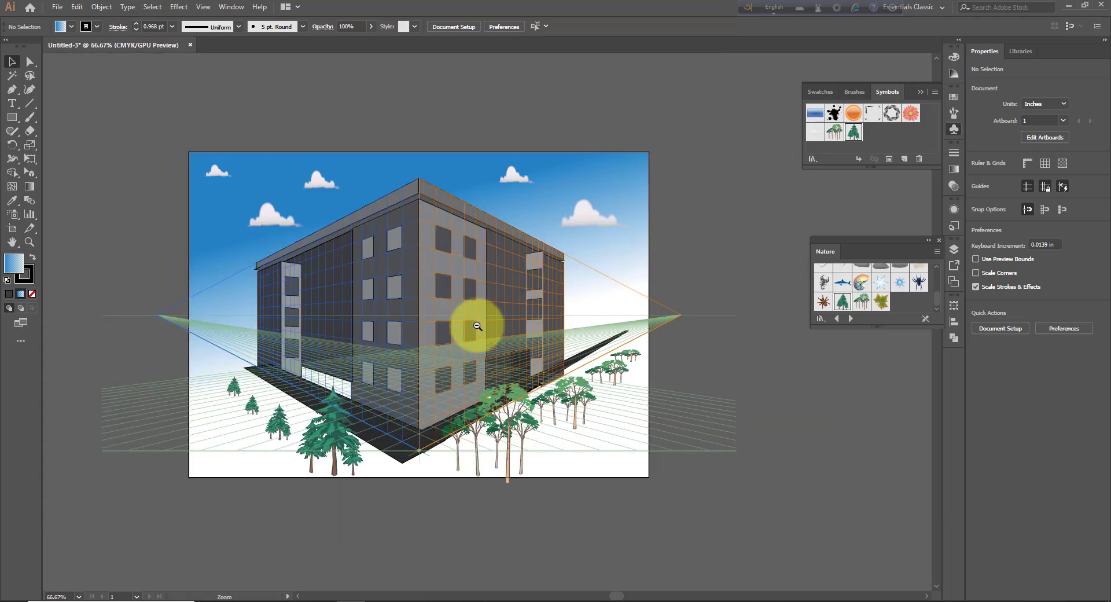
{"action": "left_click", "coordinate": [477, 327], "text": "ctrl"}
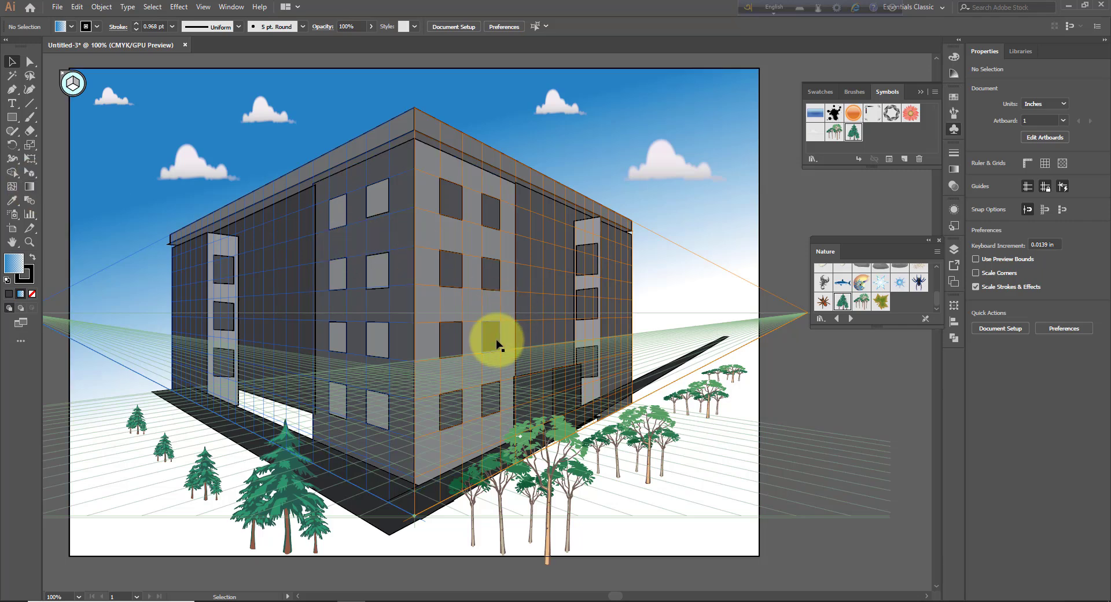
{"action": "left_click", "coordinate": [37, 182]}
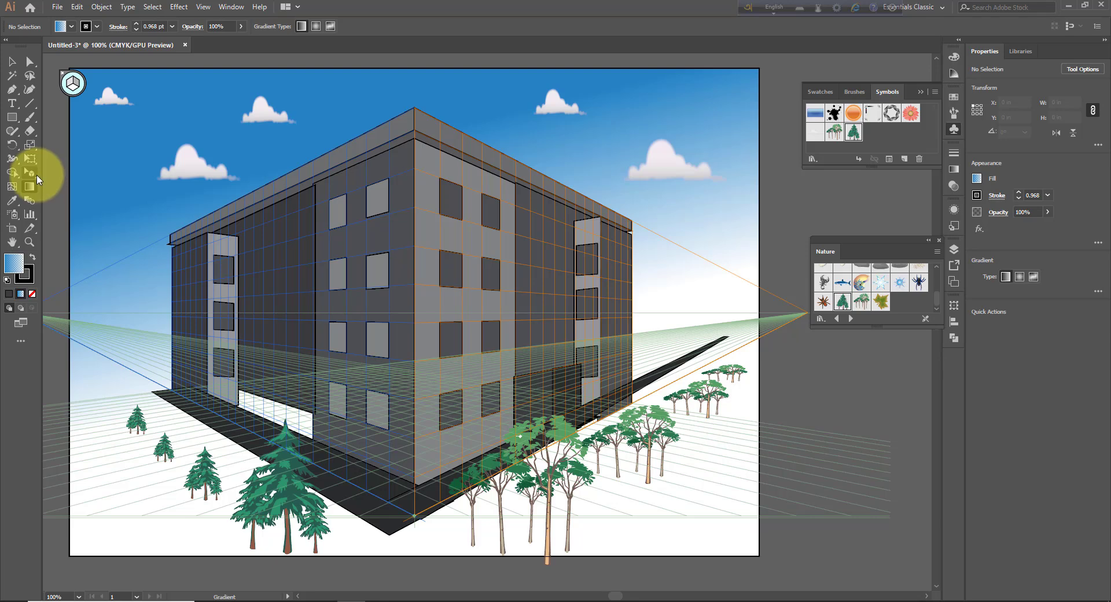
{"action": "left_click", "coordinate": [29, 172]}
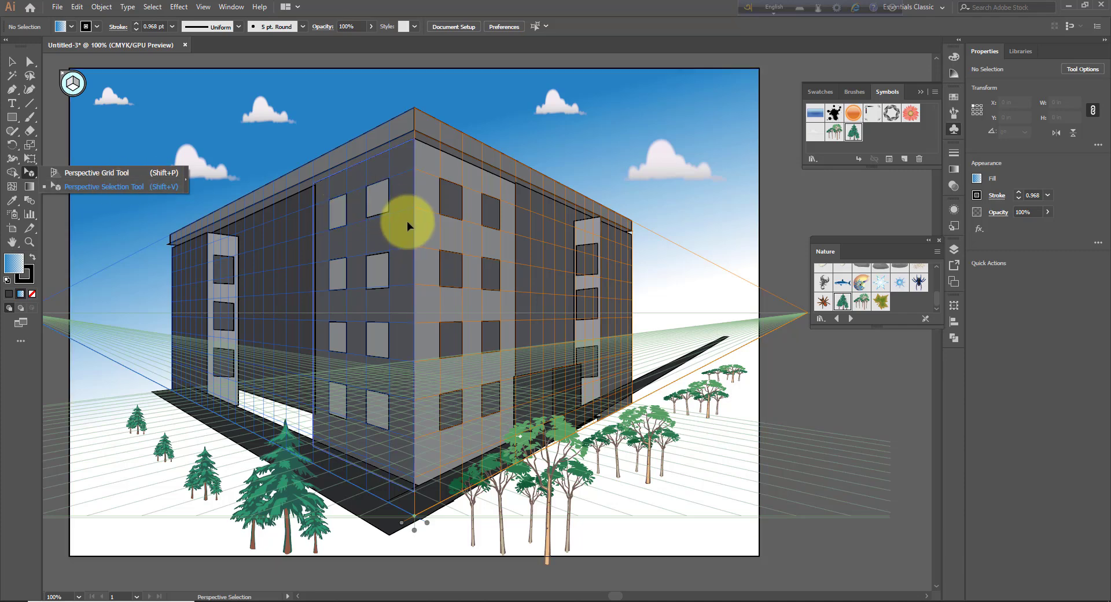
{"action": "left_click", "coordinate": [114, 188]}
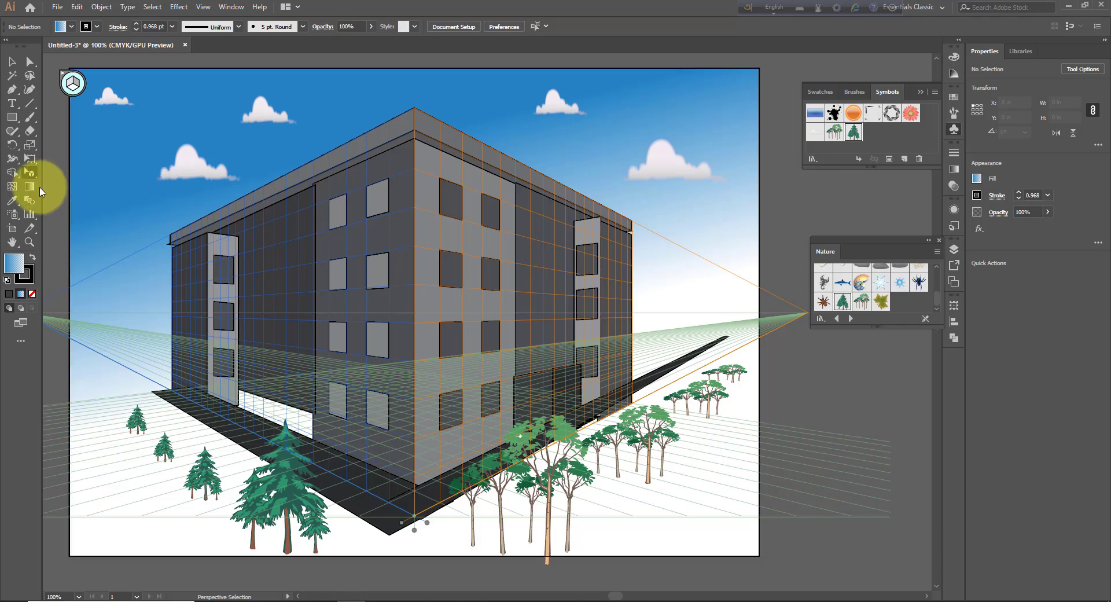